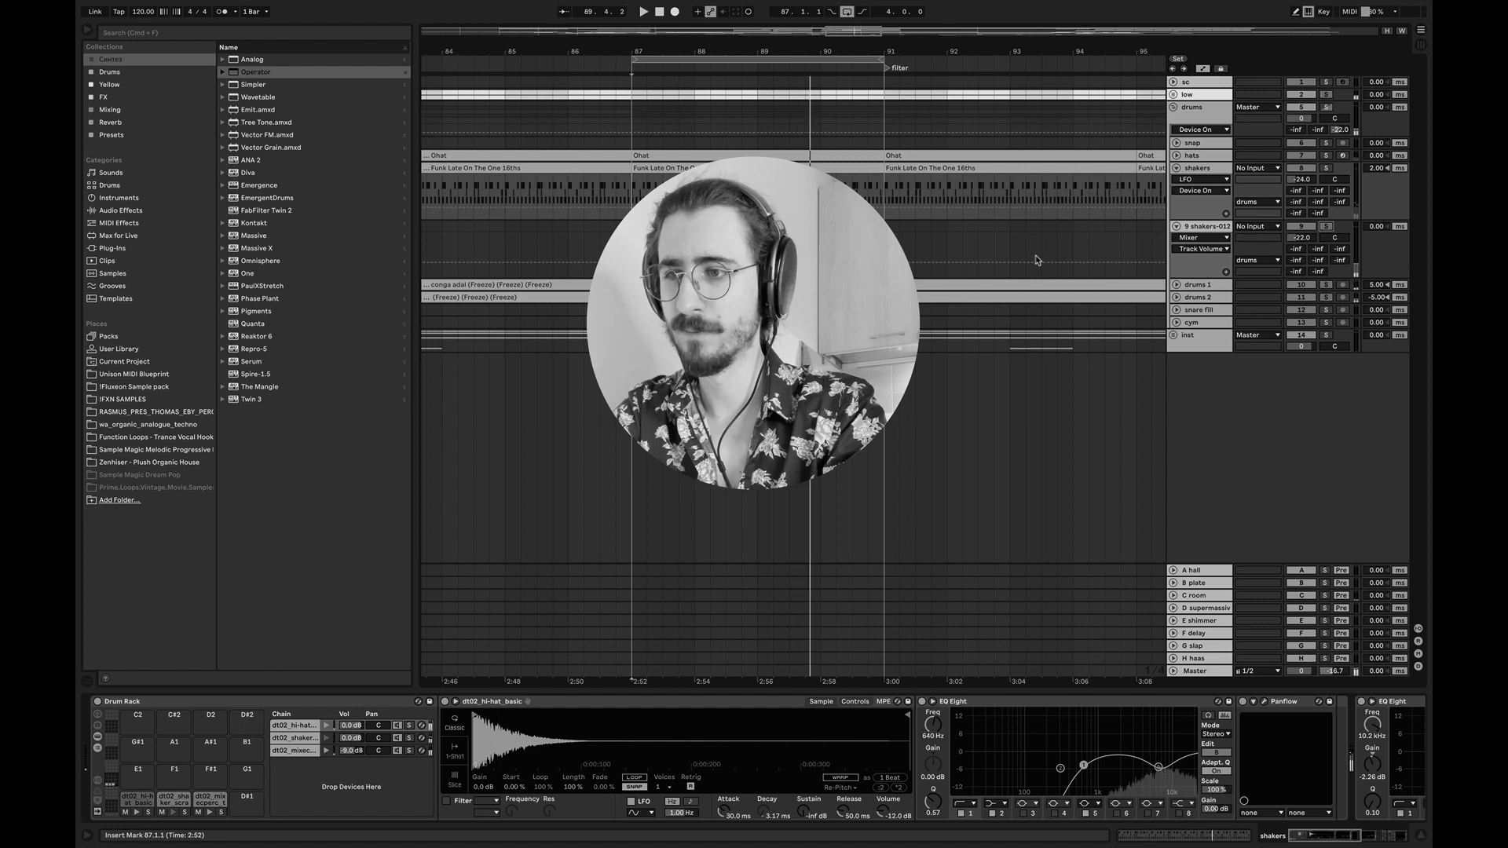
- Solo the shakers track and select its Funk Late On The One 16ths clip at bar 87, with the track's devices shown
click(1327, 170)
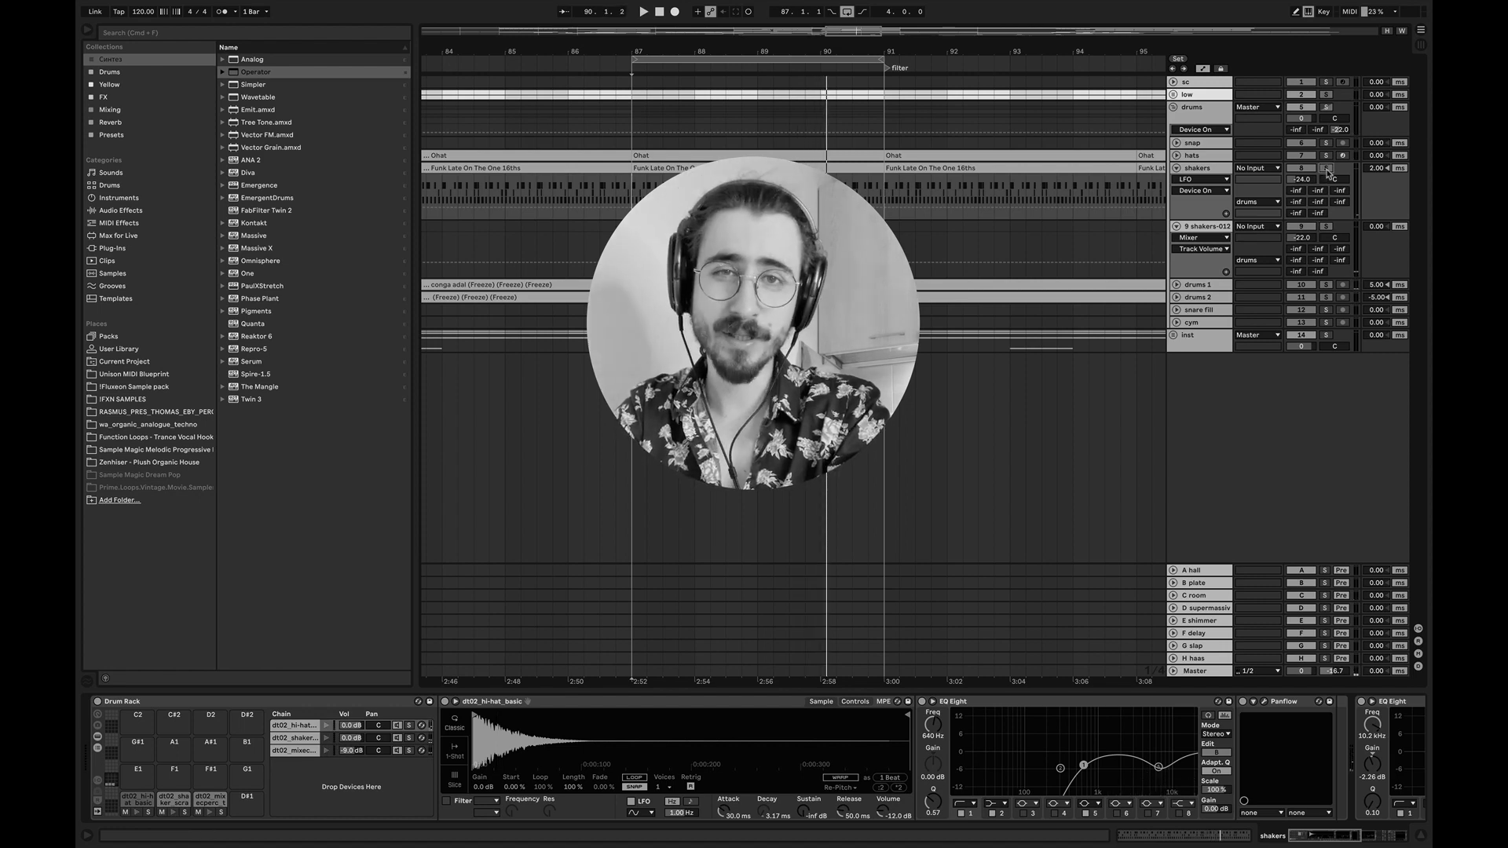
key(space)
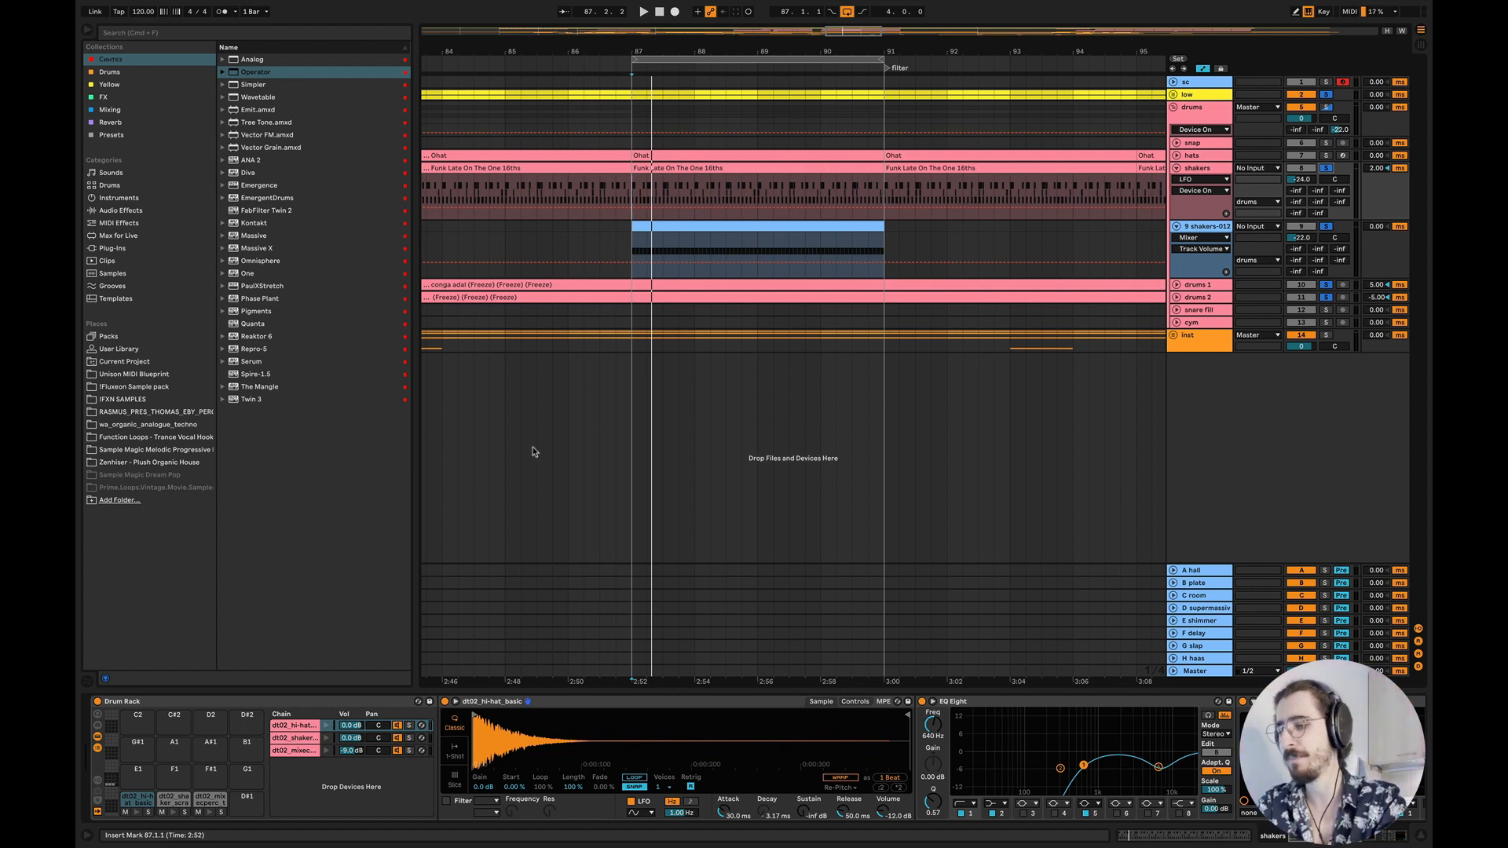
double_click(704, 167)
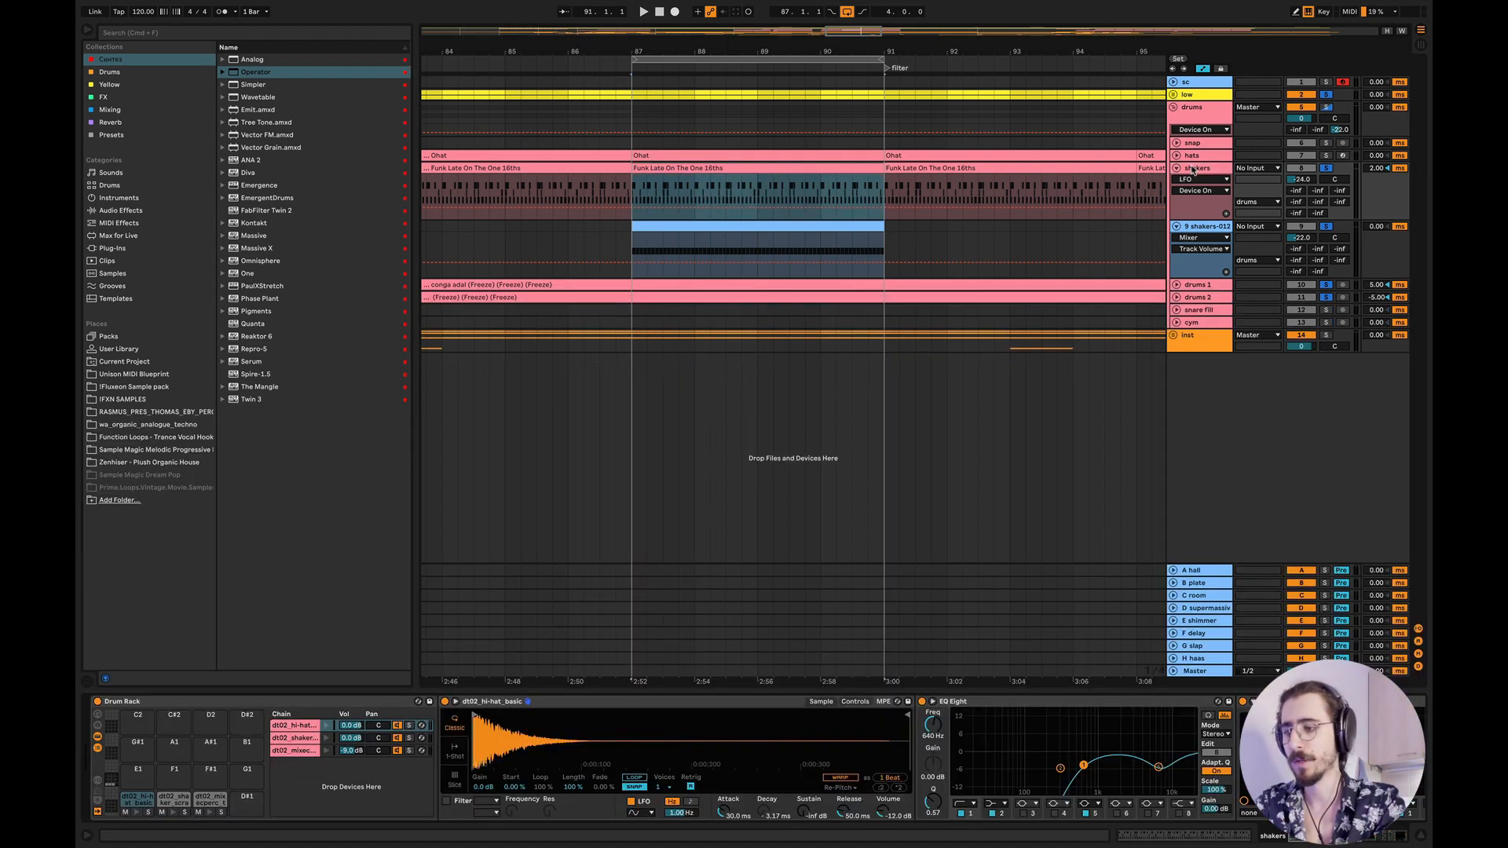
click(1195, 168)
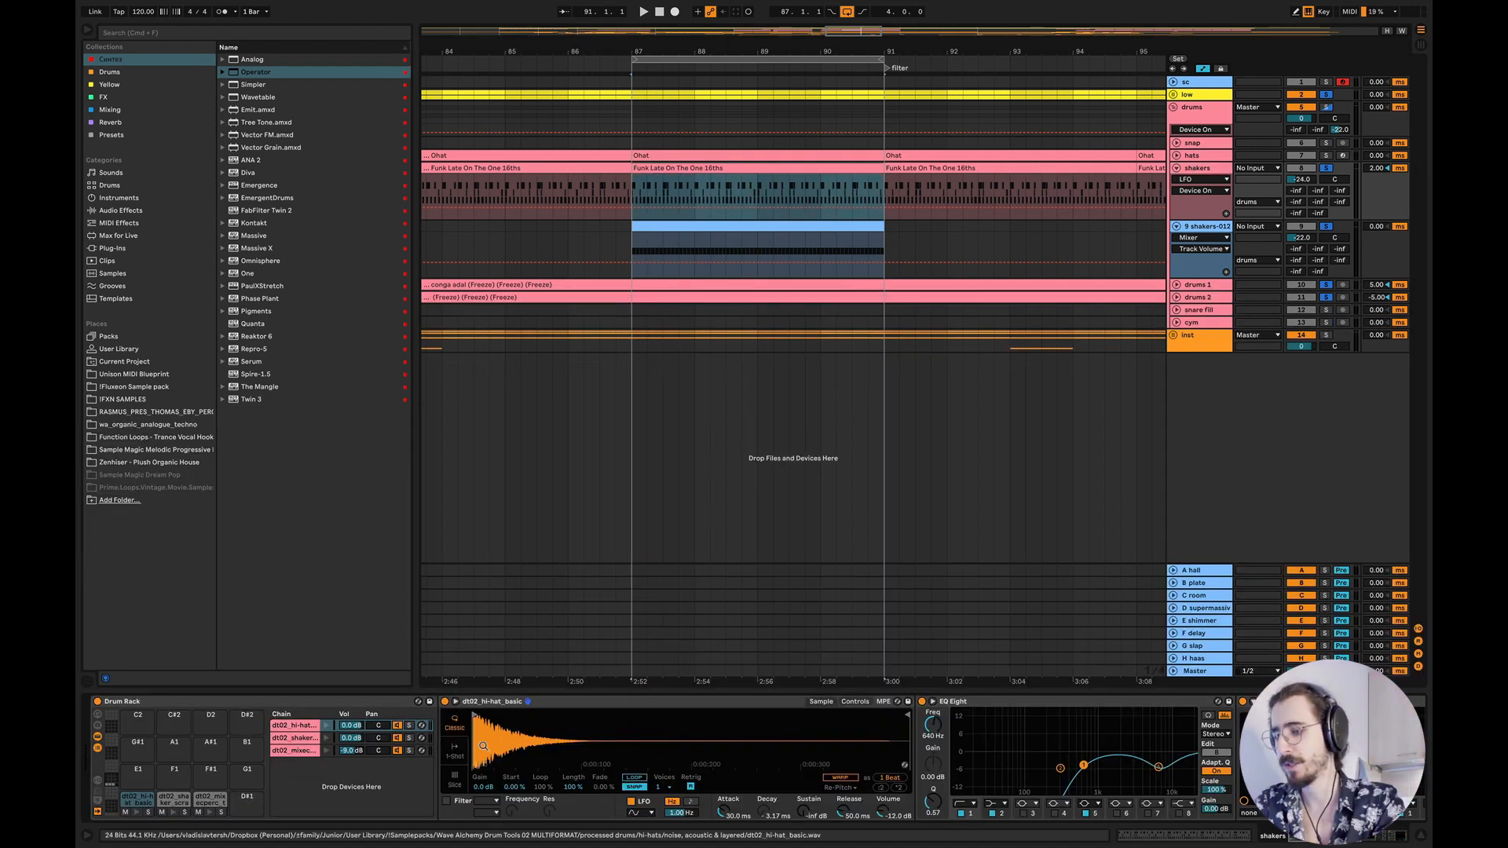
- Solo the dt02_hi-hat chain in the Drum Rack, set its sample's attack to 0.00 ms and audition it
click(409, 725)
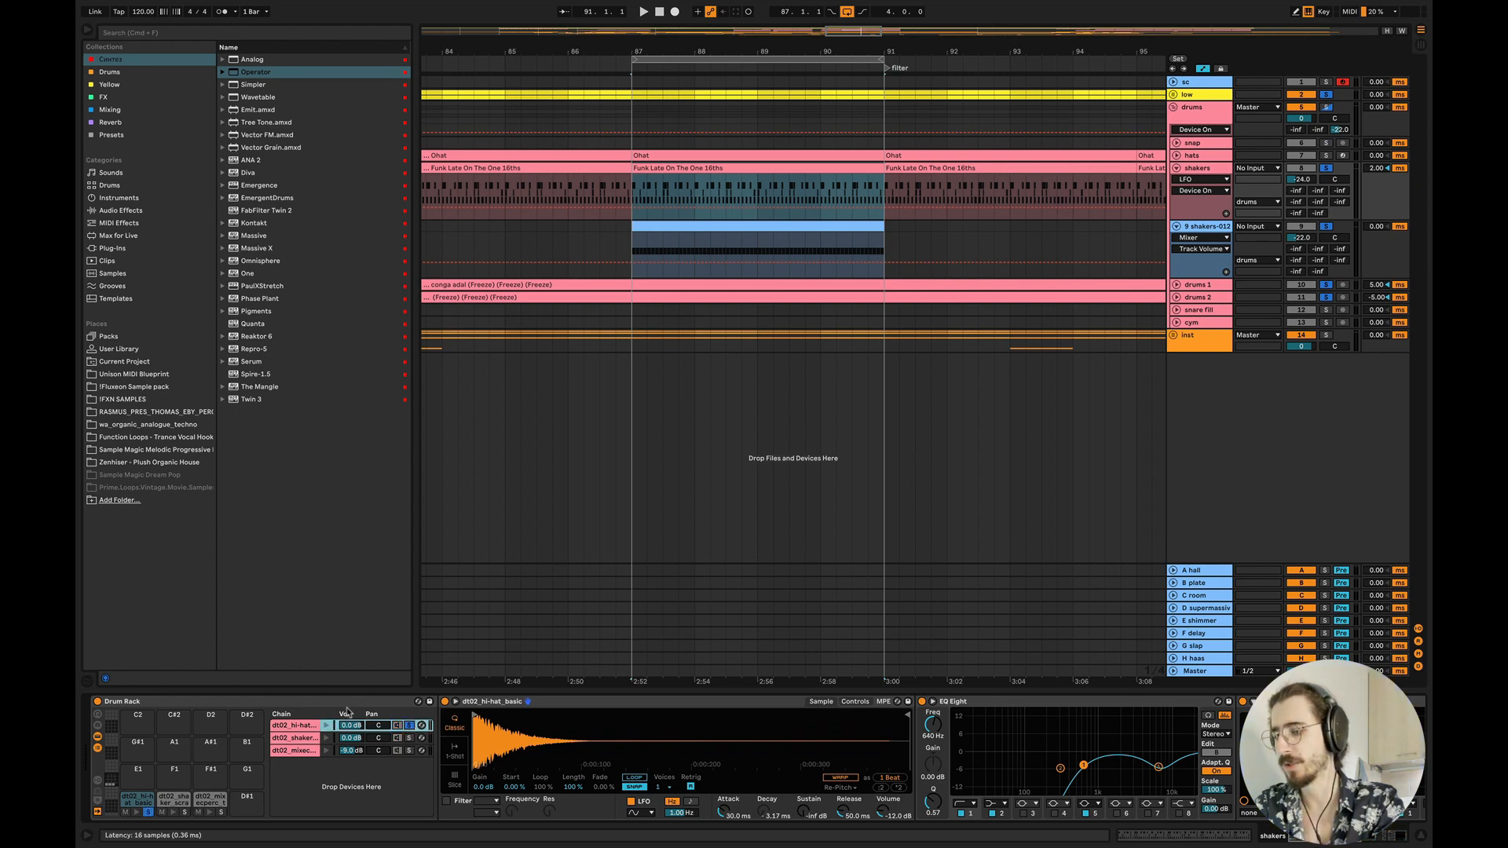
click(326, 726)
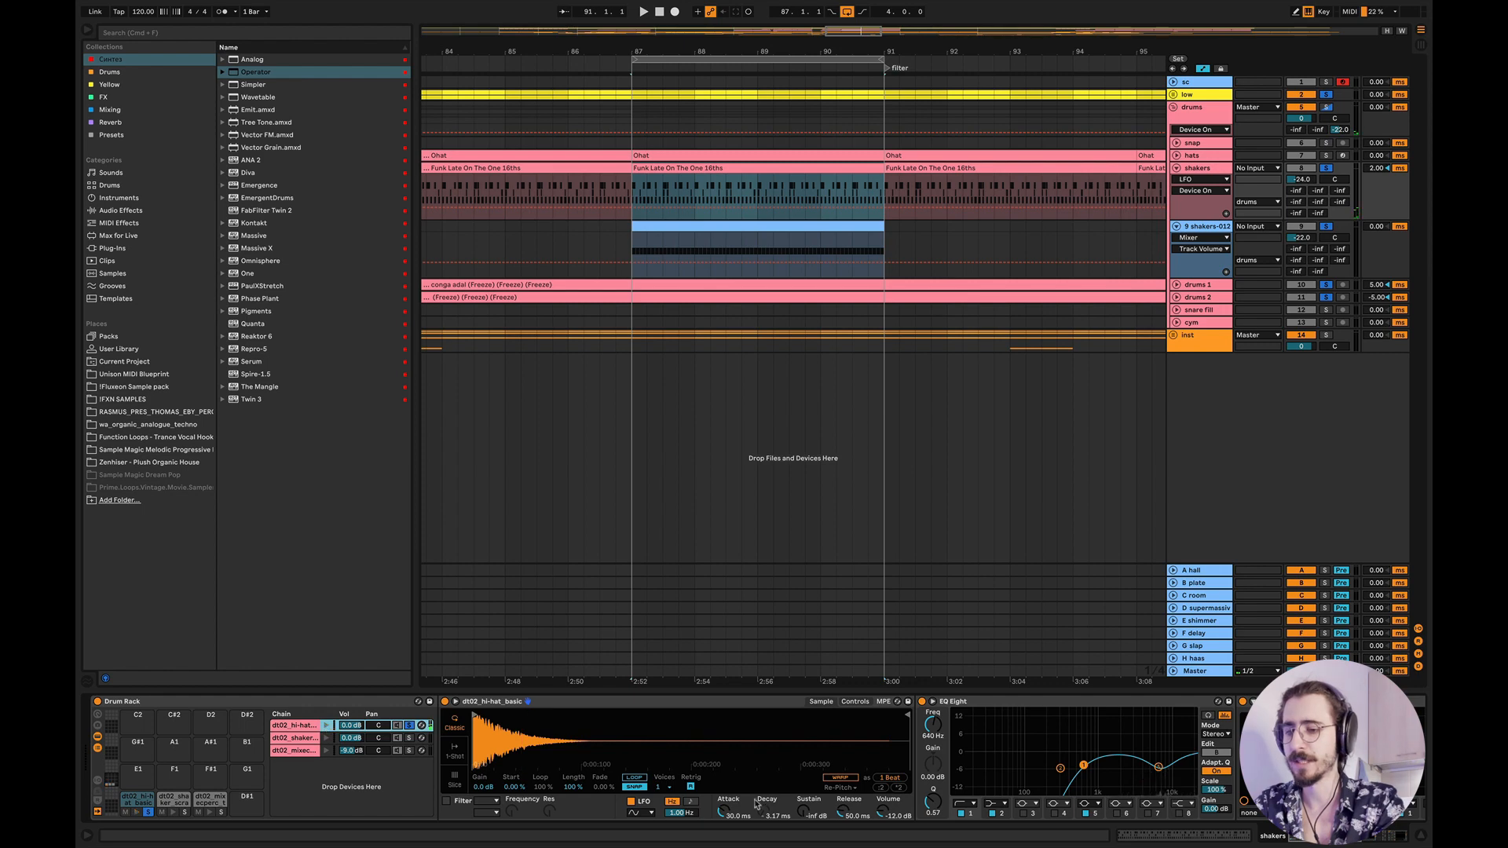
drag(729, 817, 729, 827)
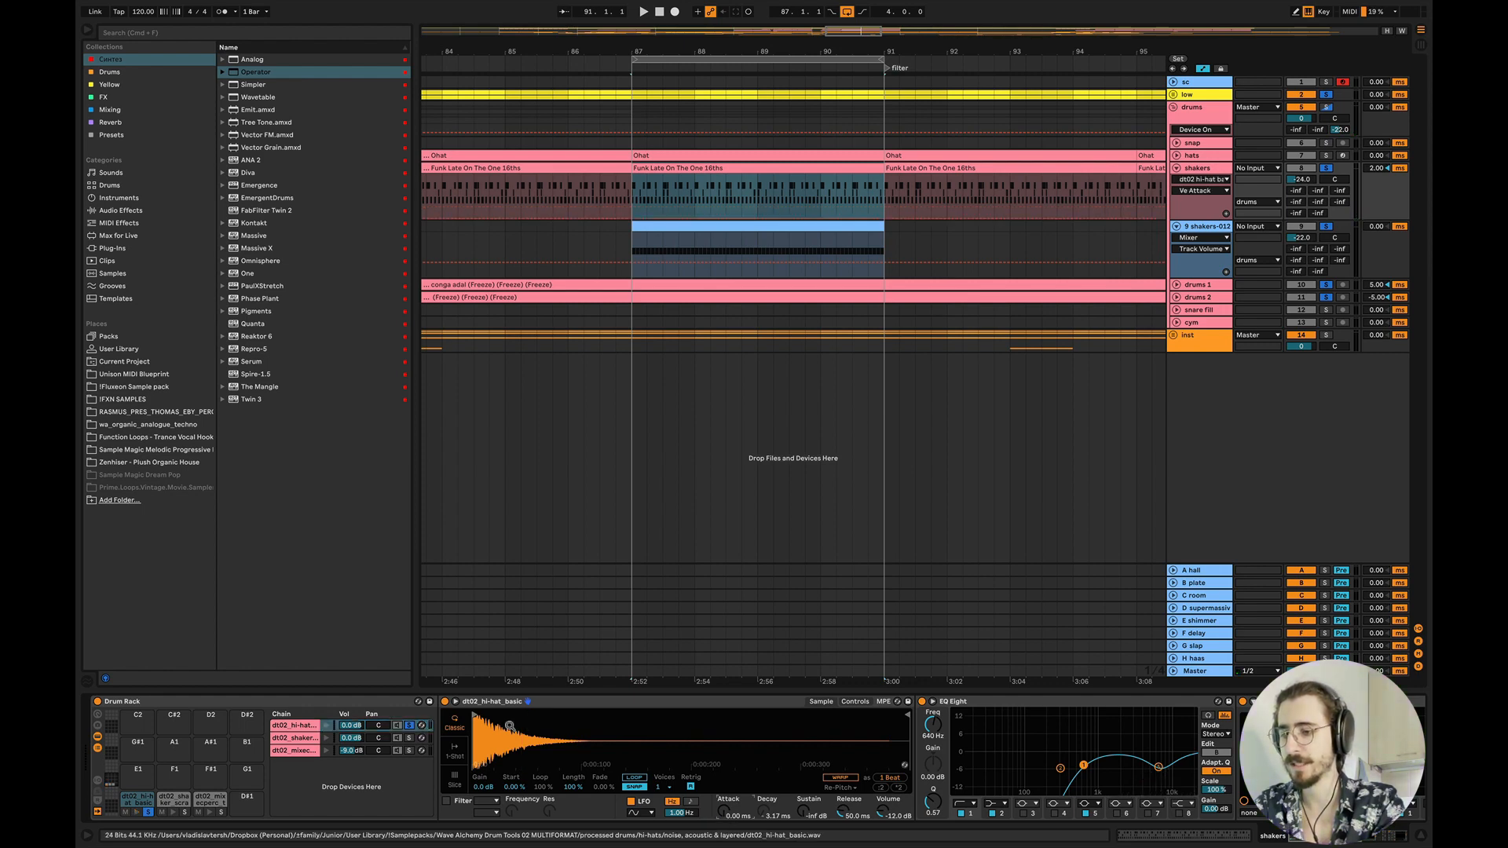
click(327, 727)
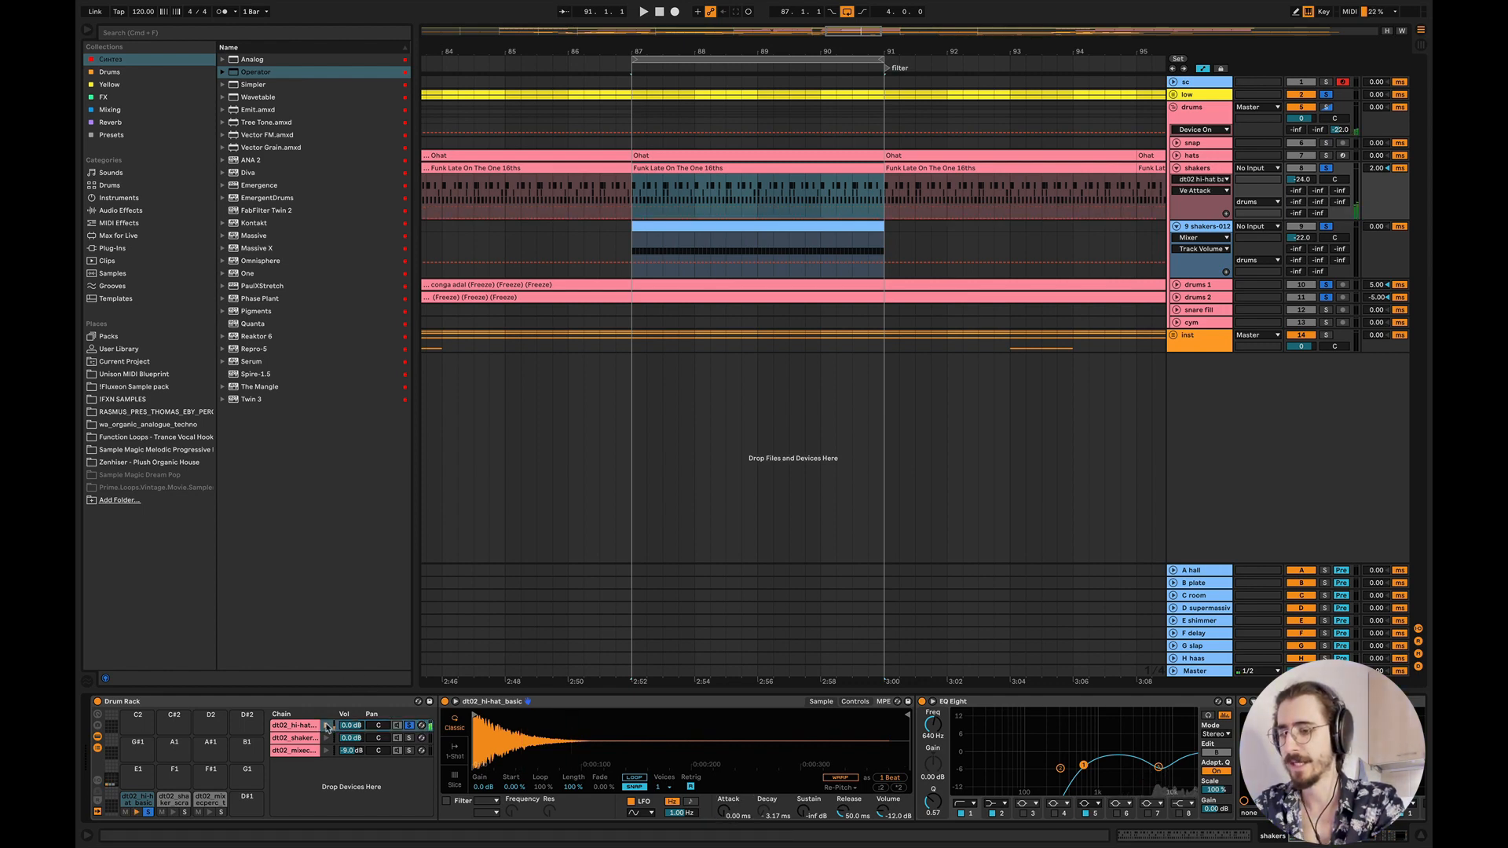
- Unfold the two LFO devices on the shakers track and delete both
scroll(768, 783, right, 10)
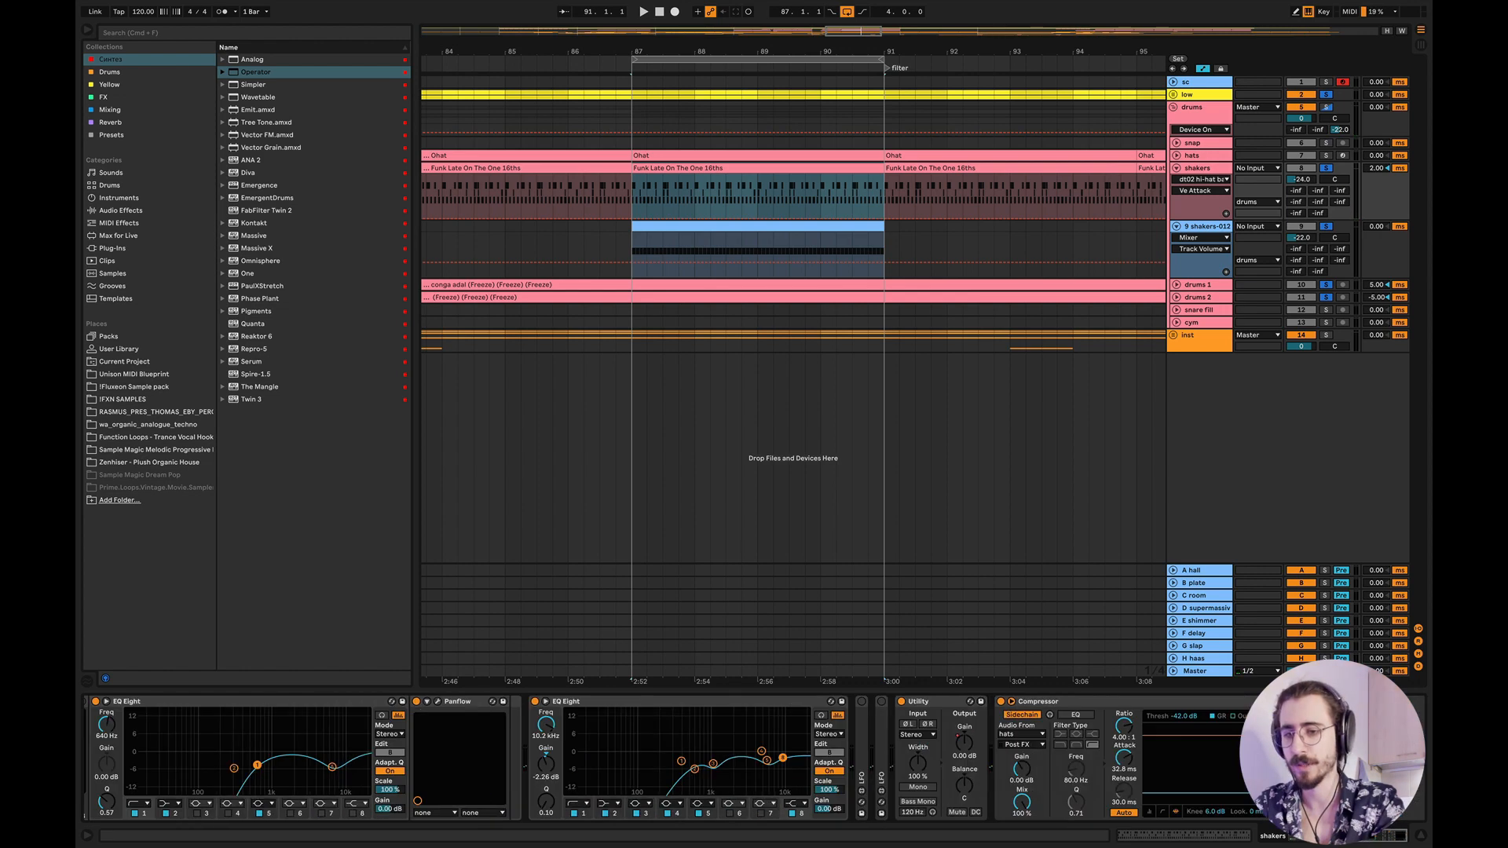
double_click(863, 761)
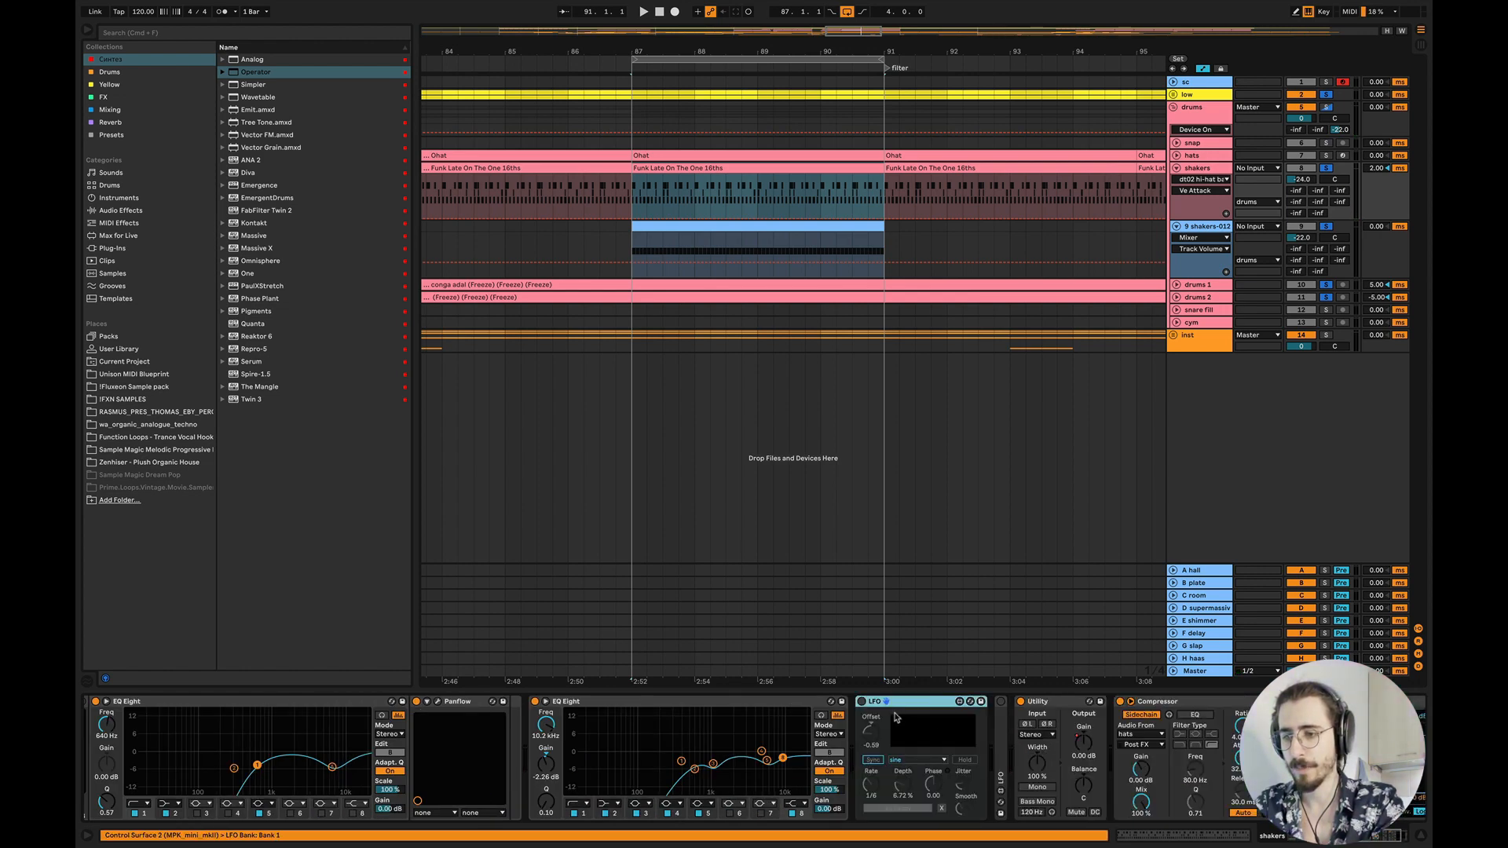
double_click(1002, 766)
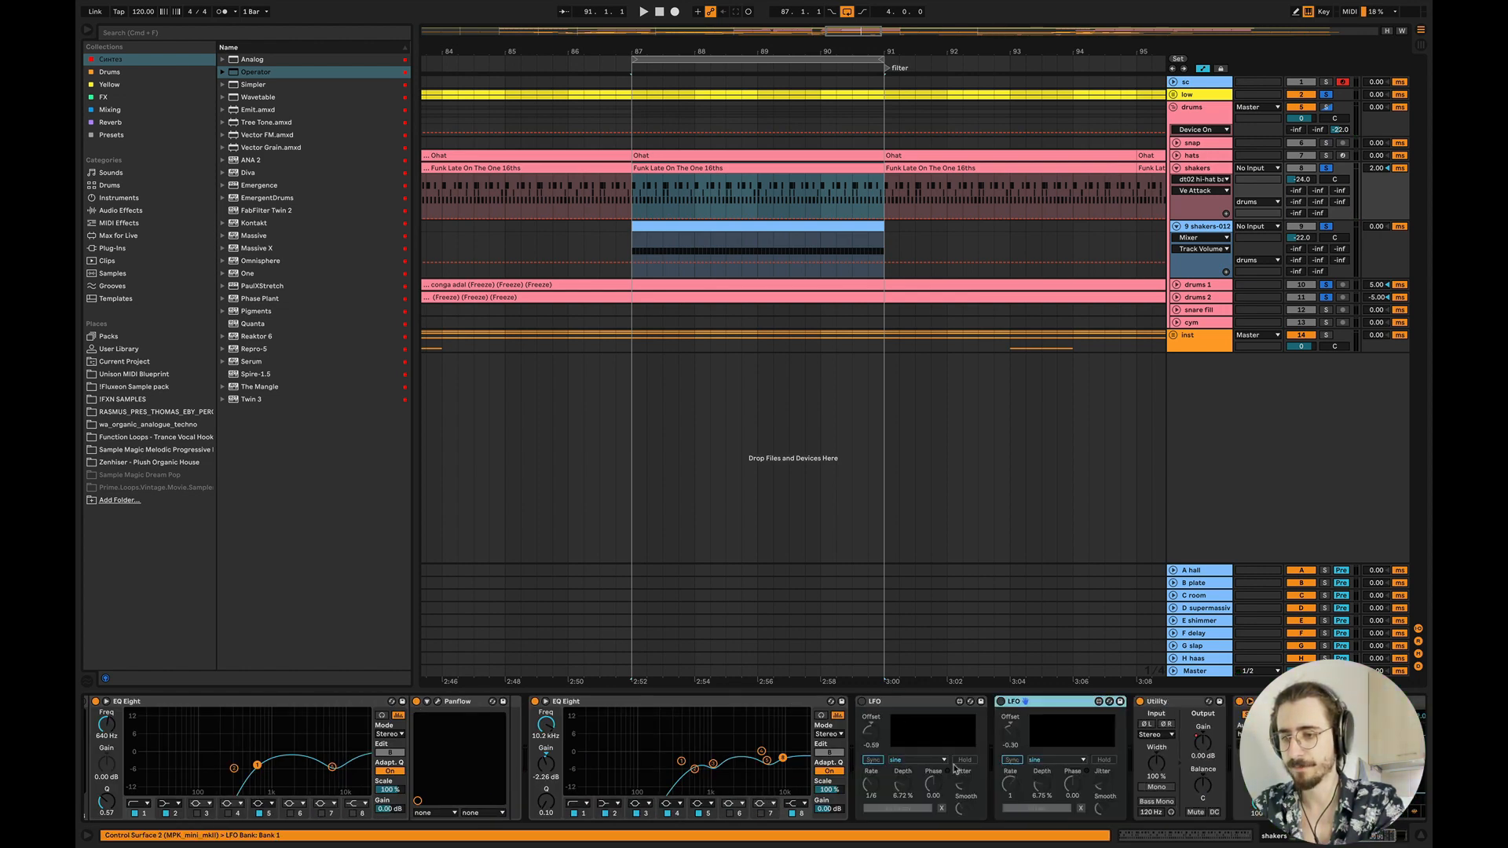
click(924, 709)
key(Delete)
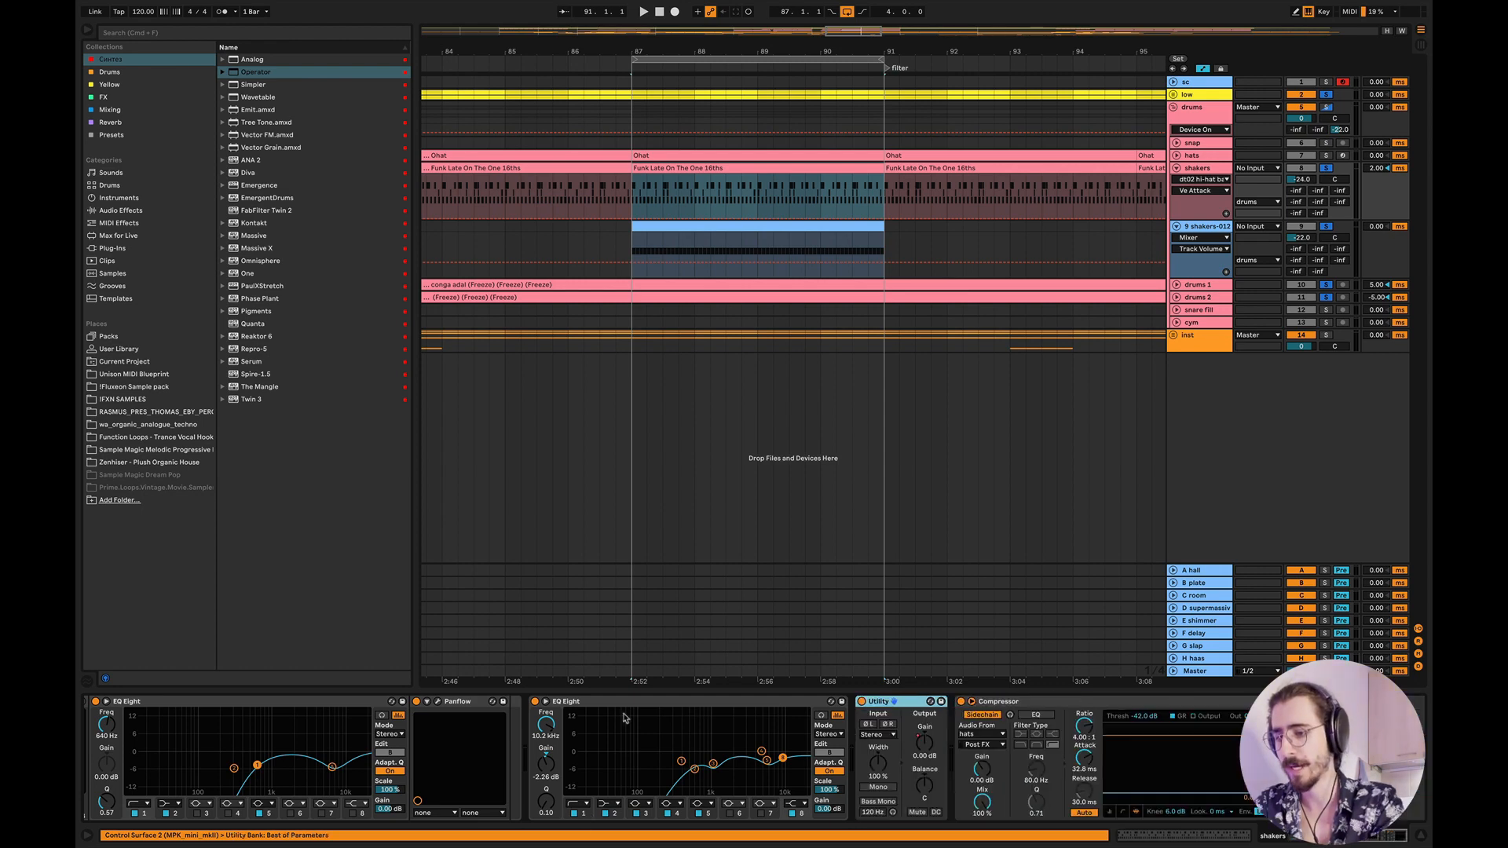
- Try a decay of 1.29 s and an attack of 33.4 ms on the hi-hat sample, auditioning the sound after each change
scroll(624, 718, left, 10)
scroll(762, 812, up, 5)
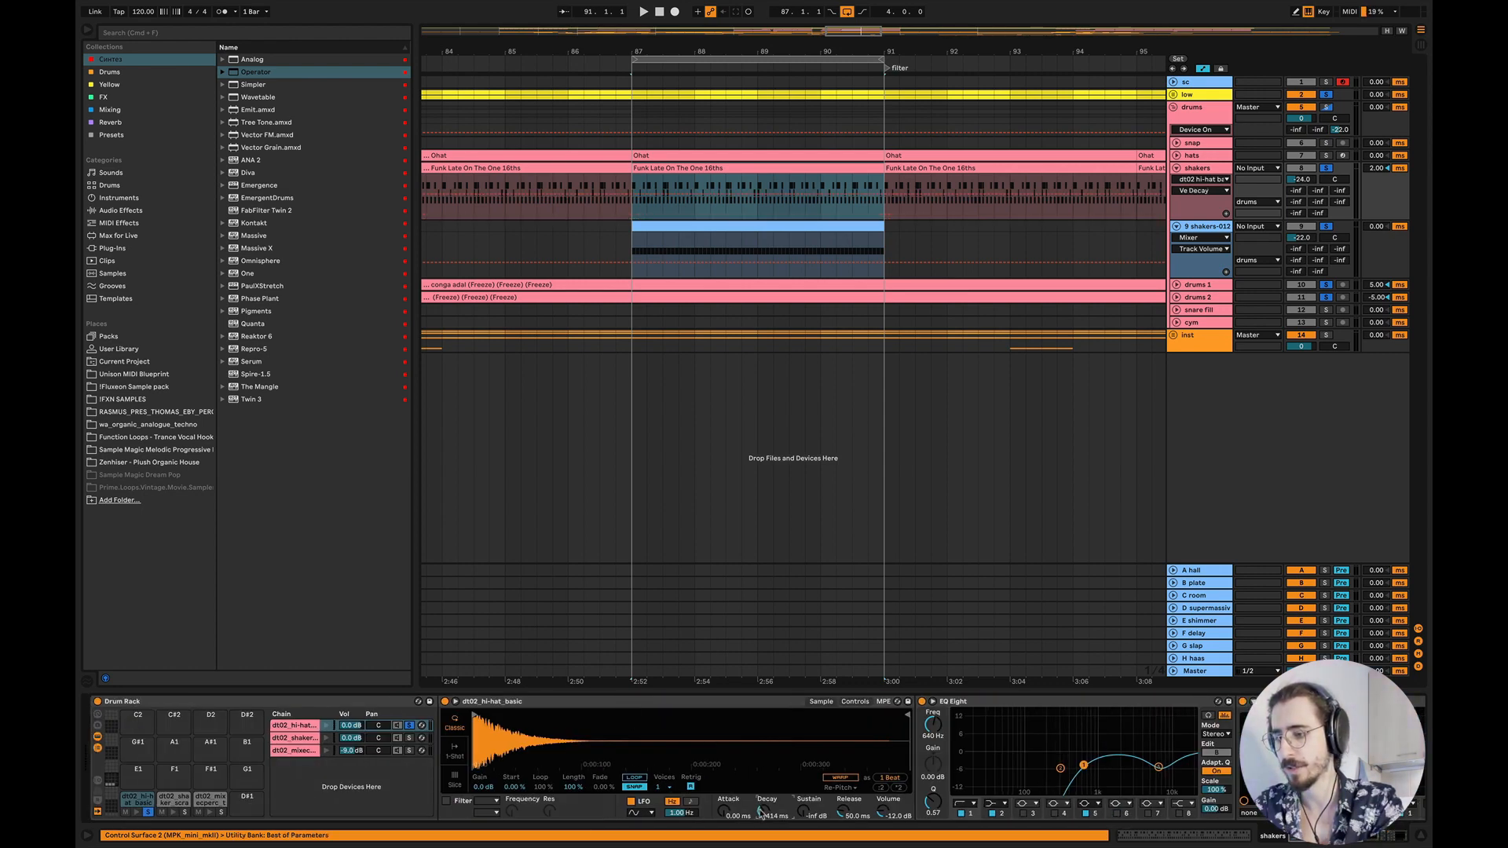
click(326, 725)
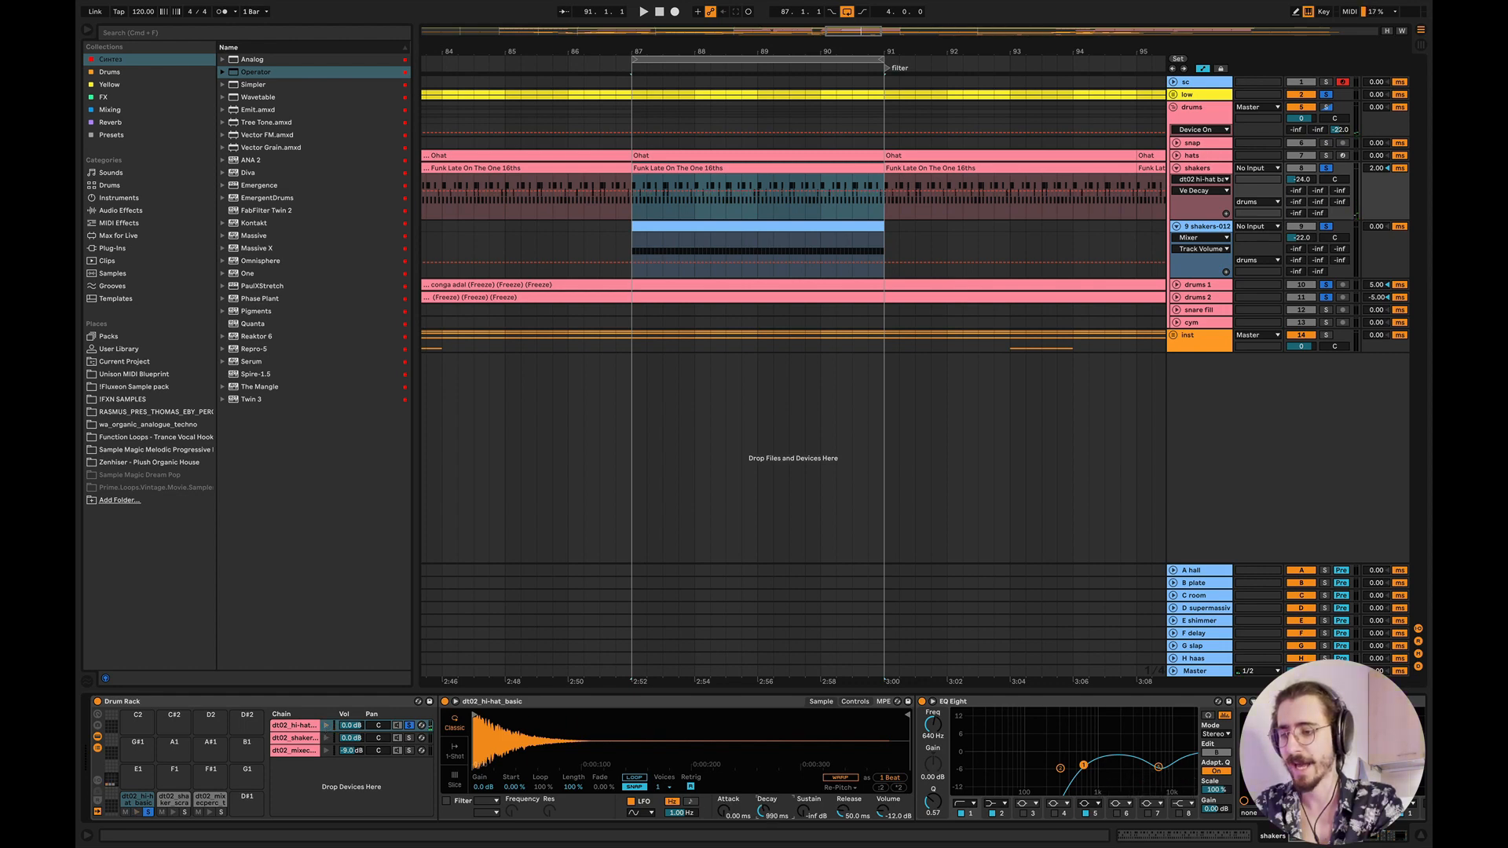
scroll(762, 811, up, 3)
click(325, 726)
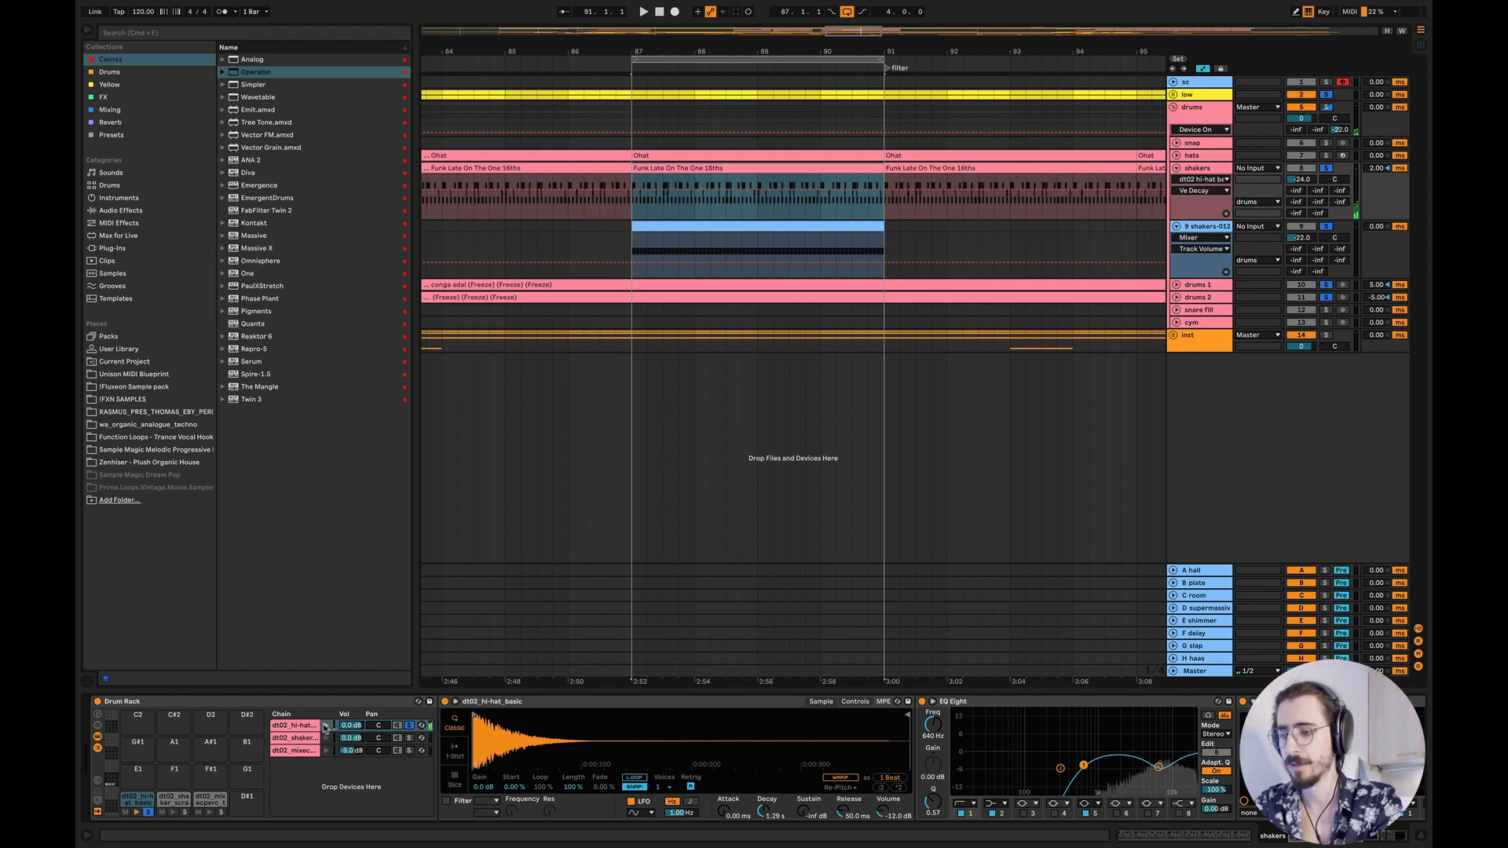
scroll(726, 809, up, 3)
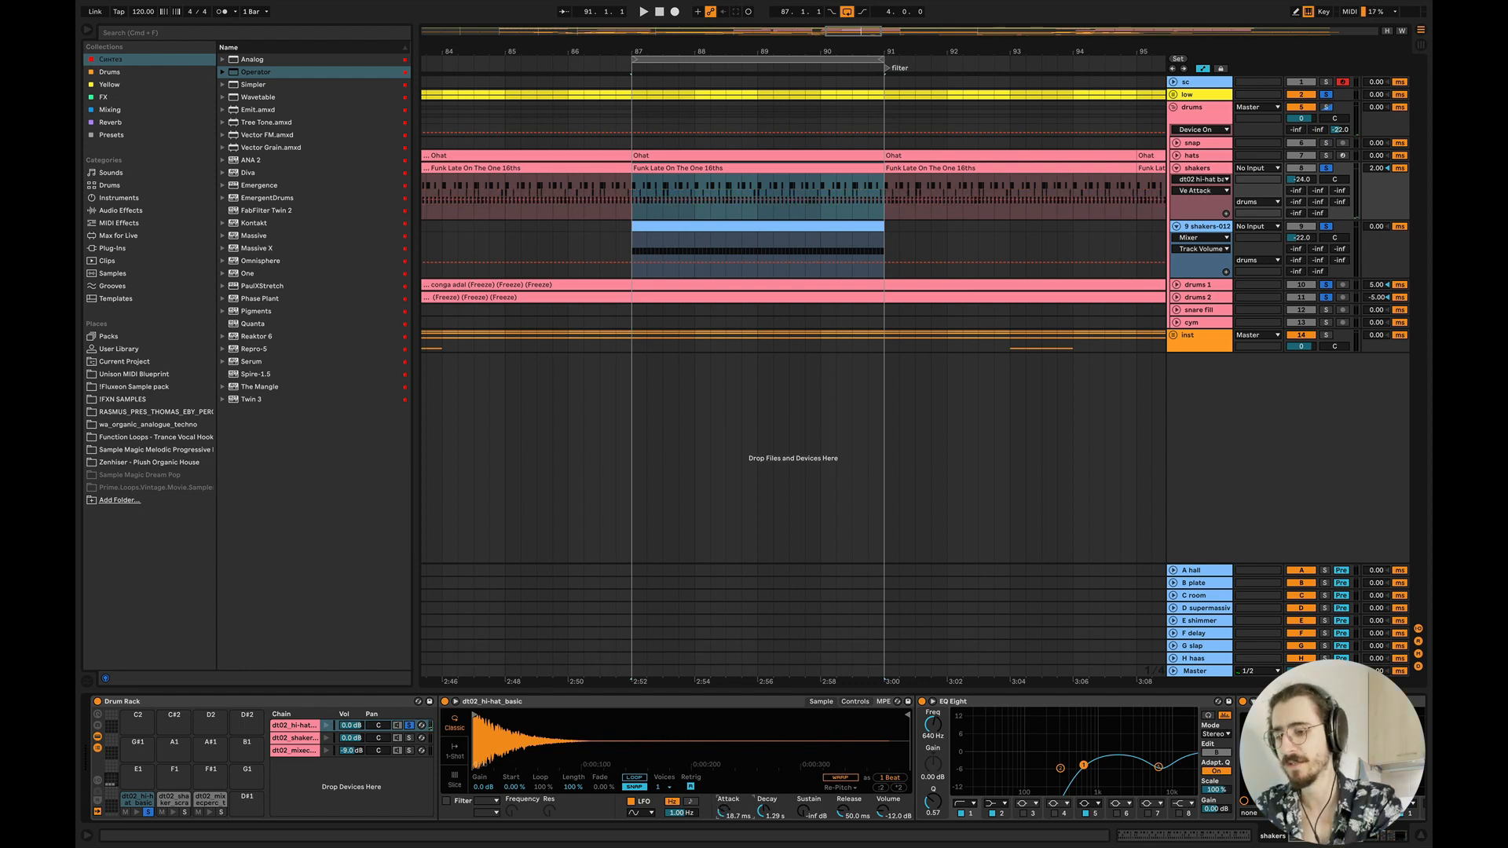
click(327, 726)
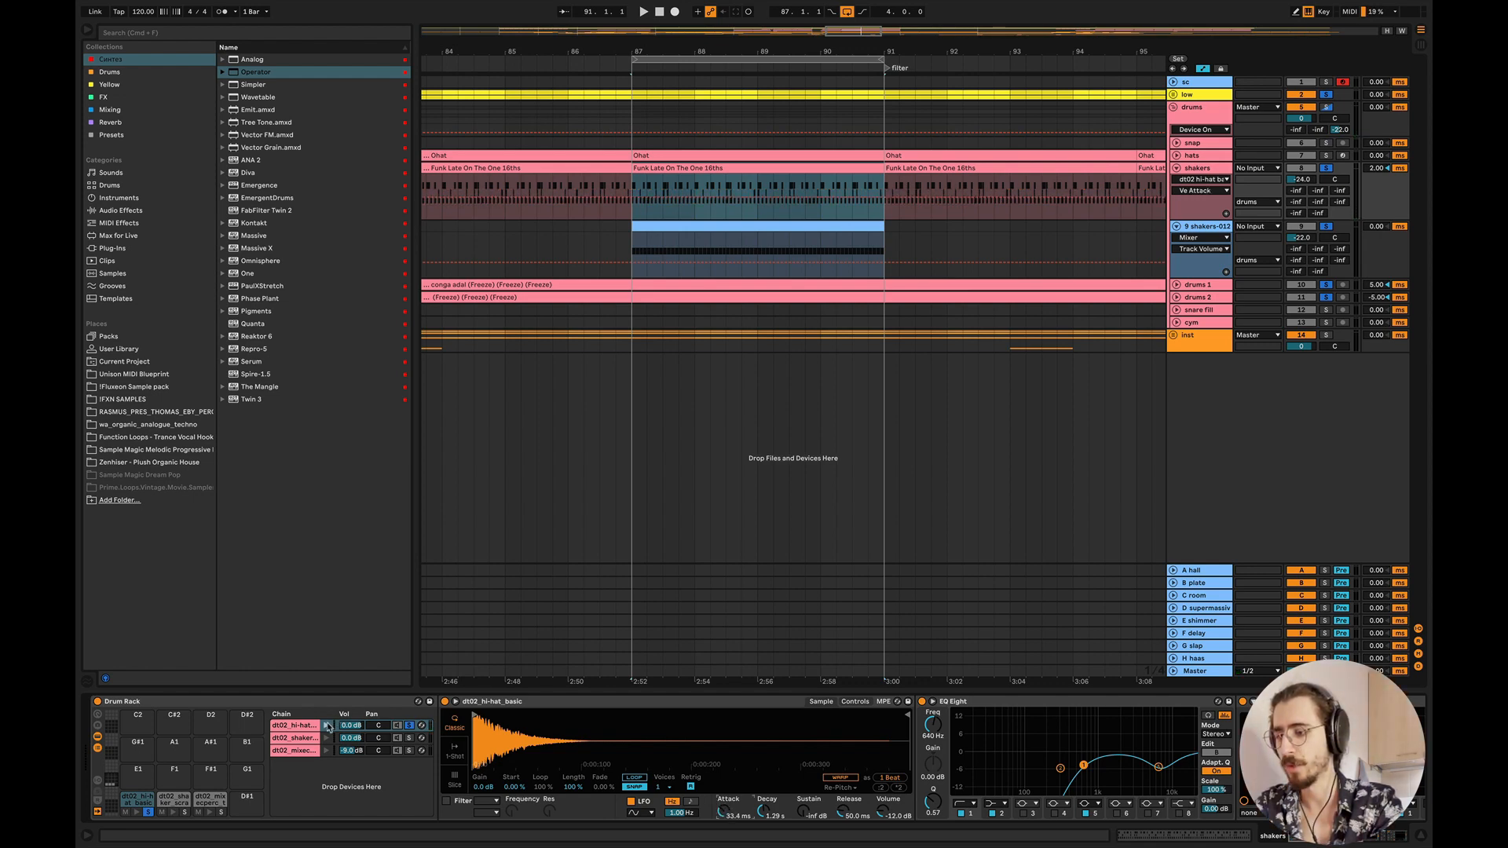
- Undo the hi-hat attack and decay trials and the deletion of the two LFO devices
key(super+z)
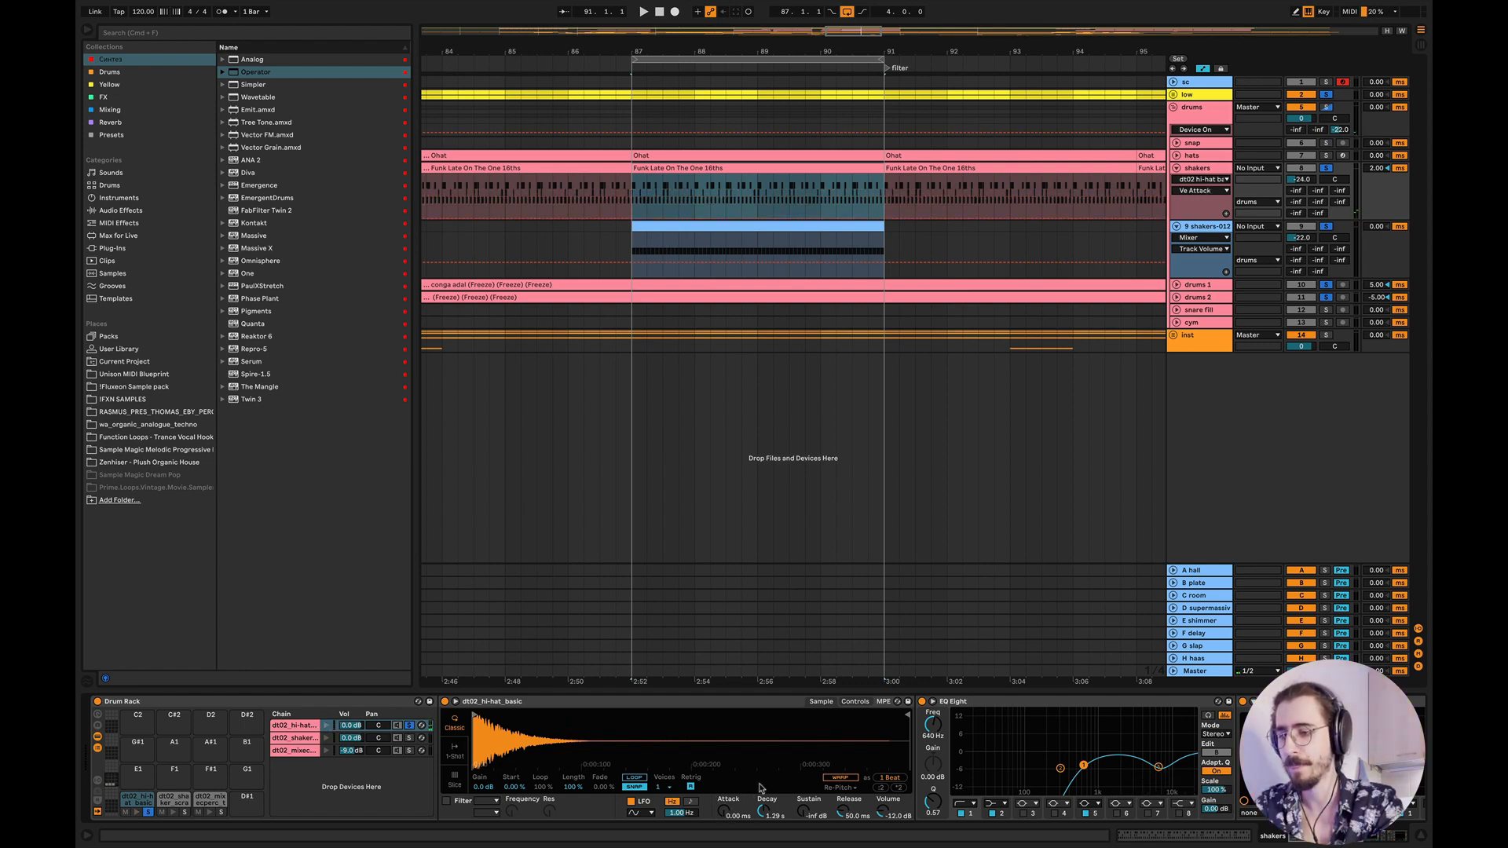
scroll(761, 788, right, 10)
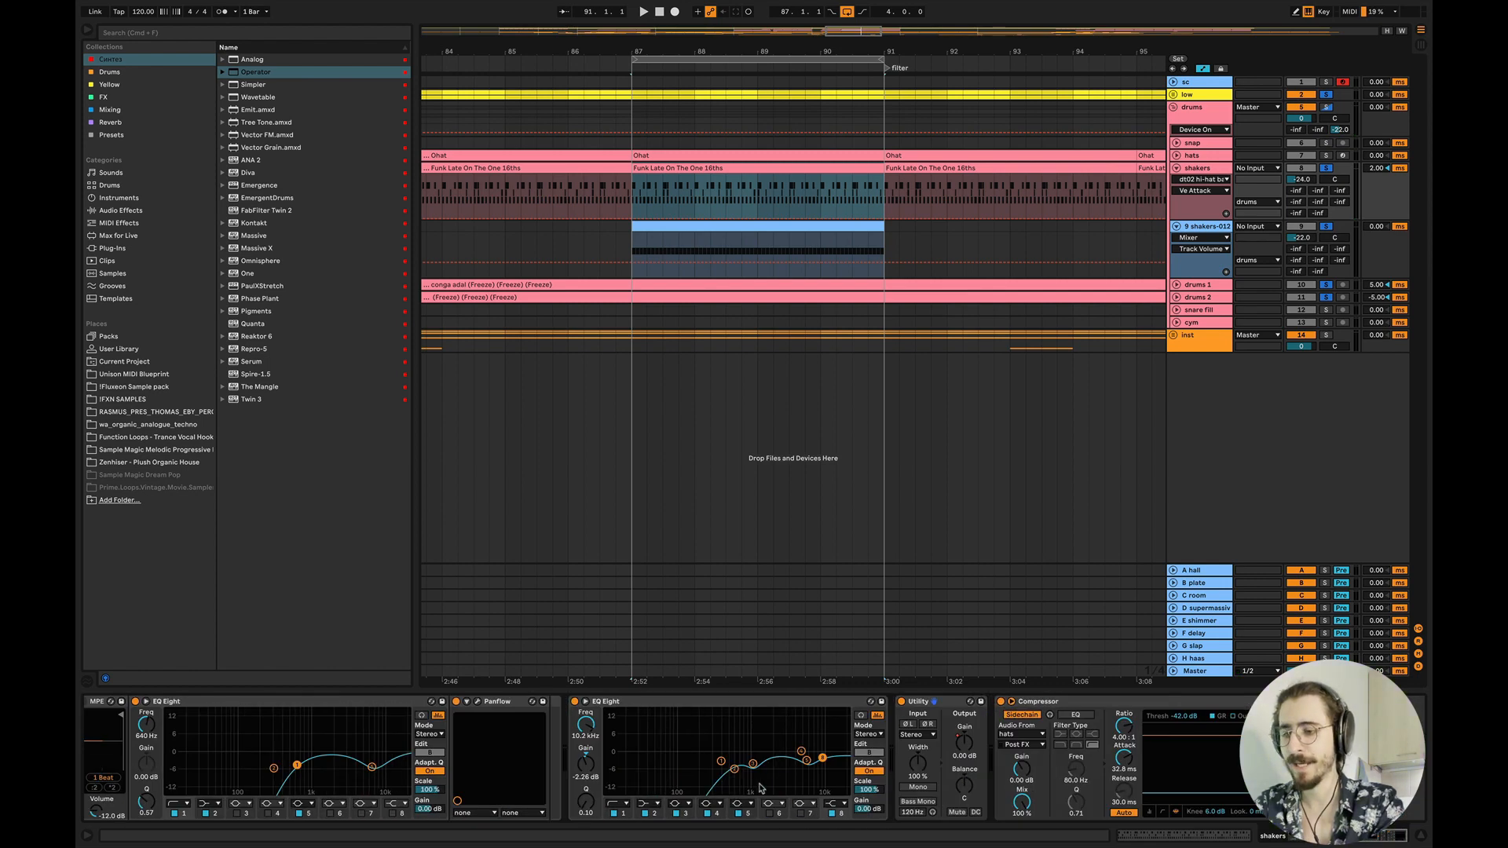
key(super+z)
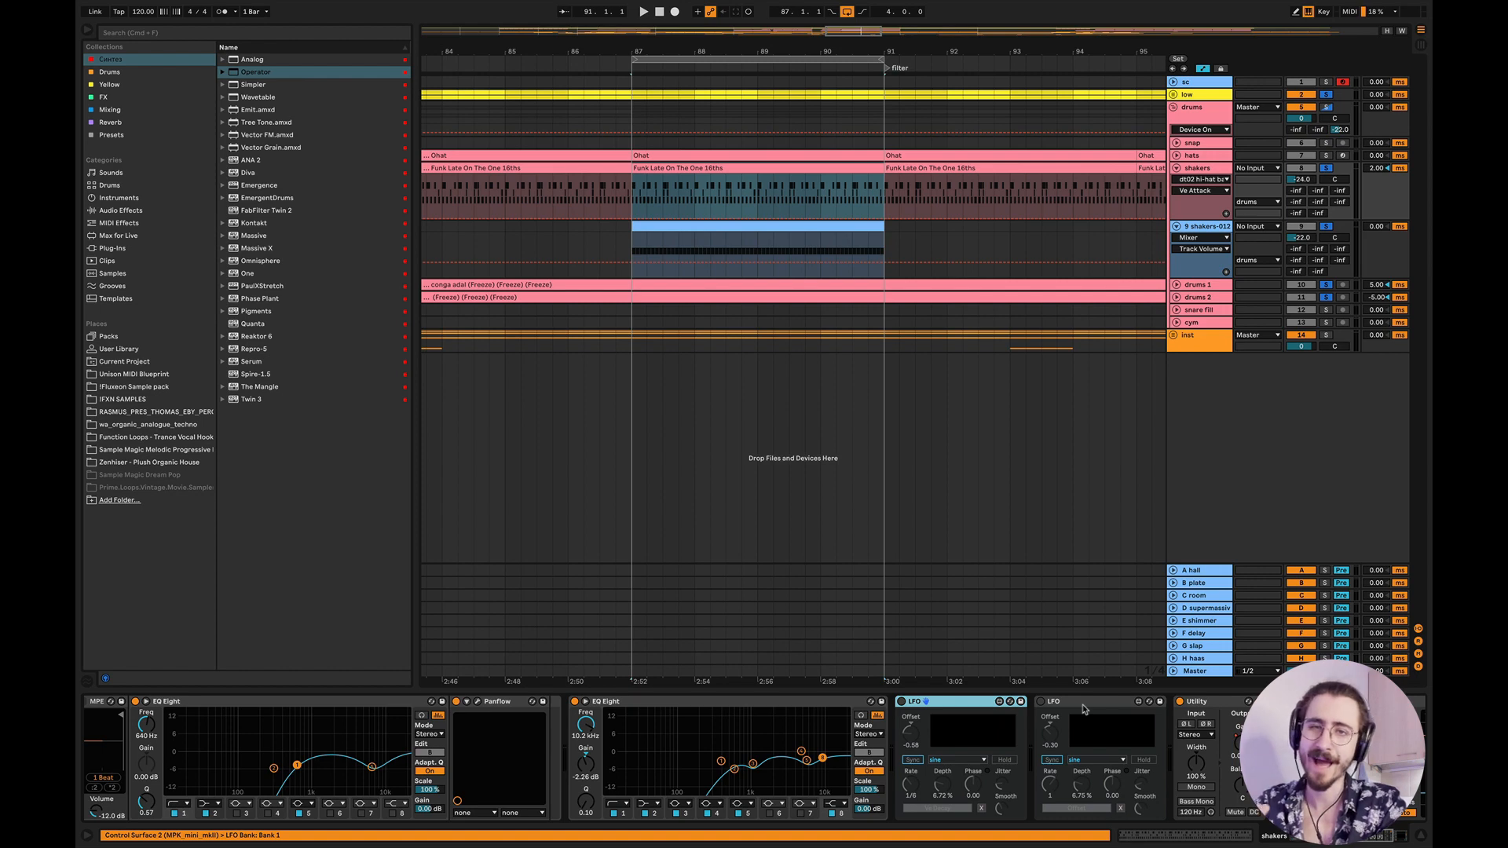
scroll(752, 736, left, 10)
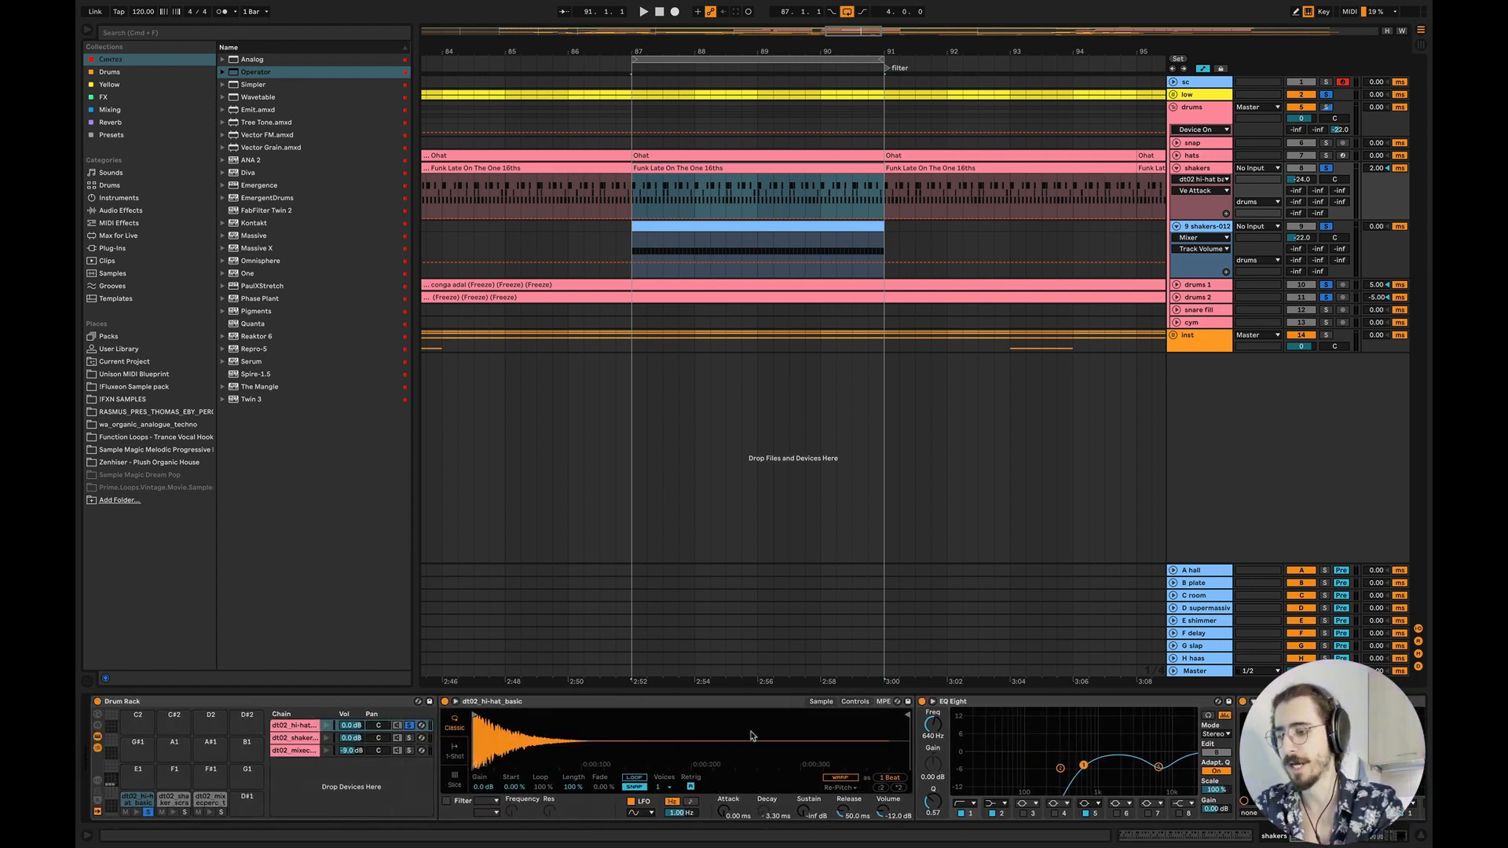
- Select and solo the dt02_shaker chain in the Drum Rack and audition its sample several times
click(300, 740)
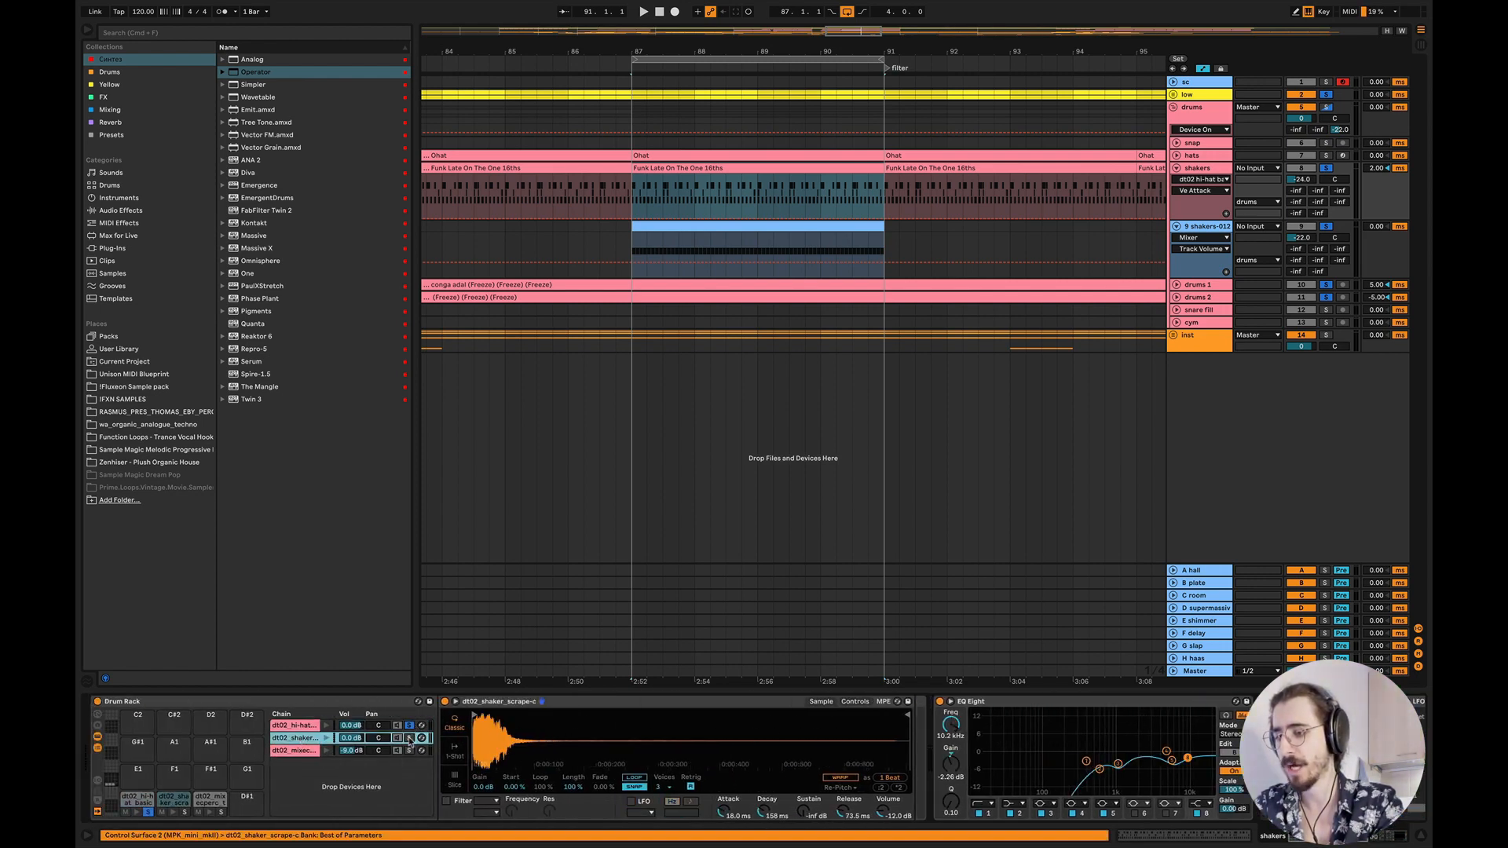
click(409, 739)
click(326, 740)
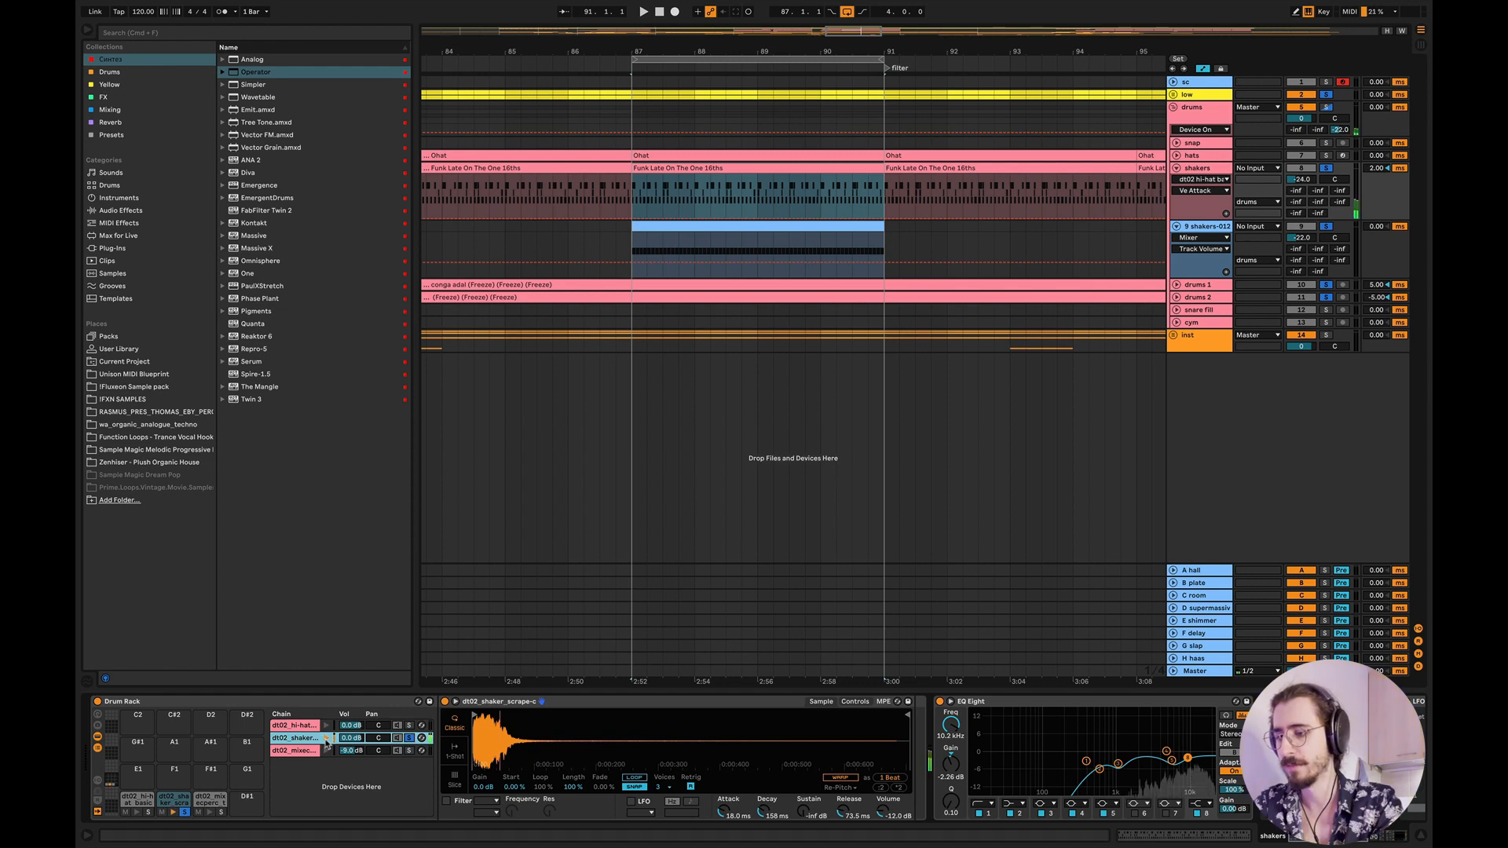
click(326, 740)
click(327, 740)
click(327, 740)
- Select the dt02_miscperc tambourine chain in the Drum Rack and audition its sample soloed
click(299, 751)
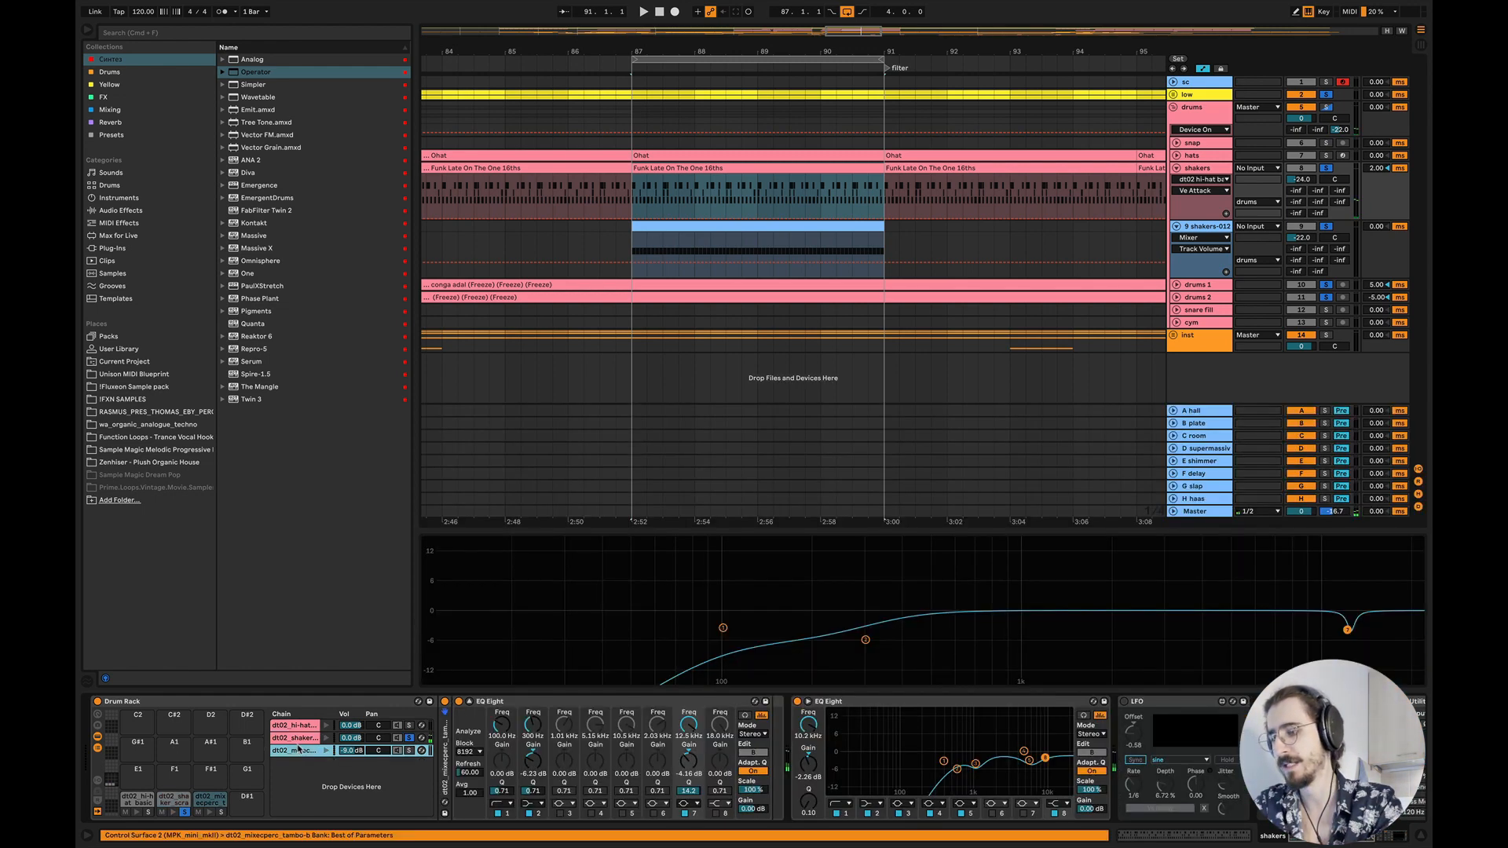
click(326, 752)
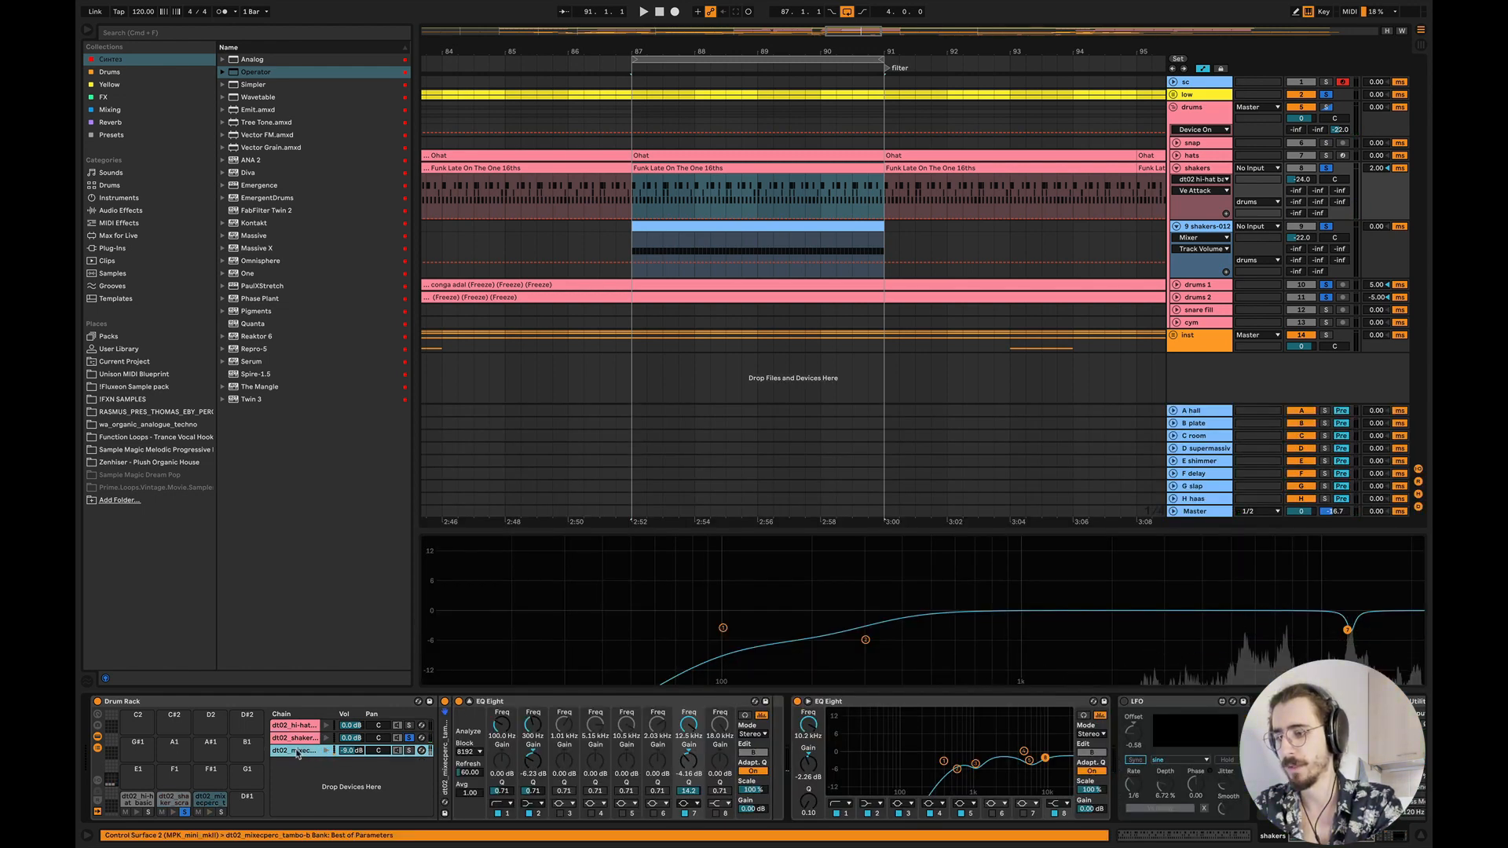
double_click(298, 752)
click(326, 752)
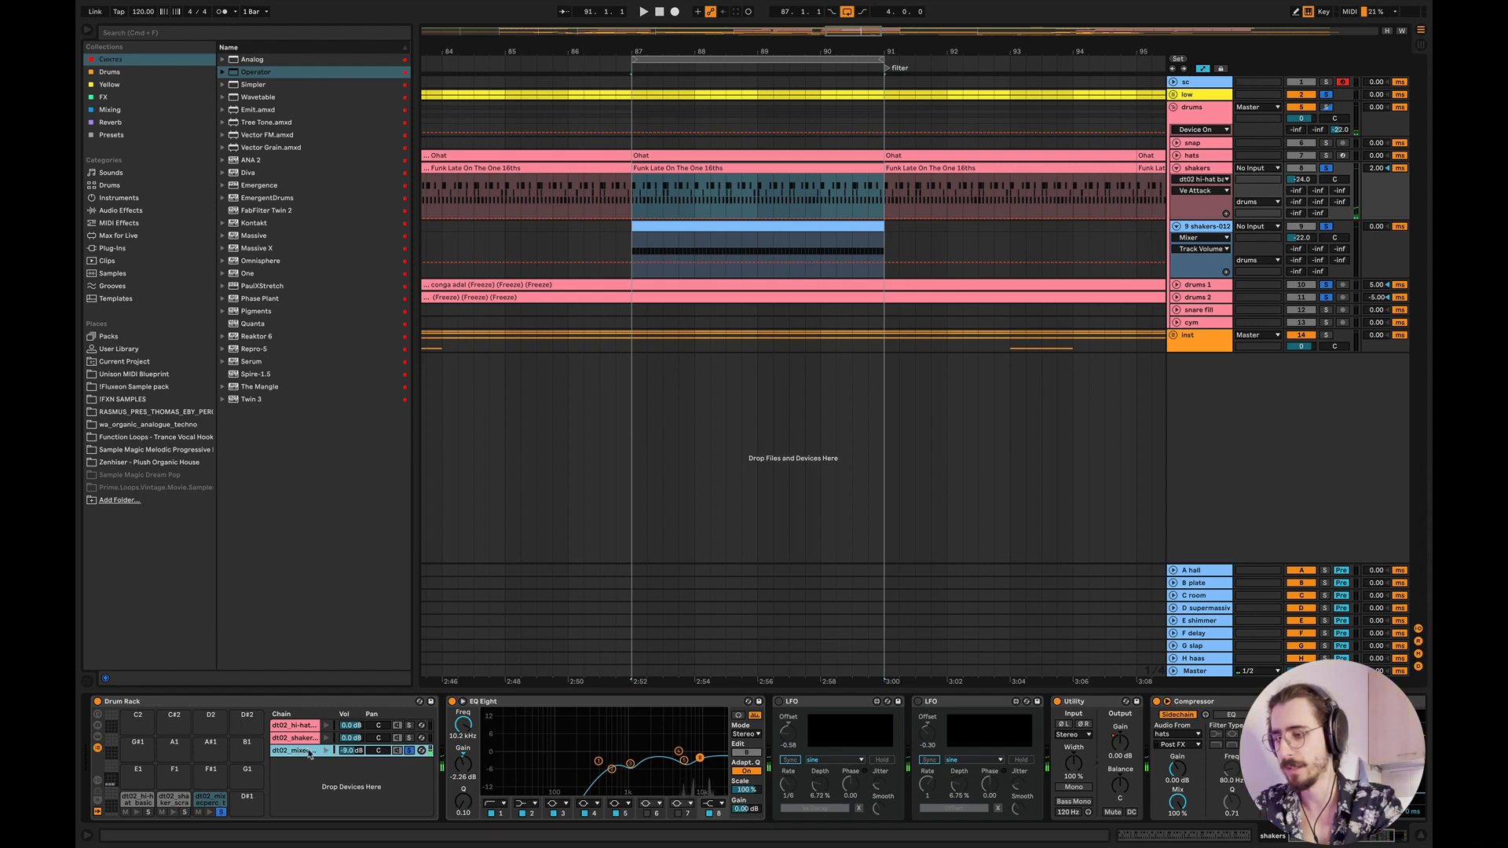
click(326, 752)
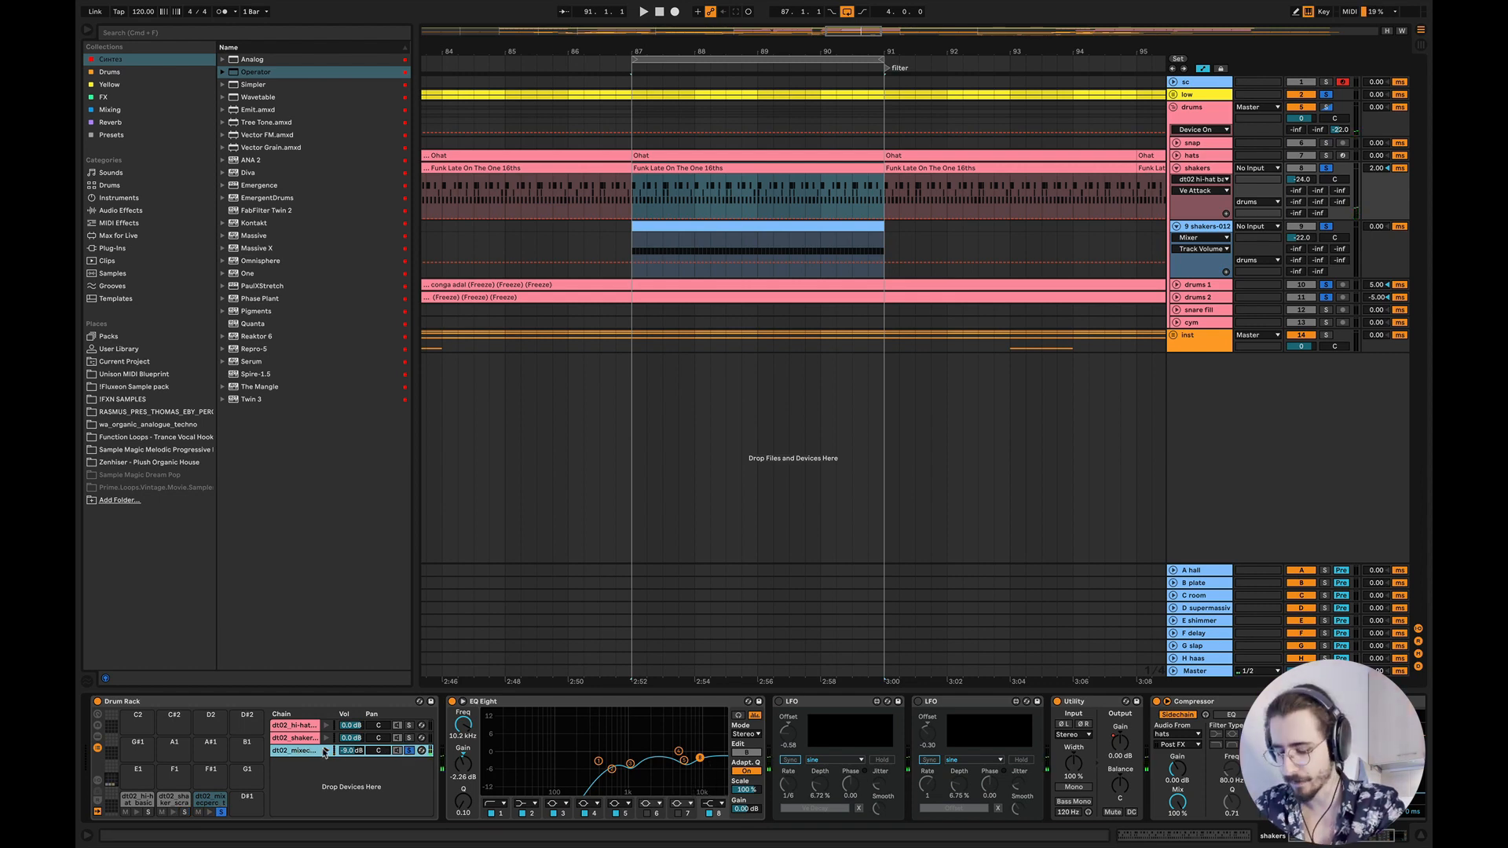
click(327, 752)
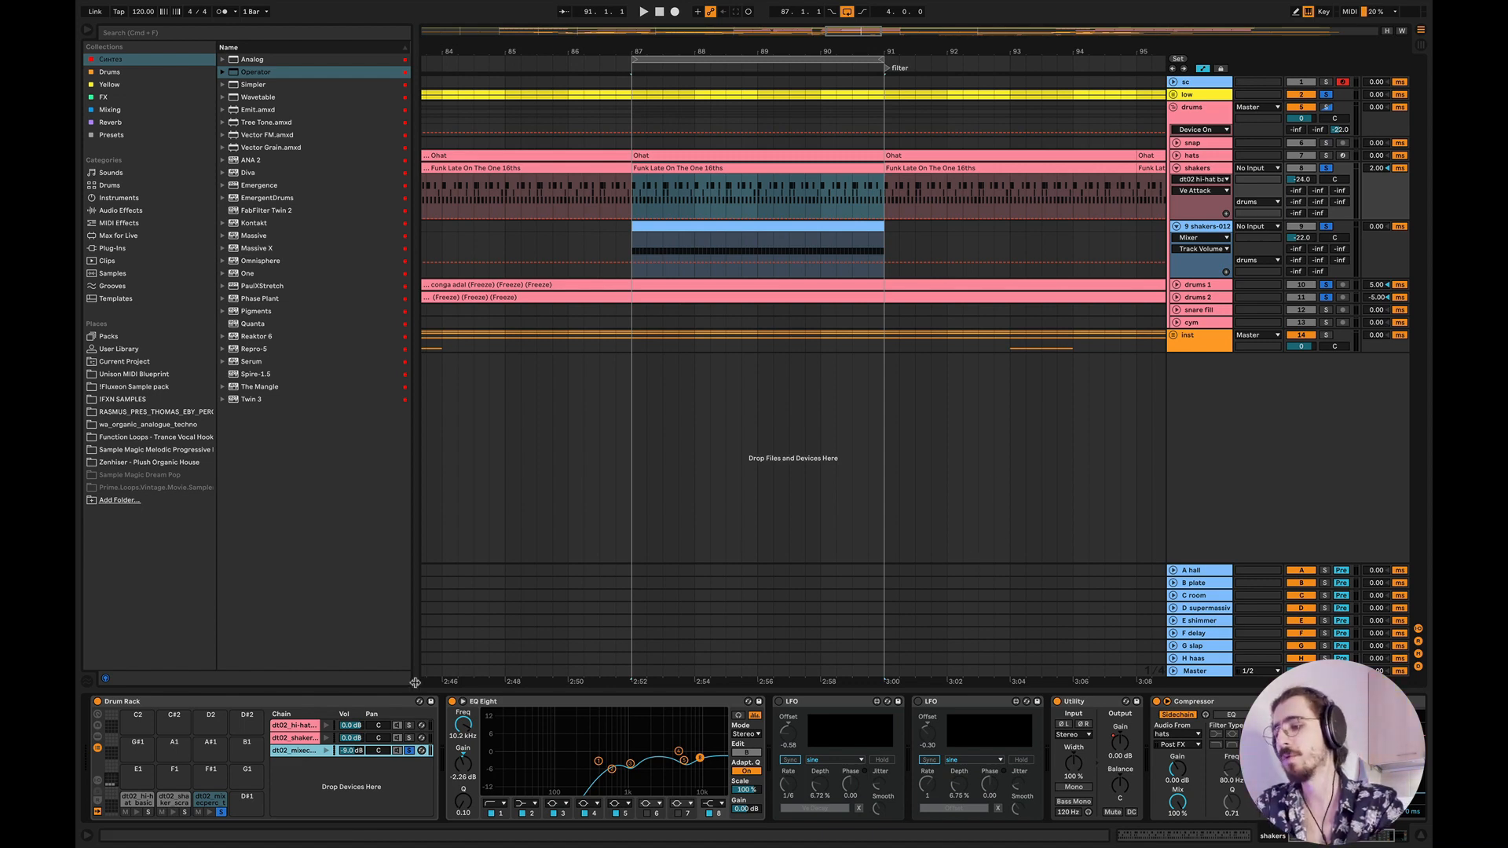
- Reopen the dt02_hi-hat chain and delete both LFO devices from the shakers track
click(290, 728)
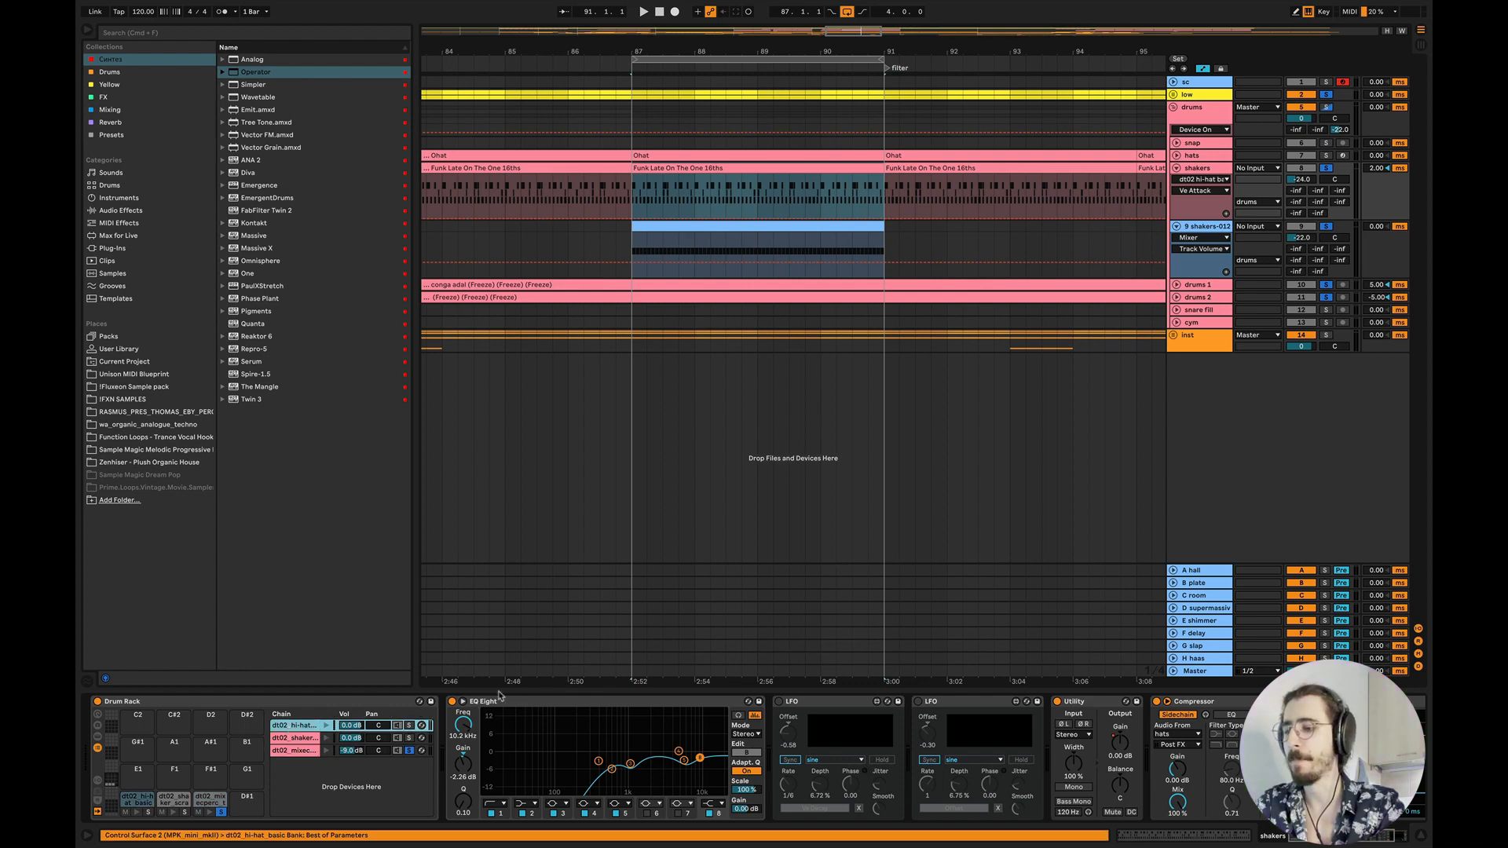
click(303, 726)
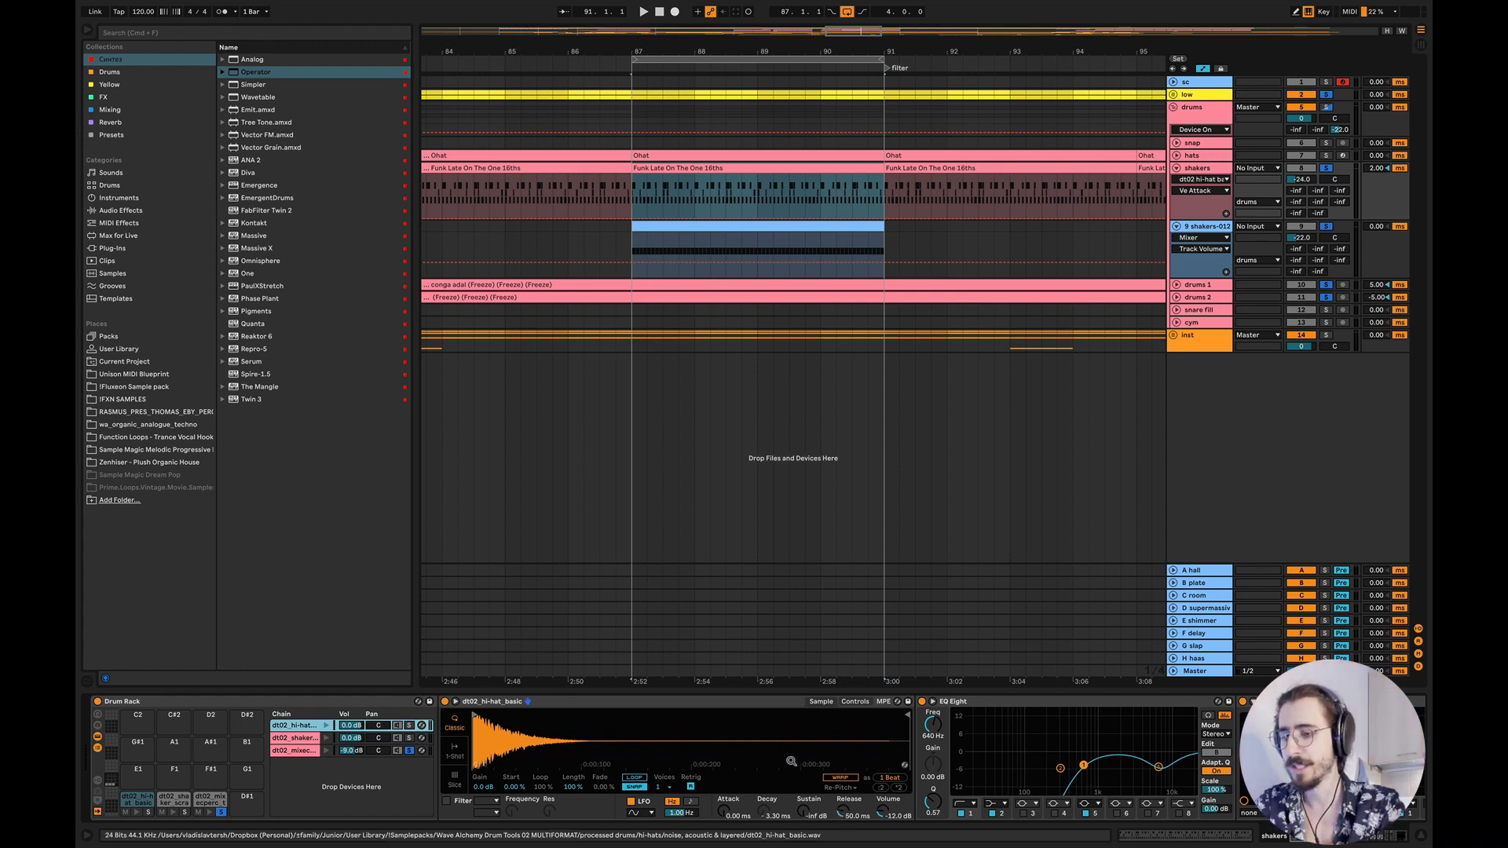
scroll(793, 763, right, 10)
click(705, 702)
shift+click(803, 703)
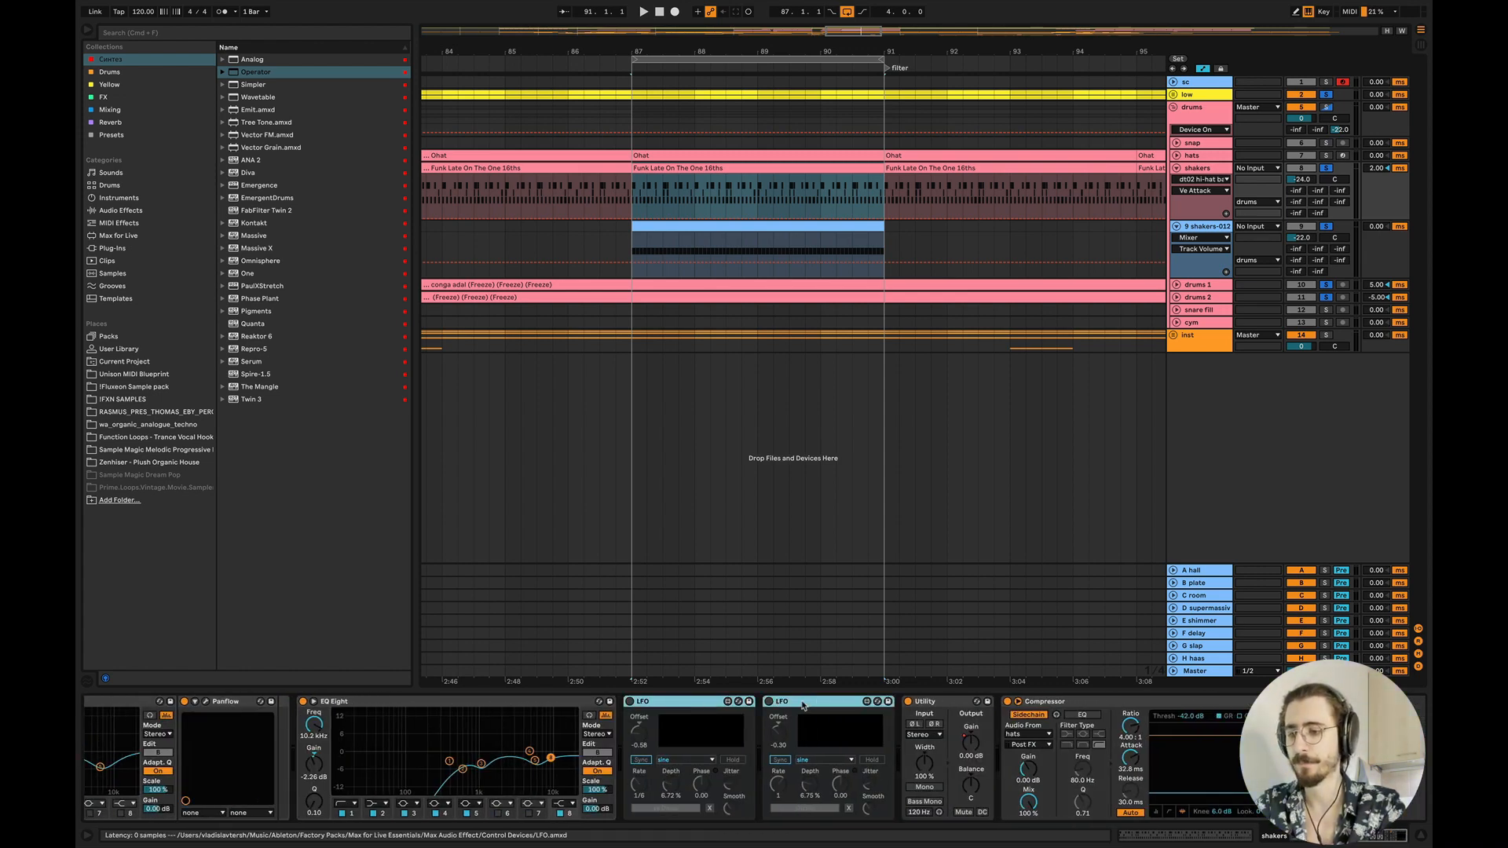
key(Delete)
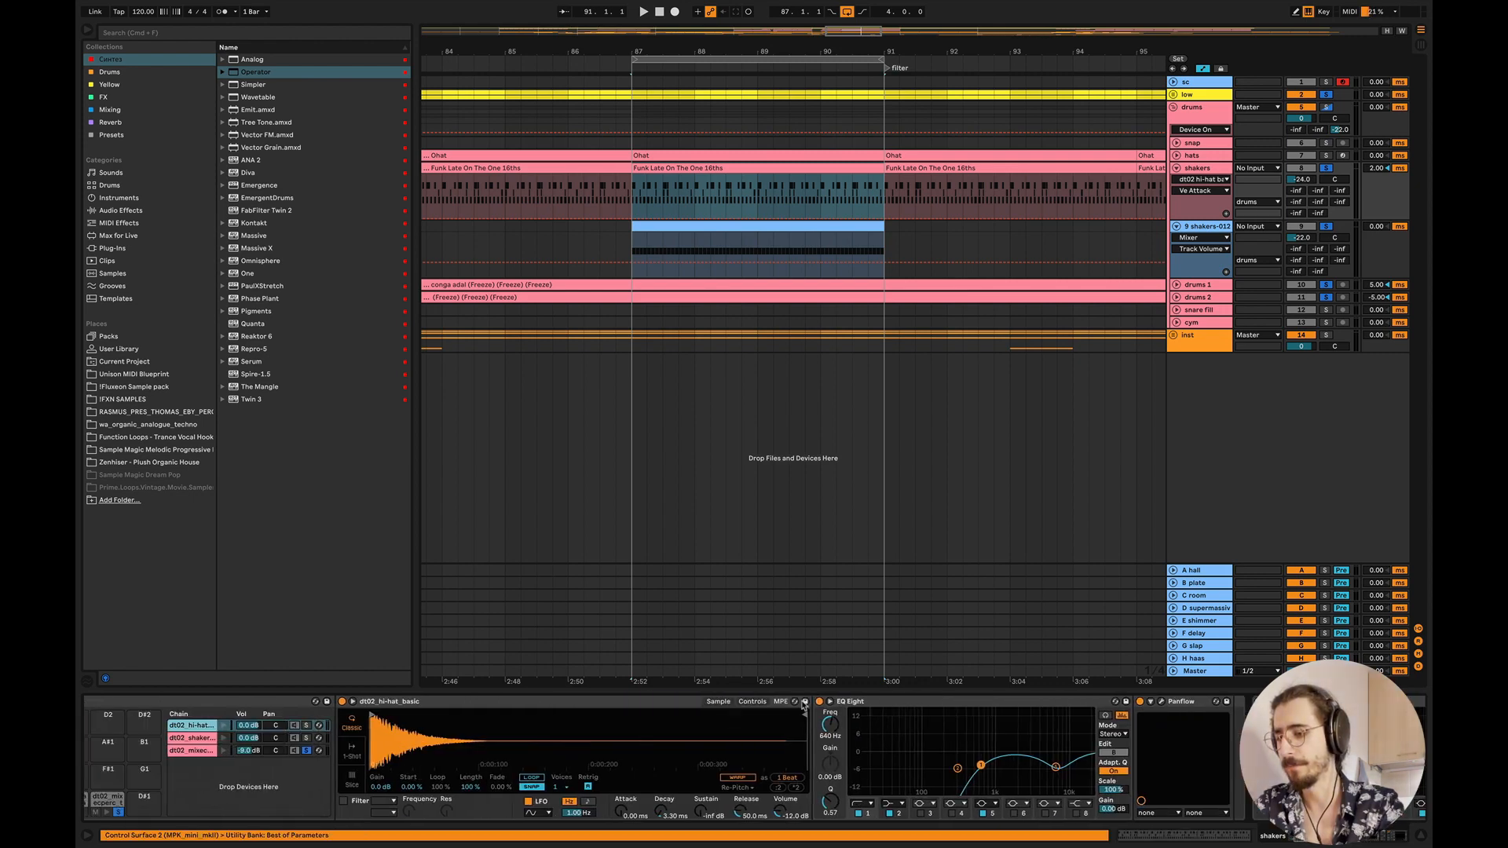
- Set the hi-hat sample's decay to 134 ms and audition the loop with the hi-hat chain soloed
drag(781, 824, 782, 782)
click(420, 727)
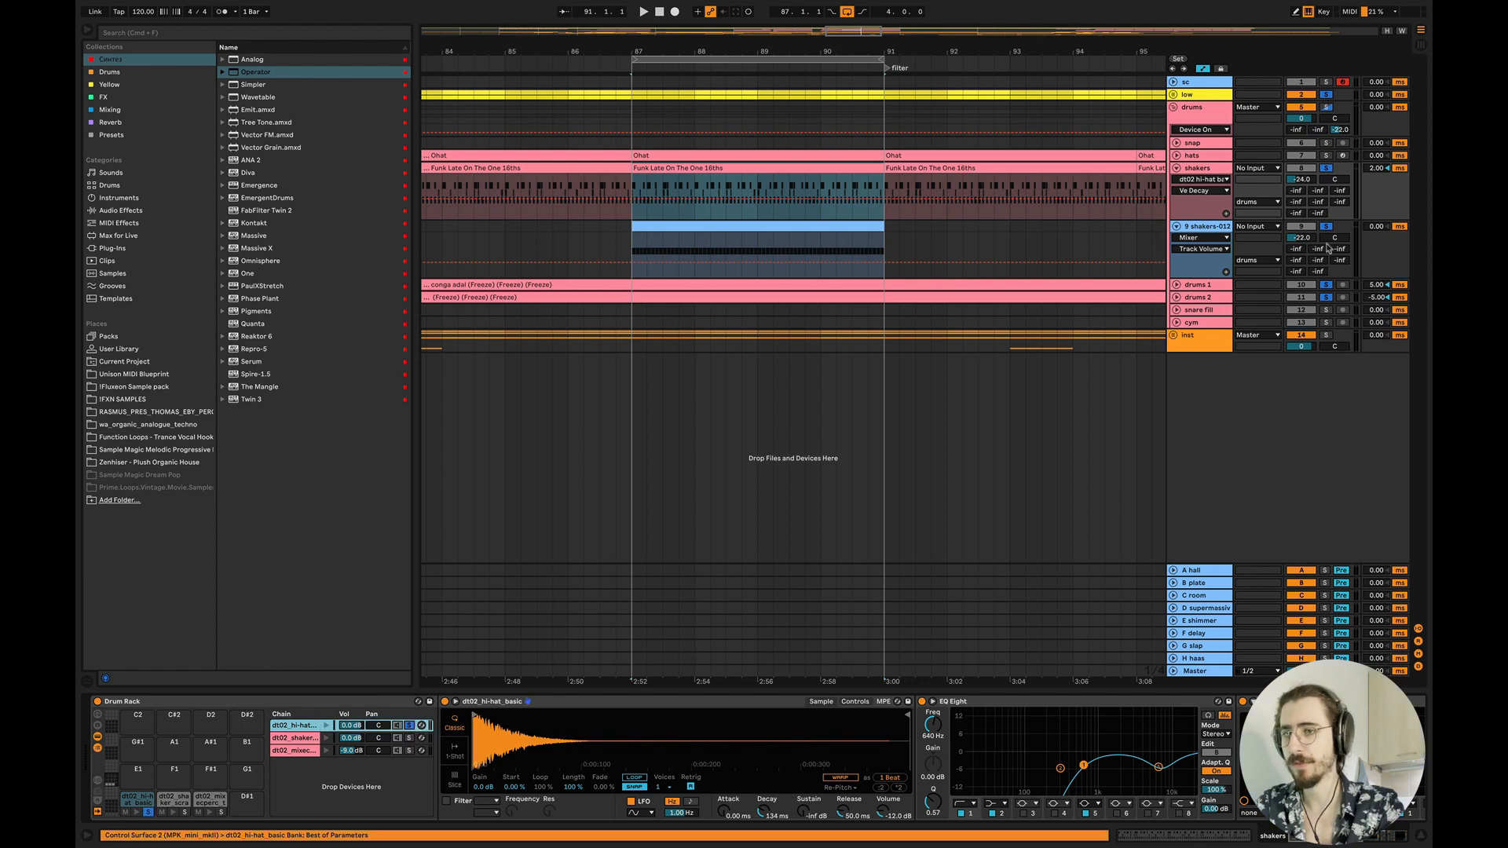
key(space)
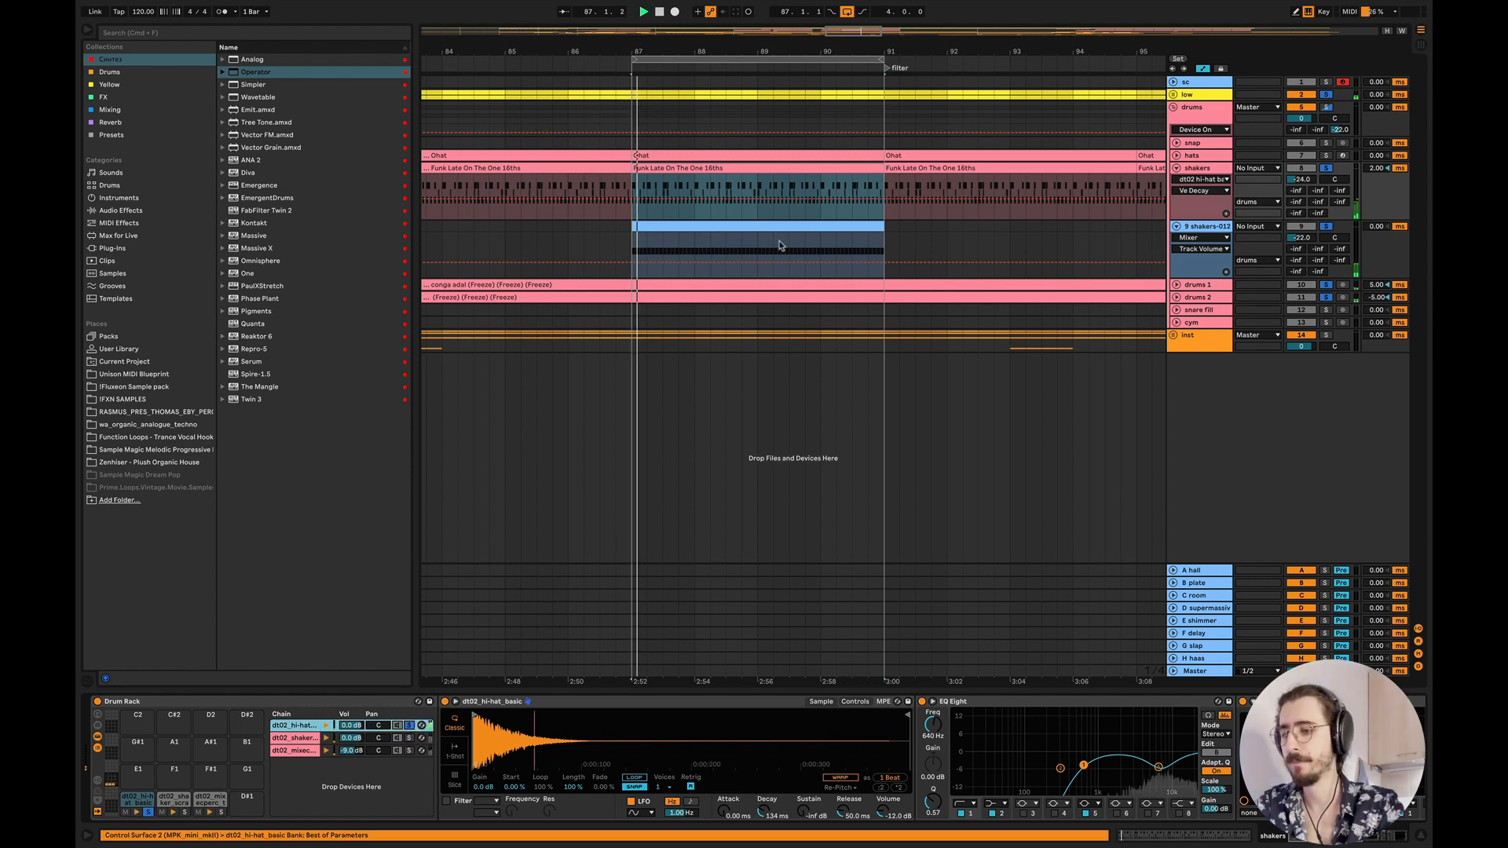
key(space)
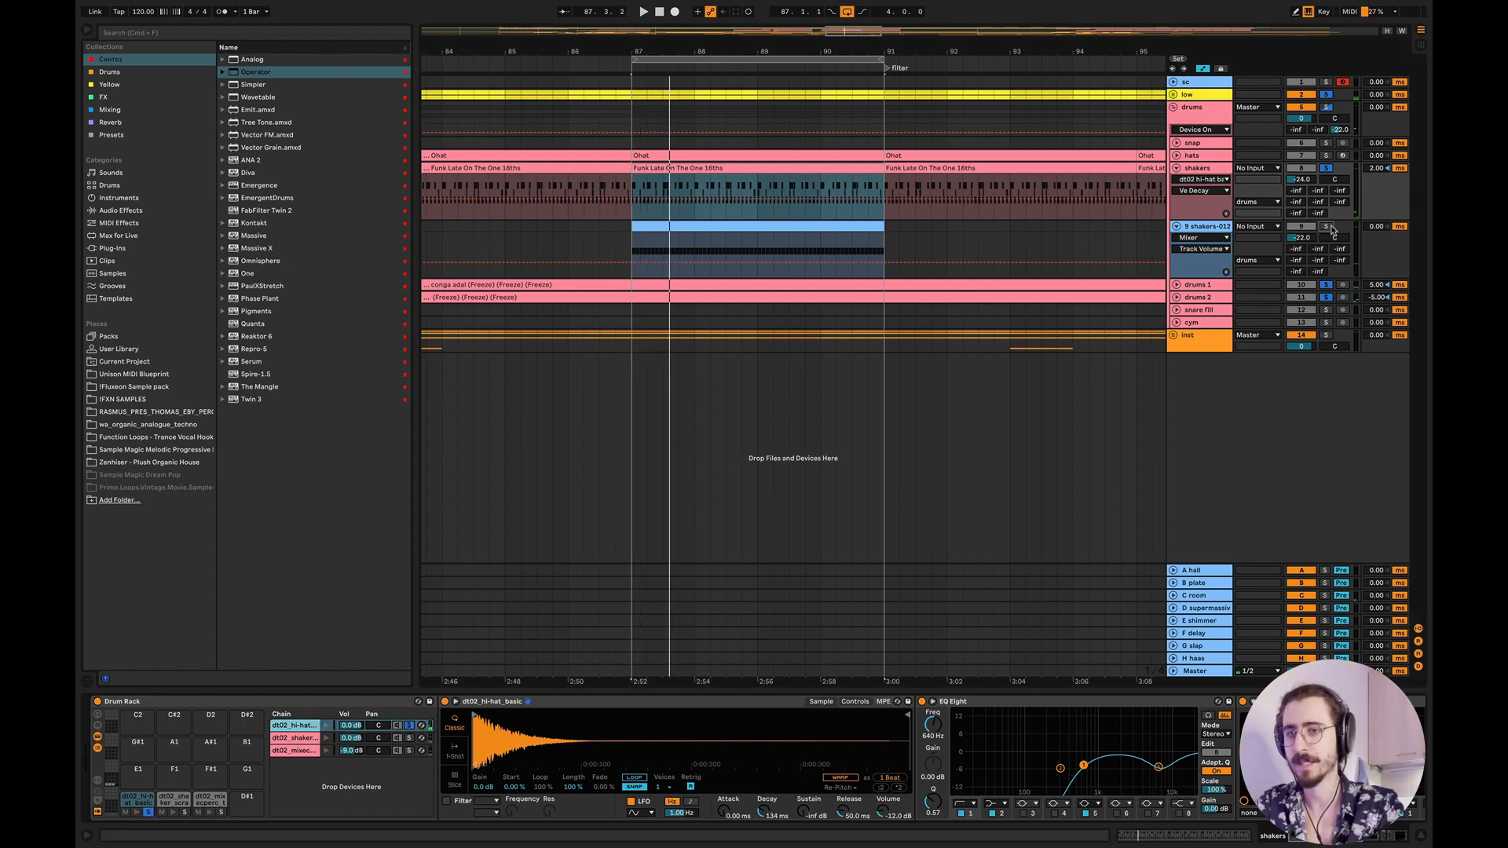
- Audition the hi-hat loop and switch off the Panflow device on the shakers track
key(space)
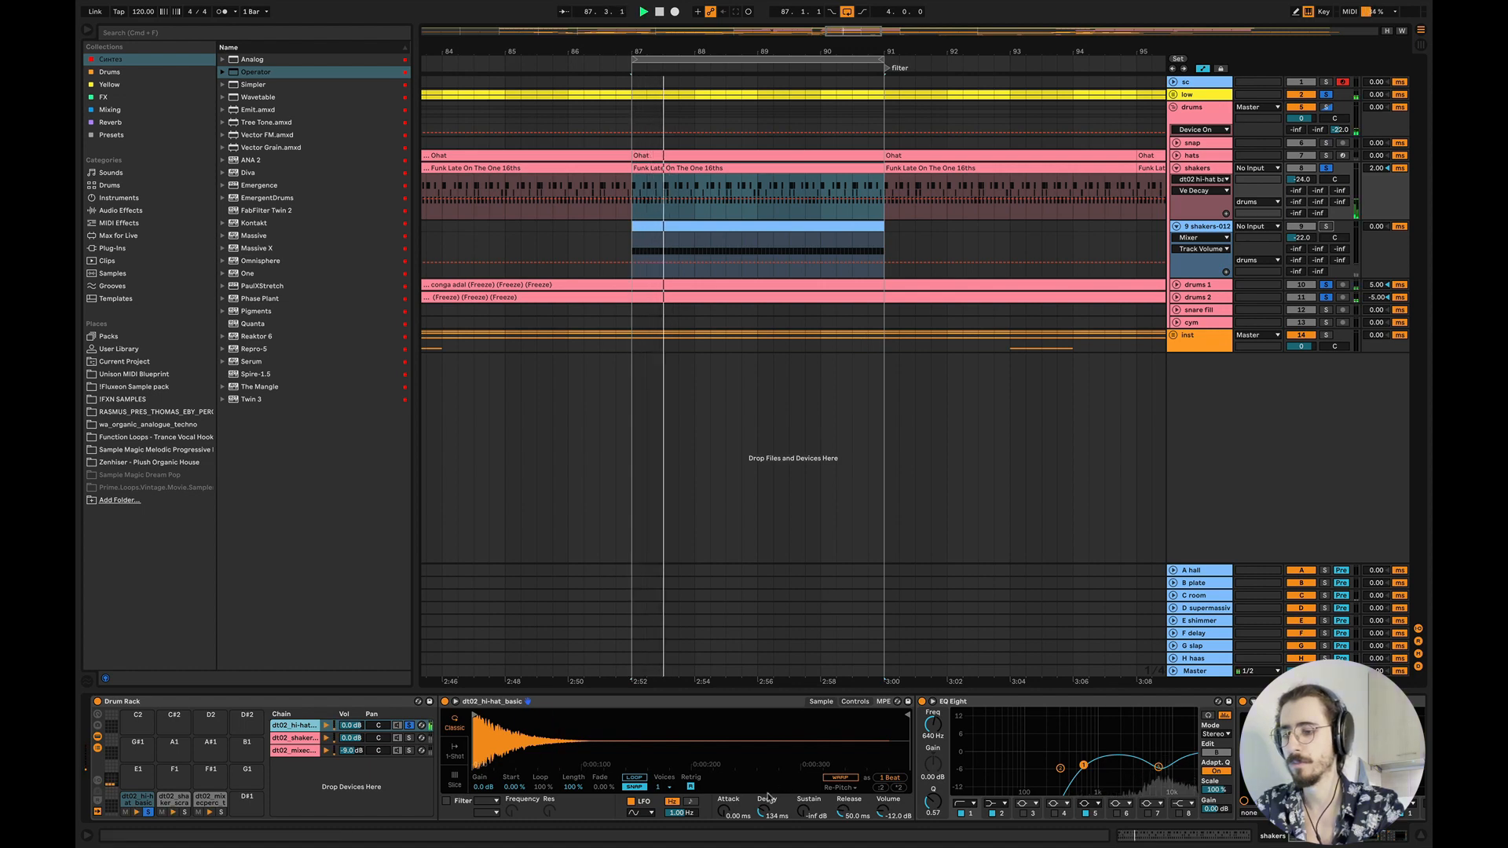
scroll(768, 805, right, 5)
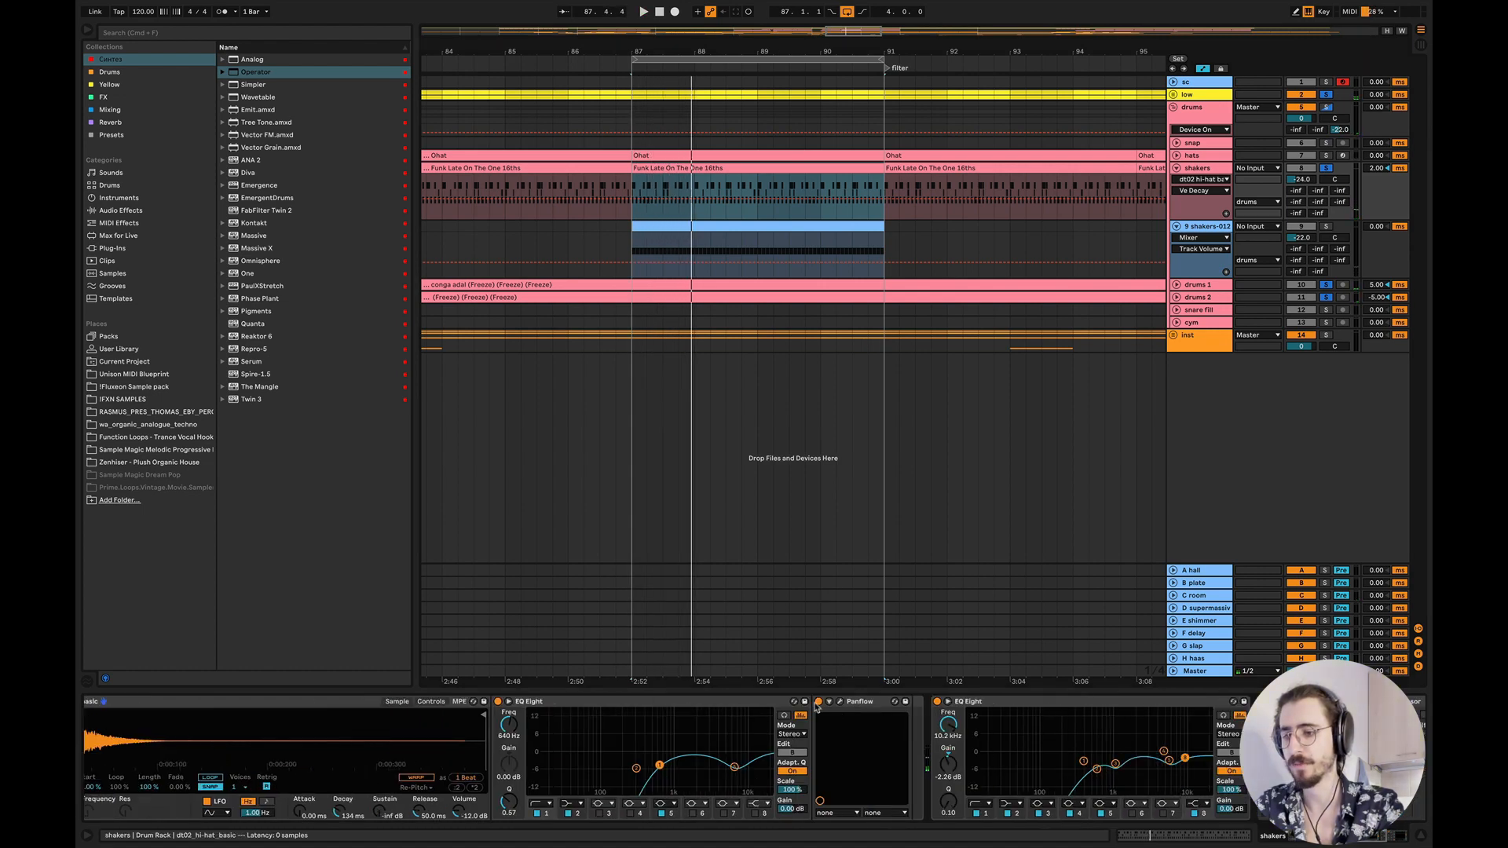
scroll(772, 736, left, 5)
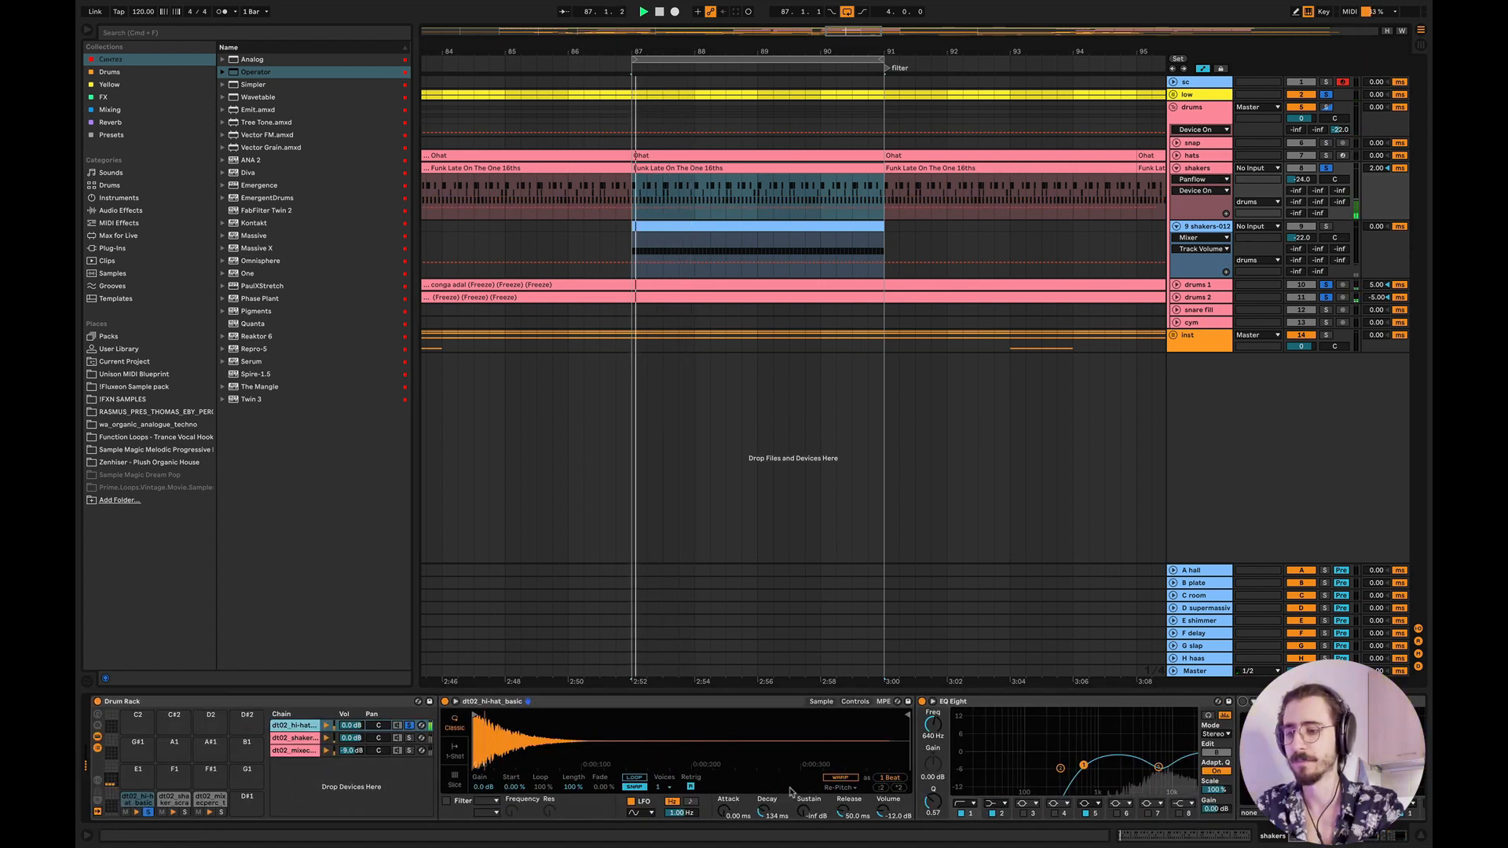
- Try raising the hi-hat sample's decay to 2.59 s and lengthening its release while auditioning the loop
drag(758, 805, 759, 778)
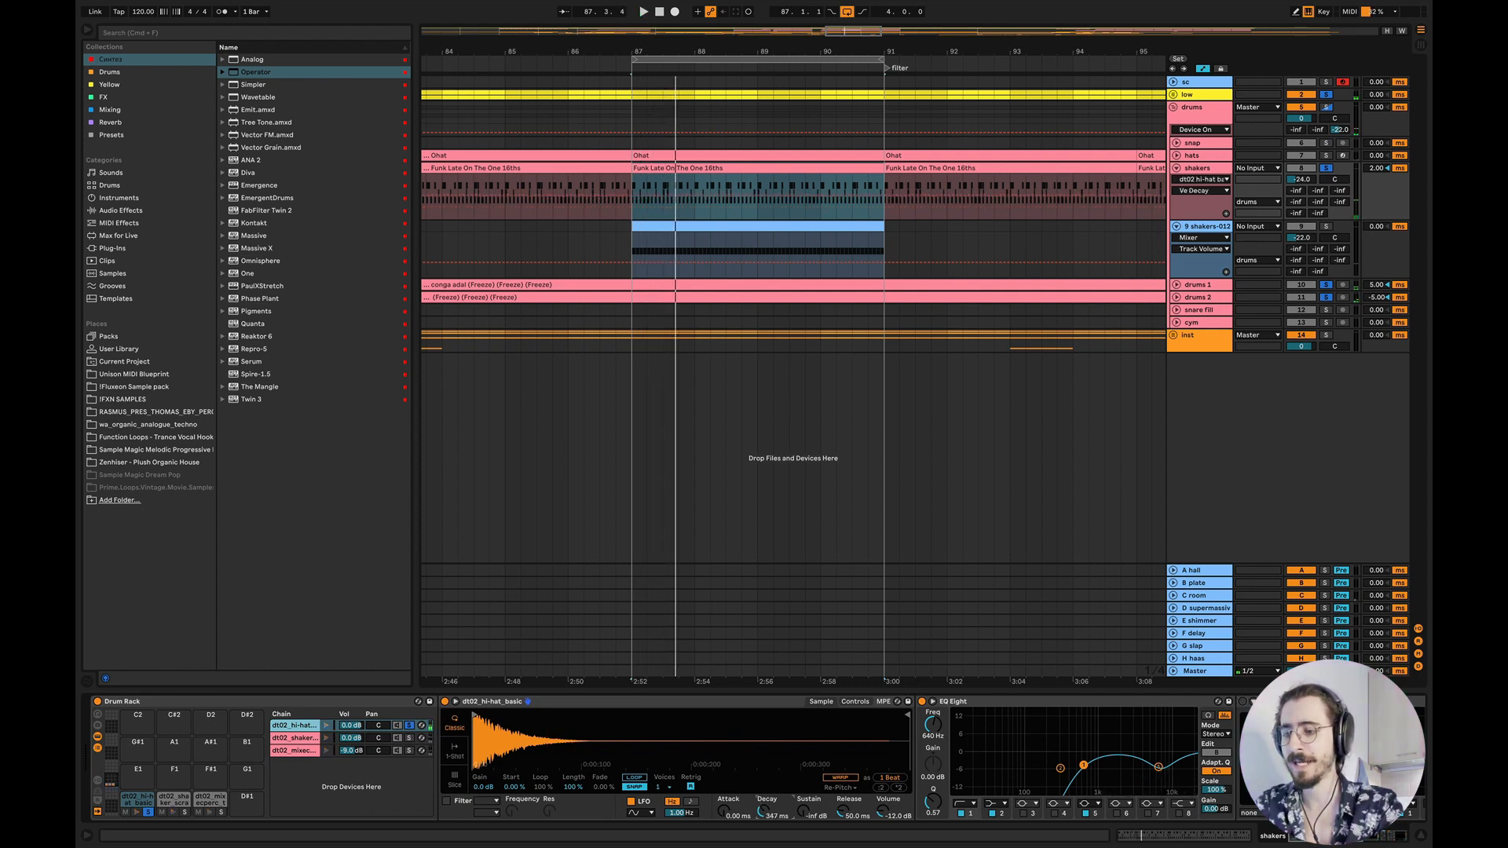
key(space)
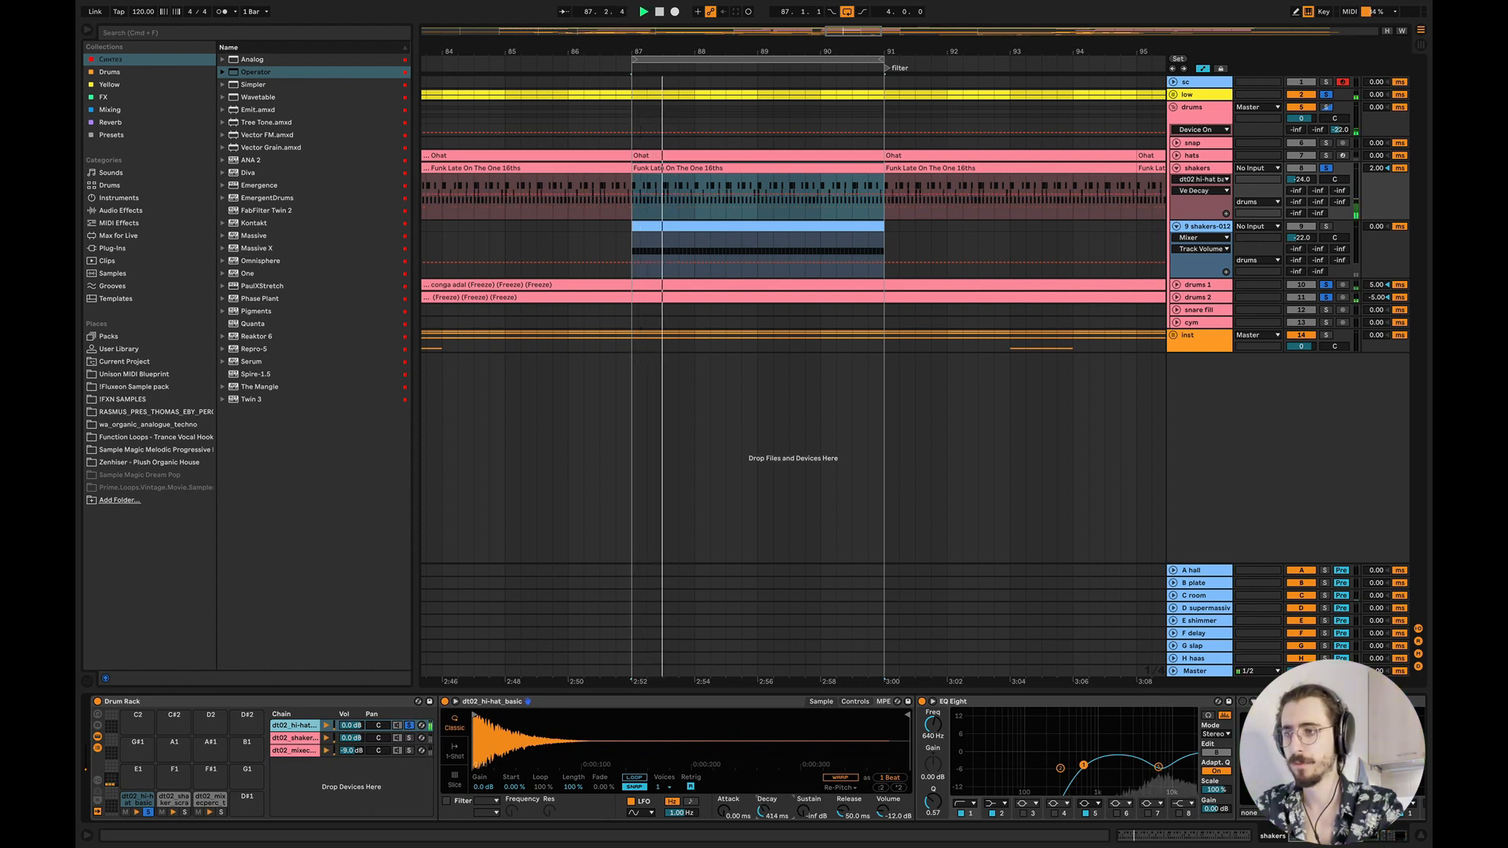
drag(763, 811, 764, 778)
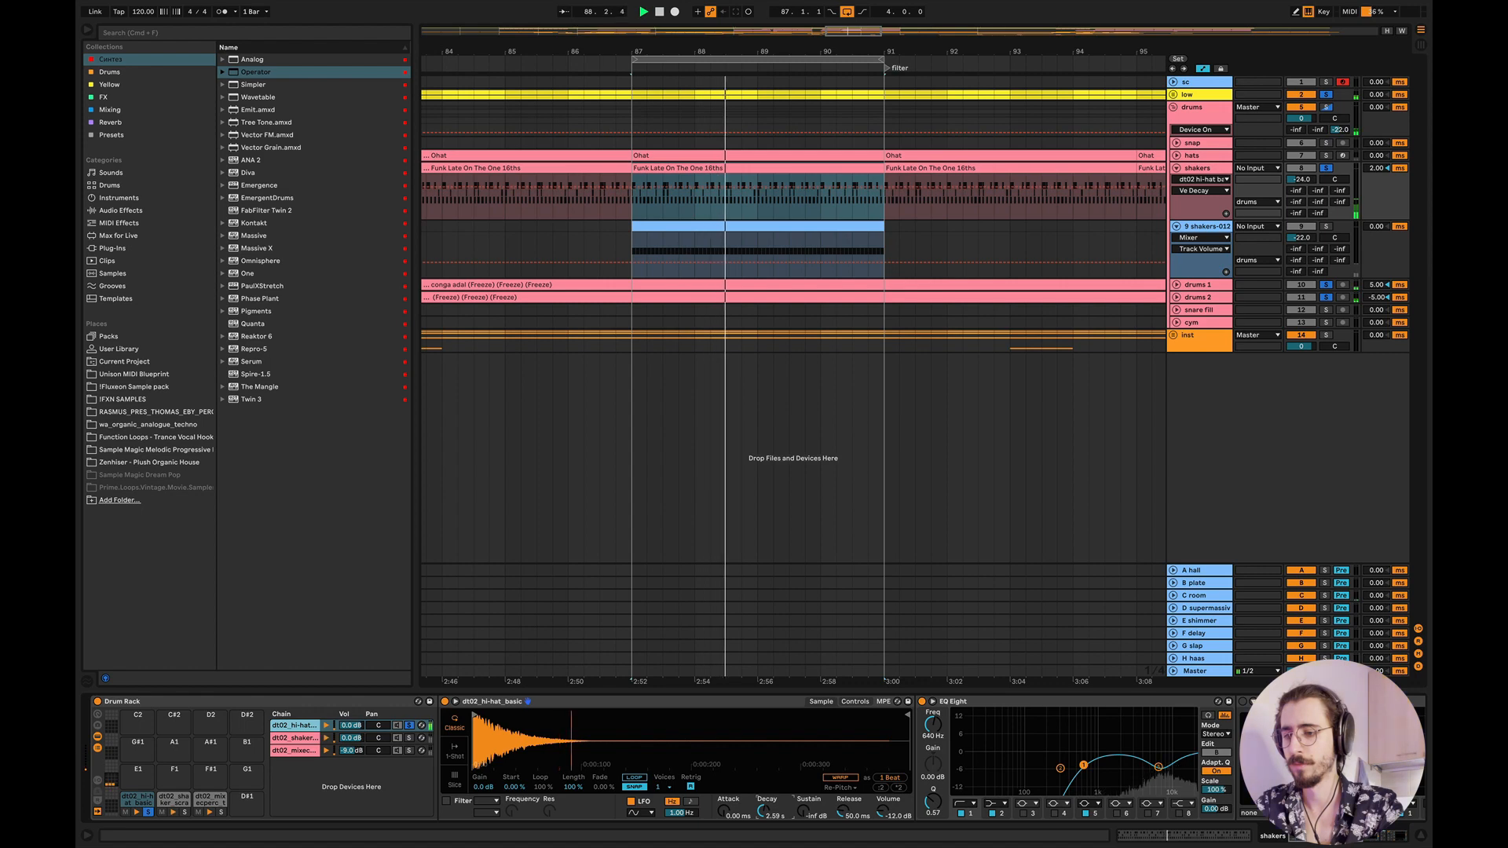
drag(843, 815, 843, 785)
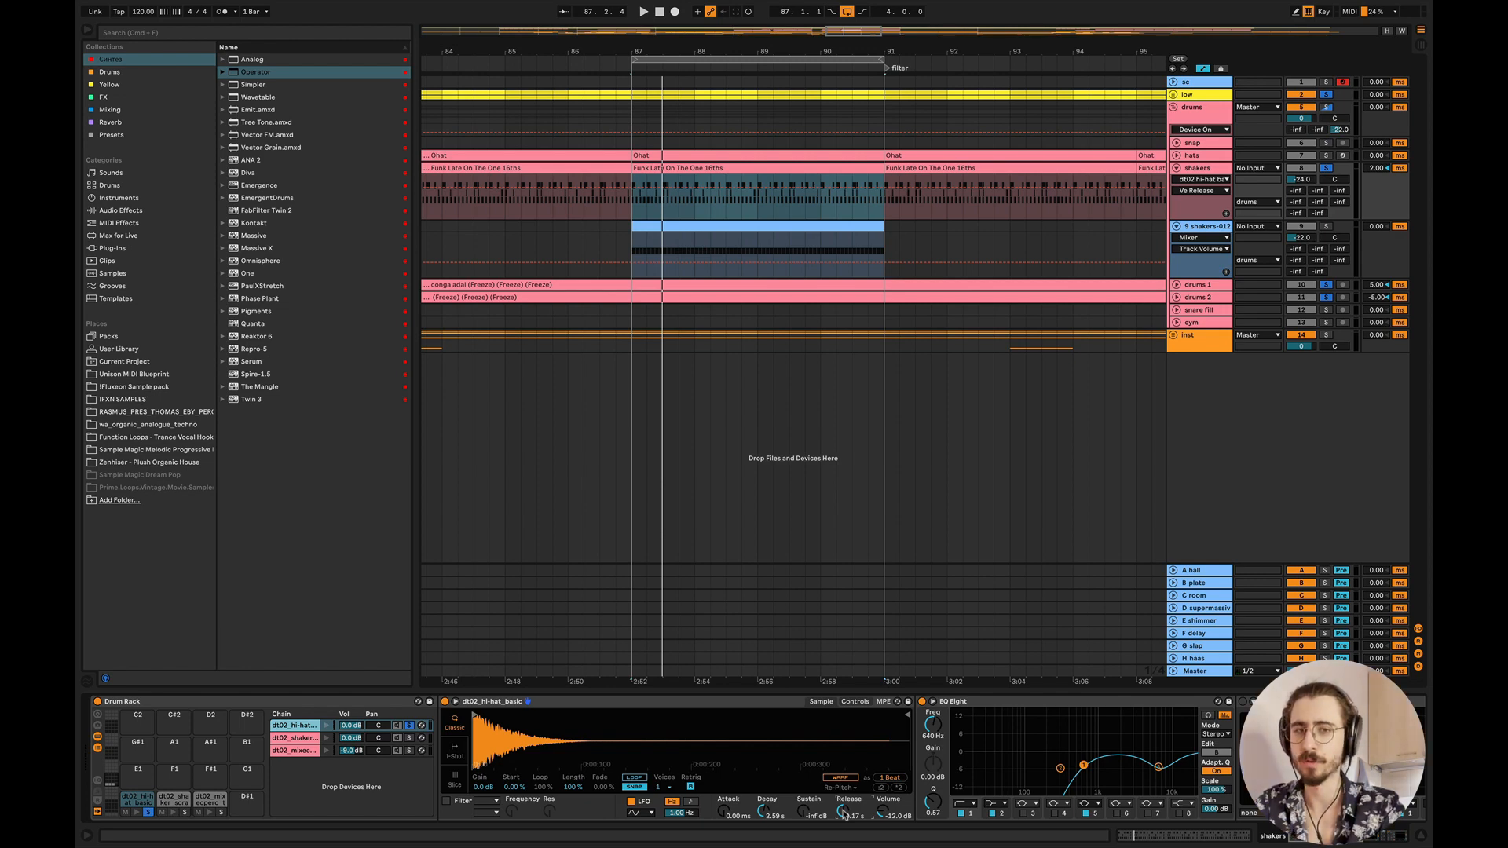
- Set the hi-hat sample's decay to 225 ms and release to 112 ms, auditioning the loop
drag(766, 812, 843, 808)
key(space)
key(space)
key(space)
key(space)
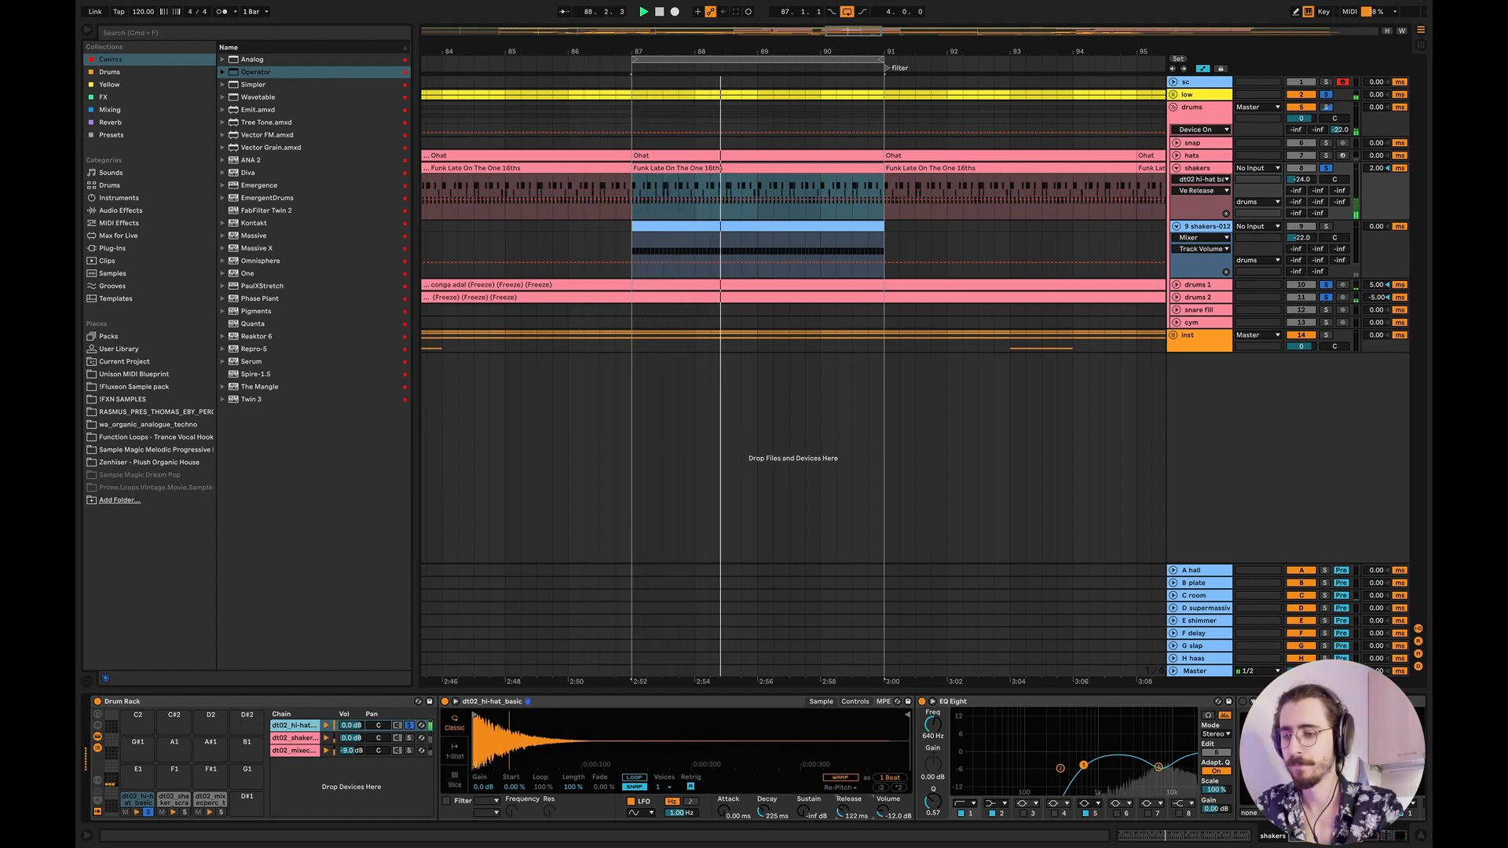
- Try softening the hi-hat sample's attack, ending at 20.6 ms, while auditioning the loop
drag(724, 814, 723, 809)
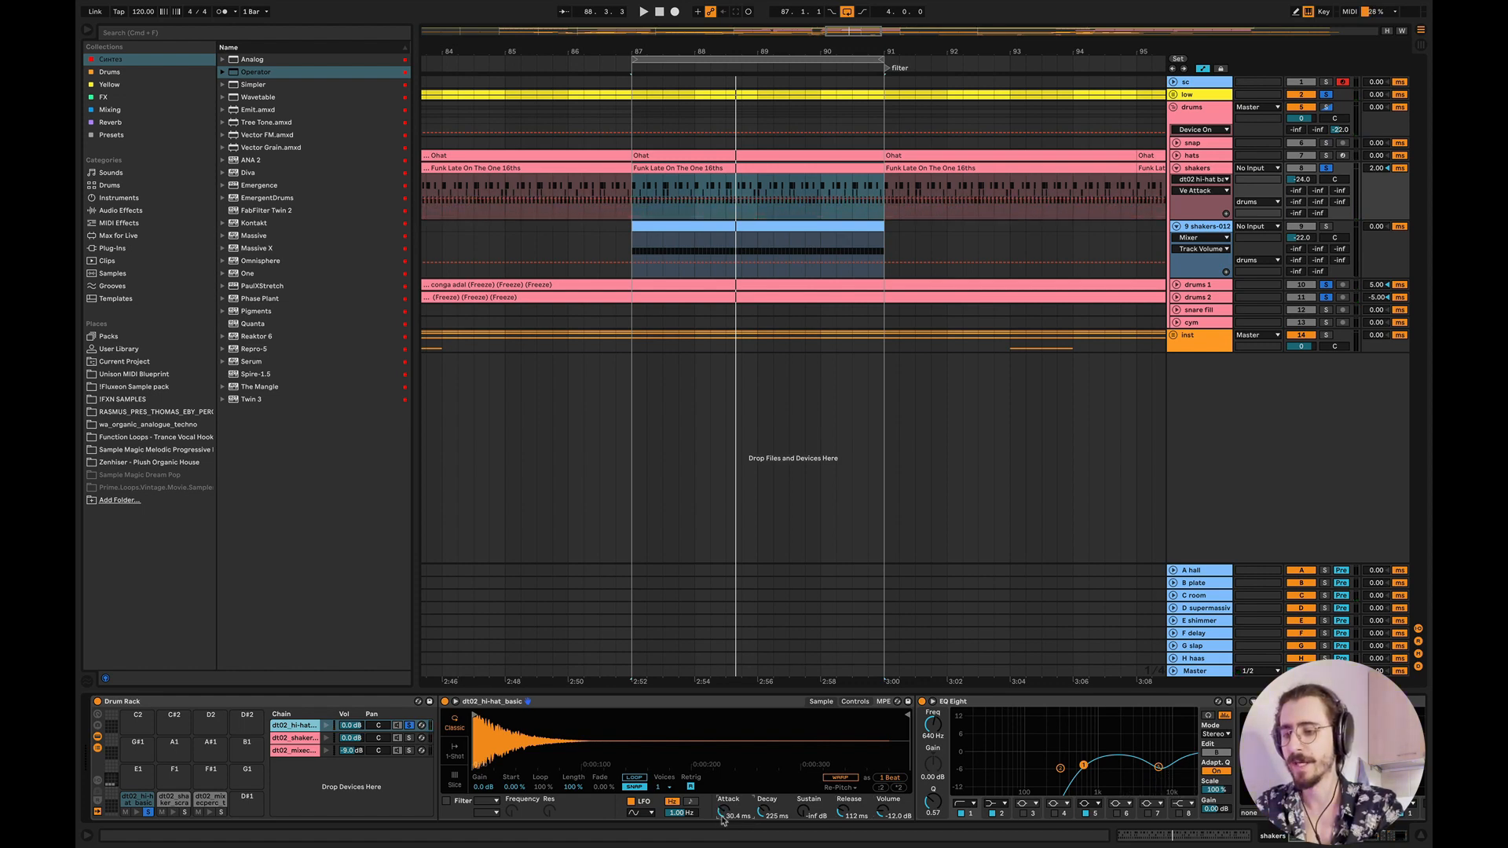
key(space)
drag(723, 819, 723, 815)
key(space)
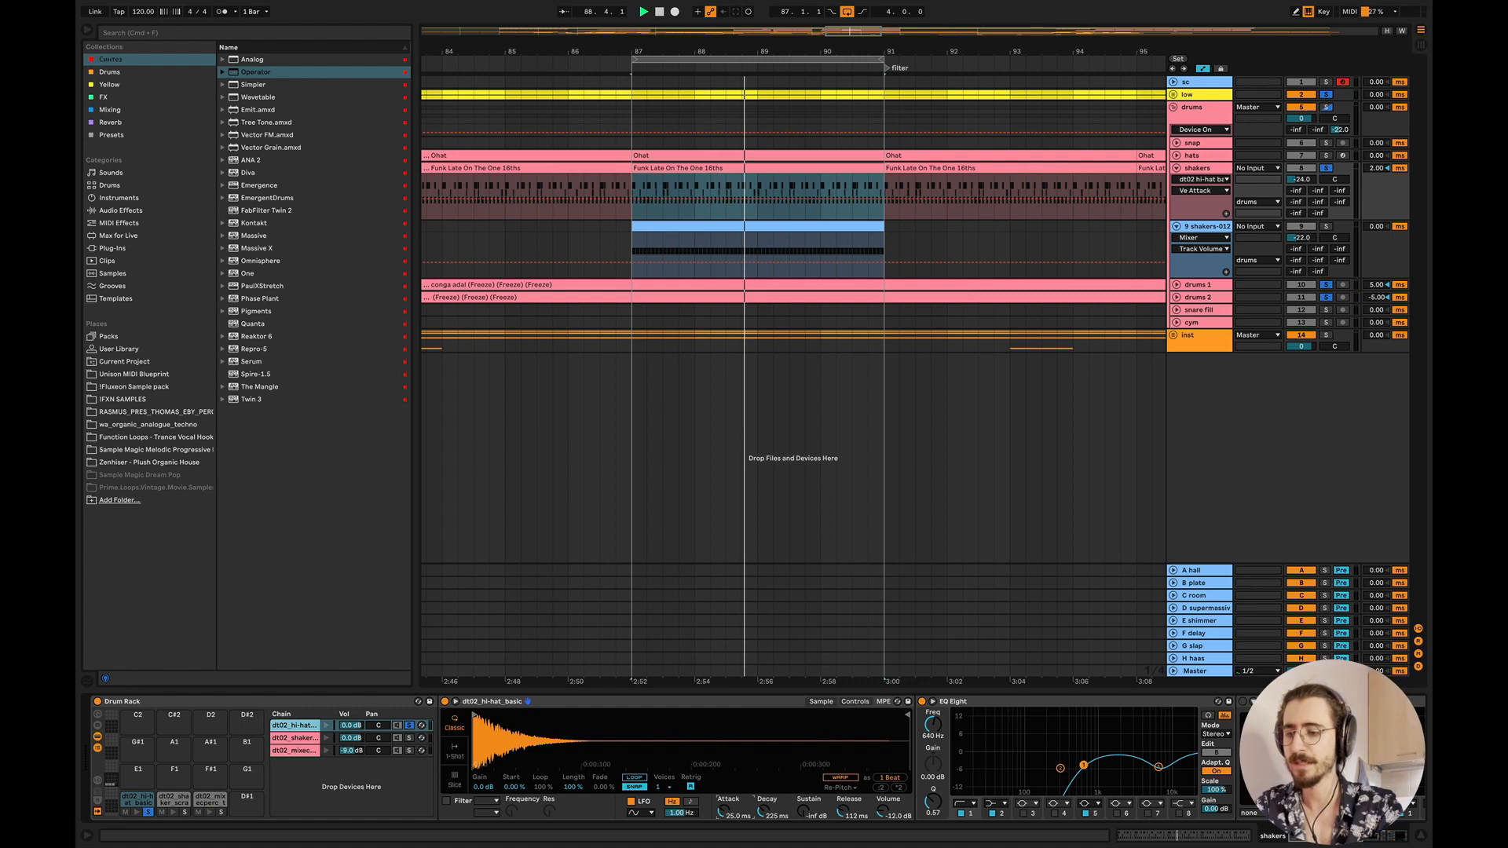
key(space)
key(space)
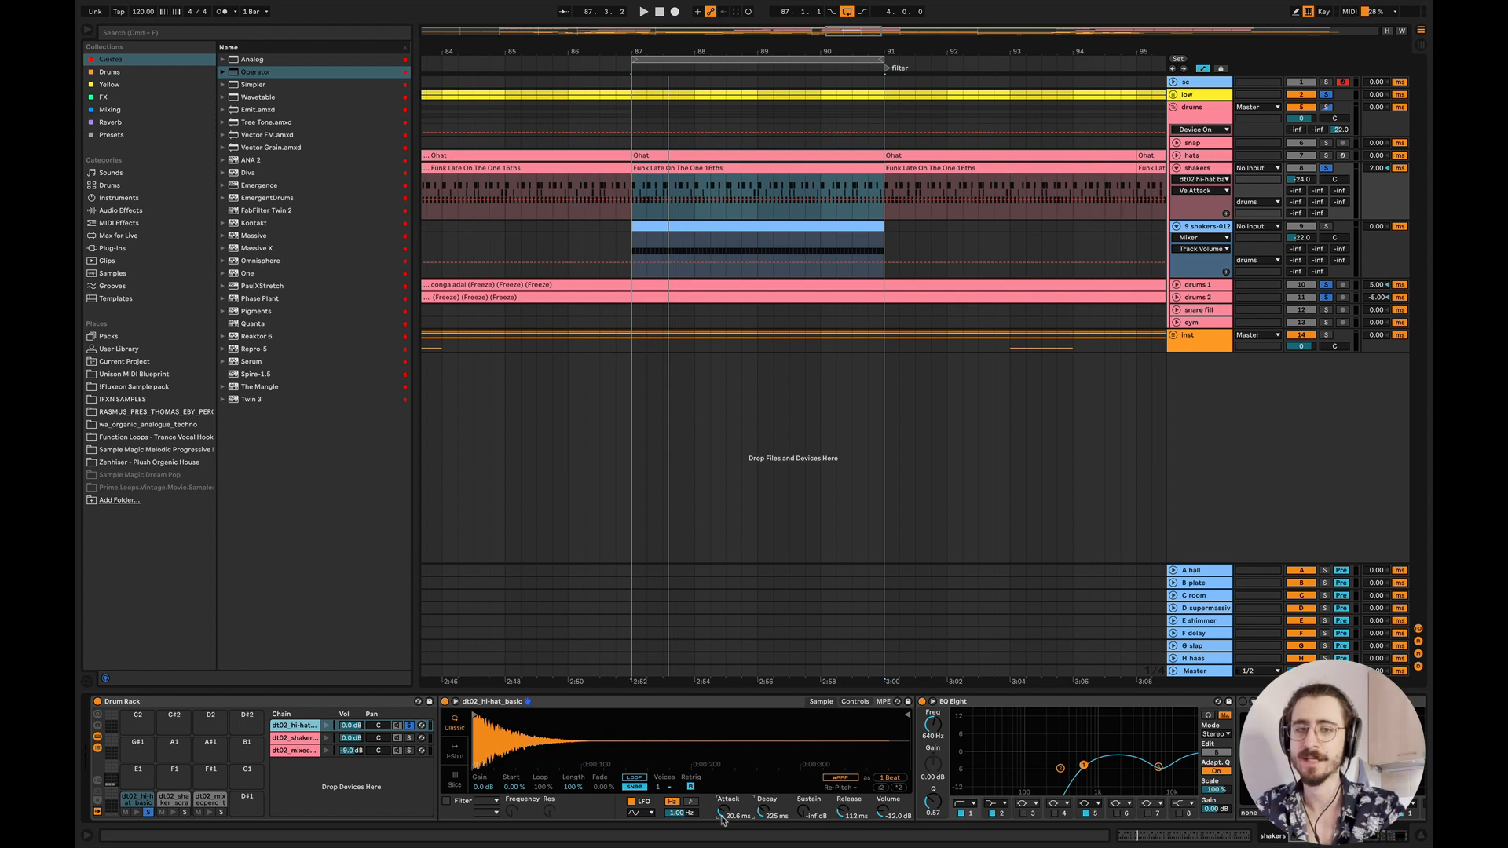
- Try raising the hi-hat sample's sustain to -19 dB, audition it, and restore the sustain to -inf dB
drag(795, 817, 795, 794)
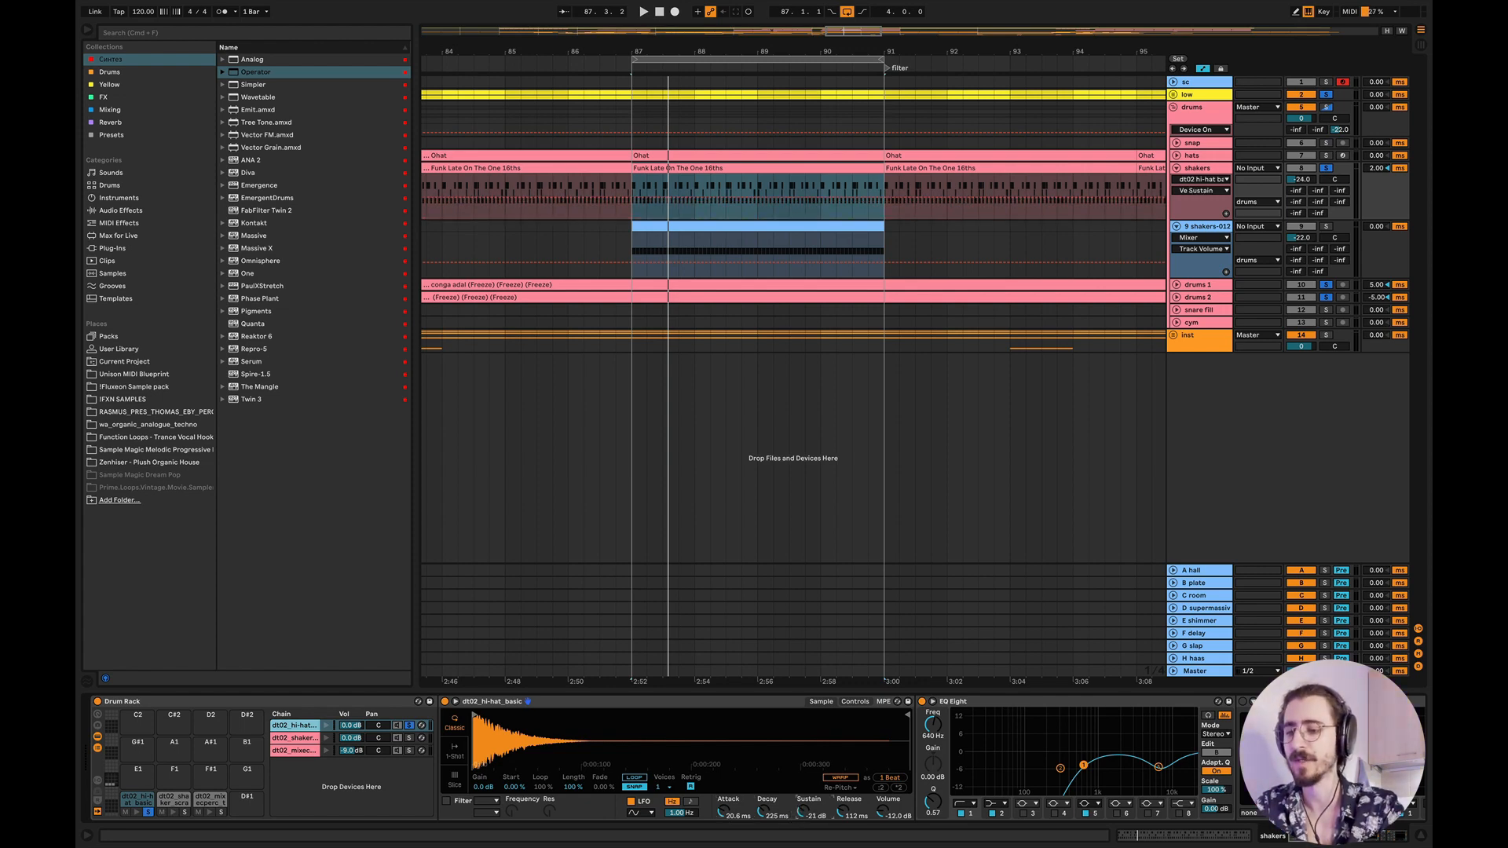
key(space)
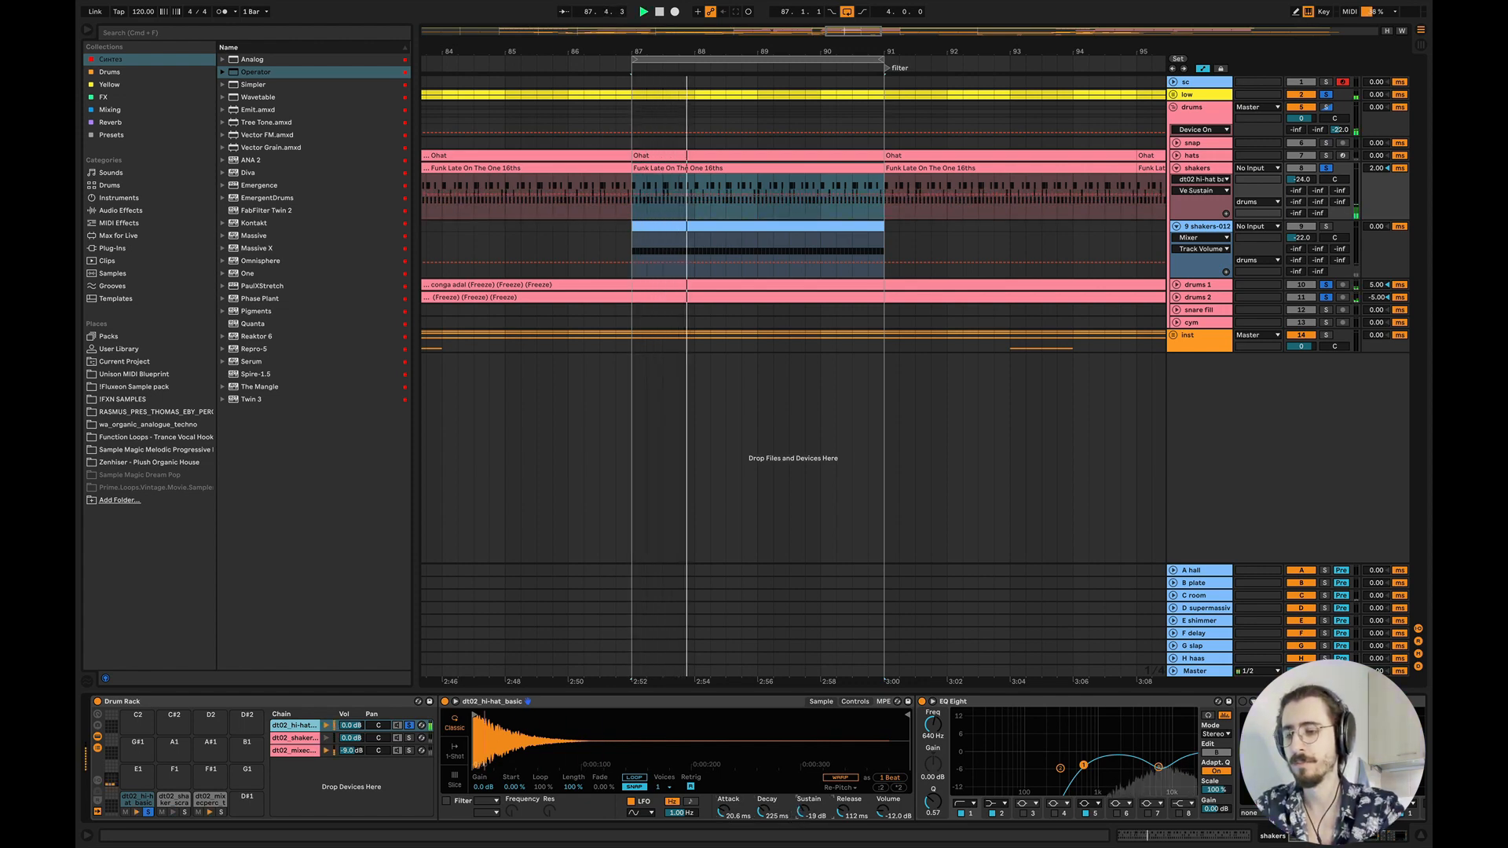
key(space)
drag(802, 812, 802, 839)
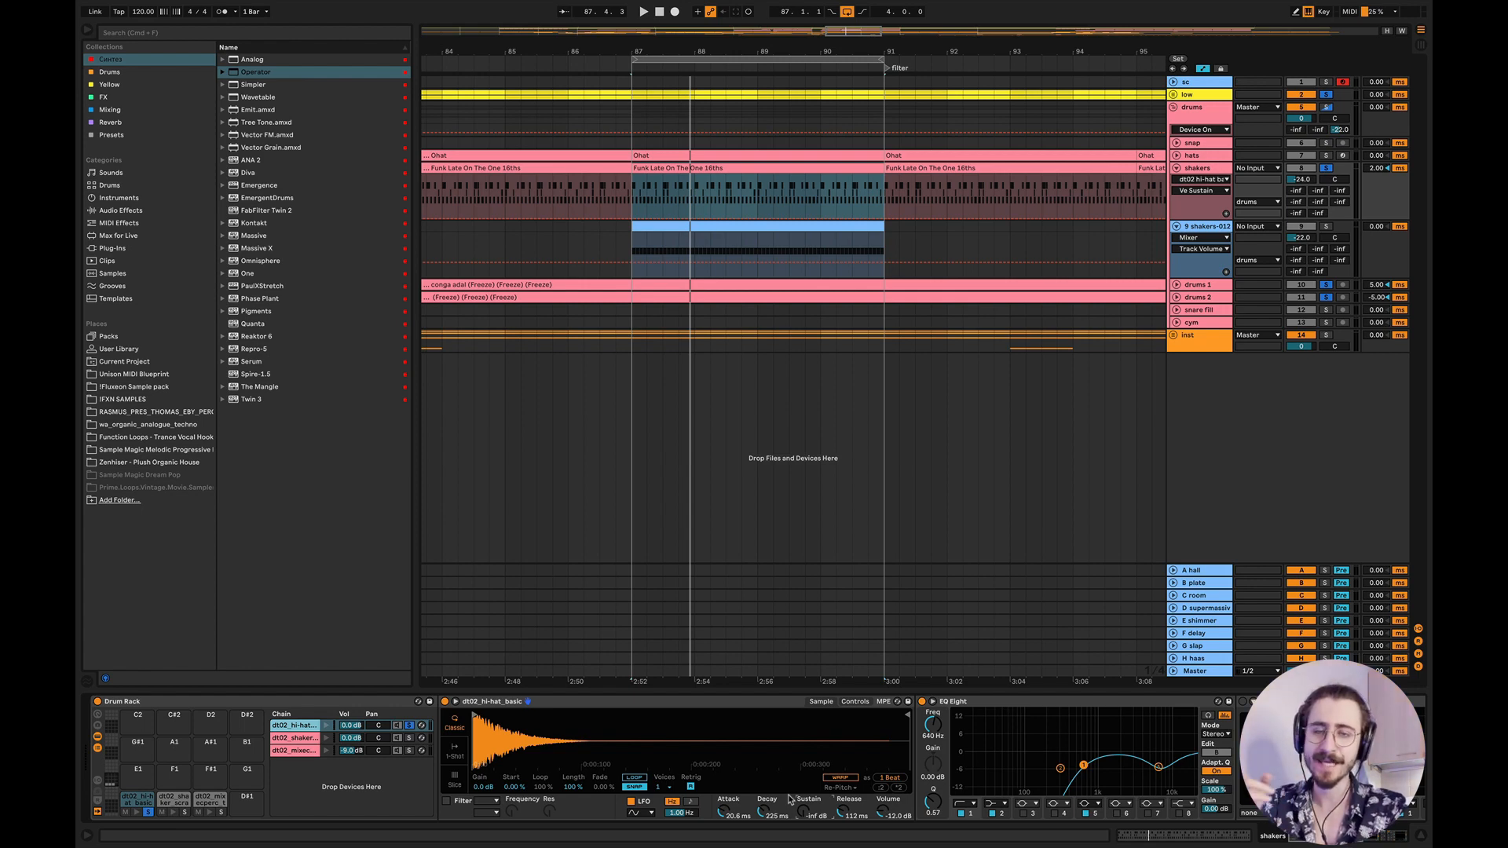
- Solo both the dt02_shaker and dt02_hi-hat chains in the Drum Rack, and unsolo the drums 1 and drums 2 tracks
click(280, 739)
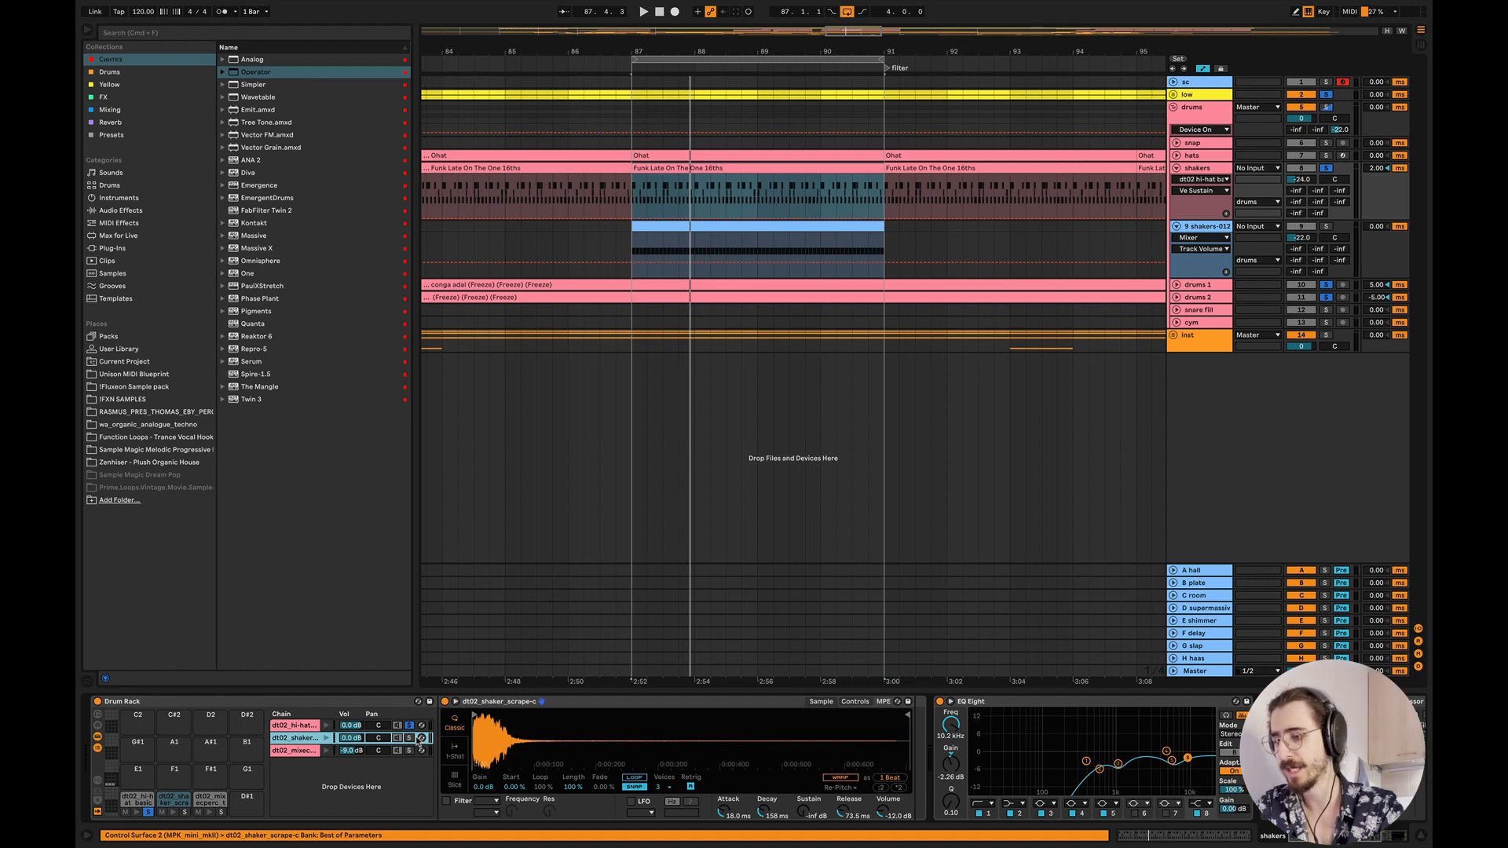
click(409, 739)
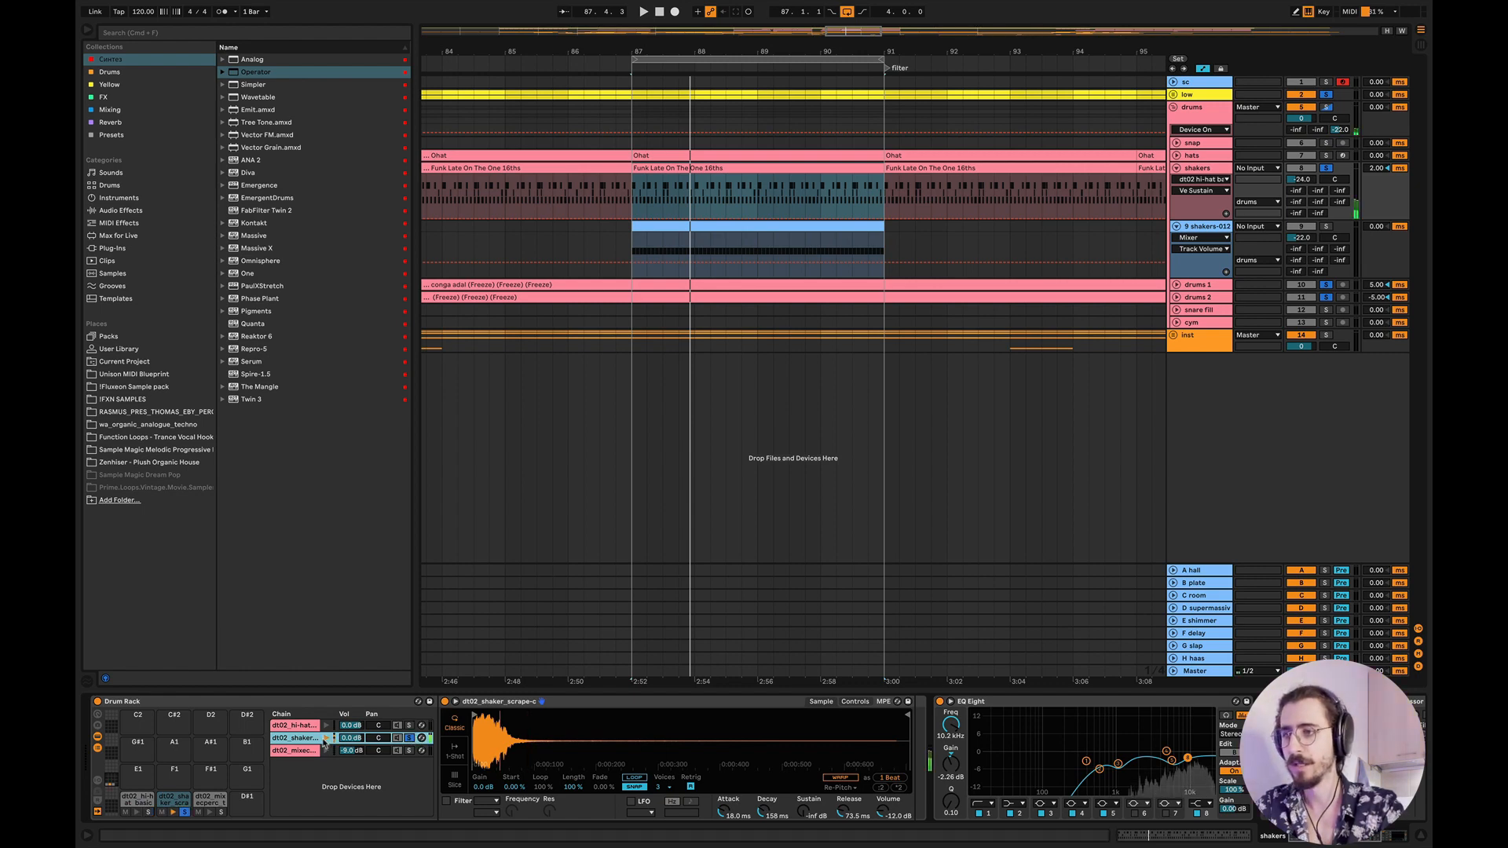
click(409, 726)
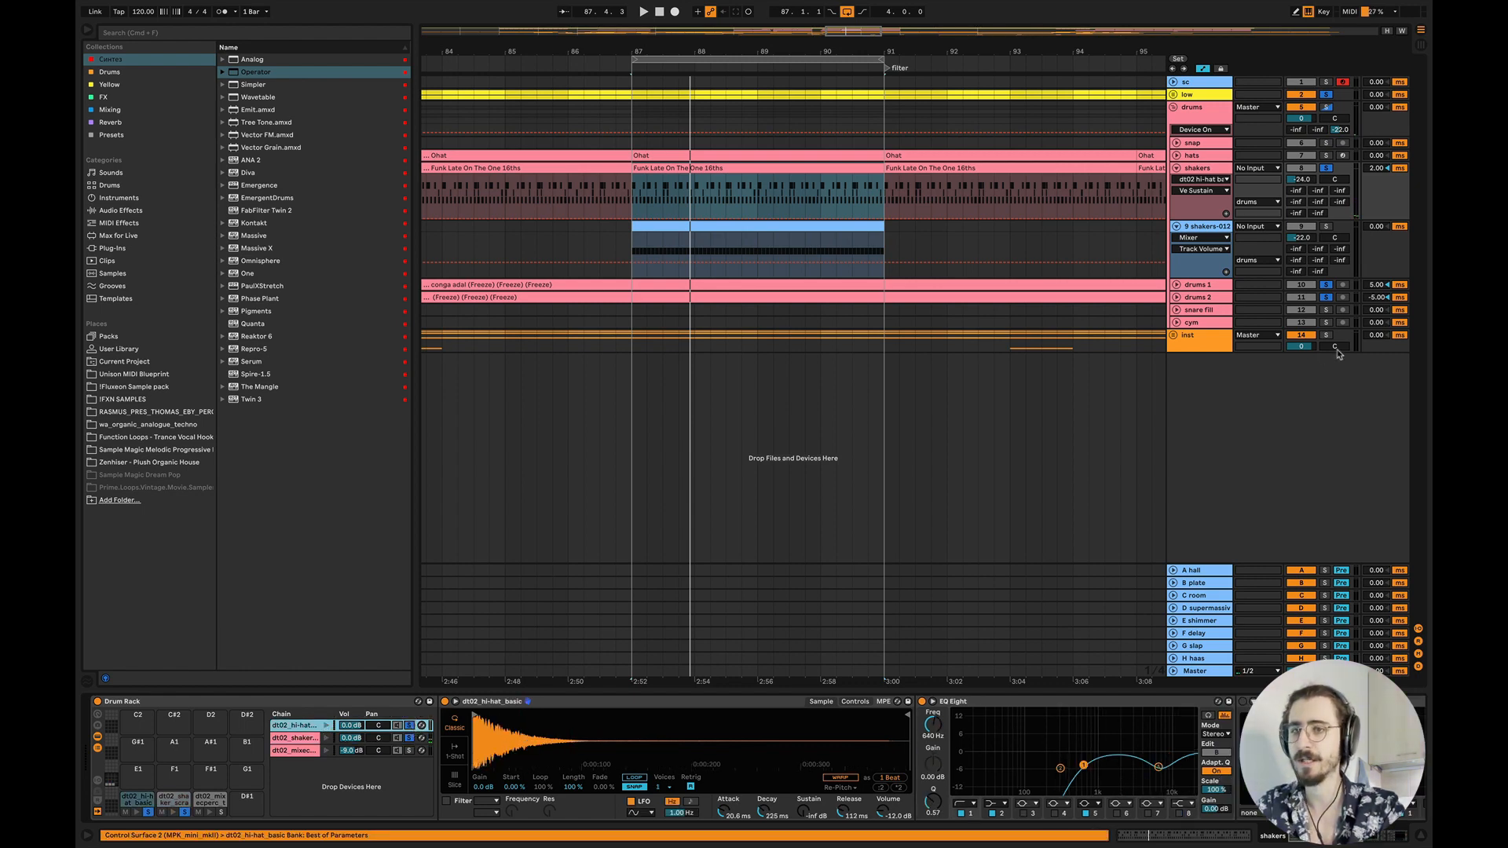
click(1326, 285)
click(1326, 298)
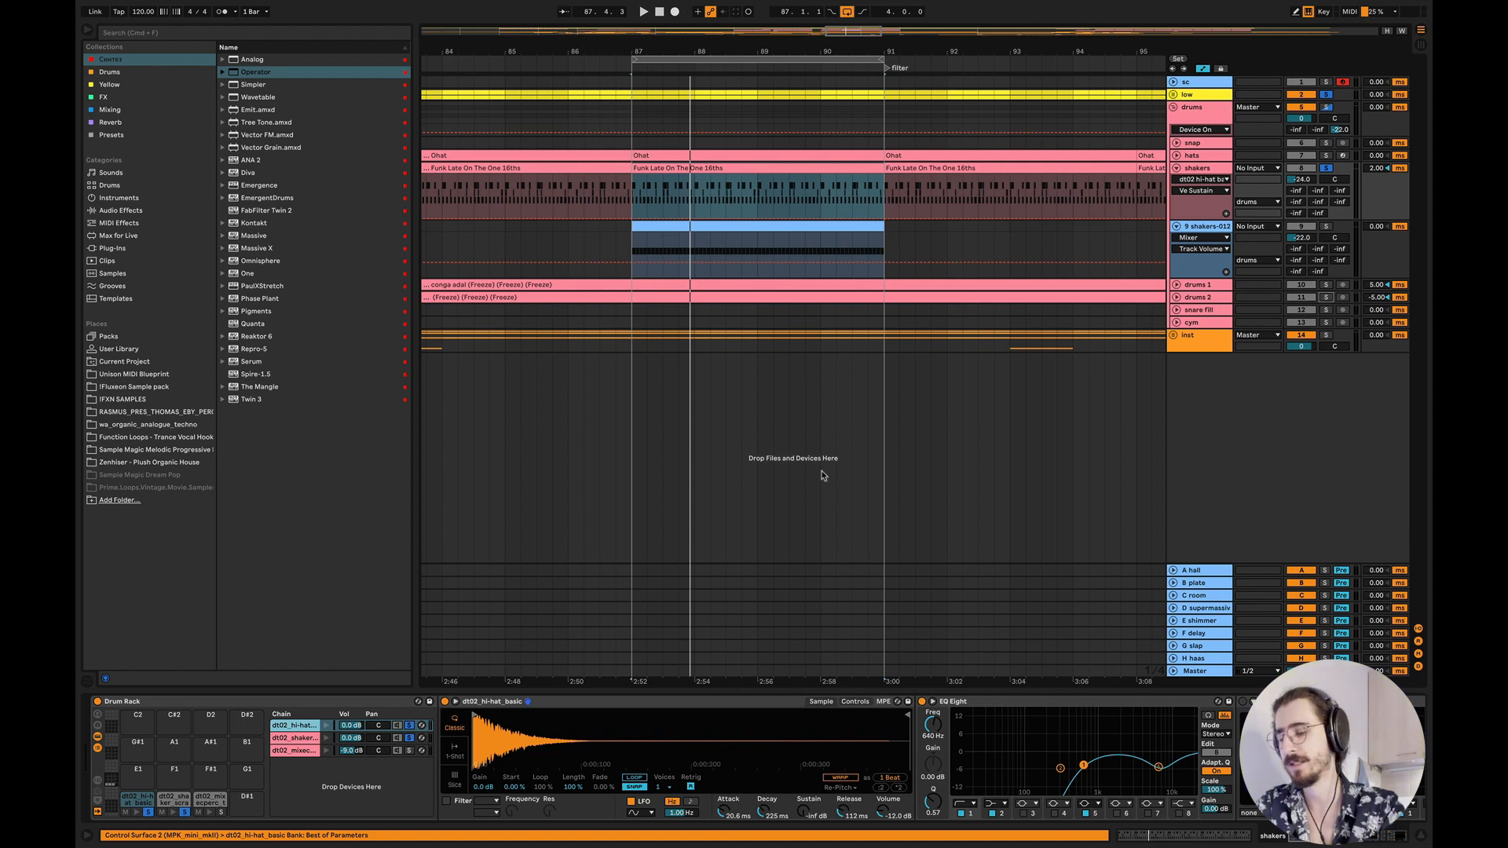
- Set the hi-hat sample's attack to 0.00 ms and decay to 1.83 s while auditioning it with the shaker
key(space)
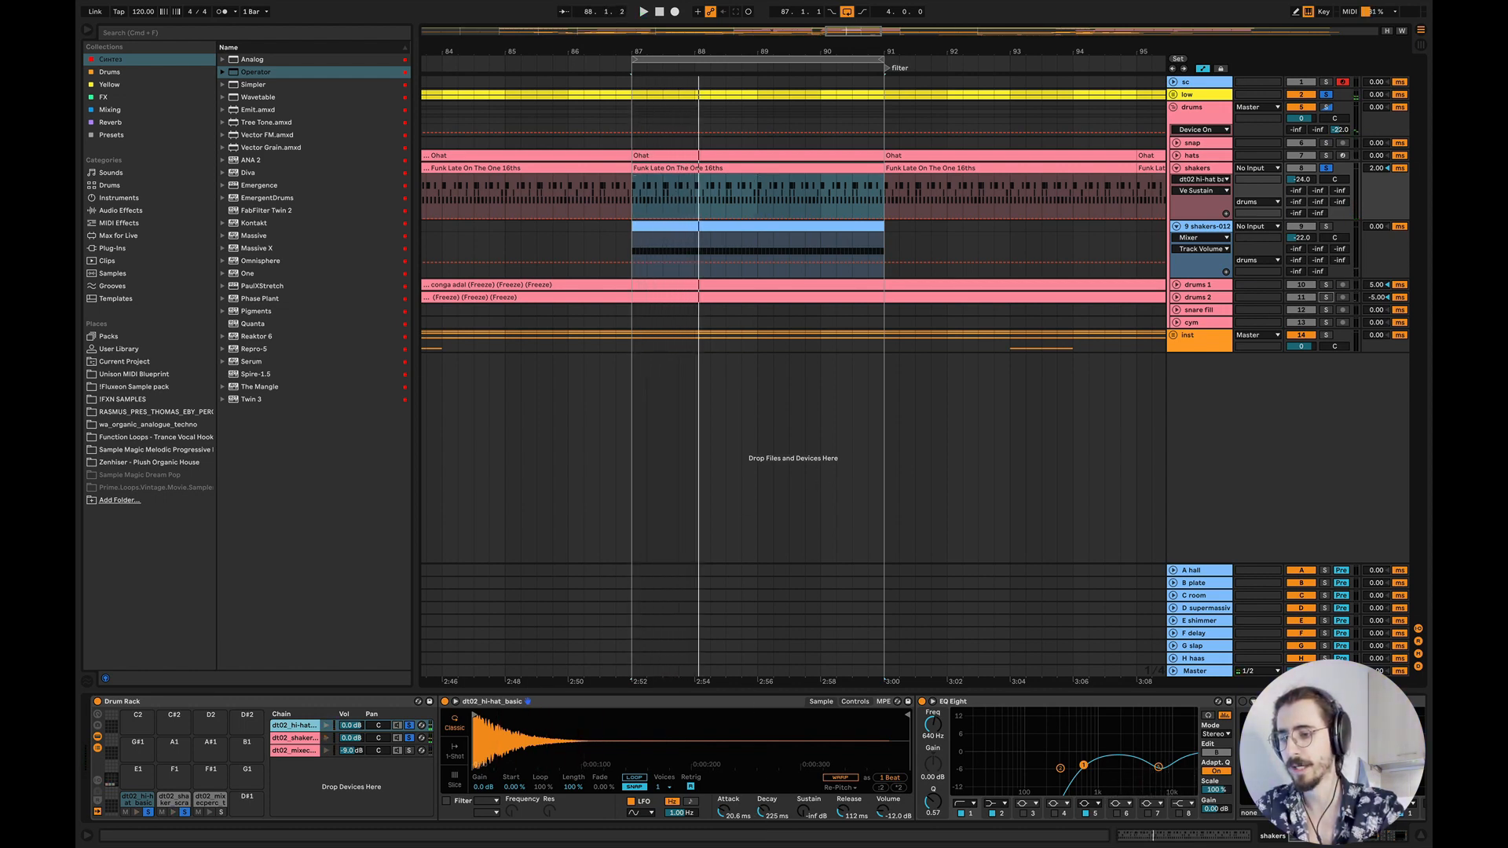
drag(760, 813, 736, 842)
key(space)
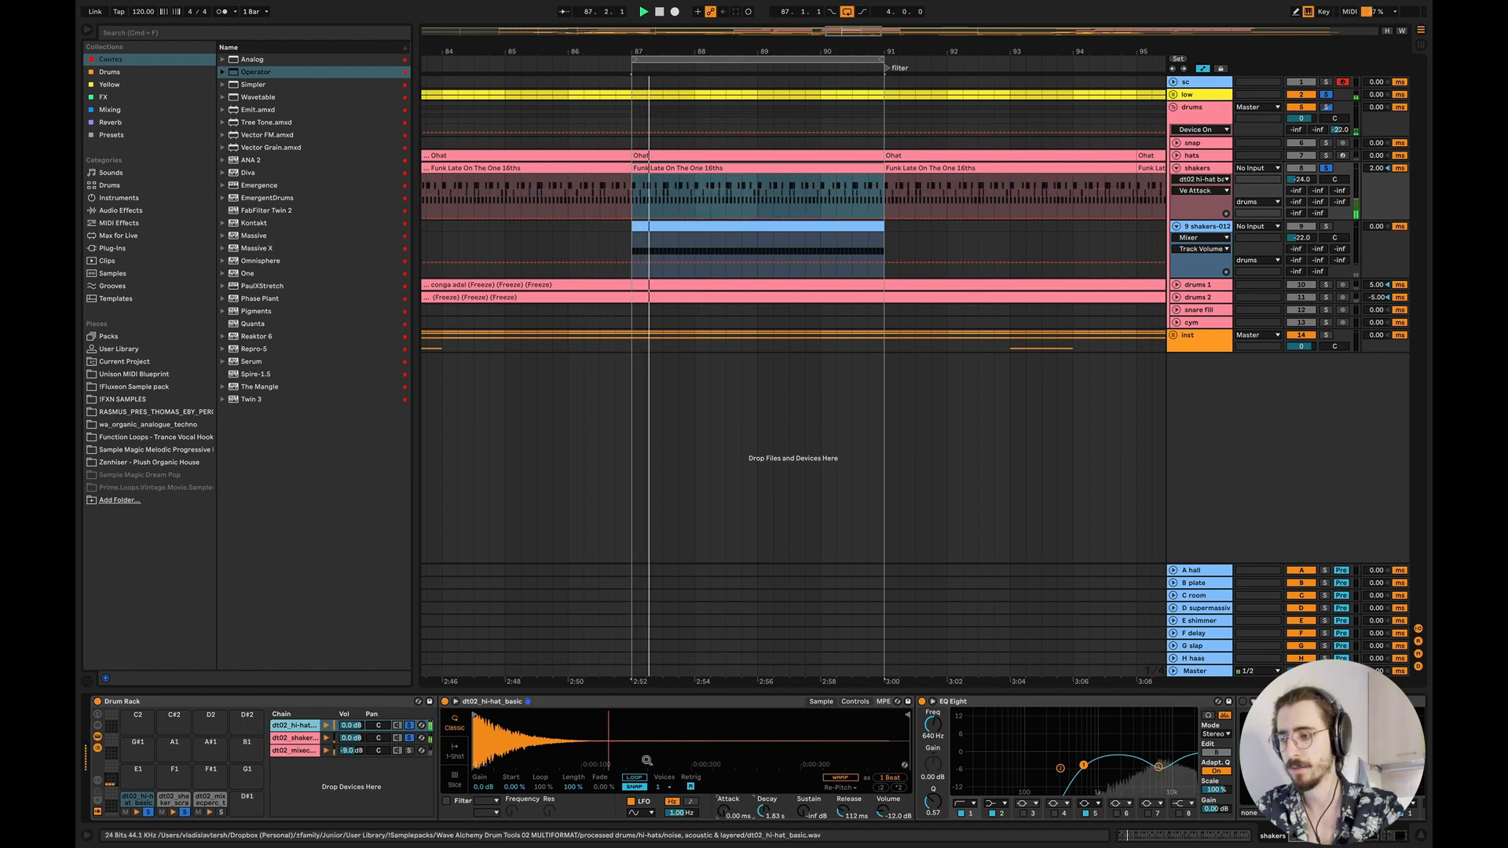
- Set the dt02_shaker sample's decay to 749 ms and attack to 12.9 ms while auditioning both layers
click(279, 741)
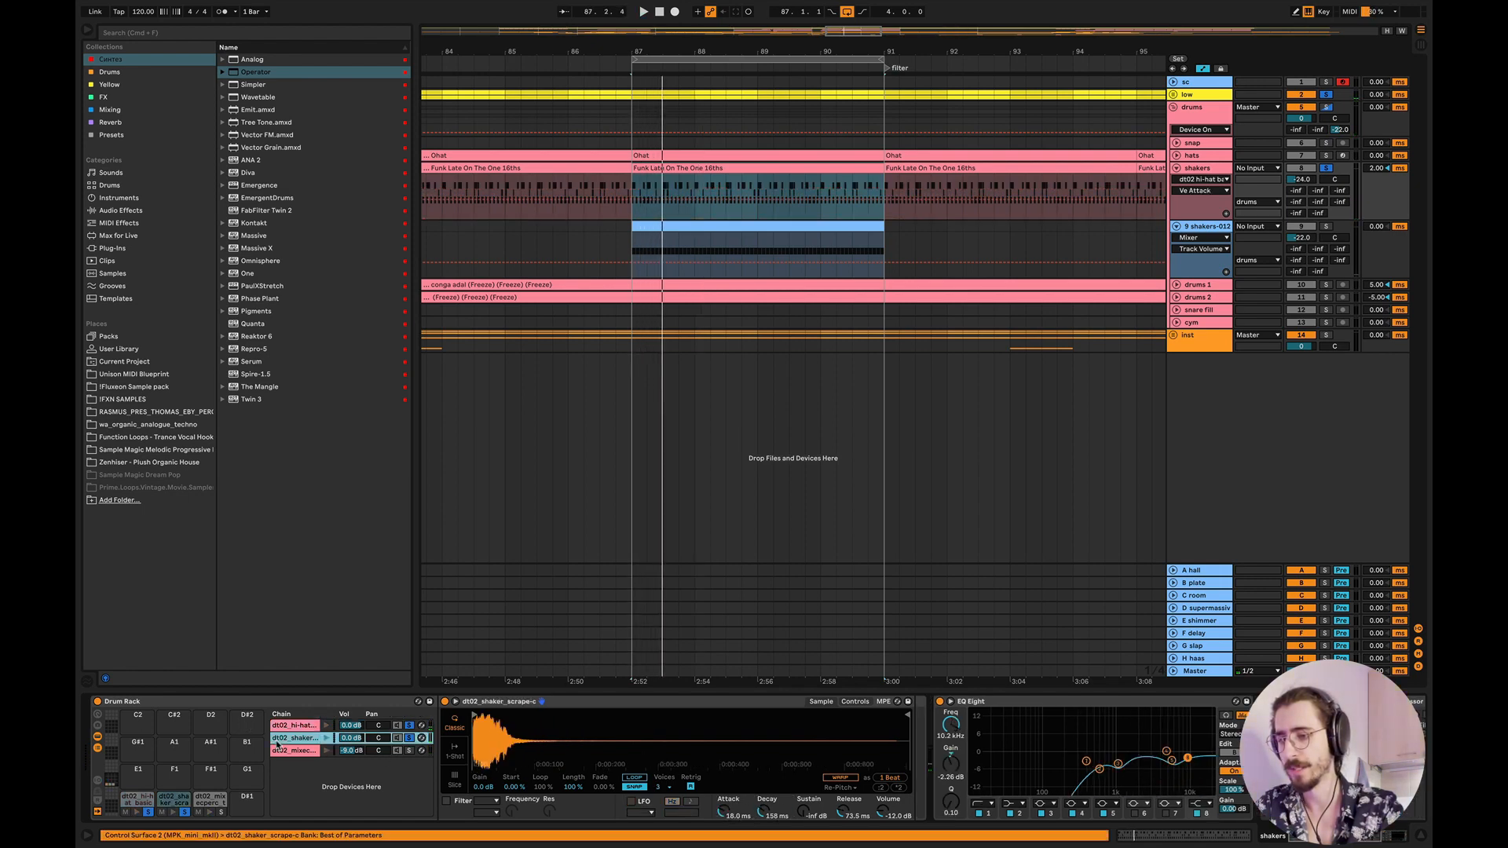
drag(786, 823, 786, 809)
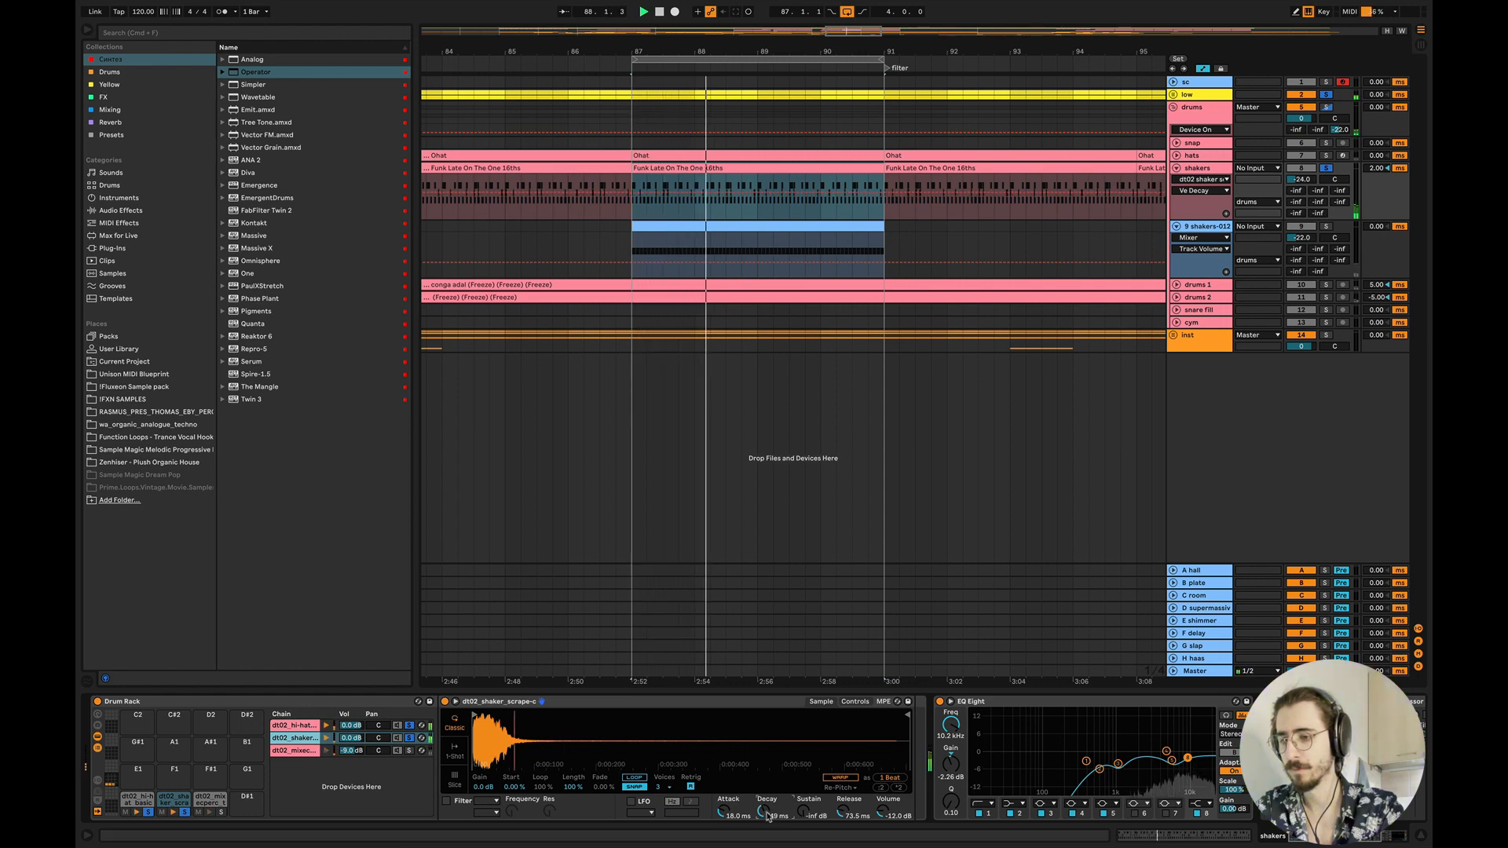
key(space)
key(space)
mouse_move(723, 813)
mouse_down()
mouse_move(723, 830)
mouse_move(724, 785)
mouse_up()
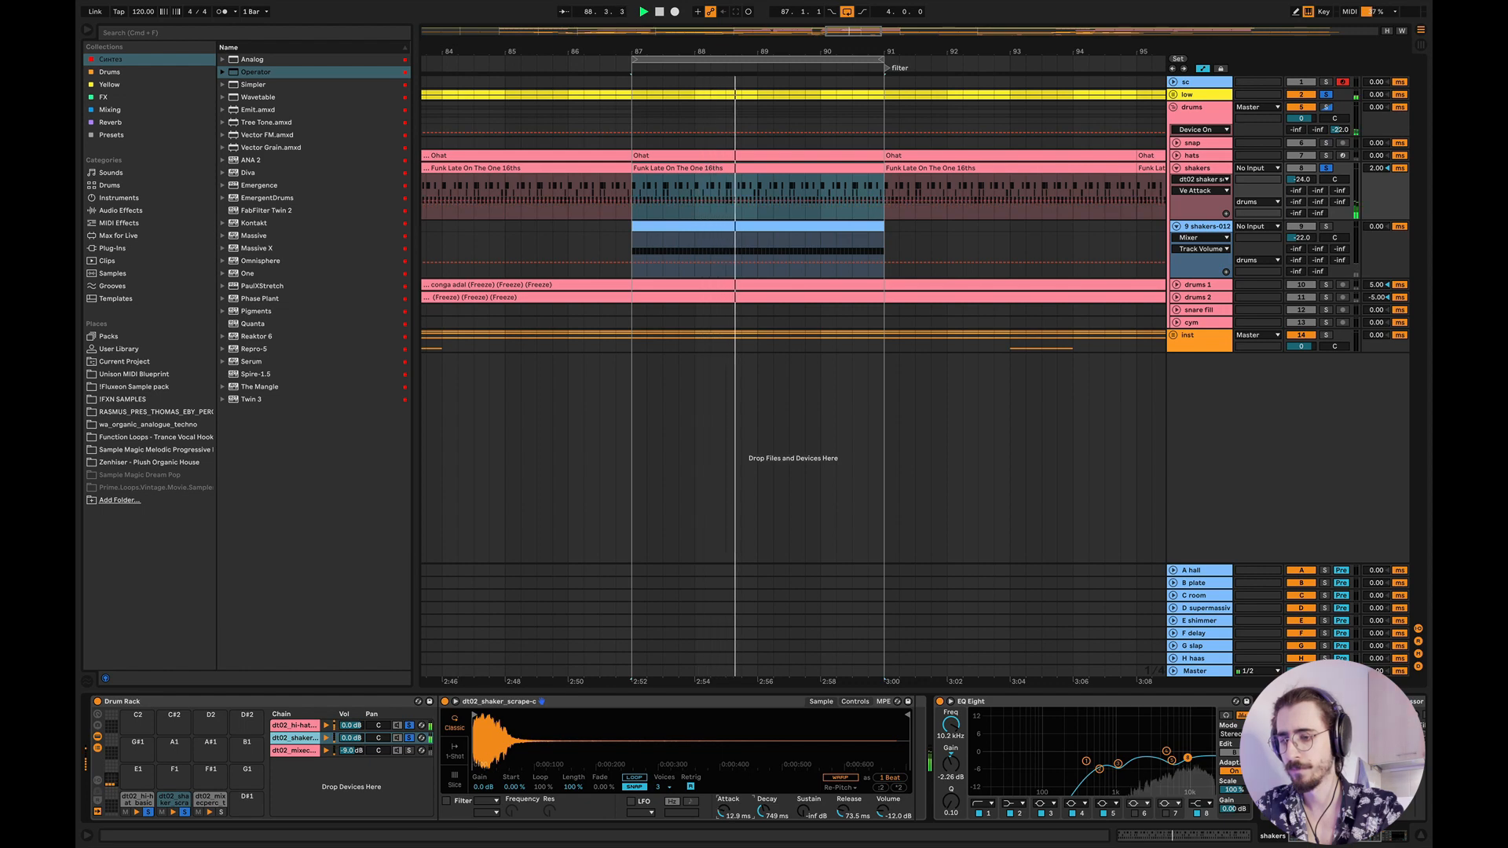
key(space)
- Audition the shaker notes in the shakers clip at bar 87, and shorten the shaker sample's decay
double_click(728, 164)
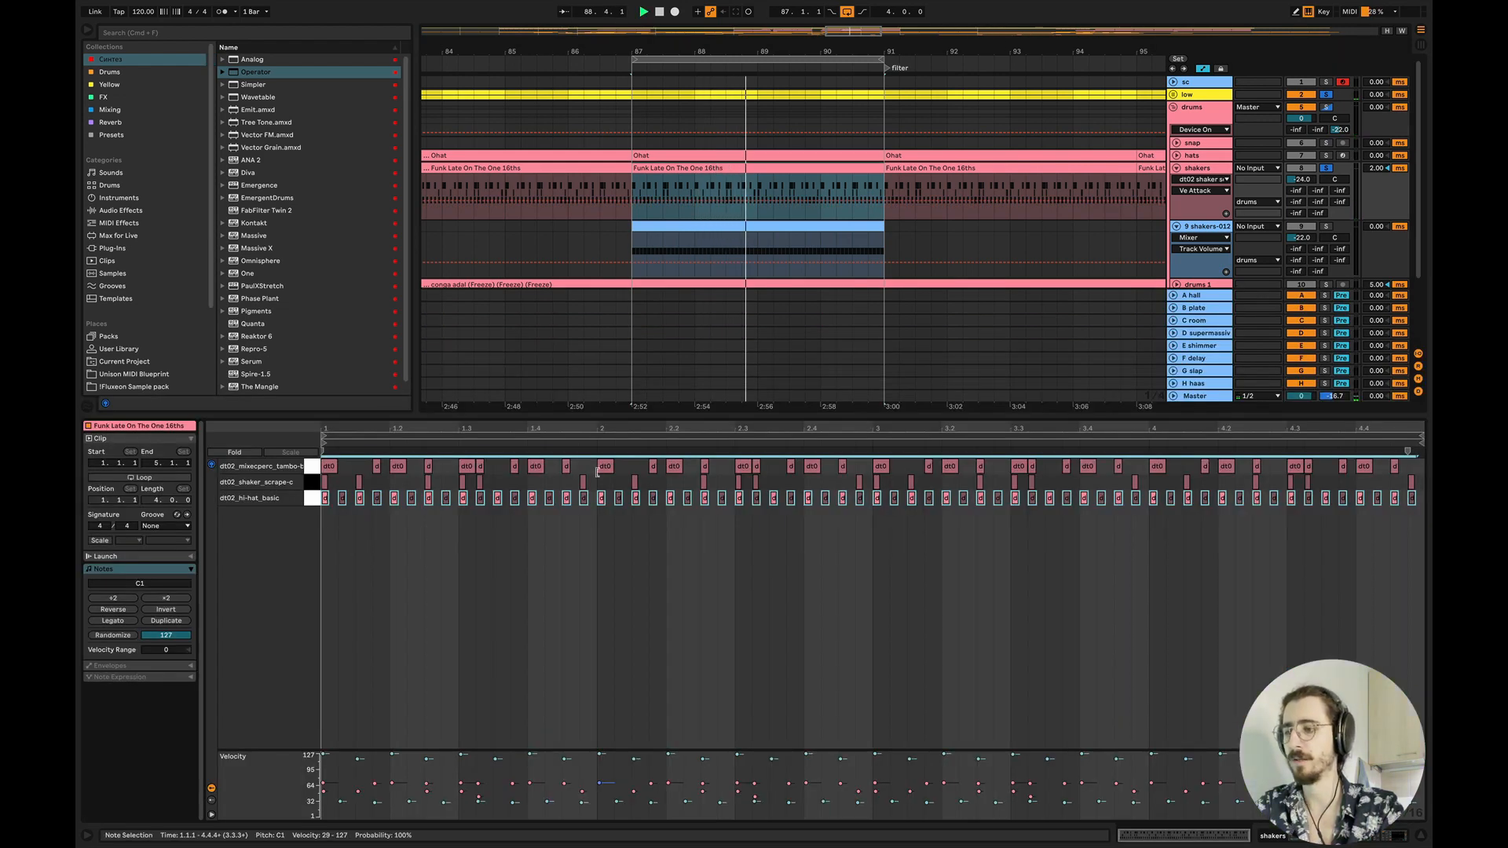
key(space)
key(space)
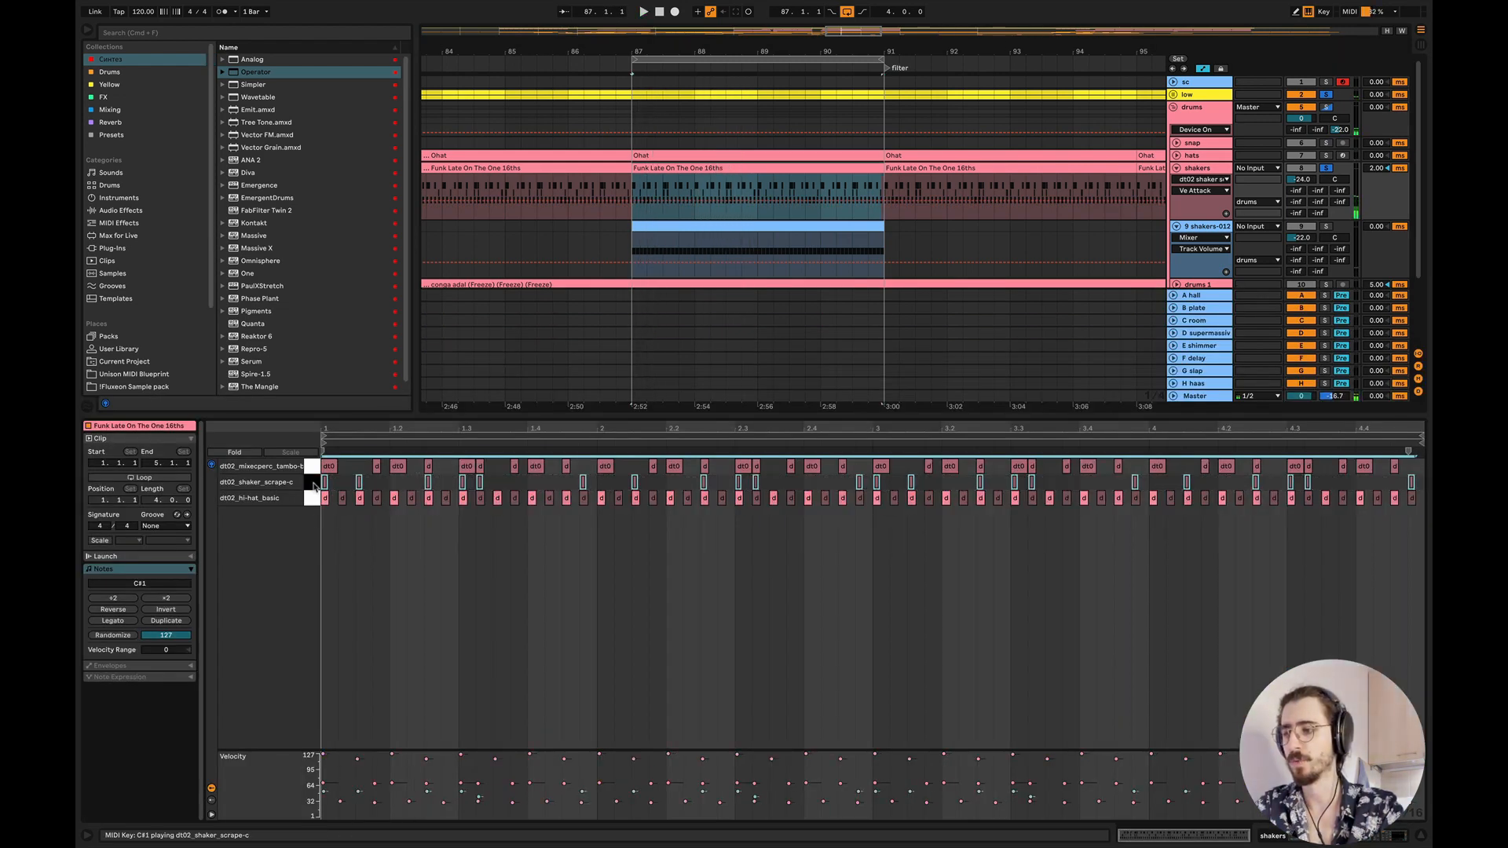
key(space)
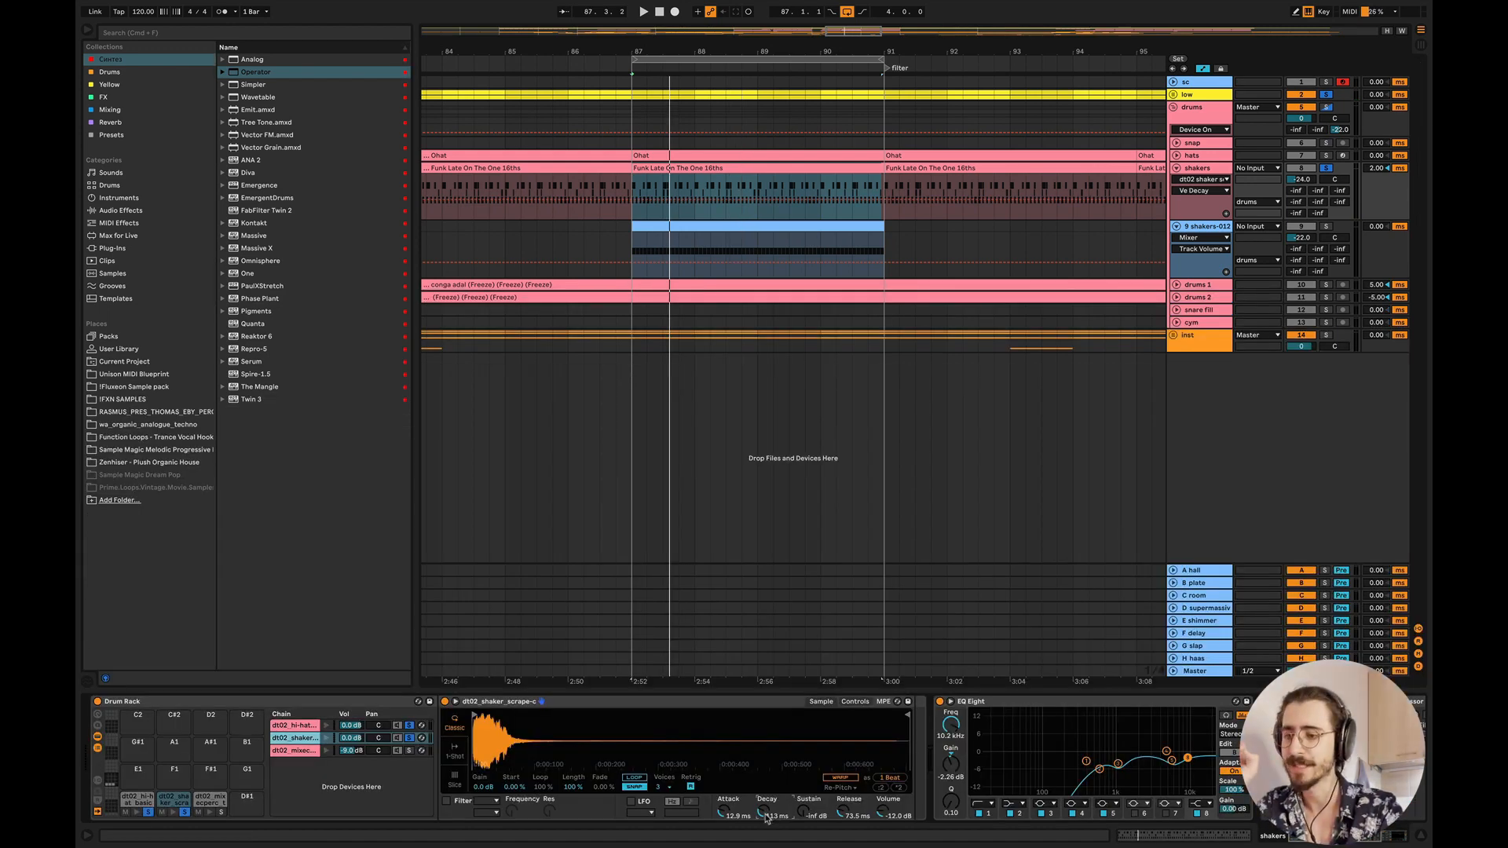
drag(763, 812, 767, 819)
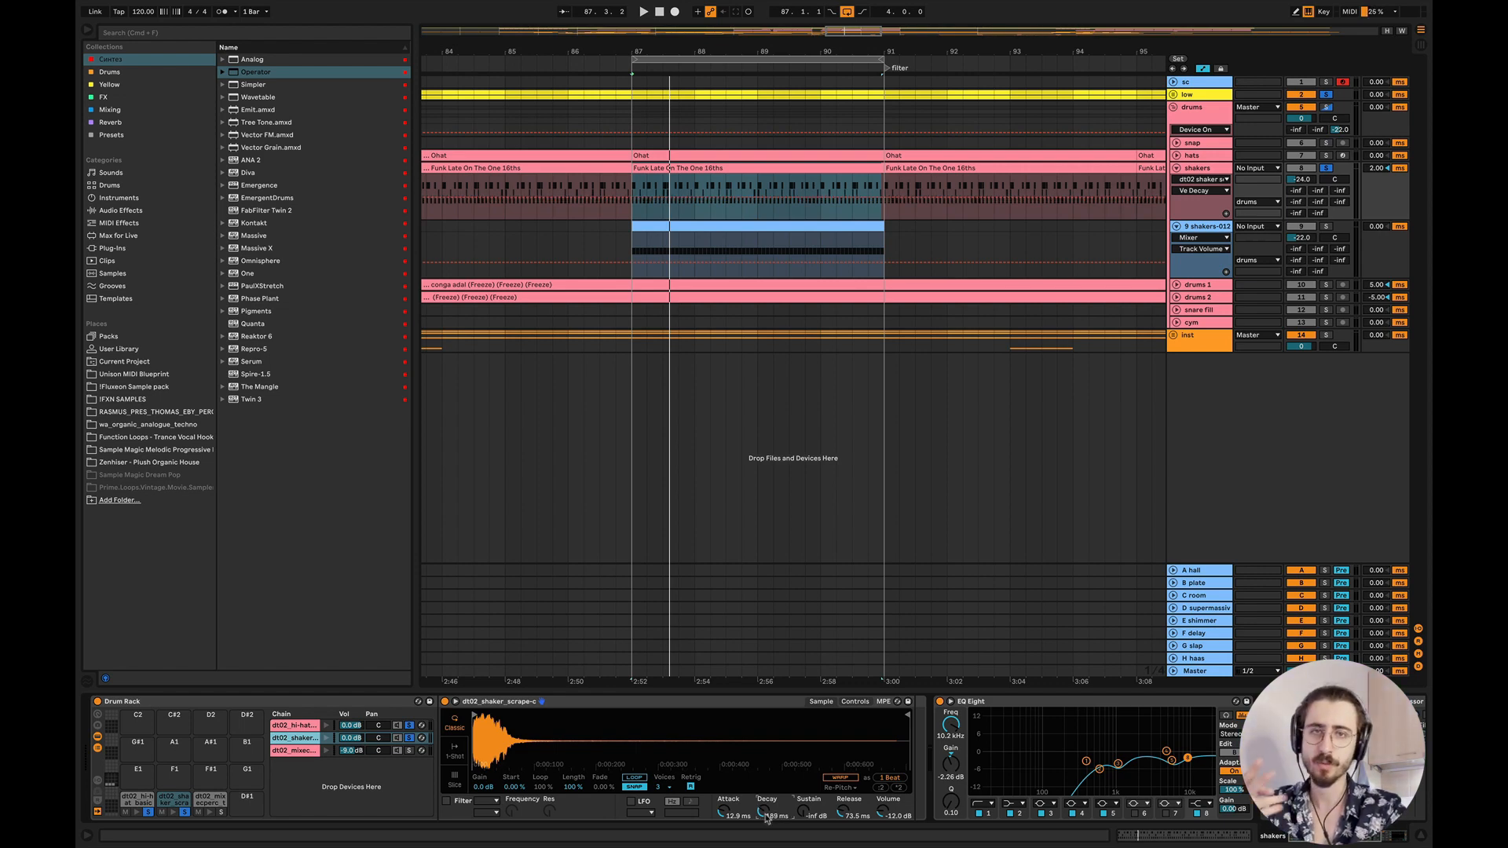
- Delete all tambourine and shaker notes from the shakers clip at bar 87 and audition the remaining hi-hat pattern
double_click(709, 166)
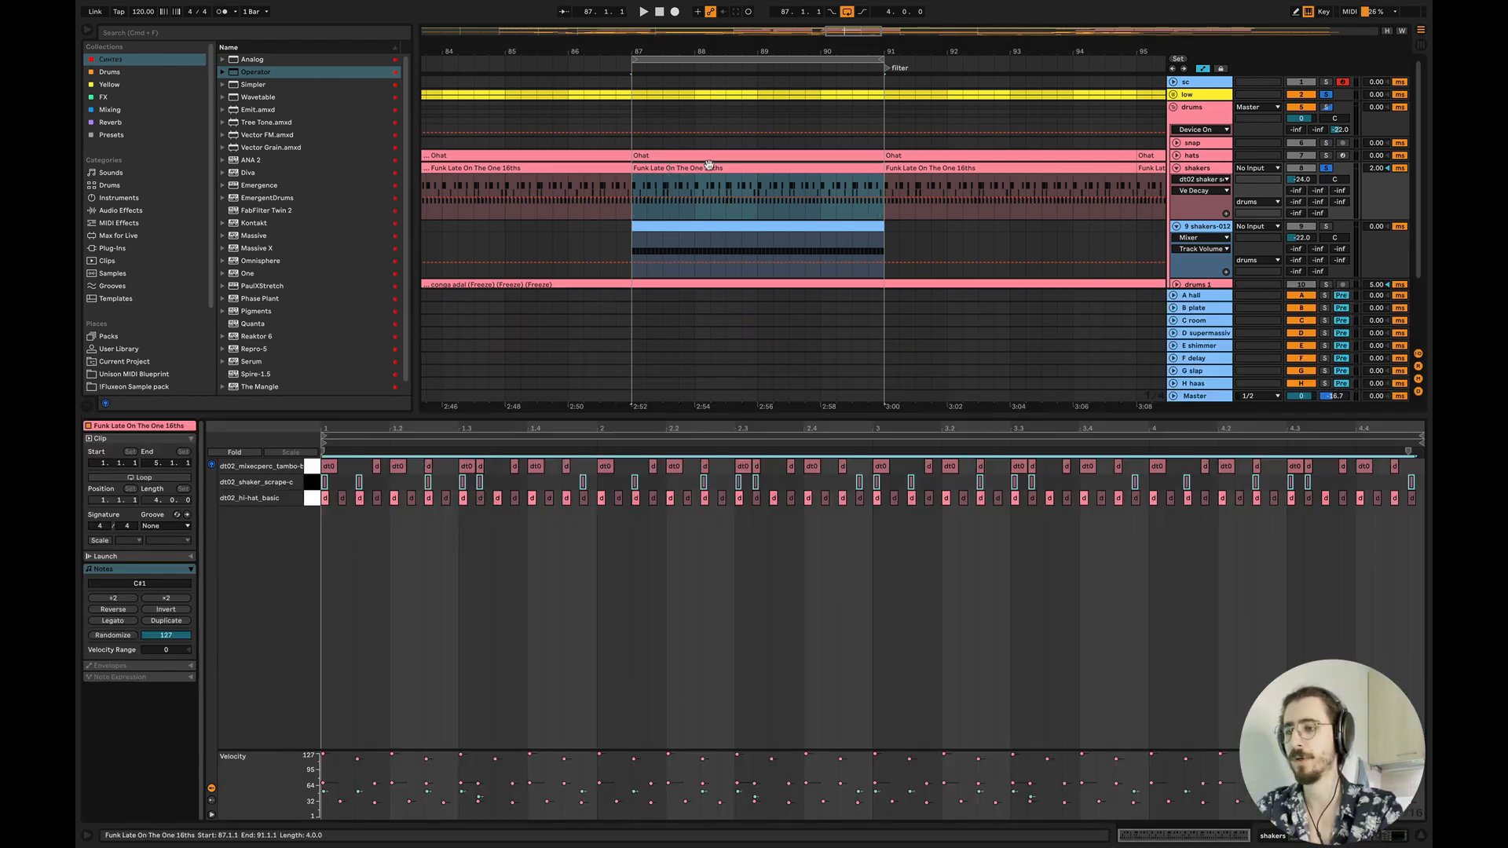
click(314, 482)
click(314, 468)
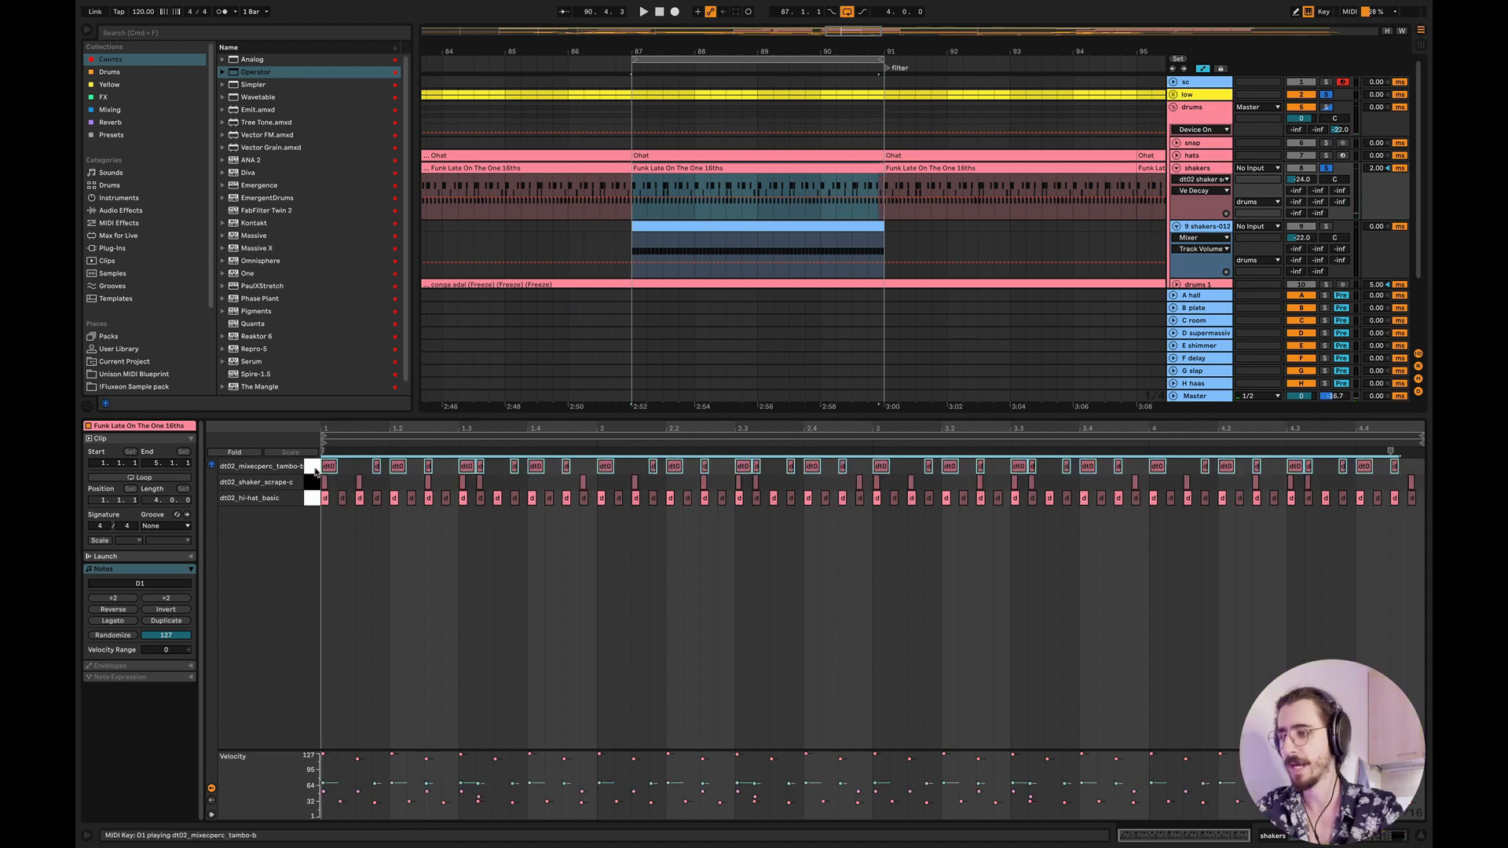
shift+click(314, 482)
key(Delete)
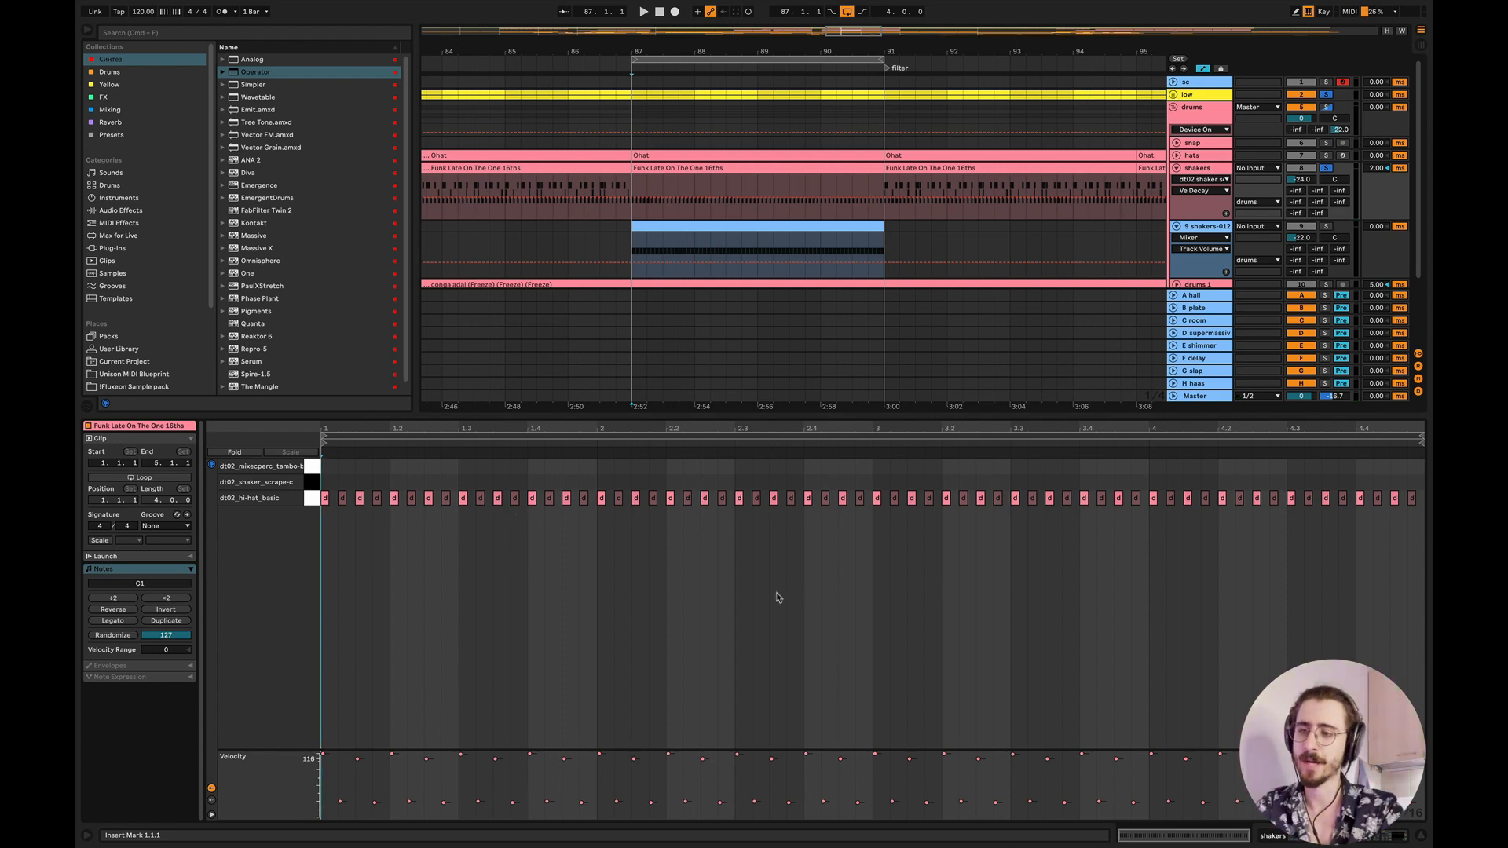
key(space)
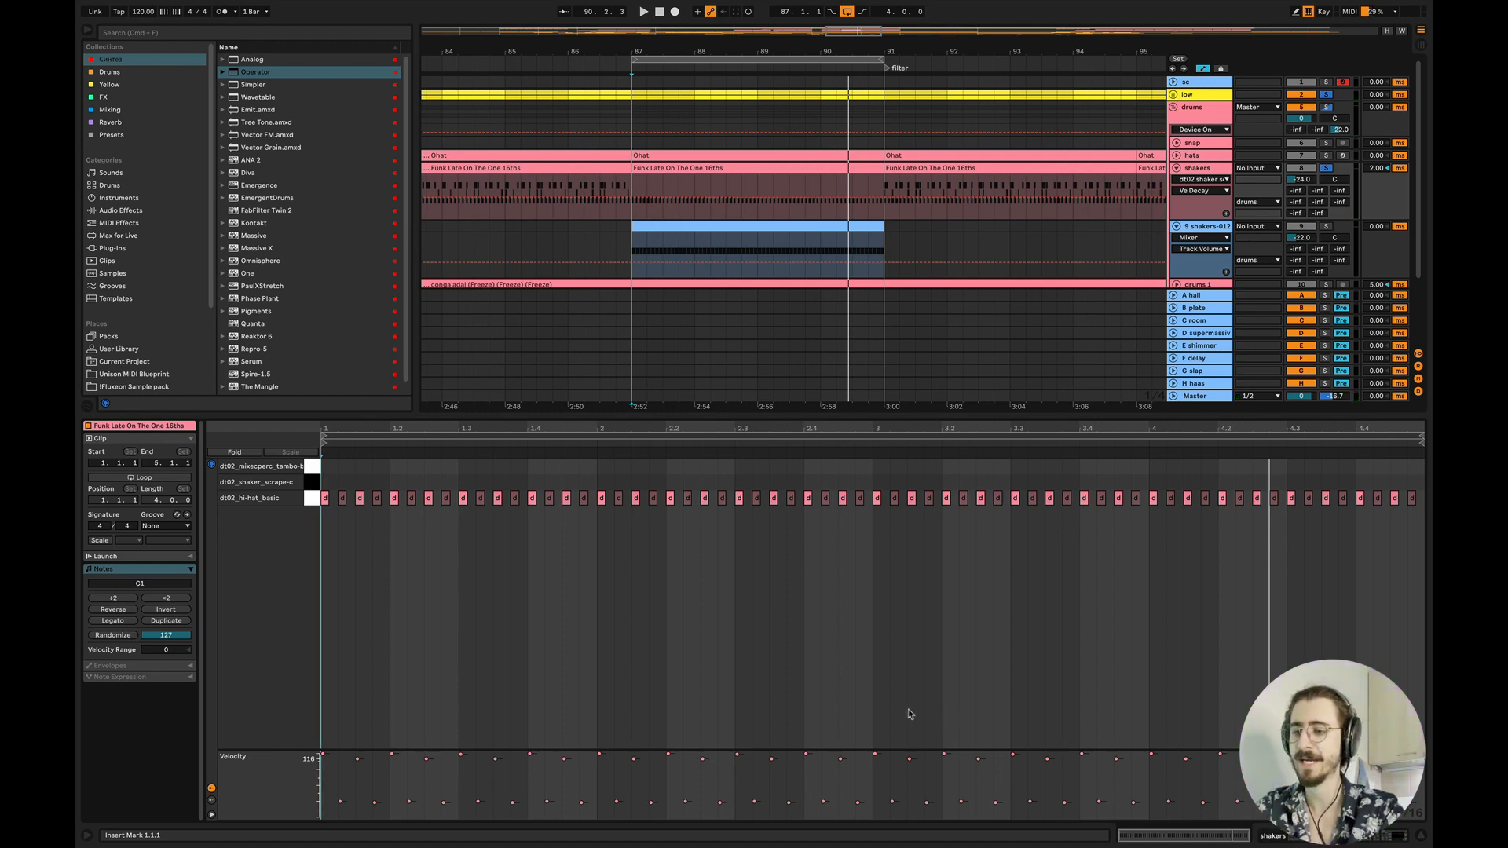
- Set the velocity of all hi-hat notes in the clip to 127 and audition the result
key(ctrl+a)
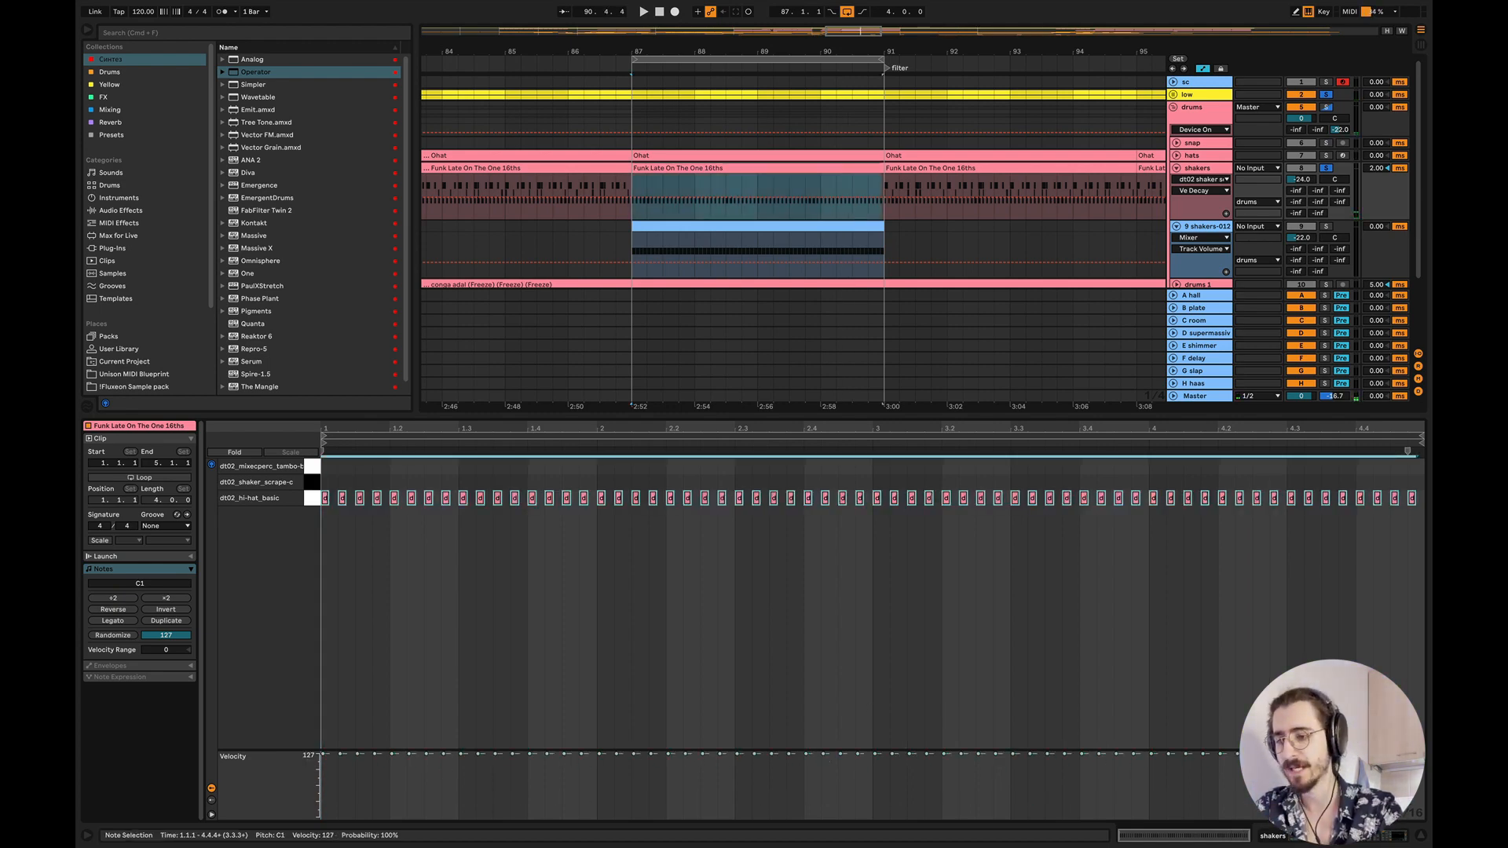
drag(756, 801, 757, 760)
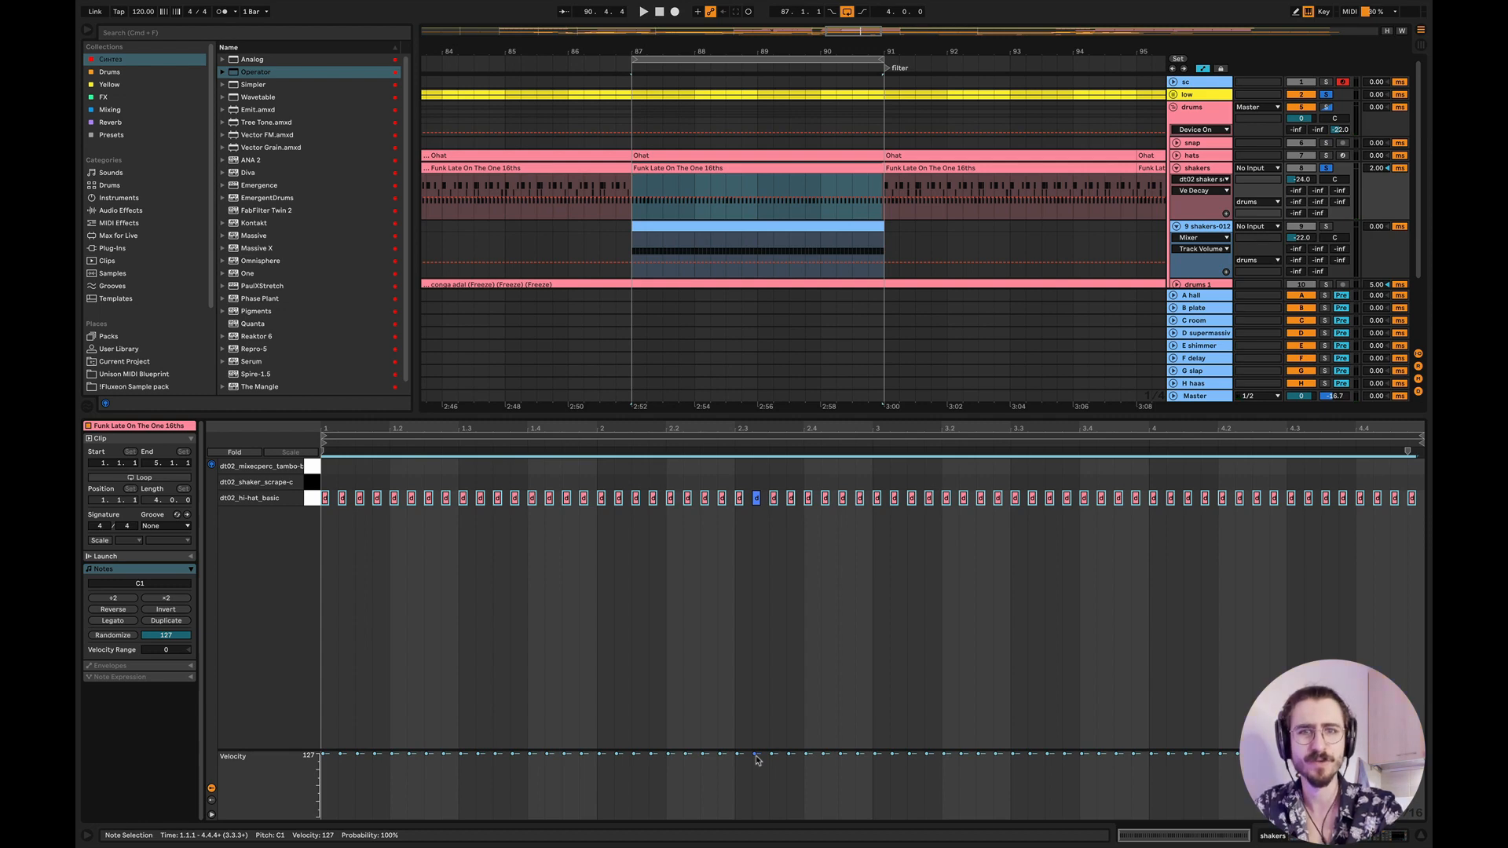
key(space)
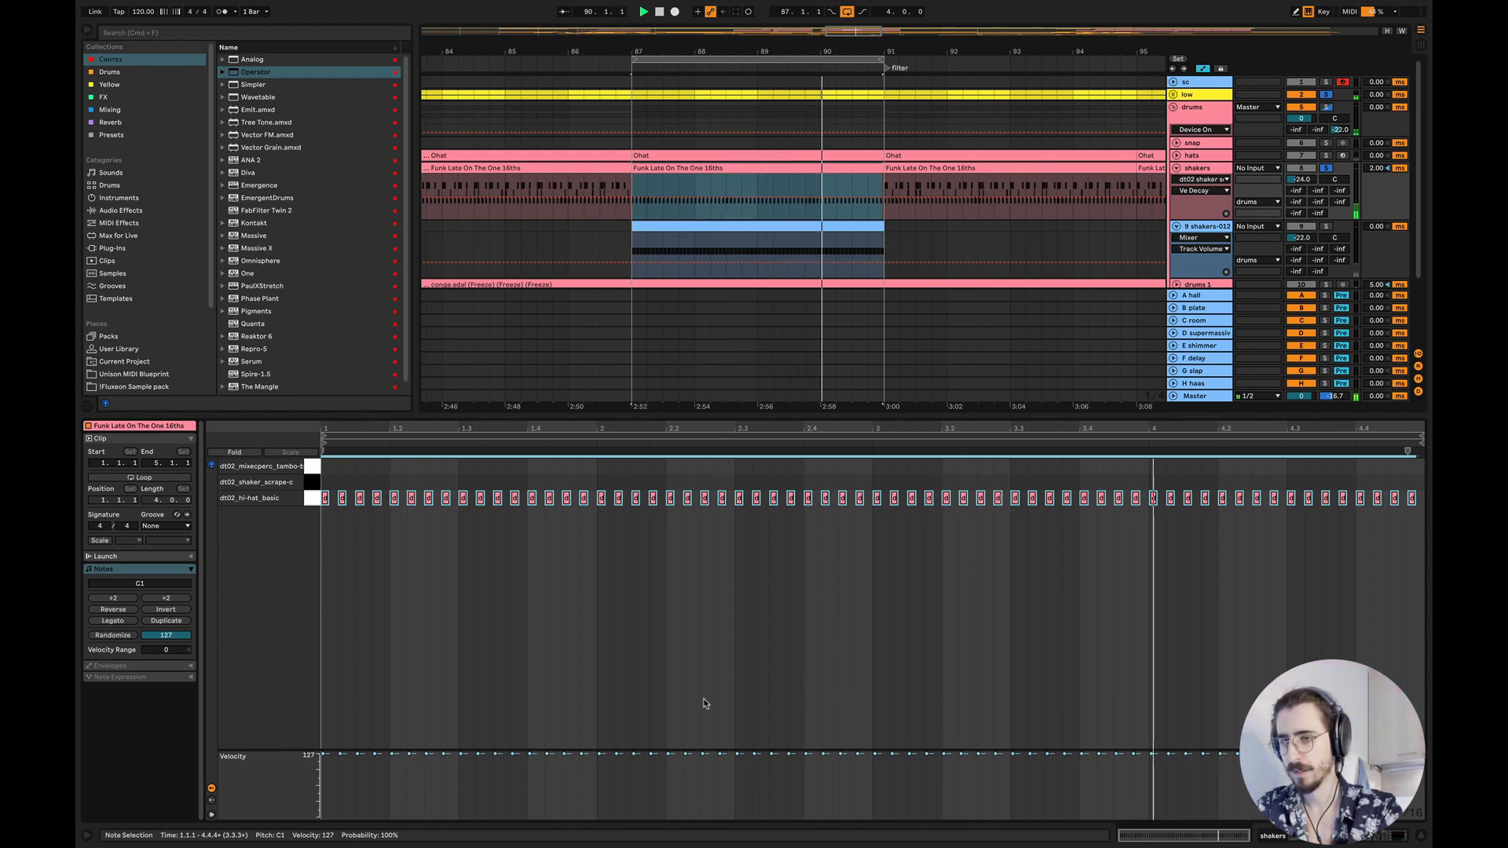
key(space)
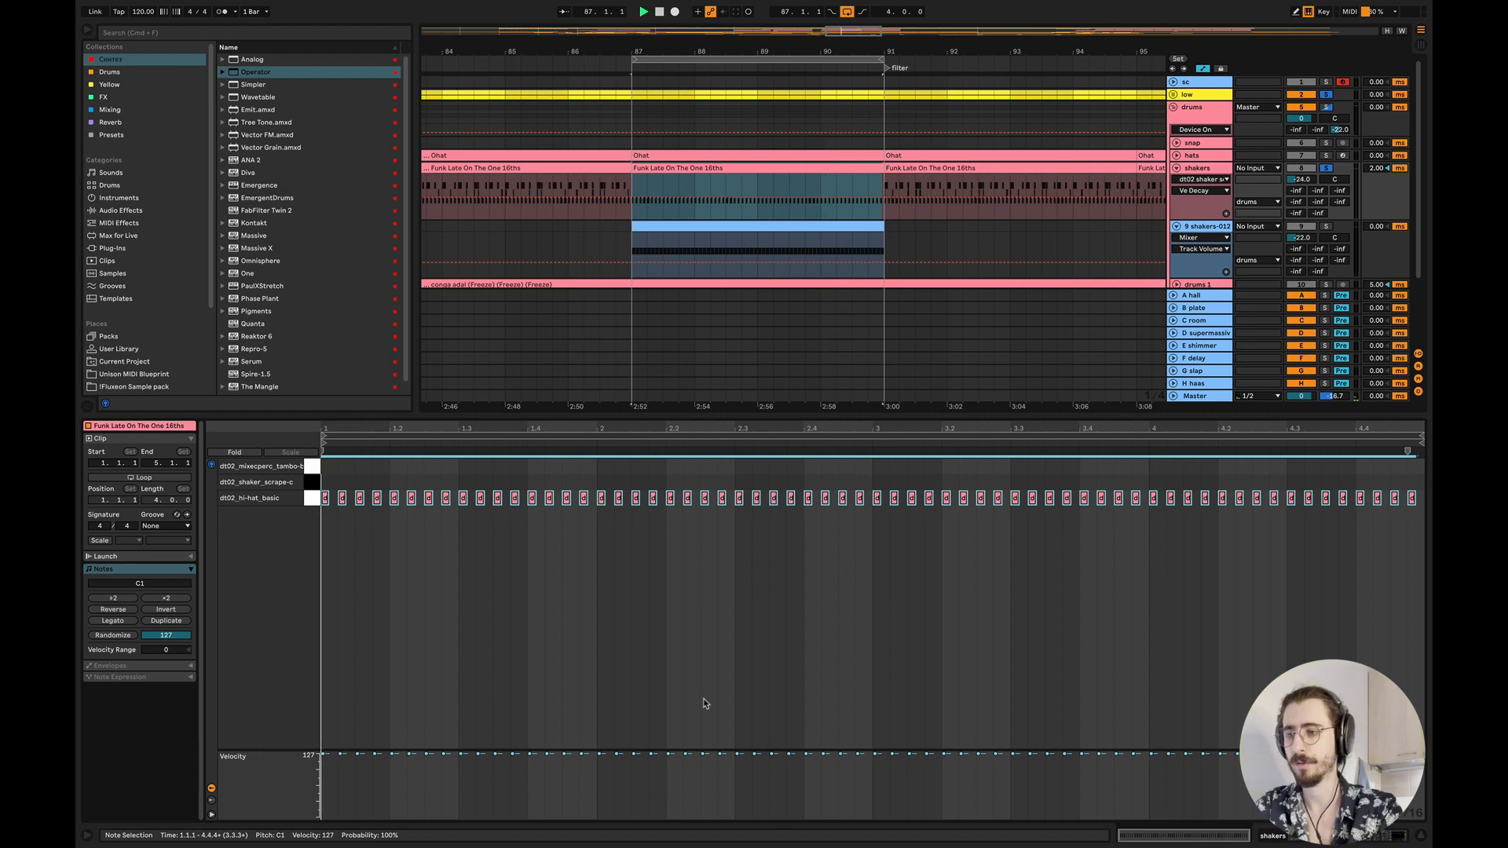
- Undo the uniform hi-hat velocity, audition the varied hi-hat pattern, and undo the tambourine and shaker note deletion
key(space)
key(super+z)
key(space)
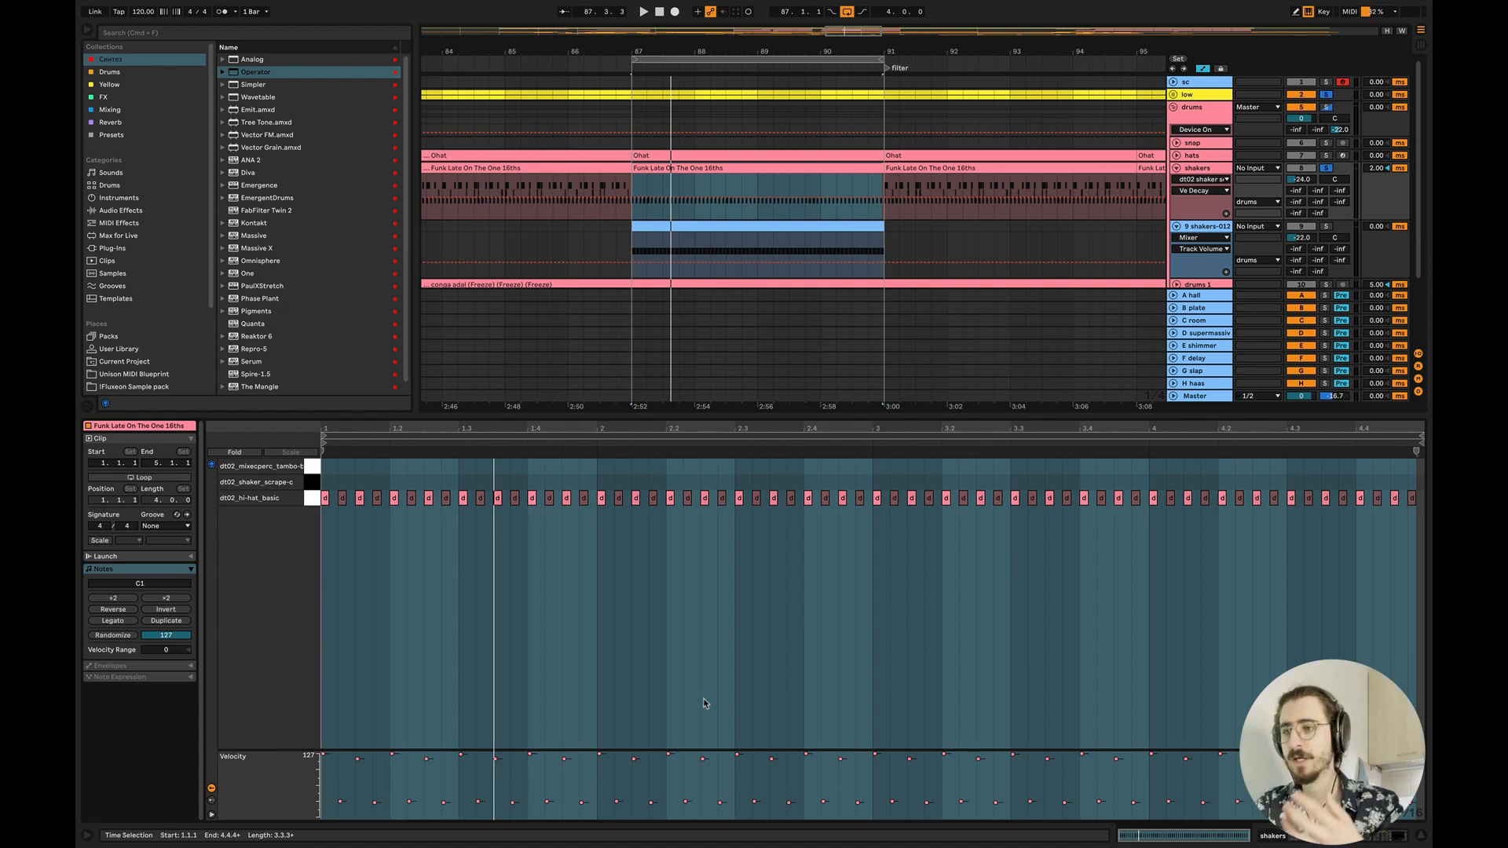
key(space)
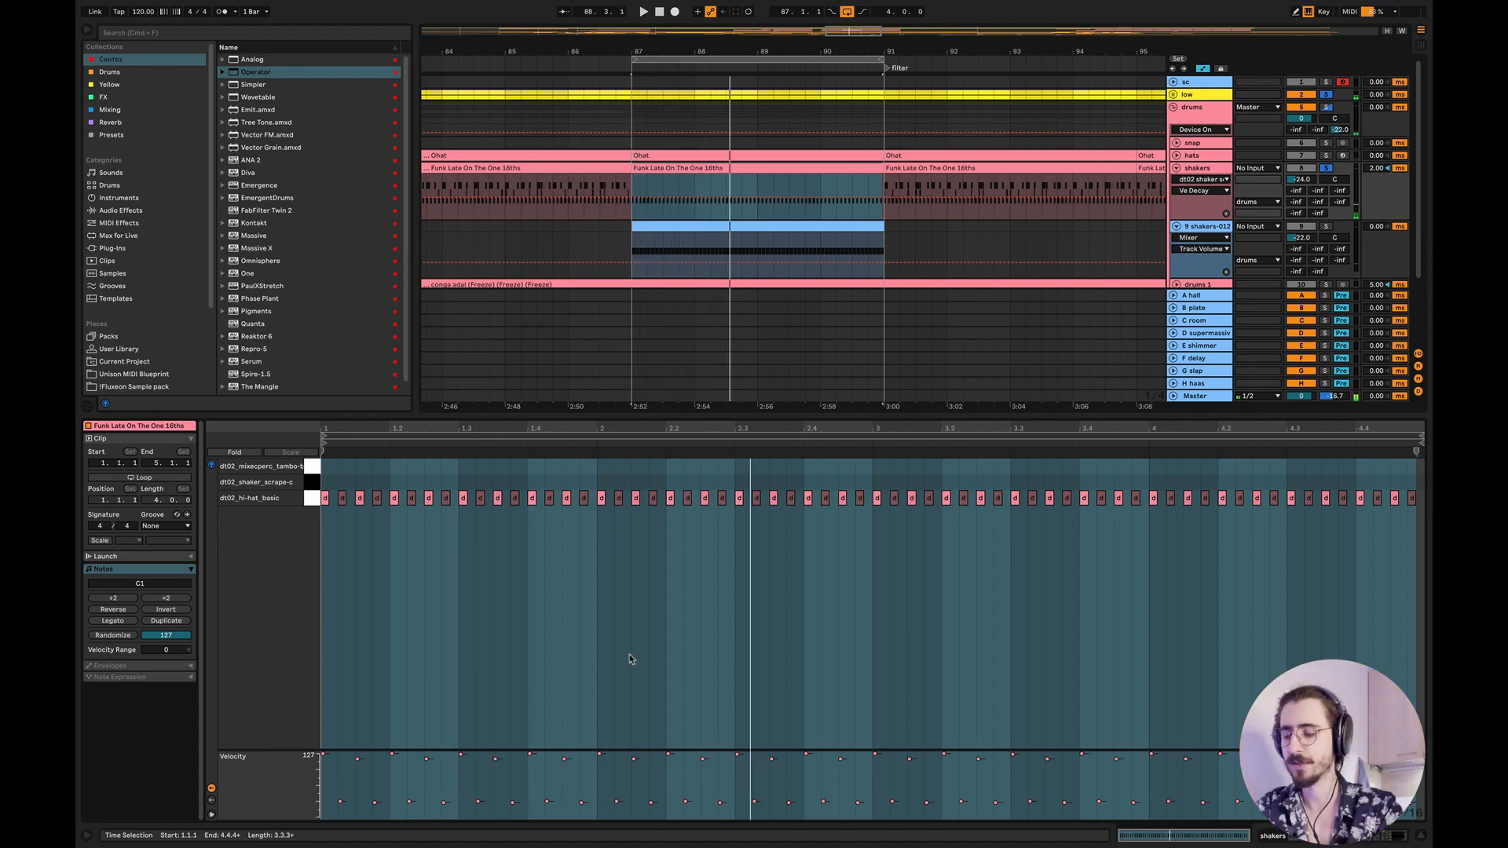
key(super+z)
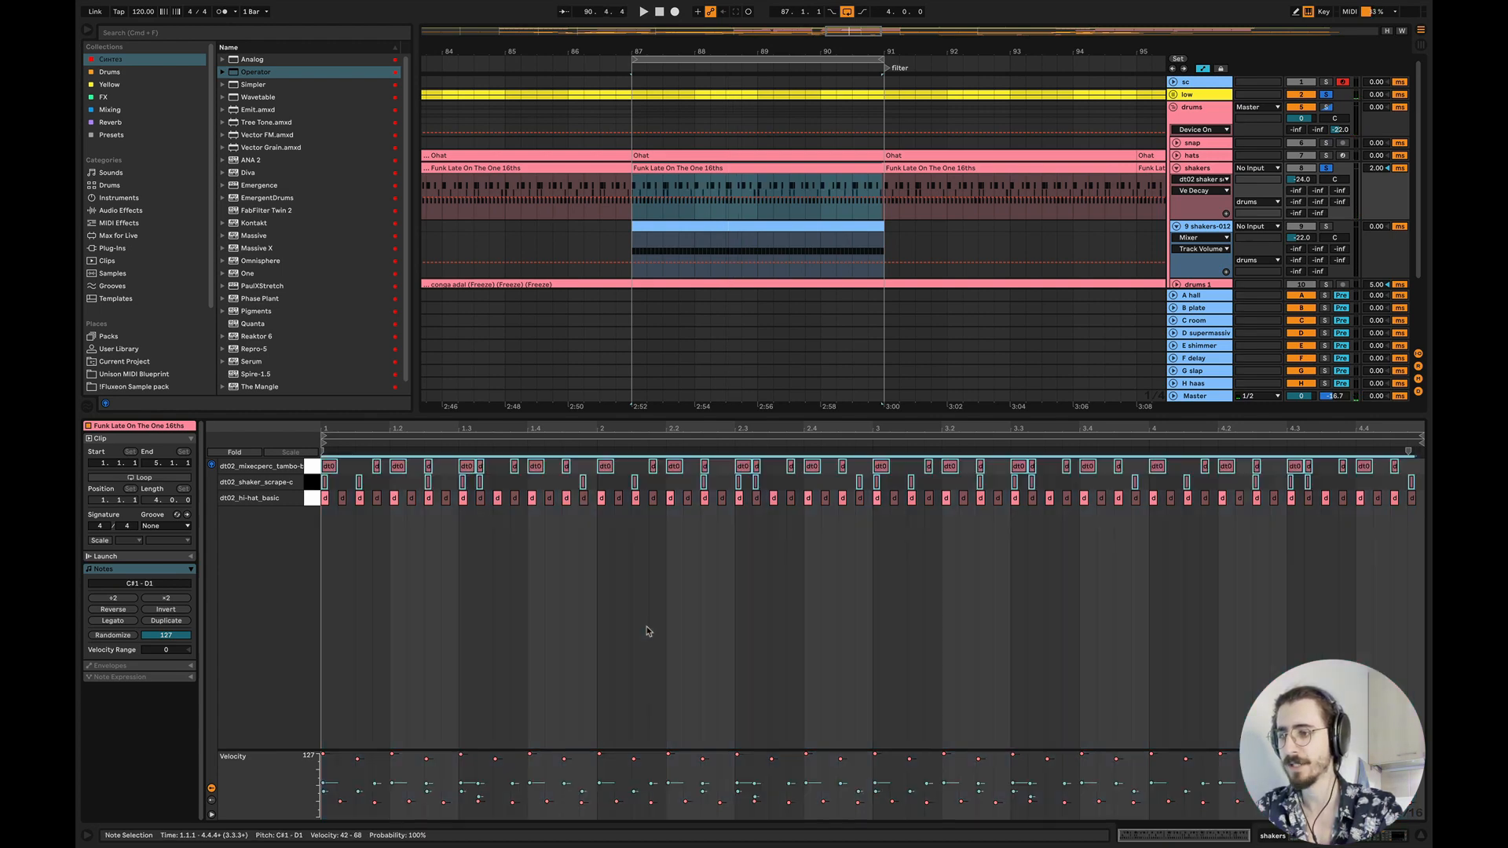
- Delete all tambourine and hi-hat notes from the shakers clip and audition the remaining shaker_scrape notes
click(670, 550)
click(312, 466)
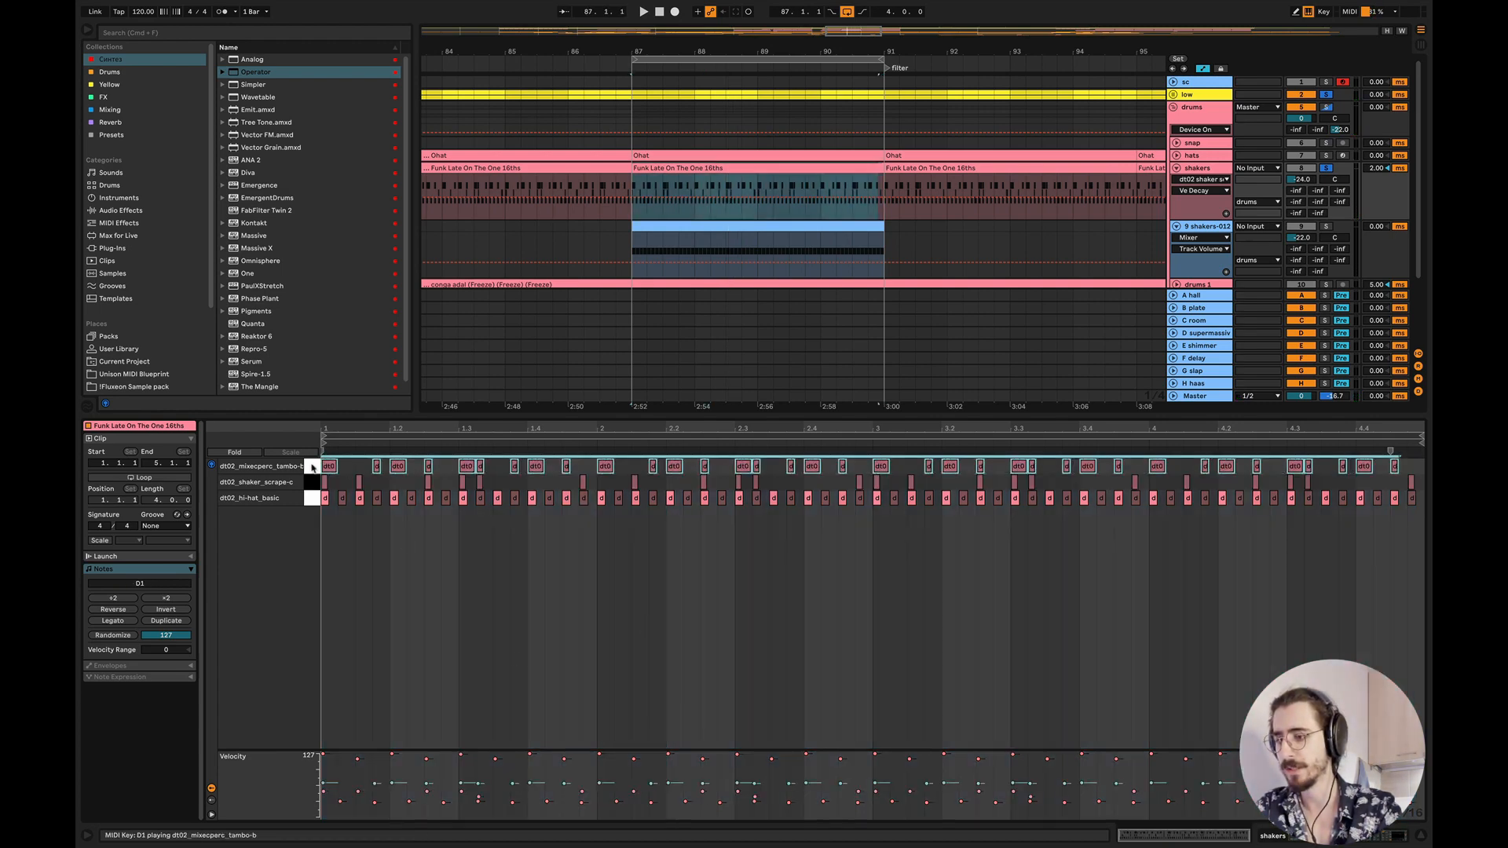
key(Delete)
click(312, 498)
key(Delete)
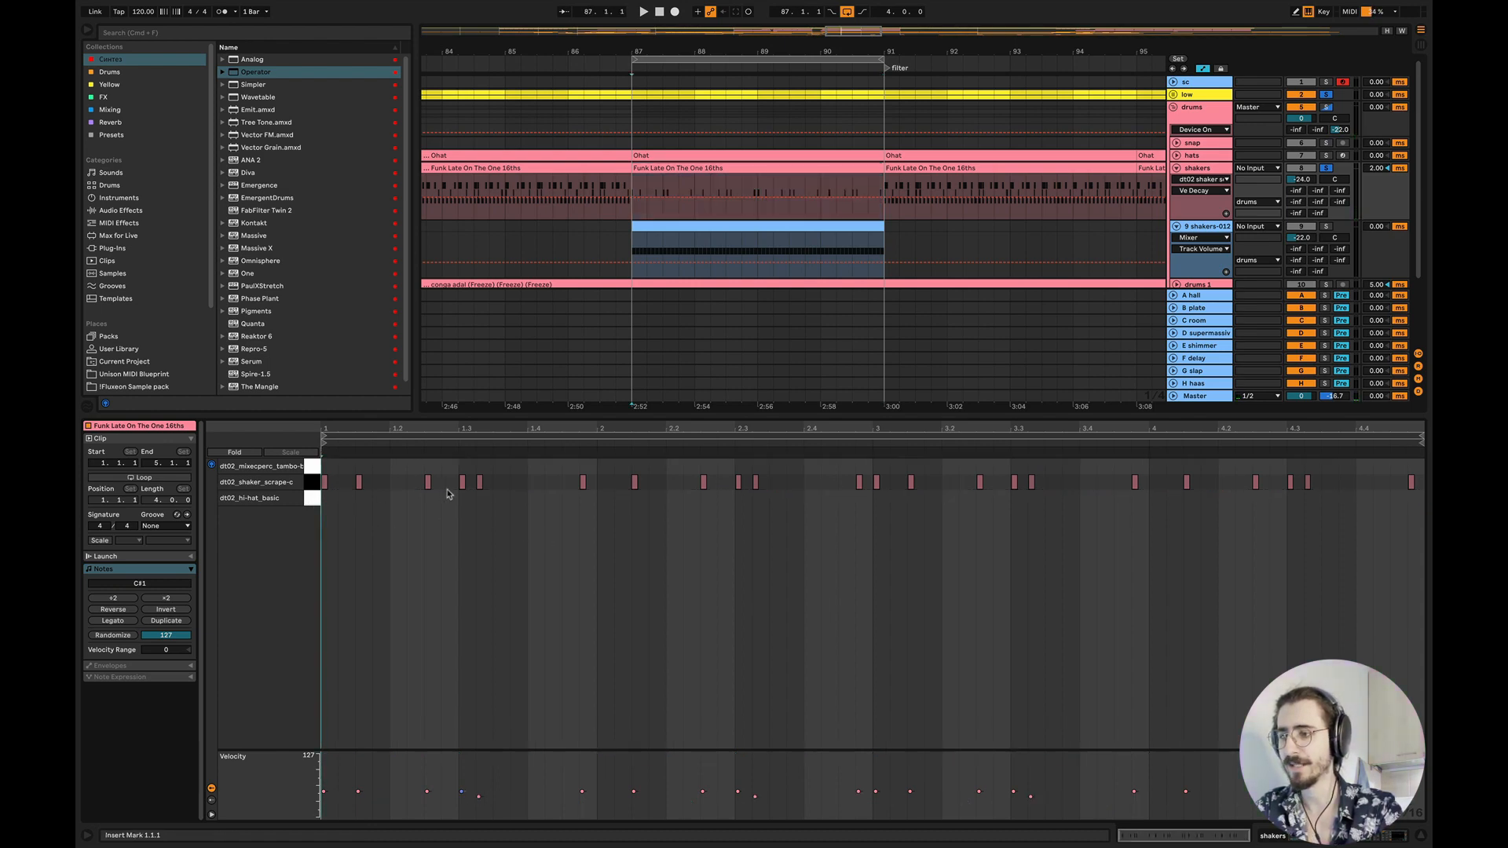
key(space)
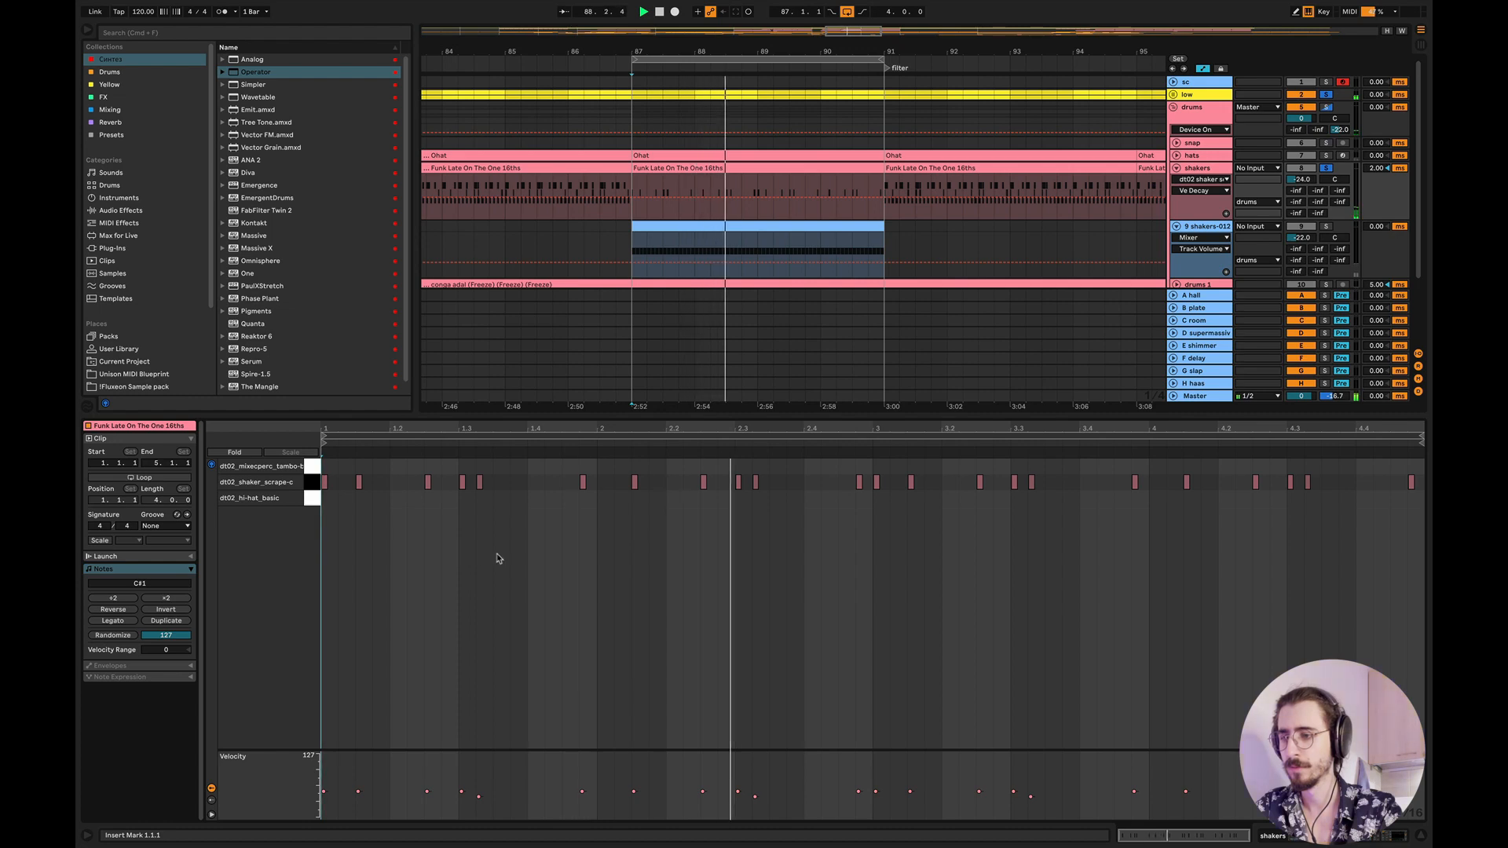
- Raise the velocity of the two shaker notes in beats 2.1 and 2.2 to about 90 and audition the accents
drag(702, 791, 635, 780)
click(635, 792)
key(space)
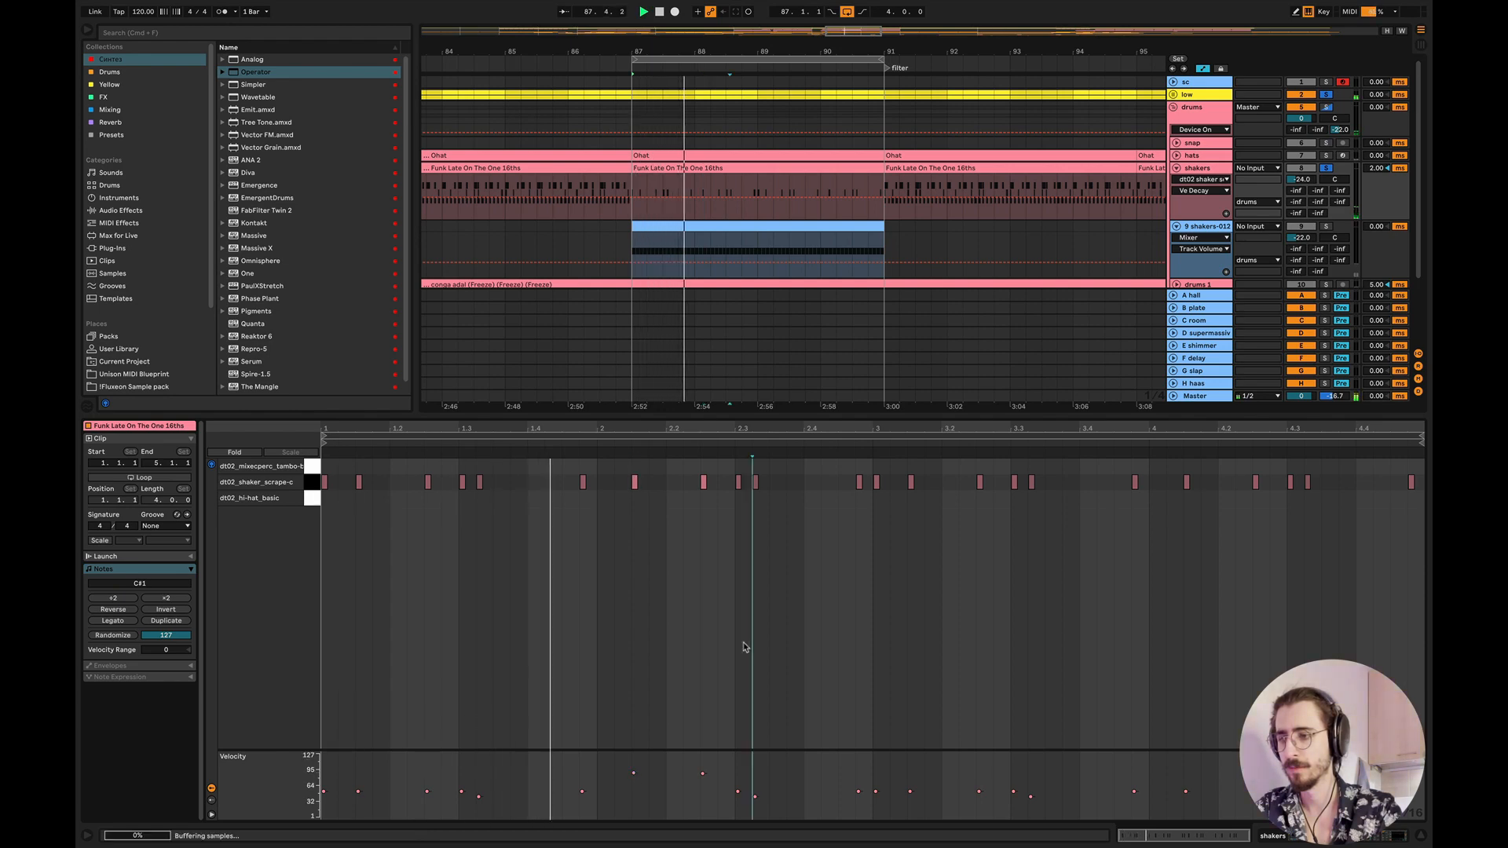
click(745, 647)
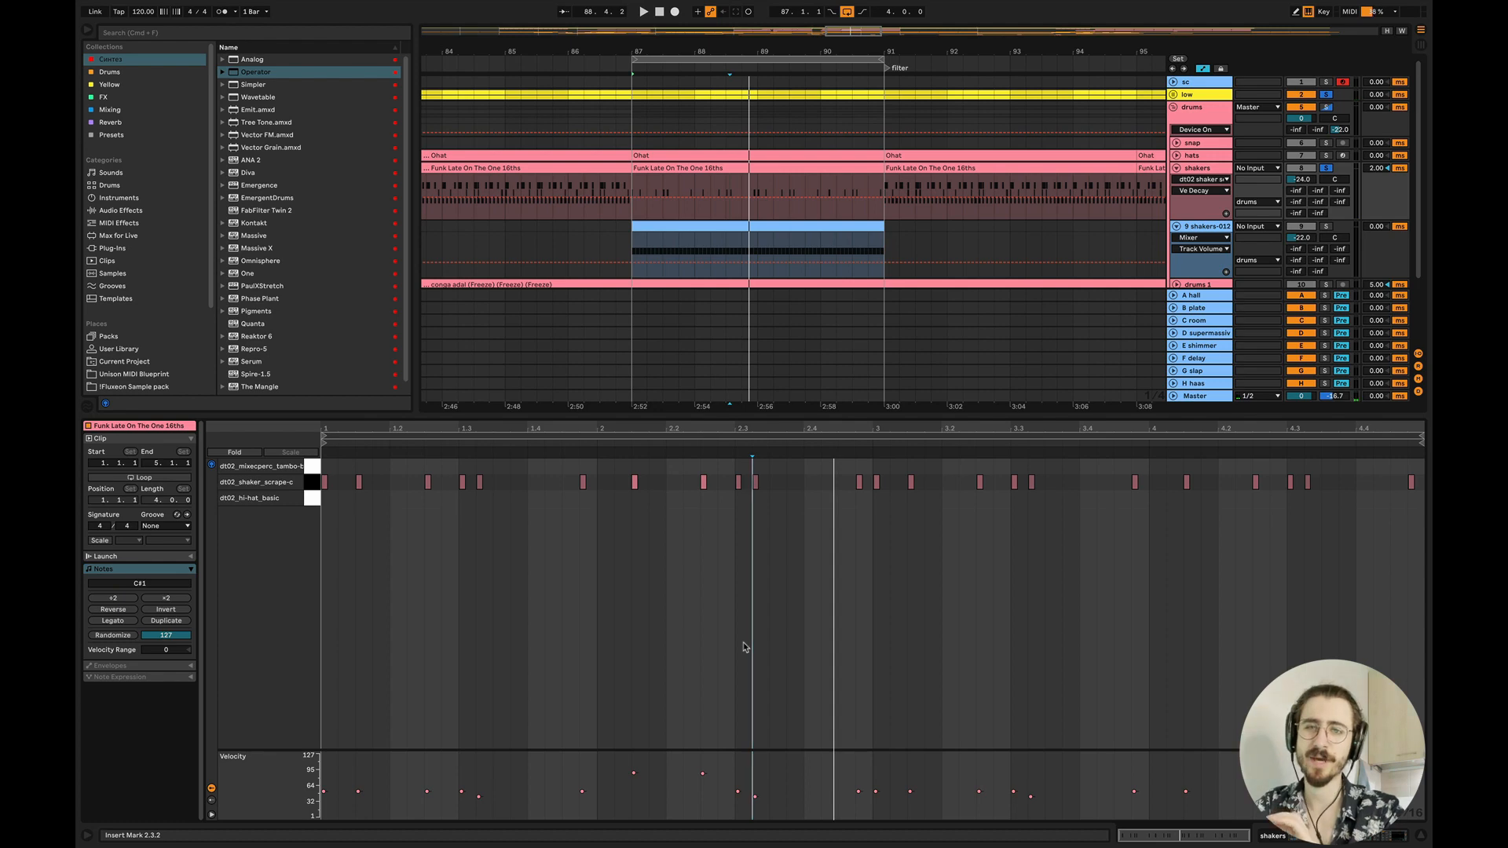
- Undo the shaker velocity accents and the deletion of the hi-hat and tambourine notes
key(super+z)
key(super+z)
key(super+z)
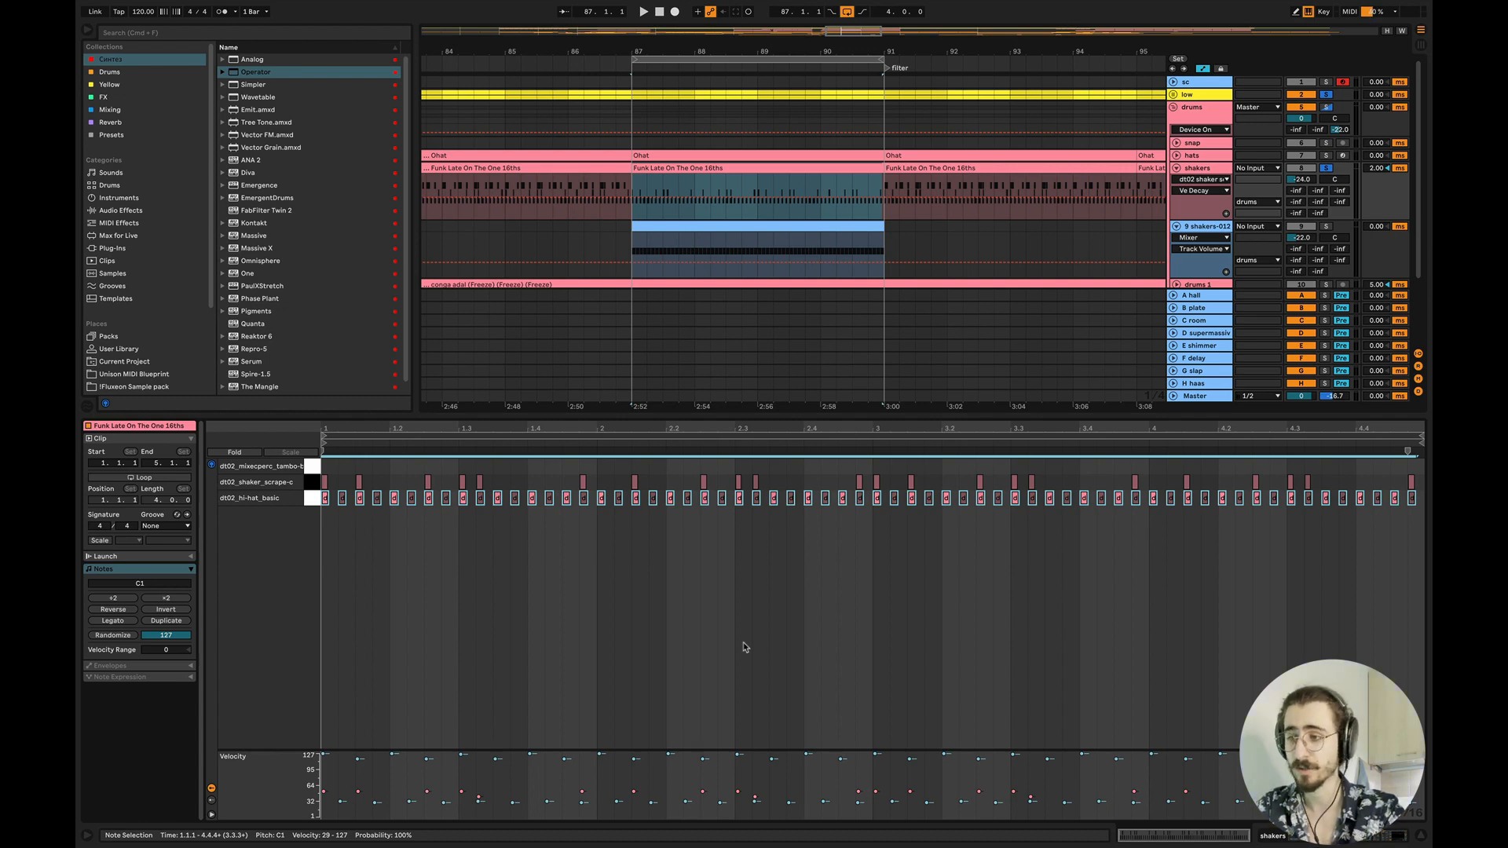
key(super+z)
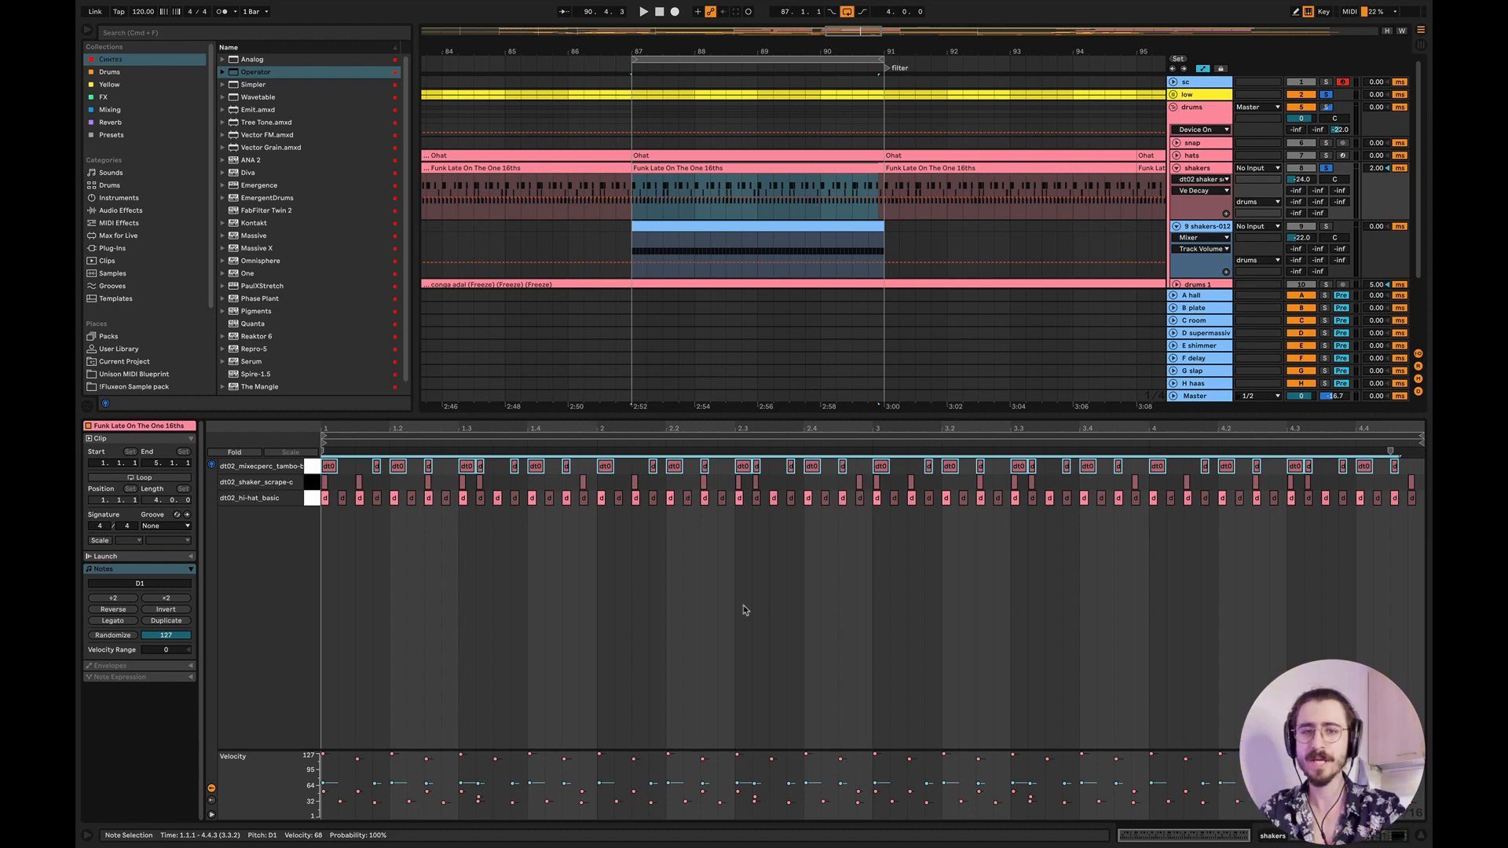
- Delete the tambourine and shaker notes to audition the hi-hats alone, and undo the deletion
click(311, 475)
key(Delete)
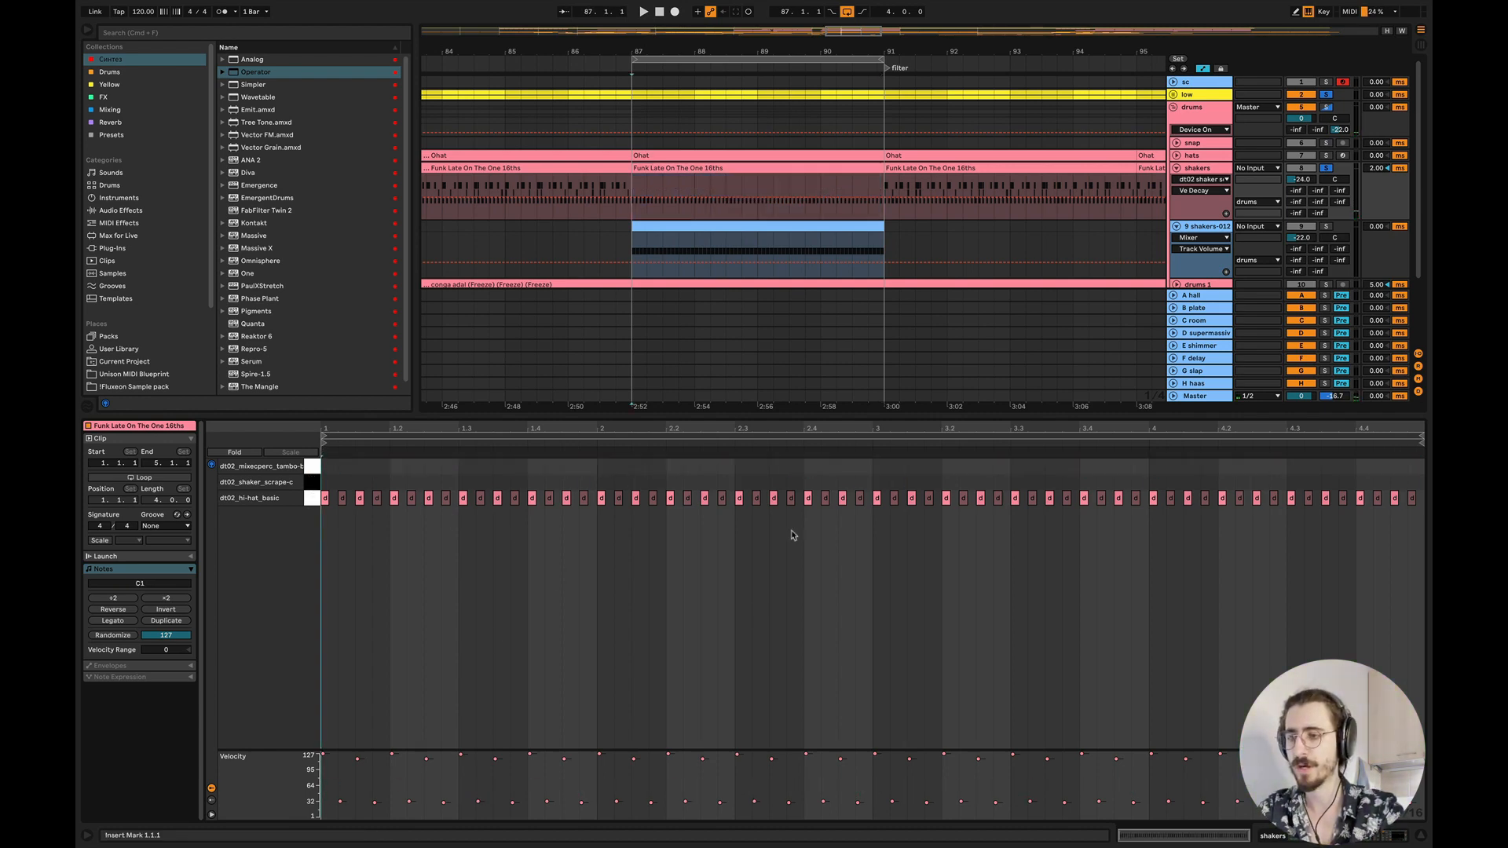
key(space)
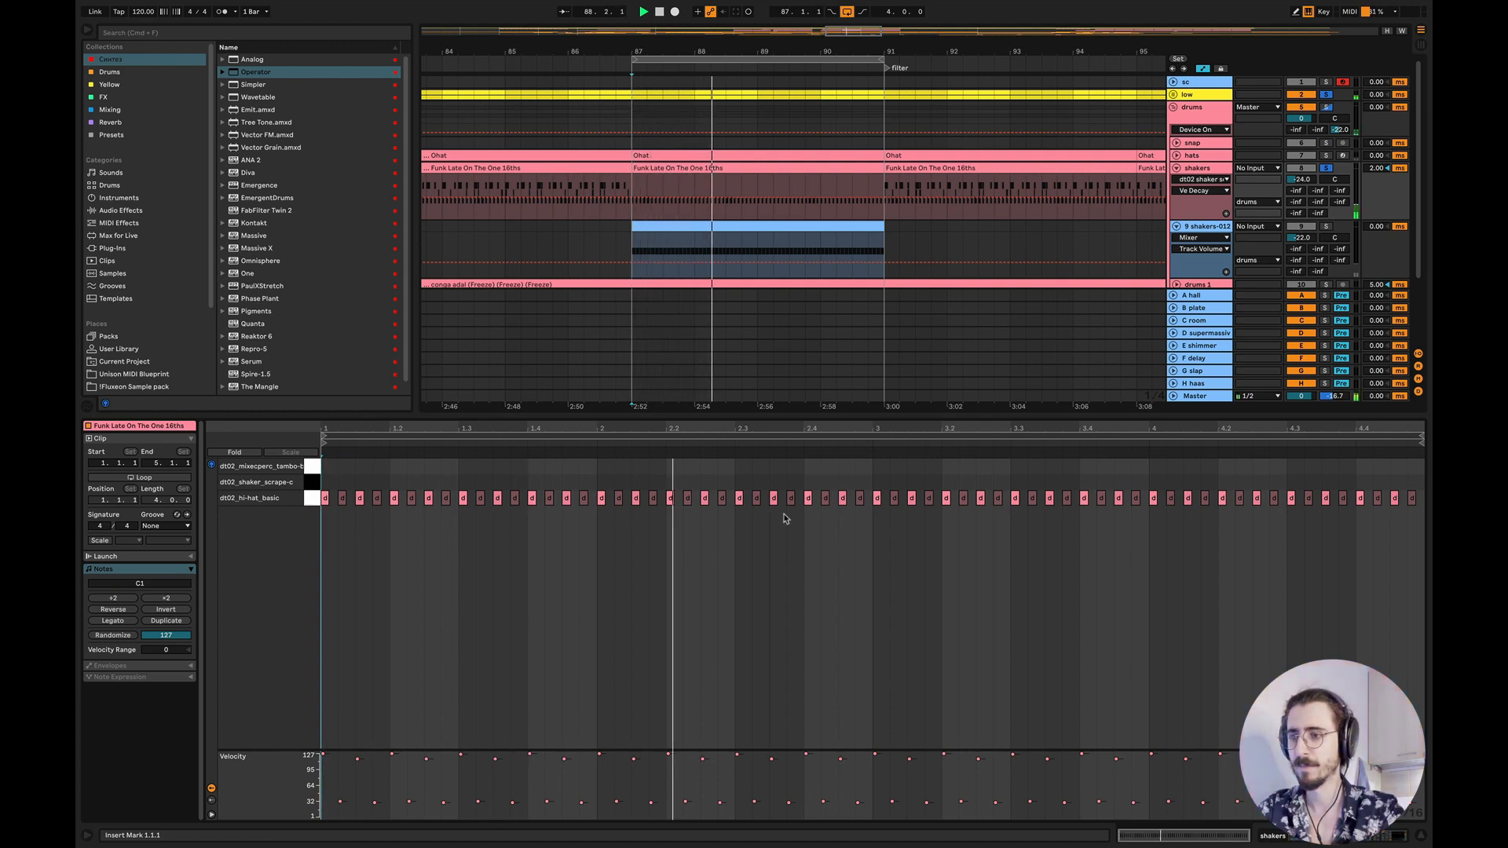
key(super+v)
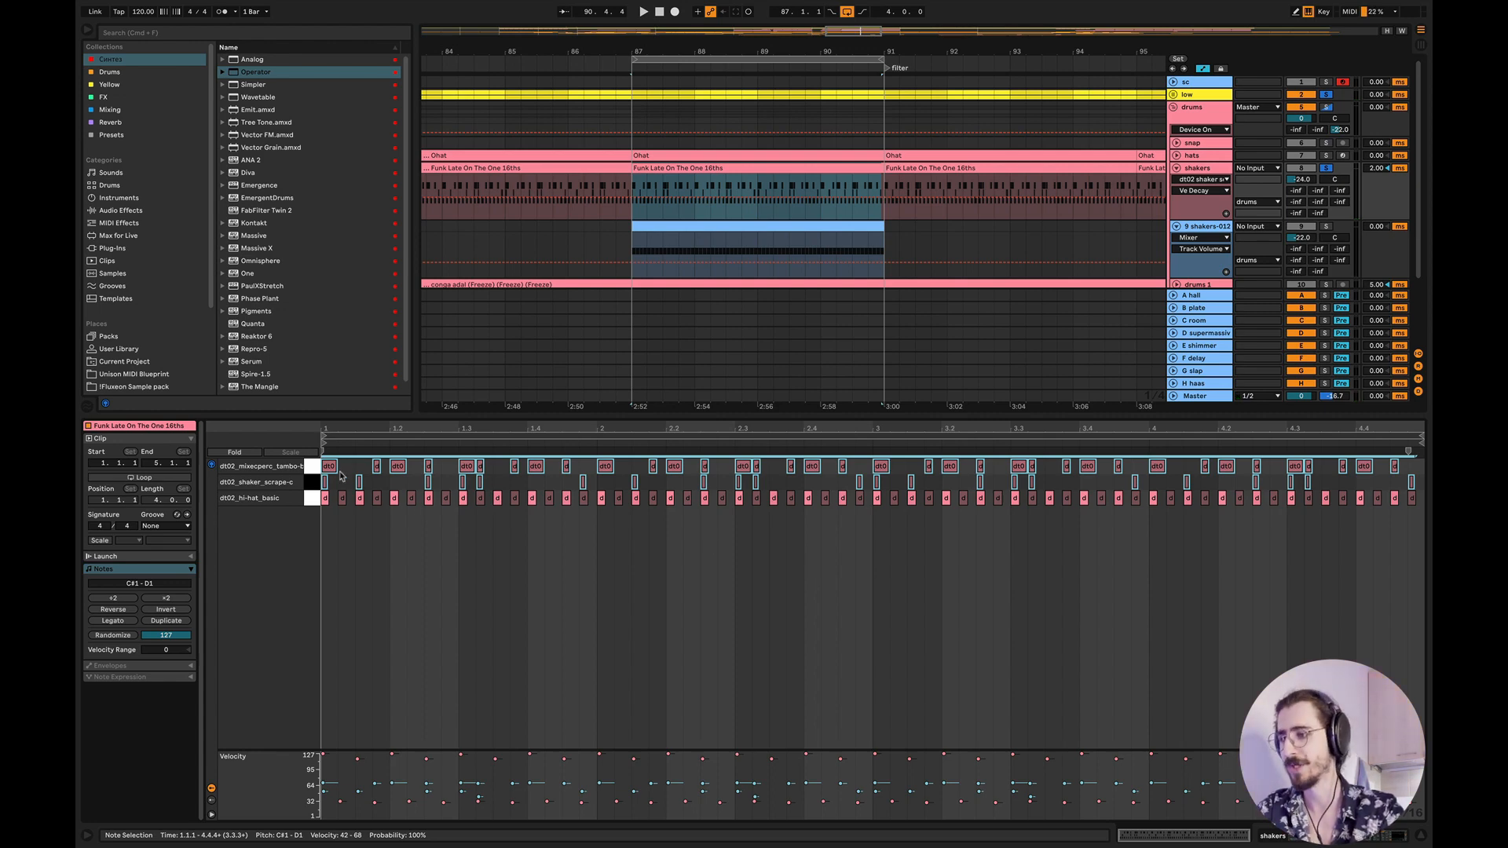
- Delete the tambourine notes, raise all shaker note velocities to the 83–101 range, and audition them with the hi-hats
click(311, 467)
key(Delete)
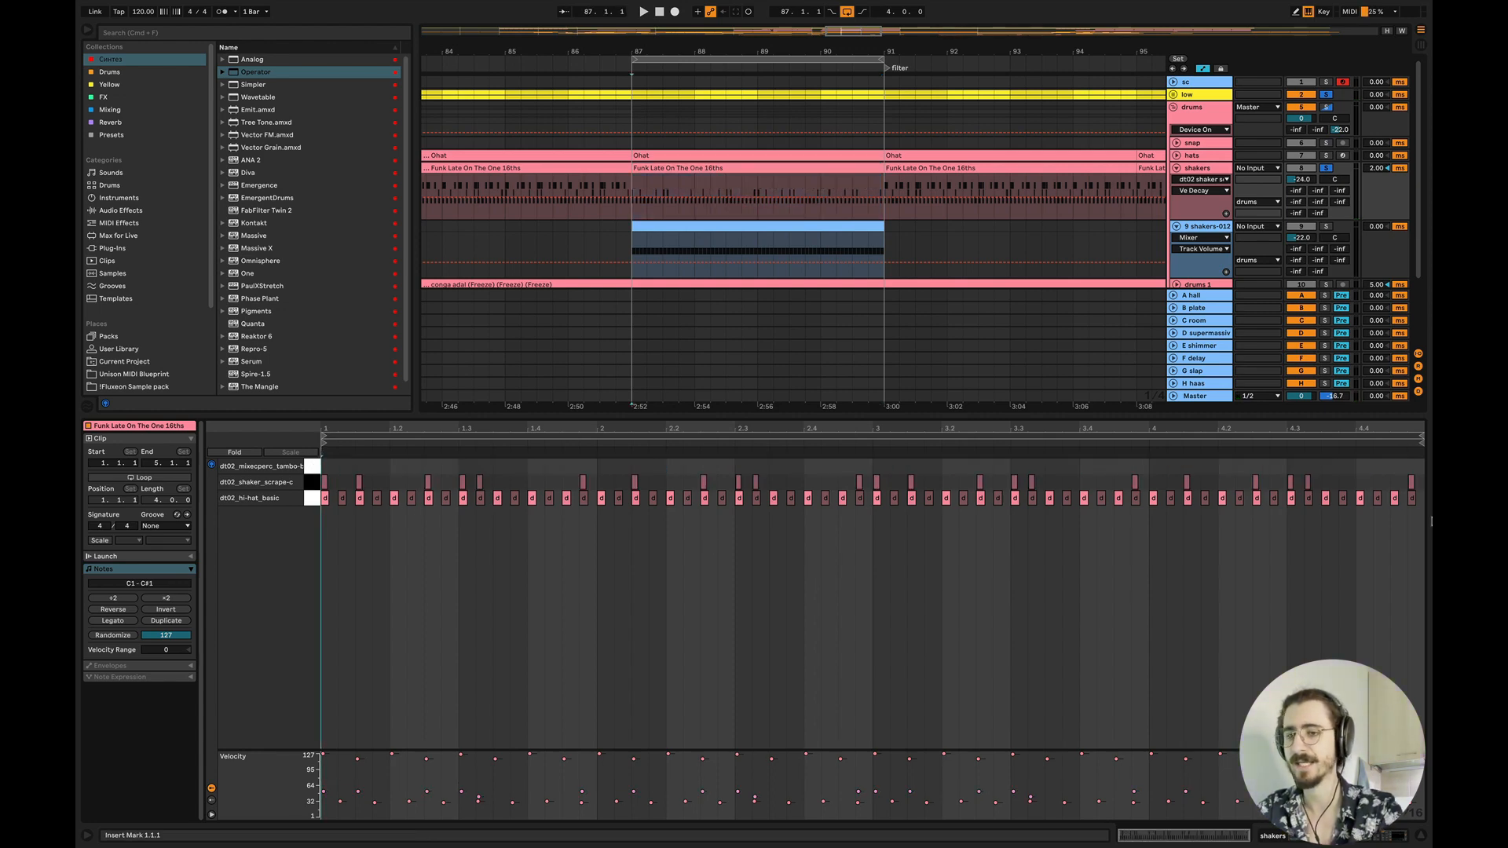
drag(1426, 487, 359, 484)
key(space)
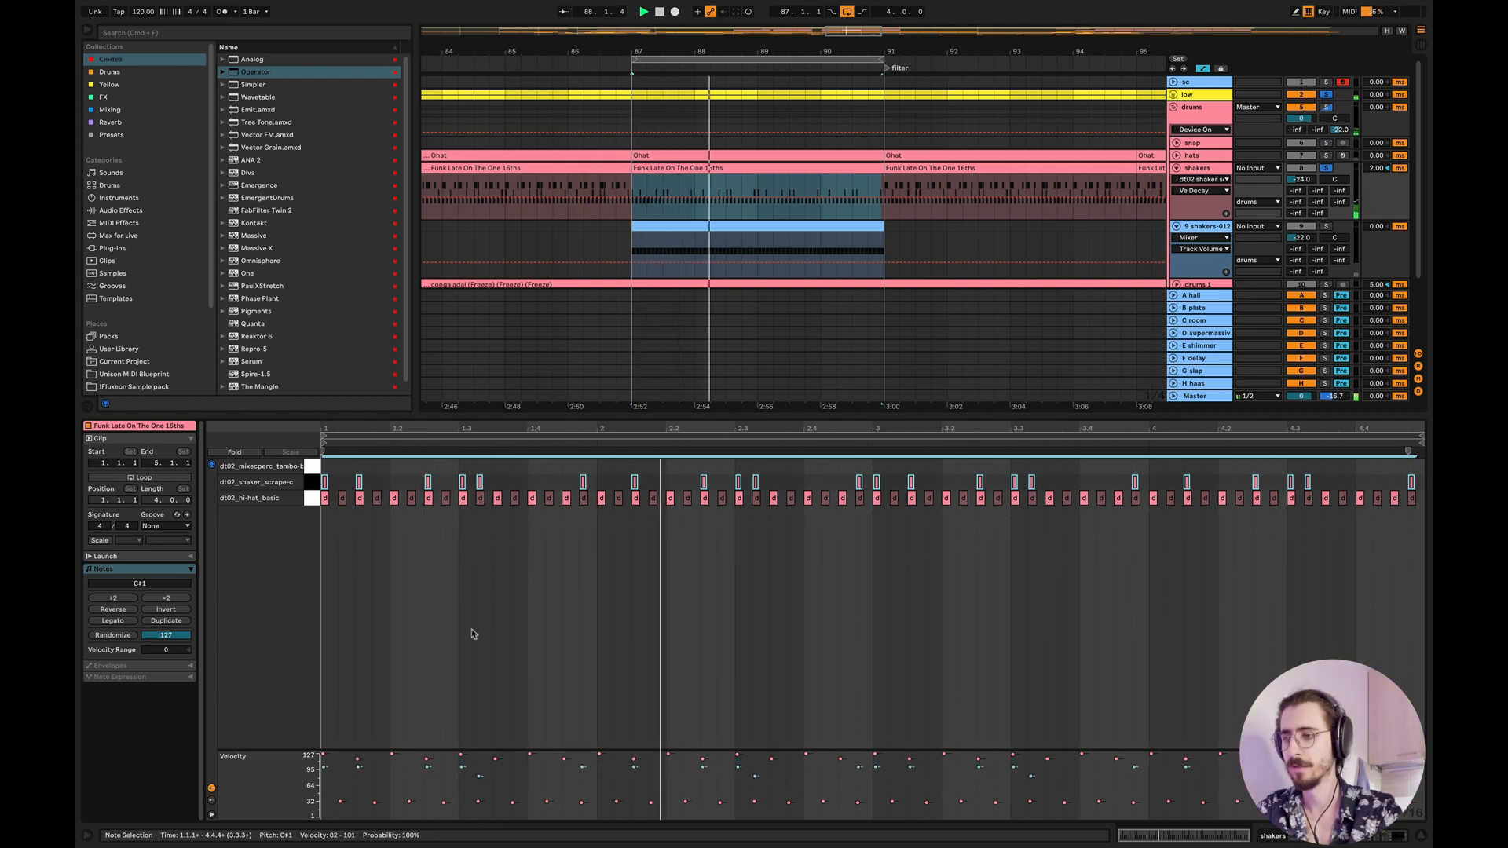
click(606, 647)
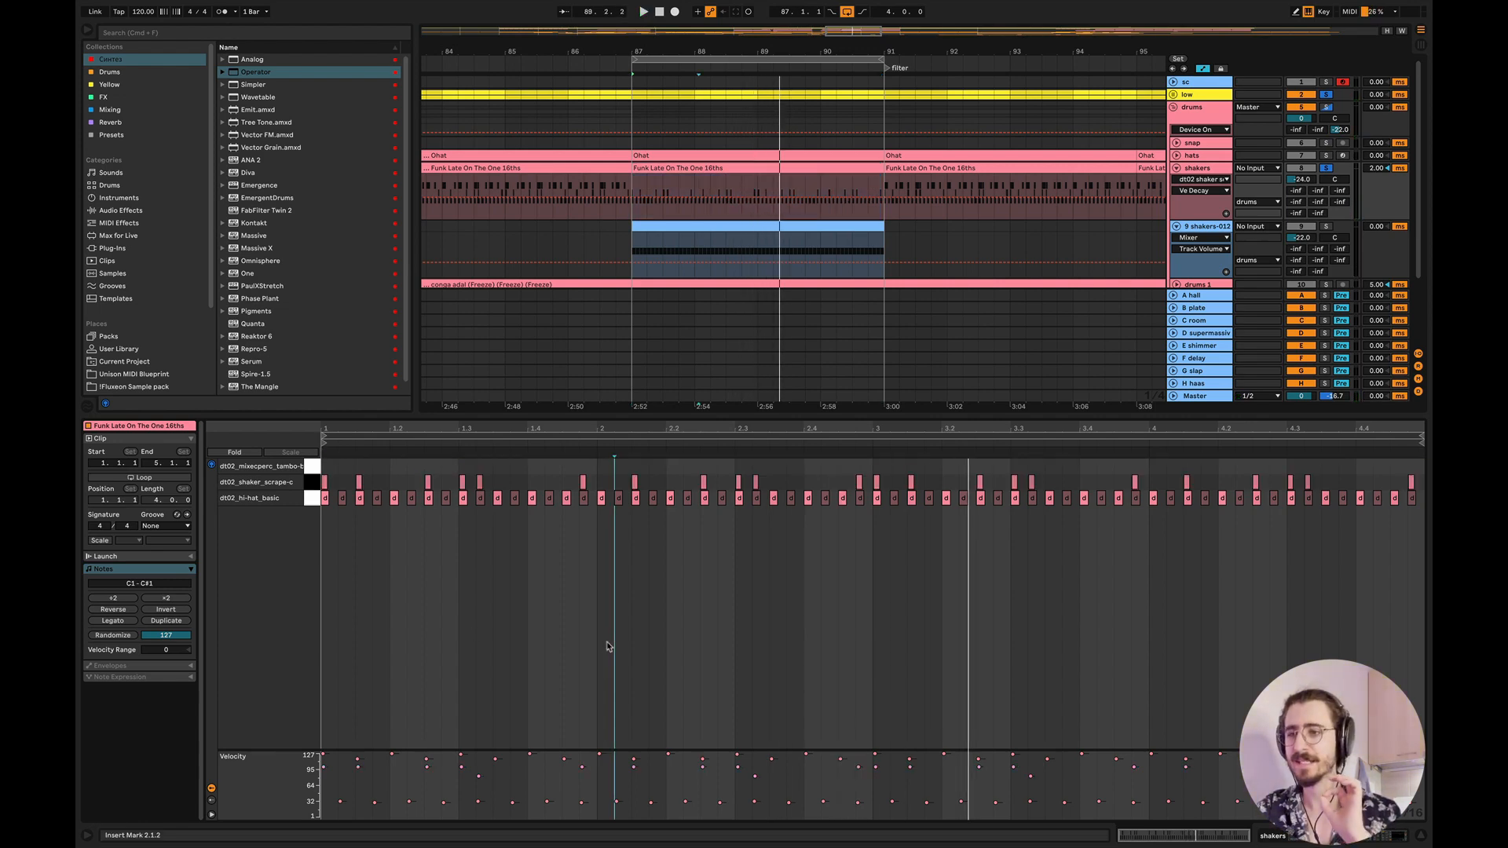
- Audition the pattern with the drums 1 and drums 2 tracks soloed, and undo the solos, shaker velocities and tambourine deletion
scroll(1331, 251, down, 2)
click(1326, 248)
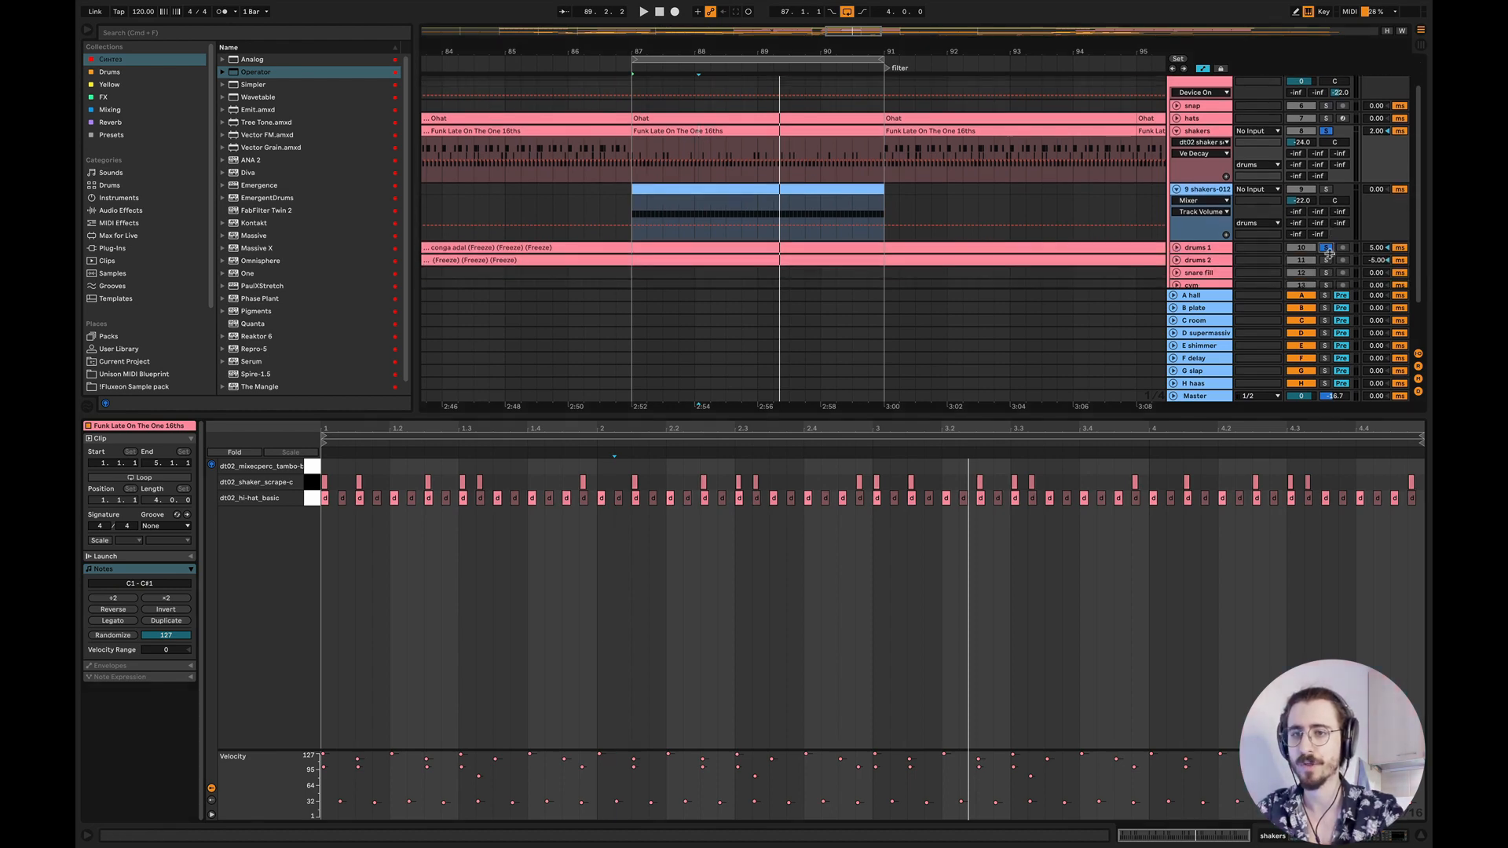
click(1327, 261)
key(space)
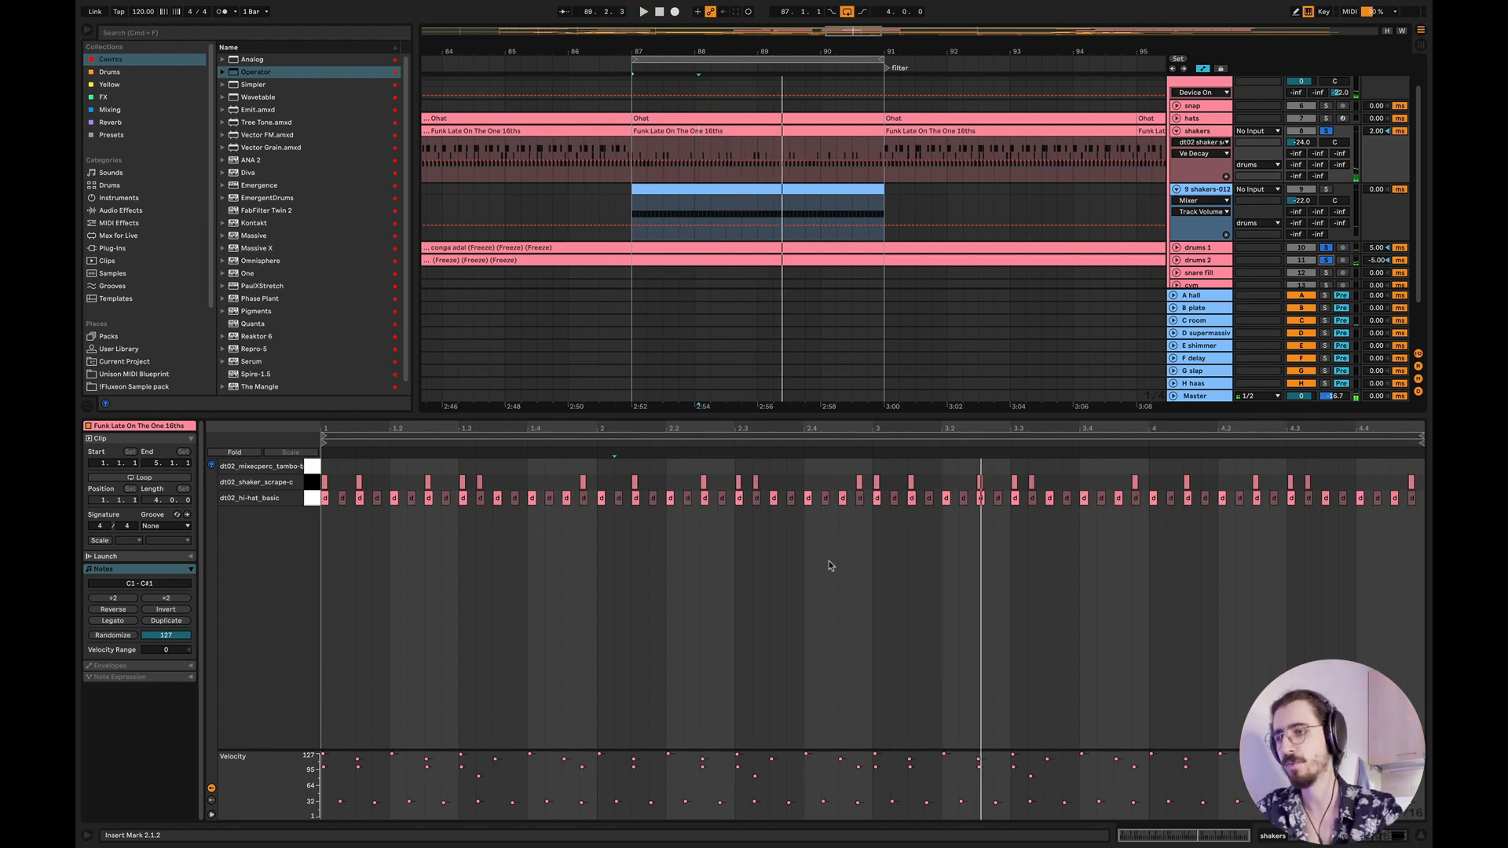
key(super+z)
key(super+z)
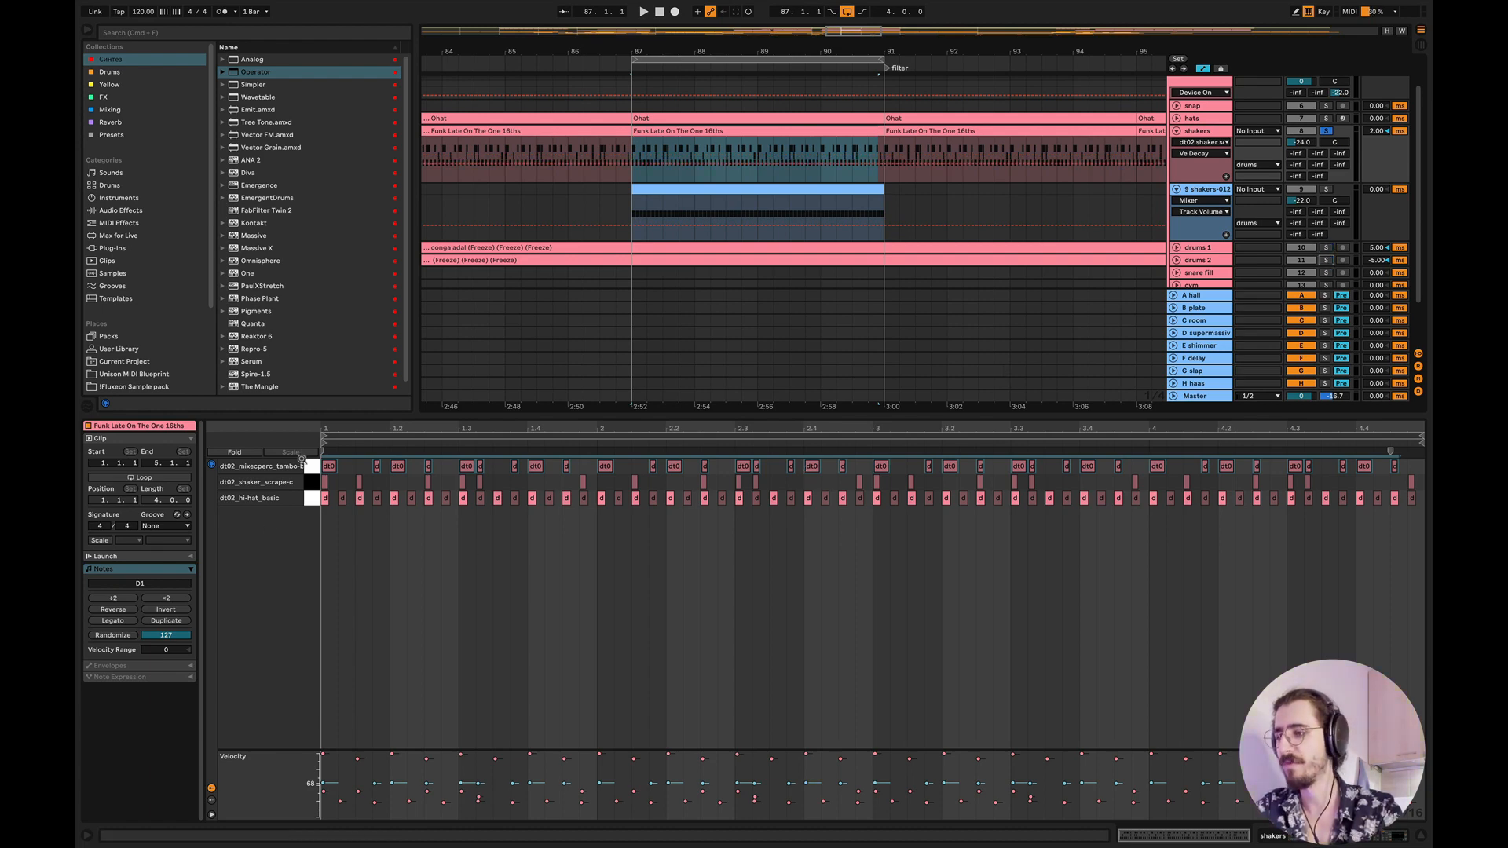
- Delete the tambourine notes, audition the hi-hat notes duplicated onto the shaker_scrape row, and undo the duplication to compare
key(Delete)
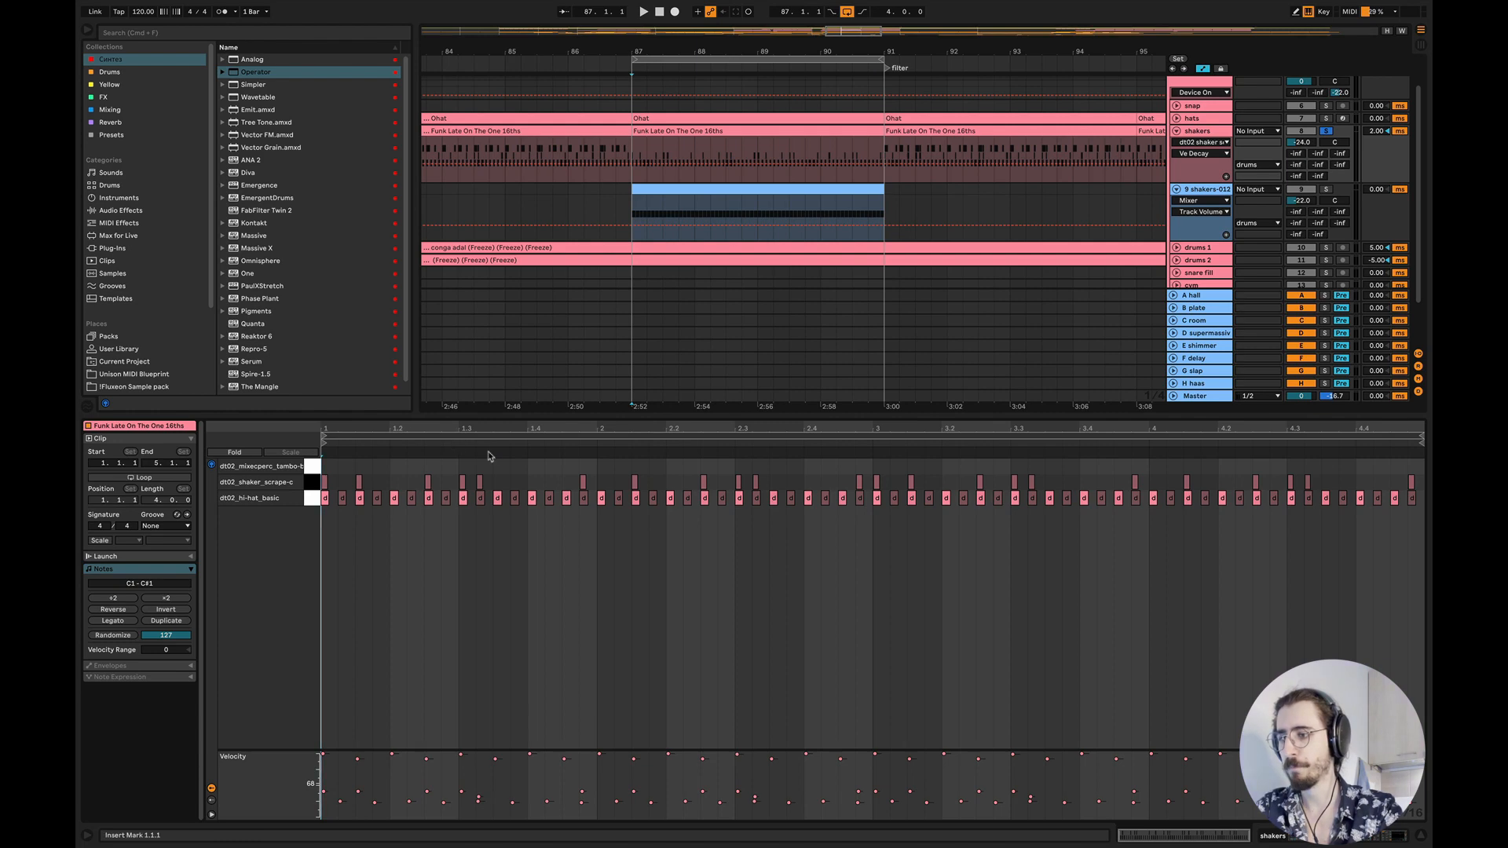
key(super+a)
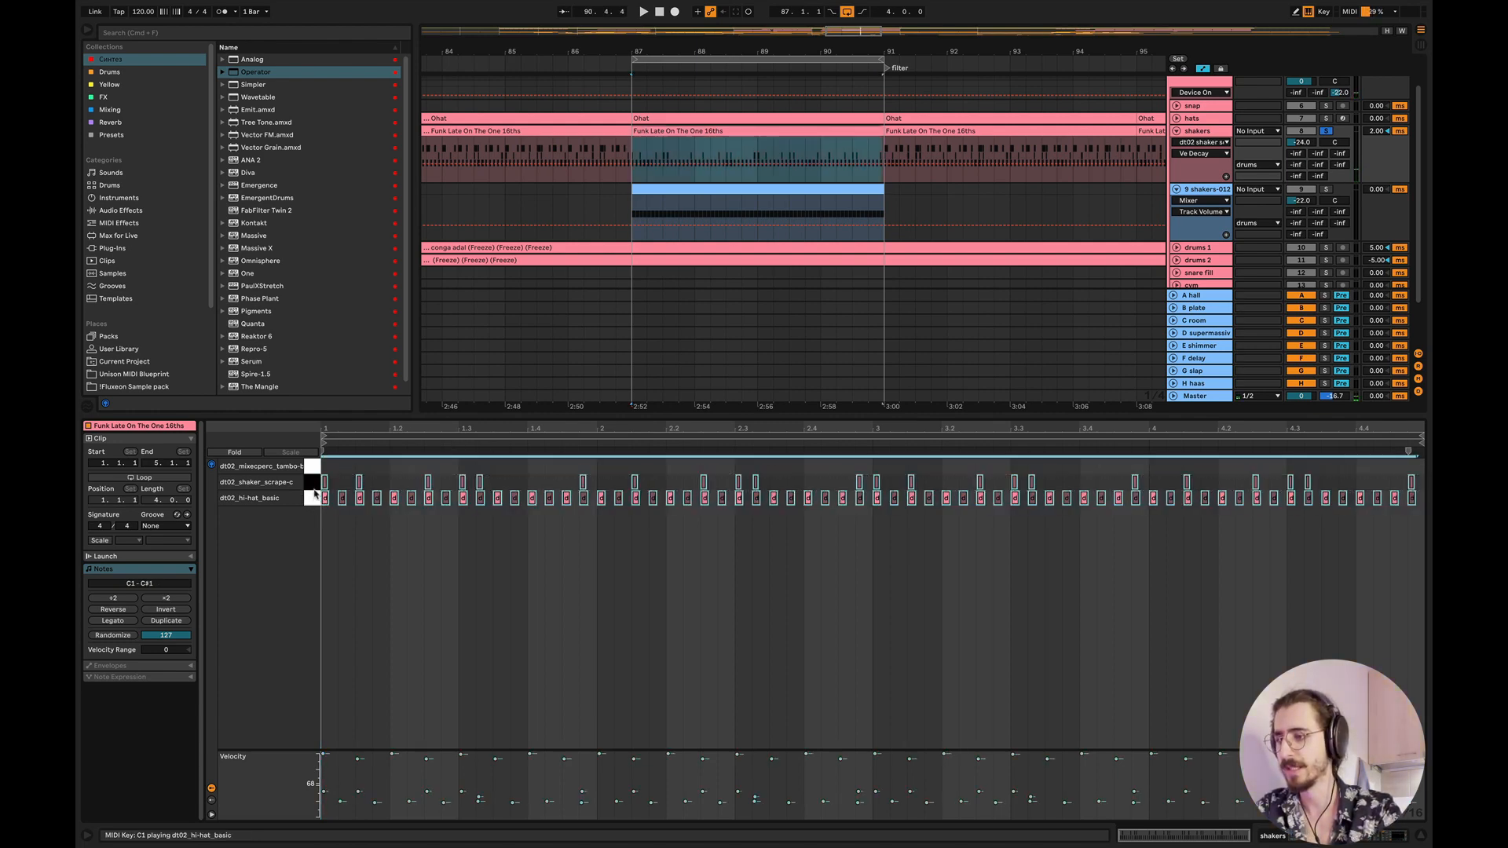
click(314, 498)
drag(325, 499, 325, 485)
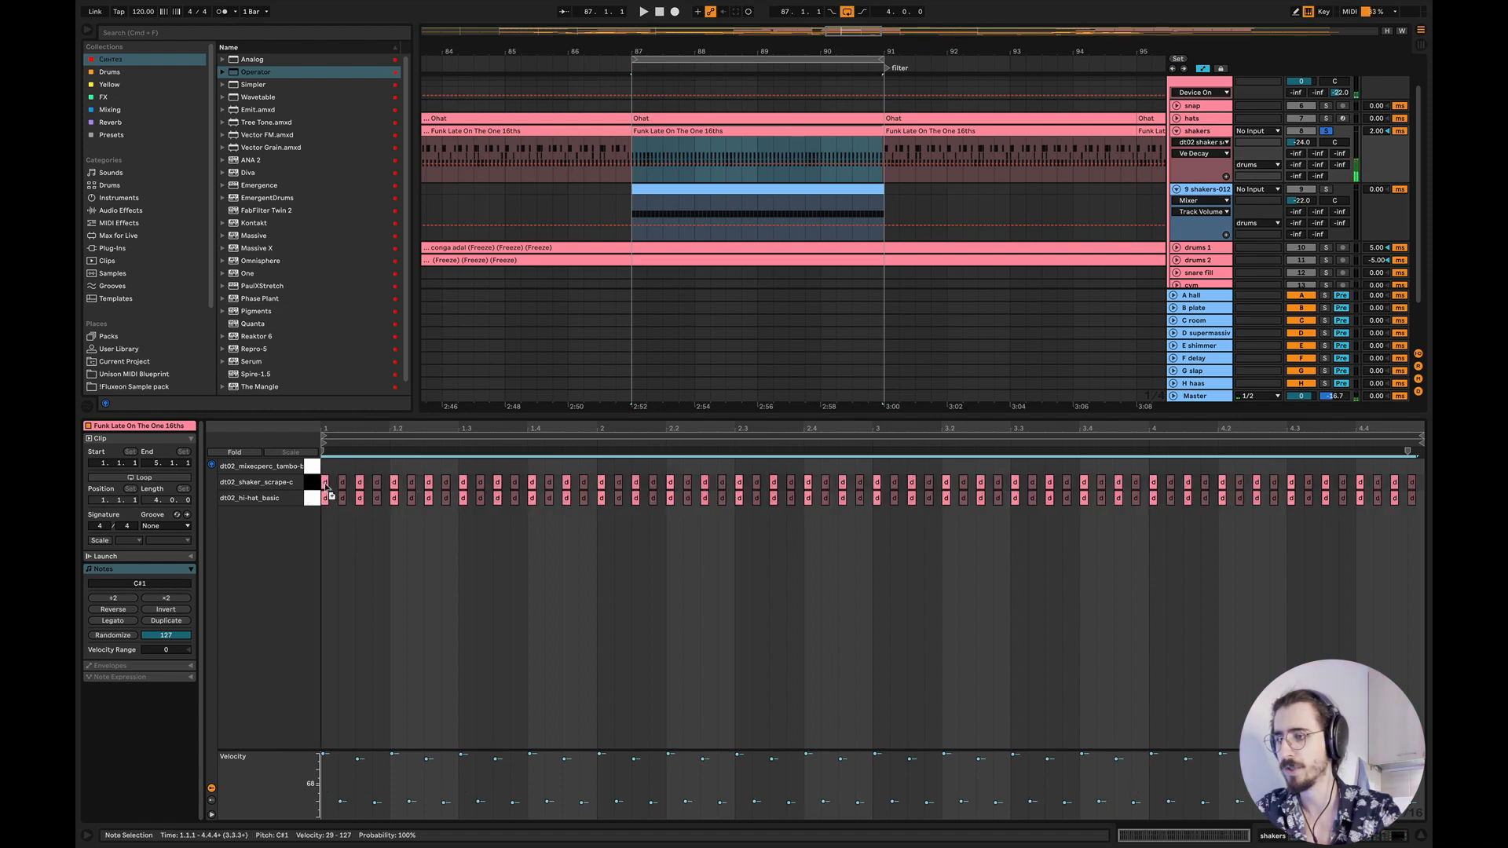
key(space)
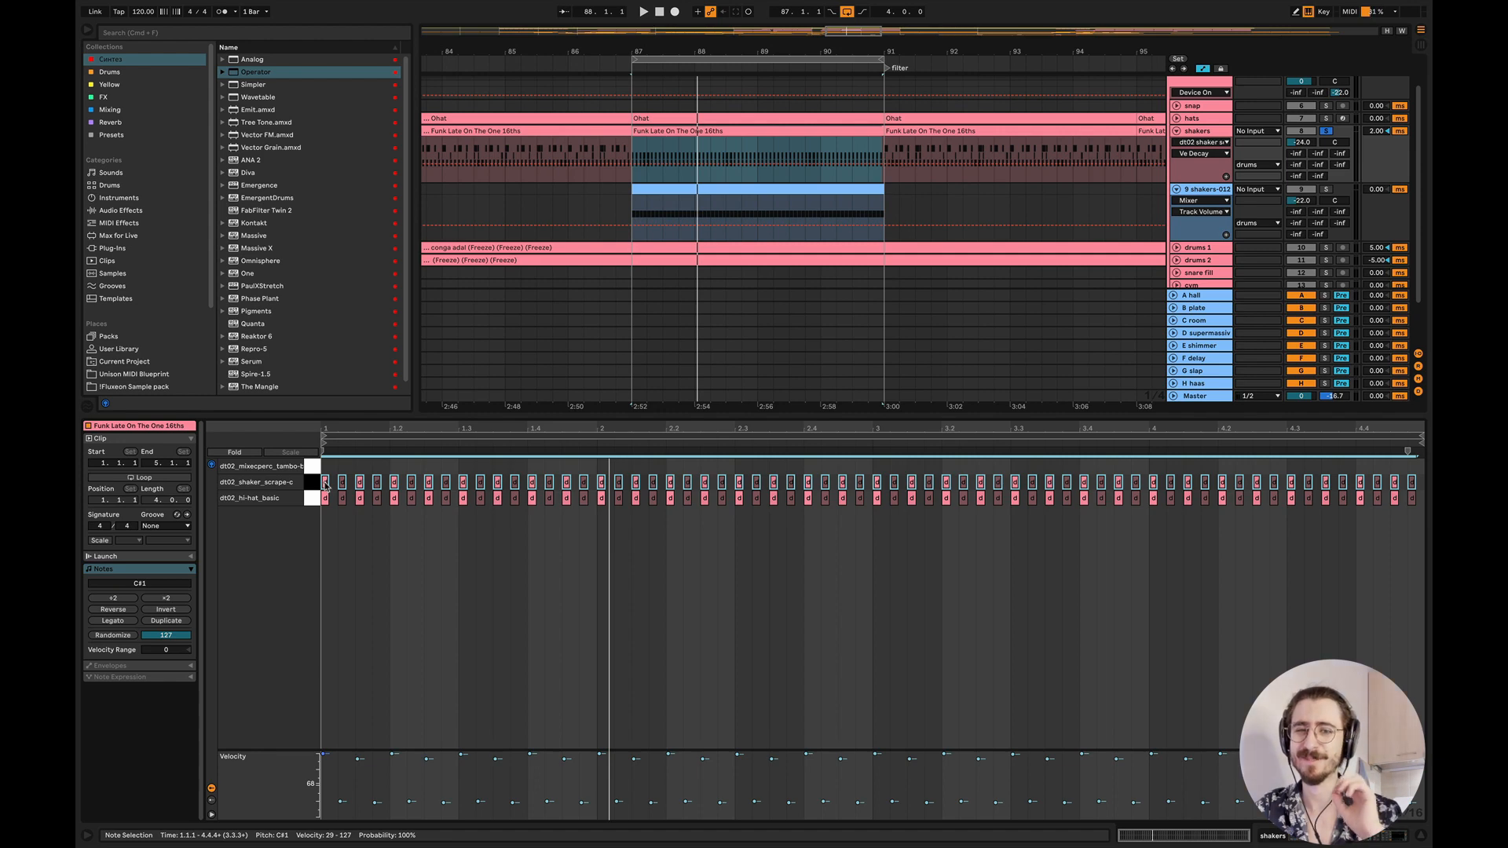
key(space)
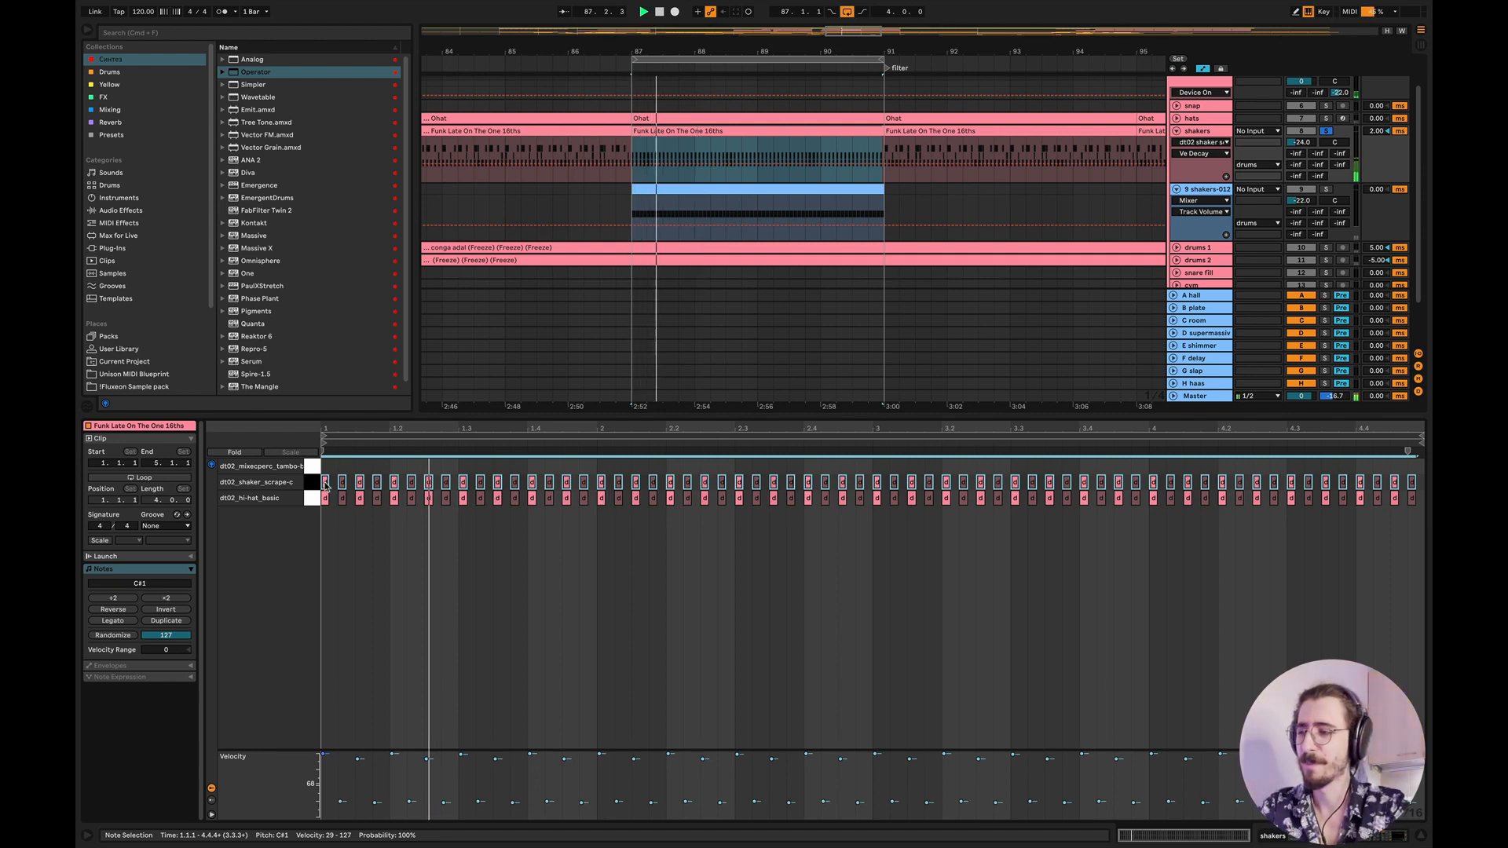
key(super+z)
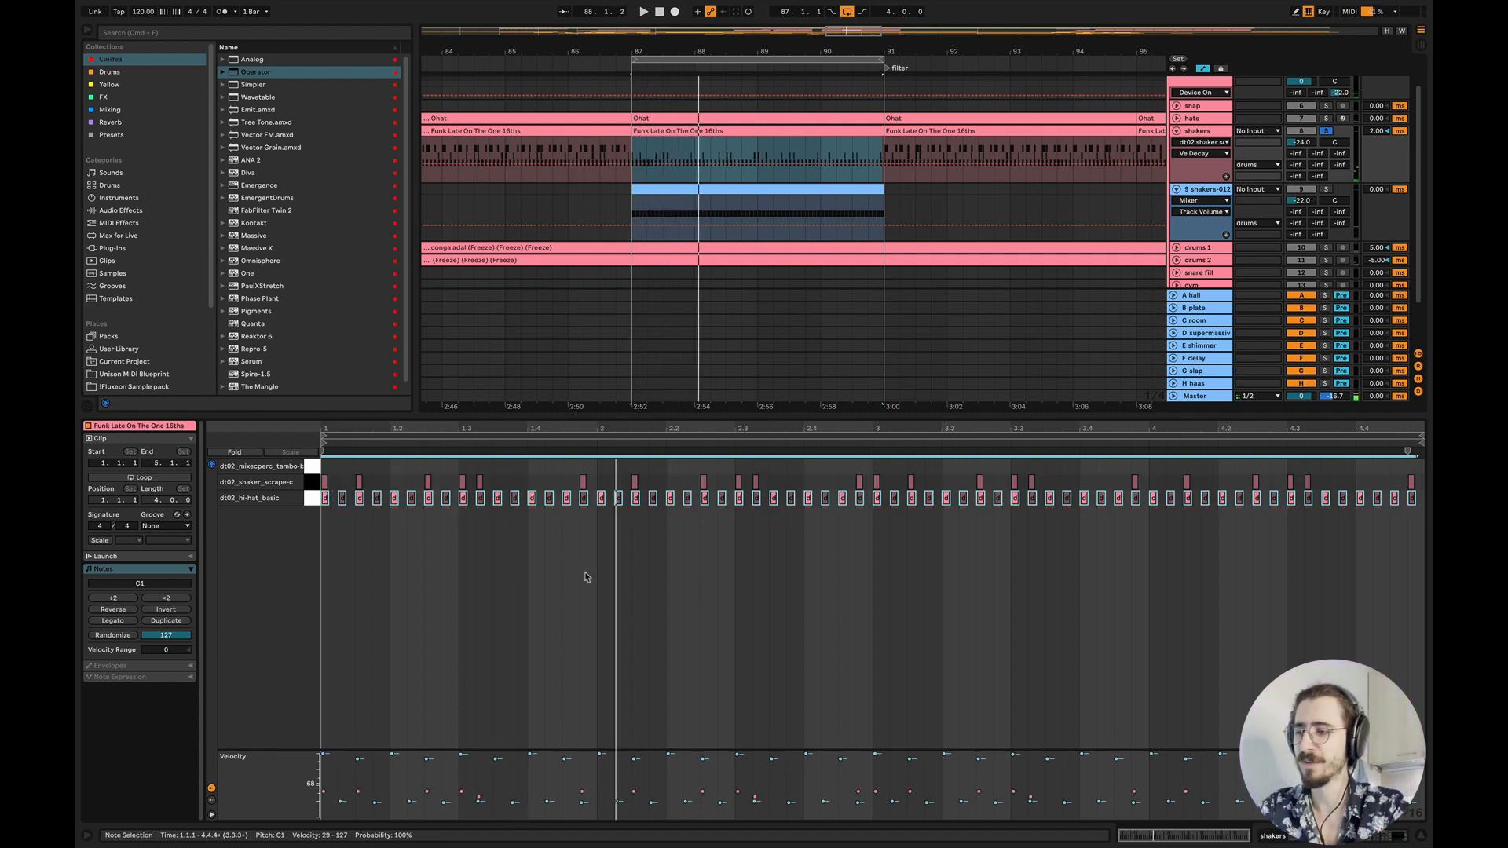
key(space)
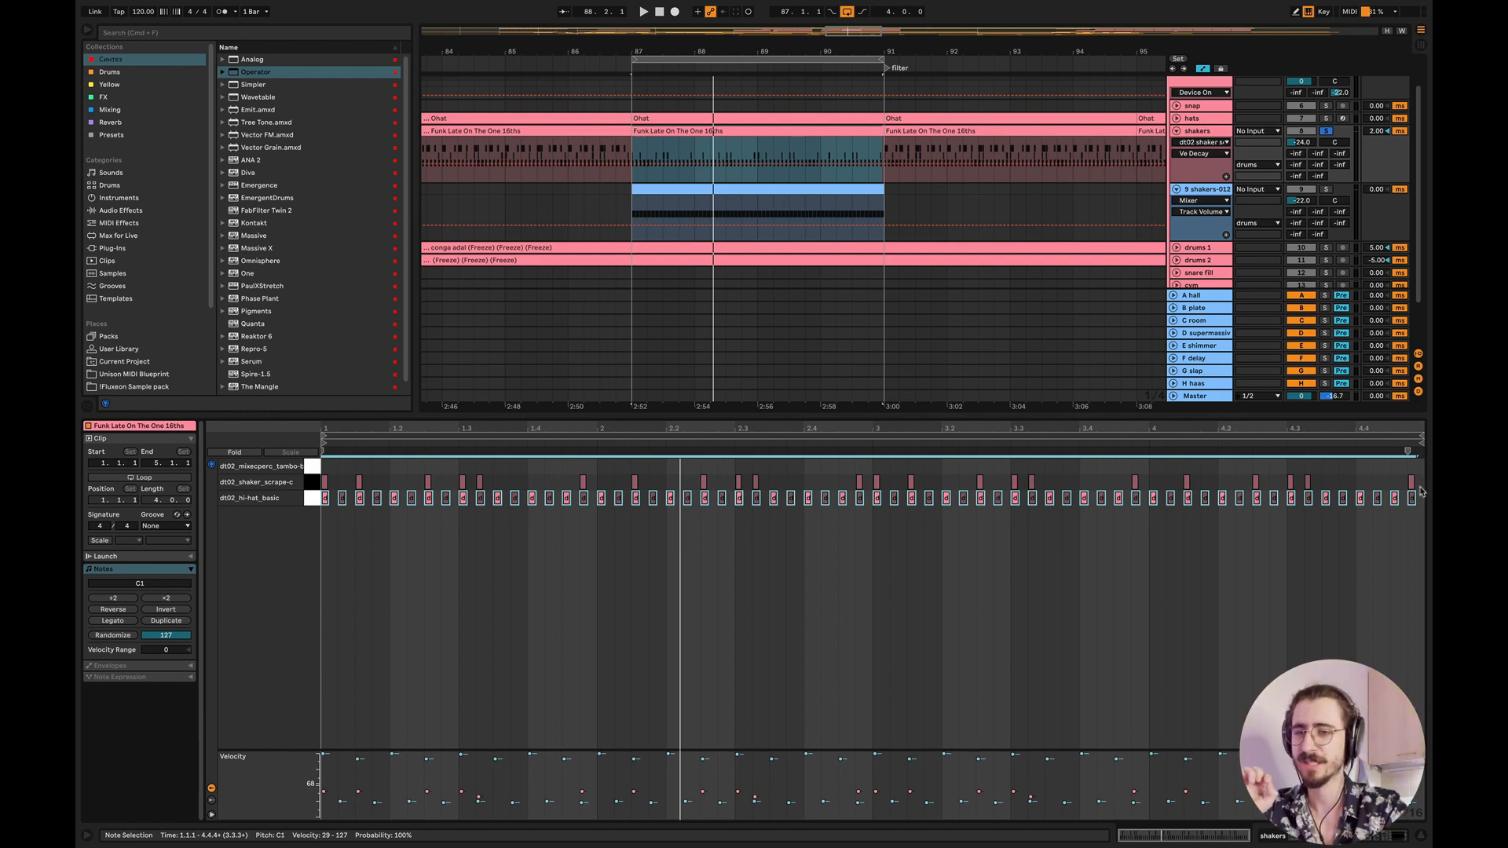
- Try shaker note velocities in the 75–93 range, audition them, and undo the velocity change and tambourine deletion
drag(1423, 485, 359, 480)
key(space)
key(space)
key(space)
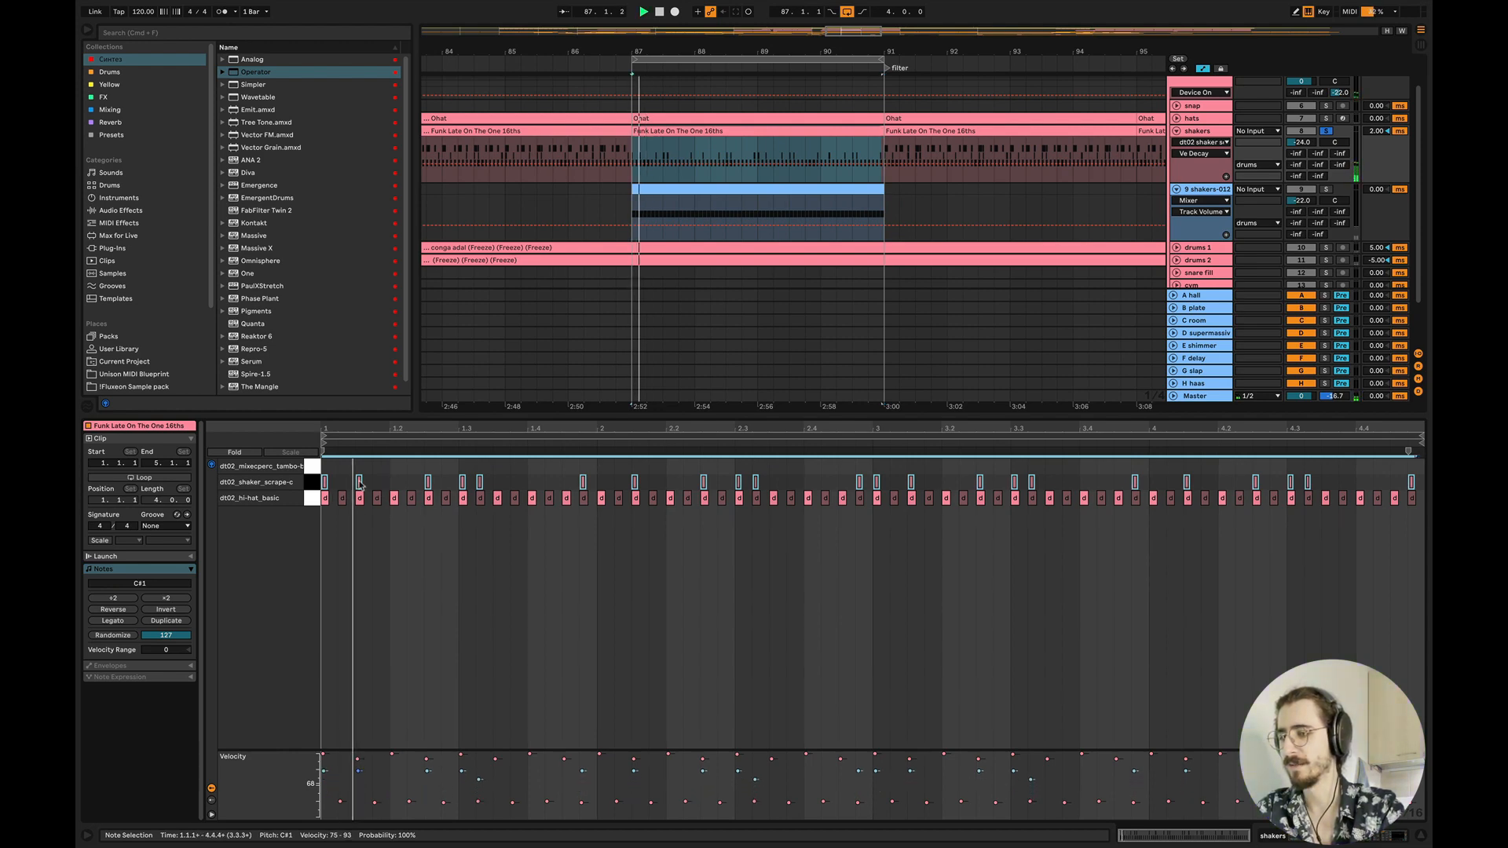
key(space)
key(super+z)
key(super+z)
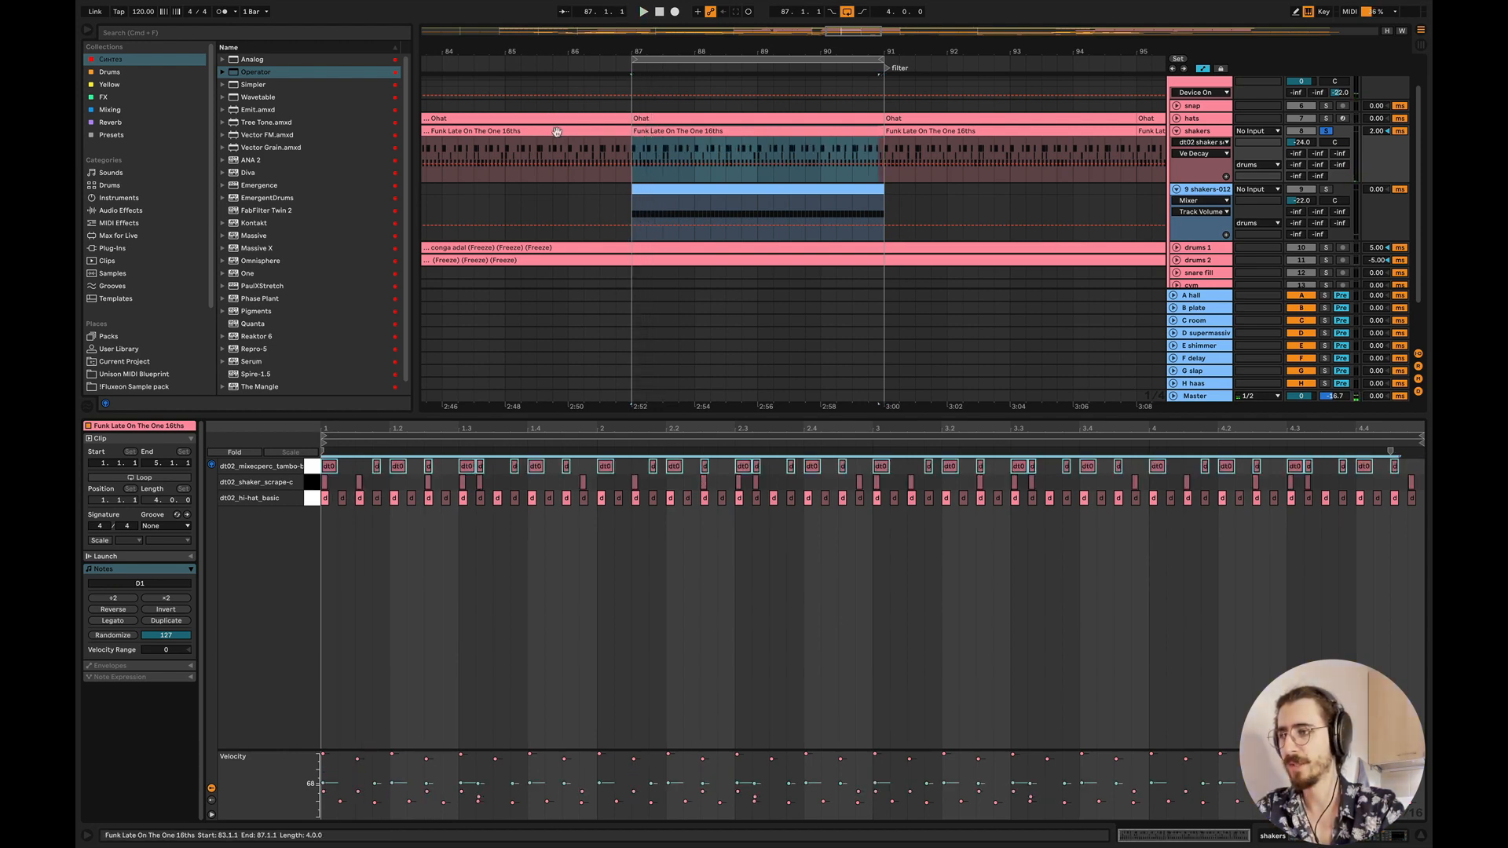
- Delete all shaker_scrape notes from the clip at bar 87 and toggle the Utility device on the shakers track
key(super+a)
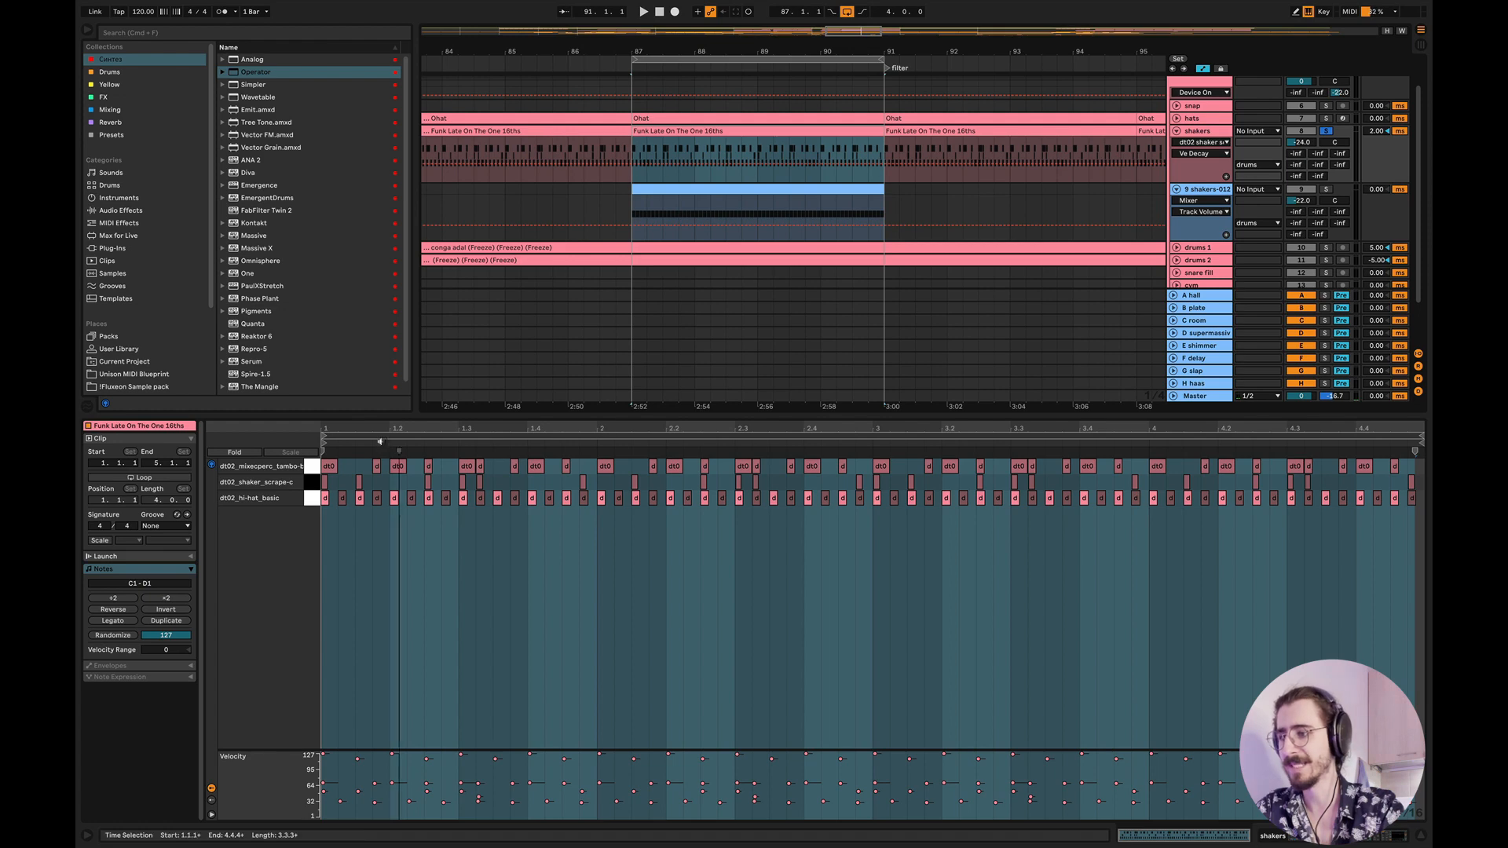
click(312, 483)
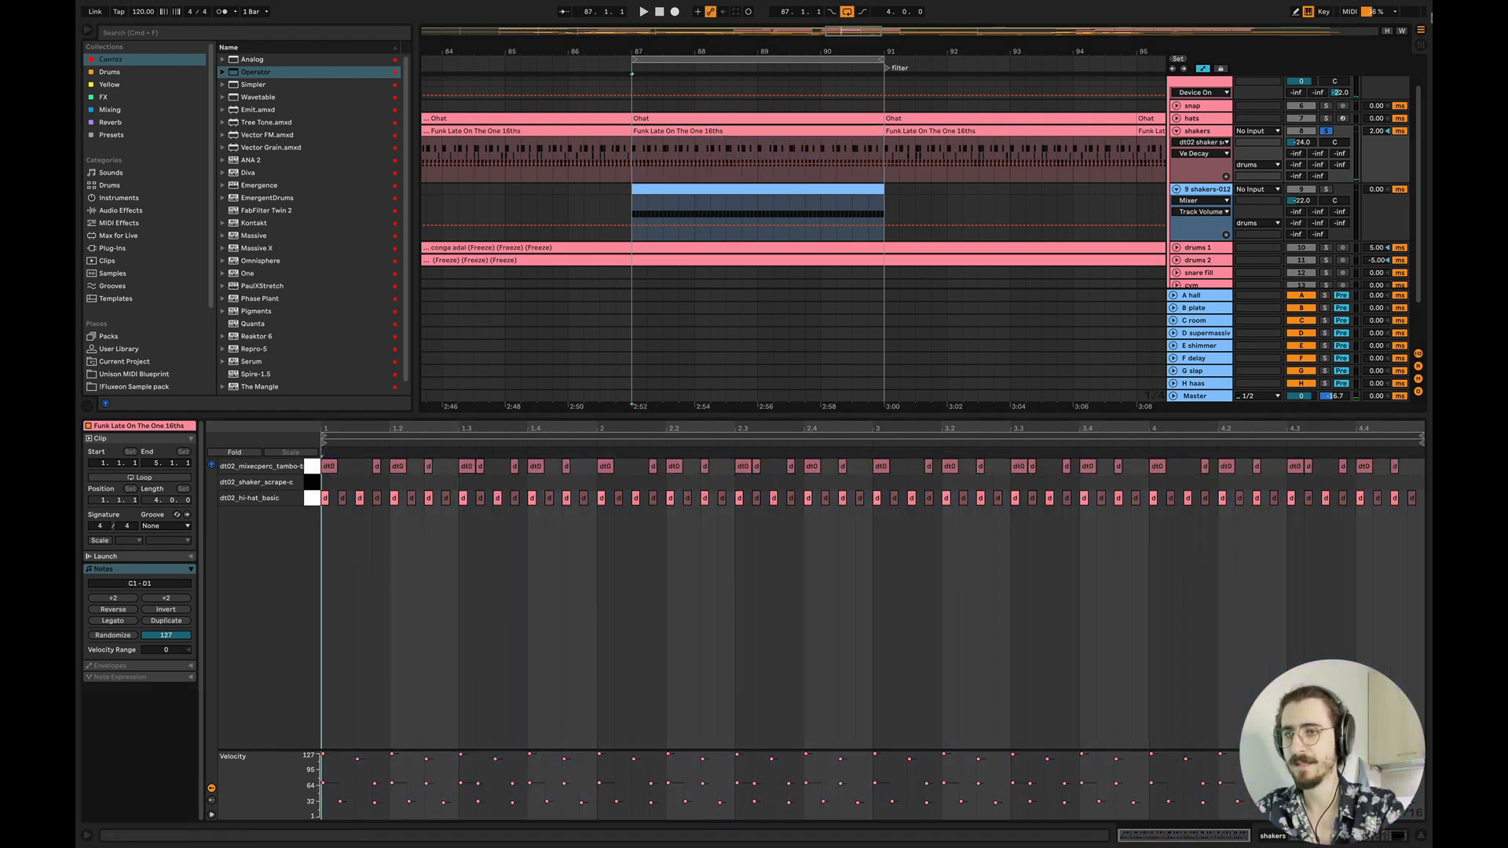
key(shift+Tab)
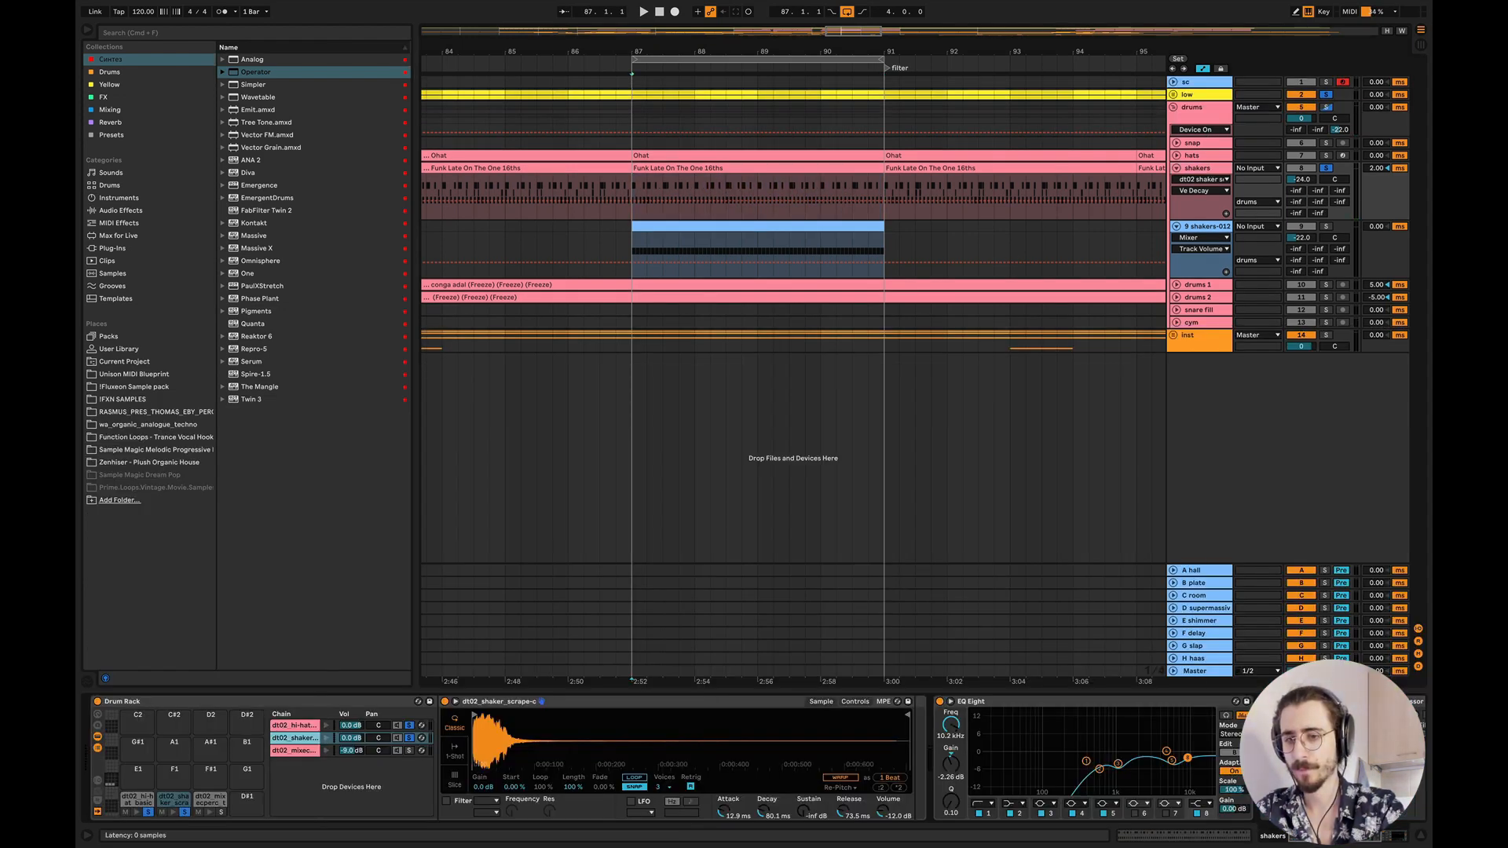
click(1263, 702)
- Delete all hi-hat notes from the clip at bar 87 and audition the remaining tambourine notes
double_click(811, 168)
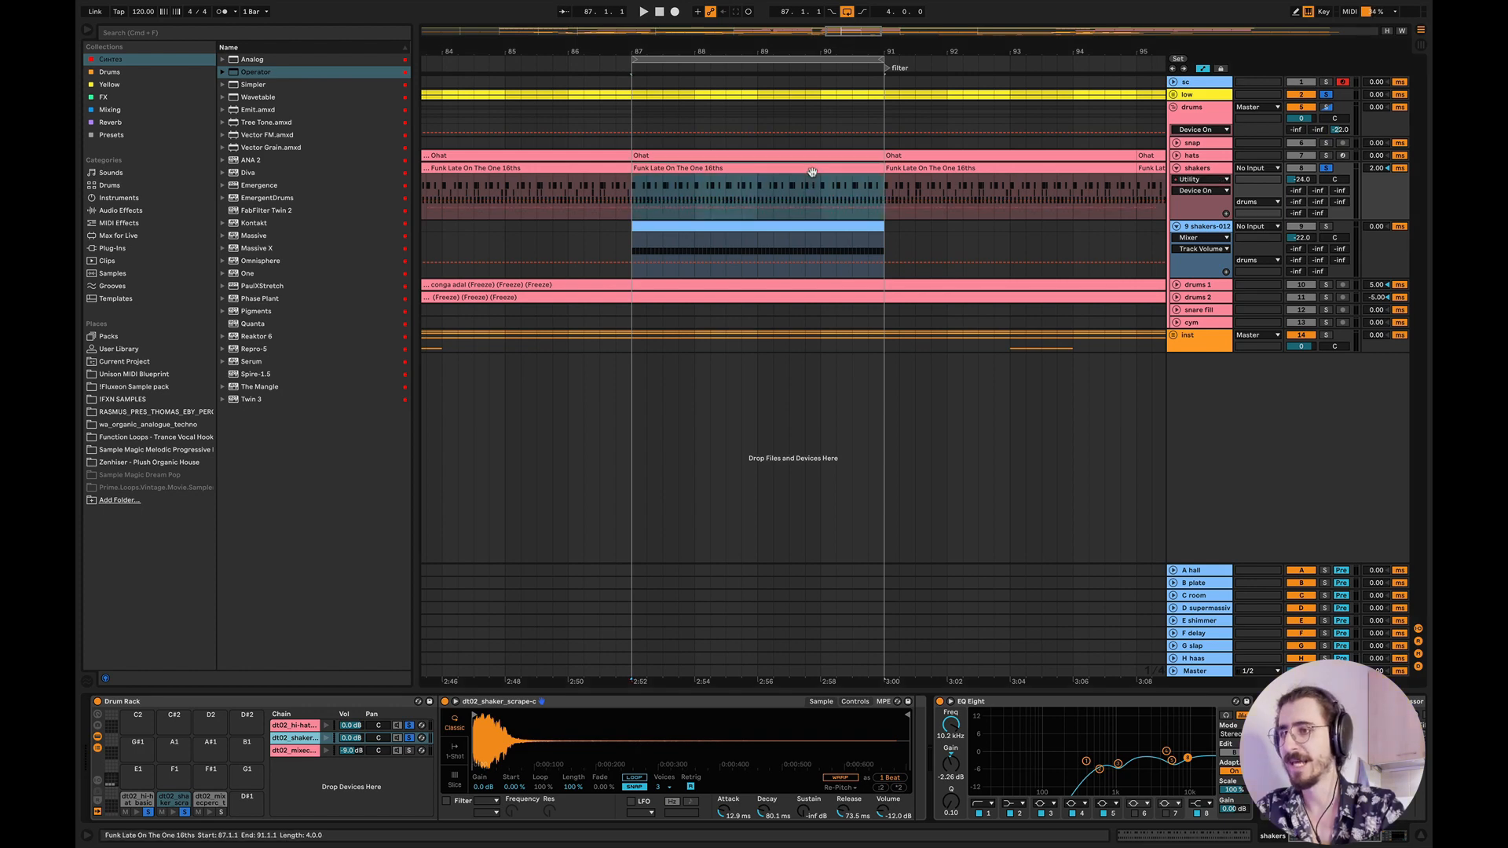
click(310, 500)
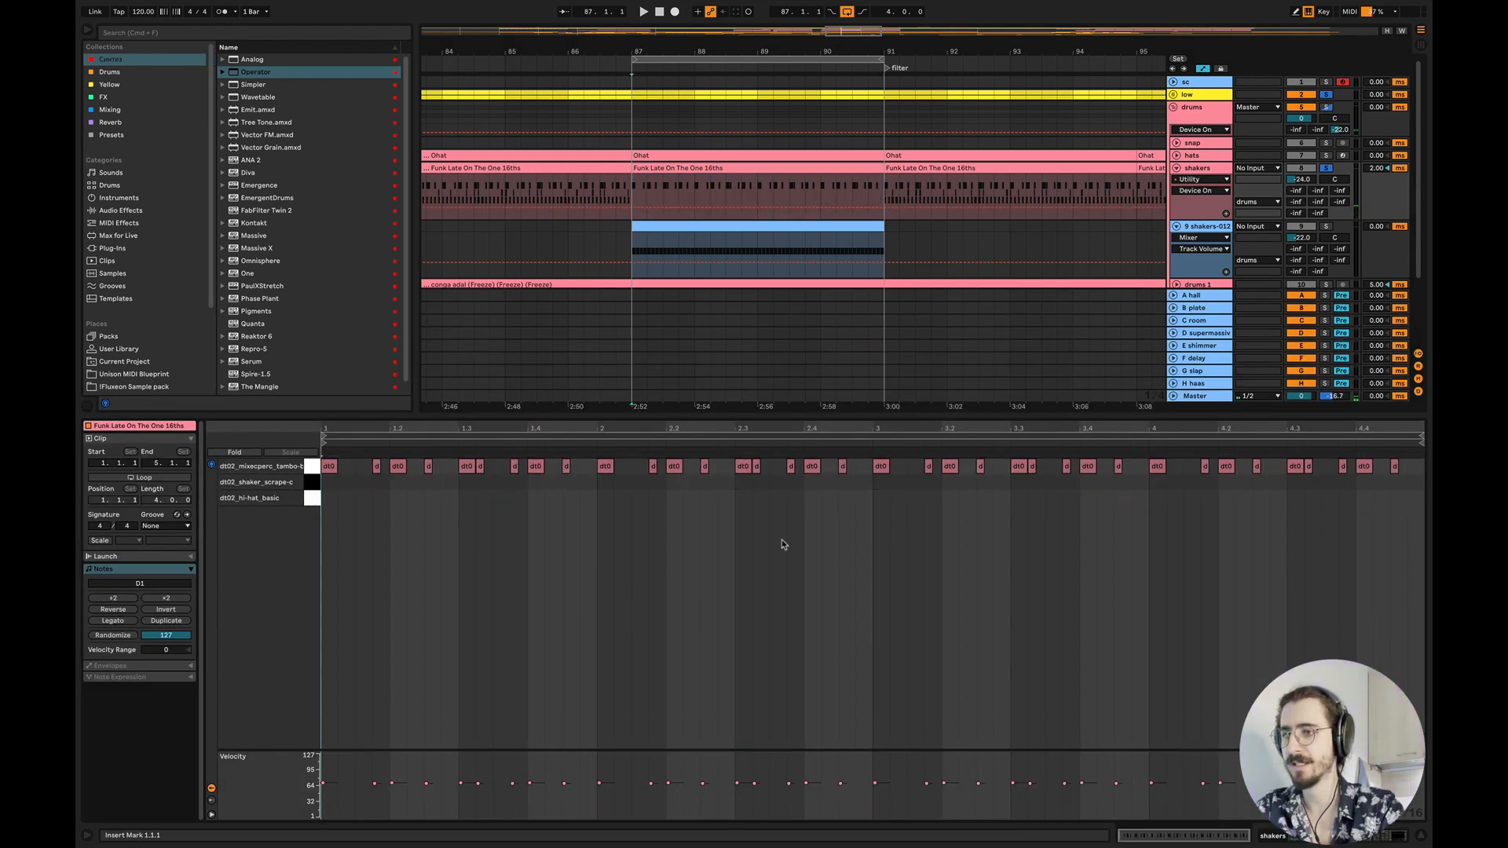
key(space)
- Turn off the solo on the dt02_shaker chain in the Drum Rack and select the shakers clip at bar 87
key(shift+Tab)
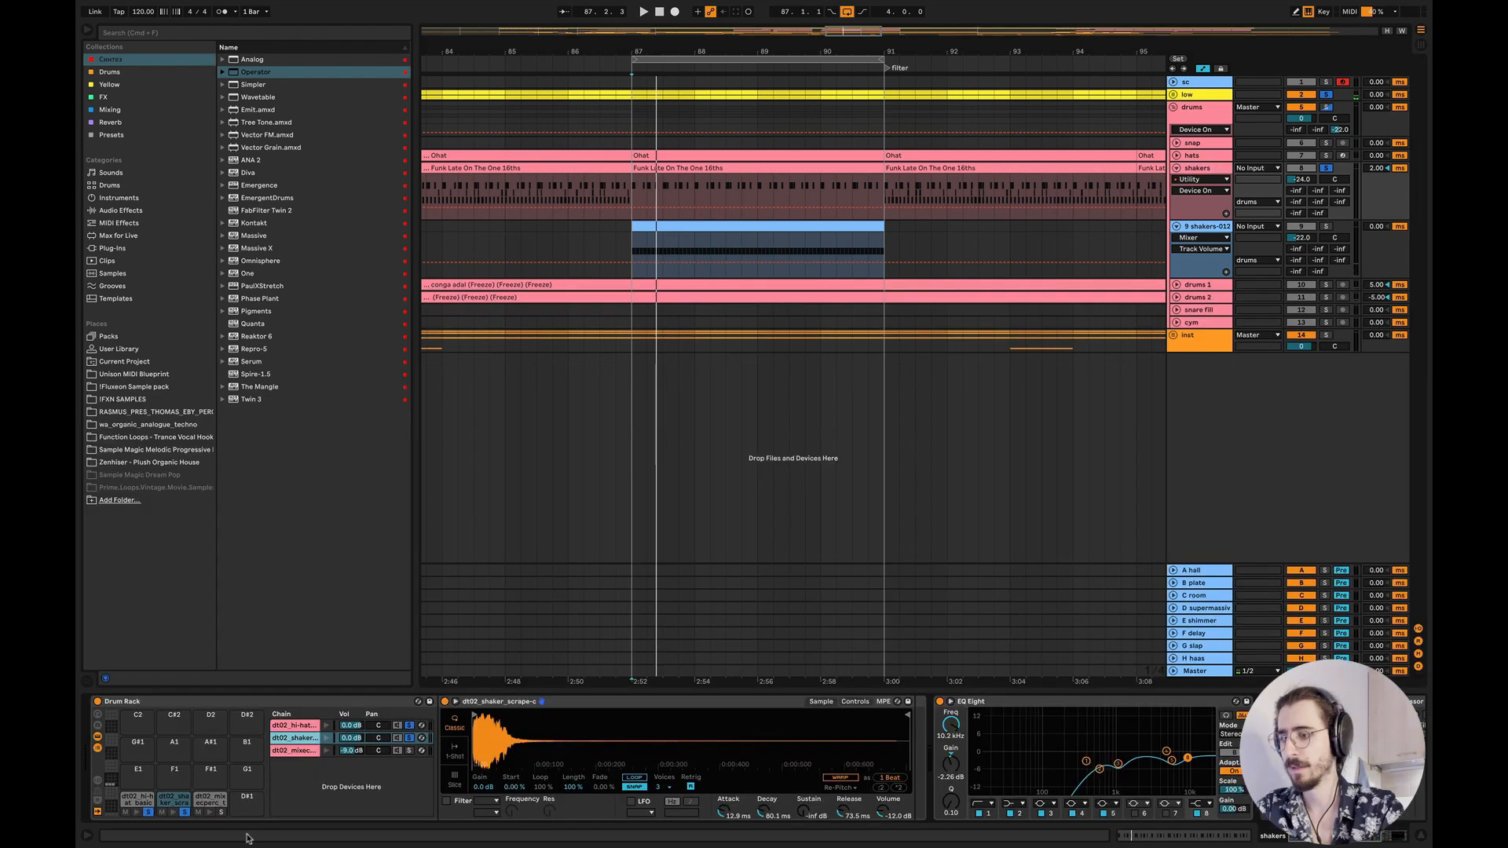
click(410, 738)
click(762, 168)
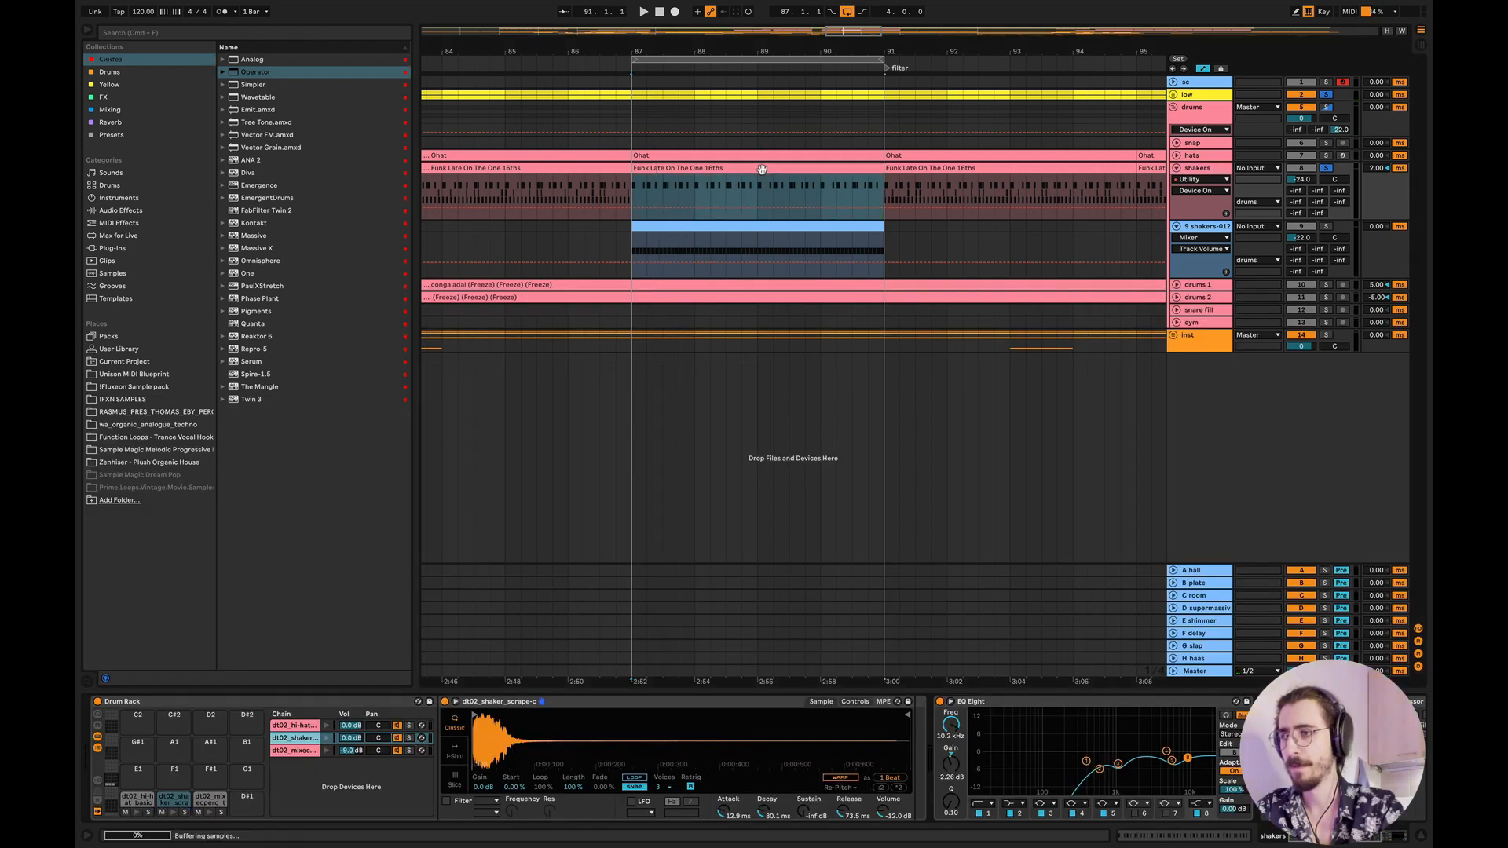
- Undo the hi-hat and shaker note deletions in the clip at bar 87 and audition the full pattern
key(shift+Tab)
key(space)
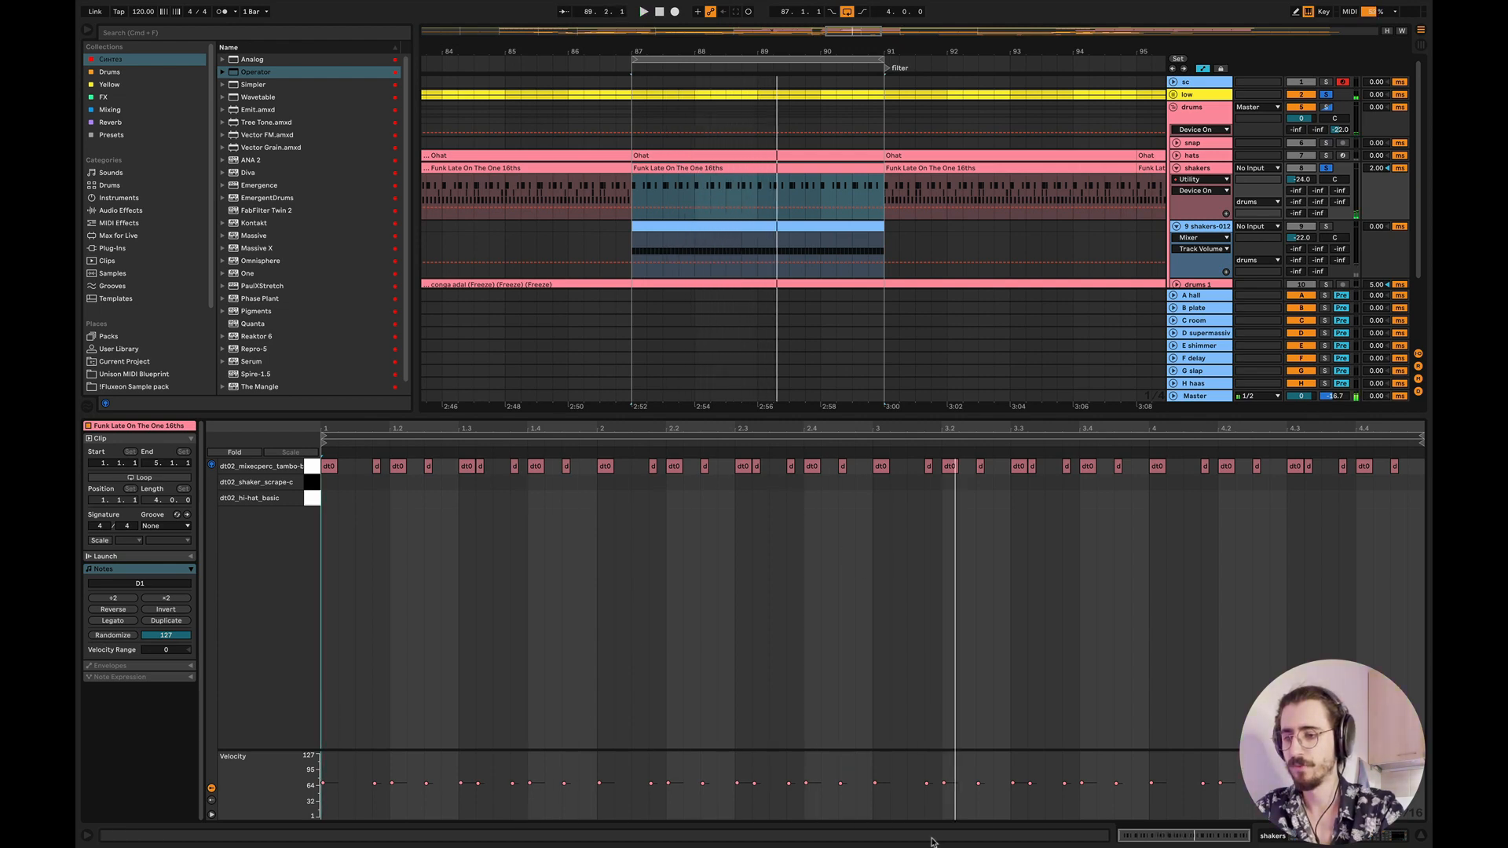
key(super+z)
key(super+z)
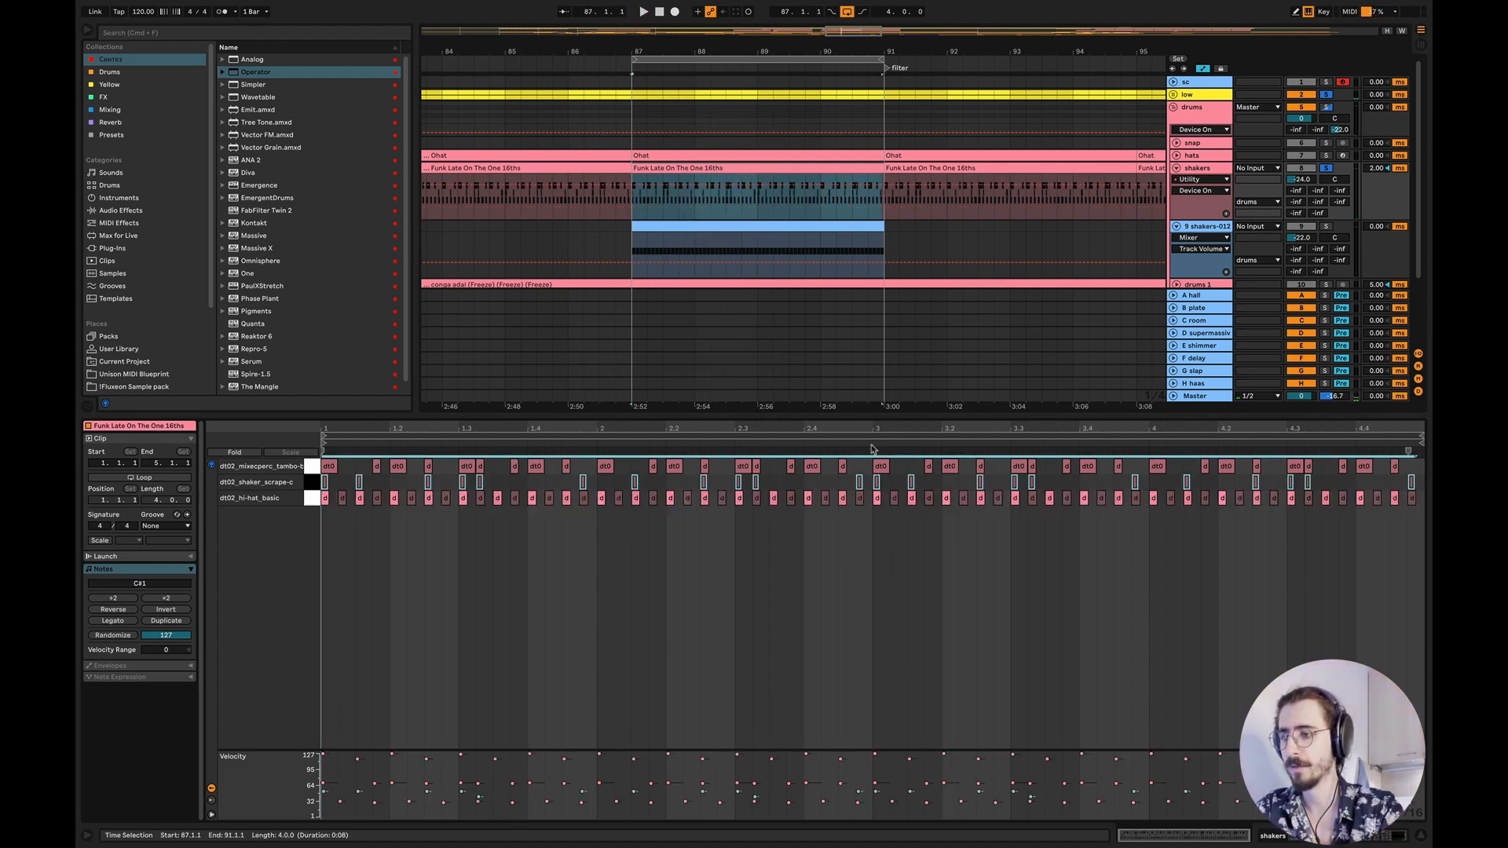
key(space)
key(space)
- Delete the Utility device from the shakers track and audition the clip at bar 87
key(shift+Tab)
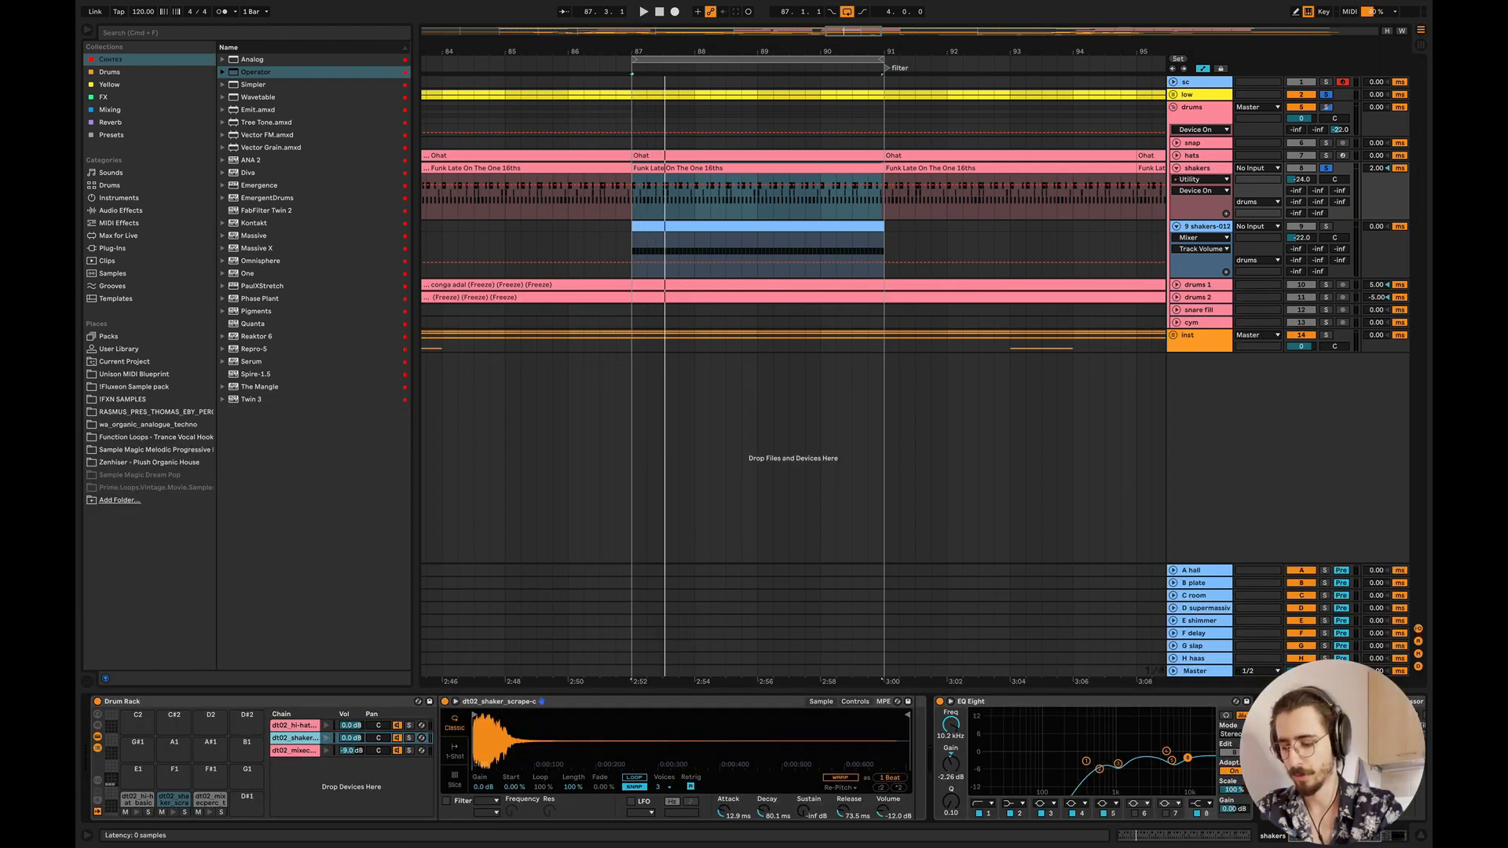
key(Delete)
click(714, 166)
key(space)
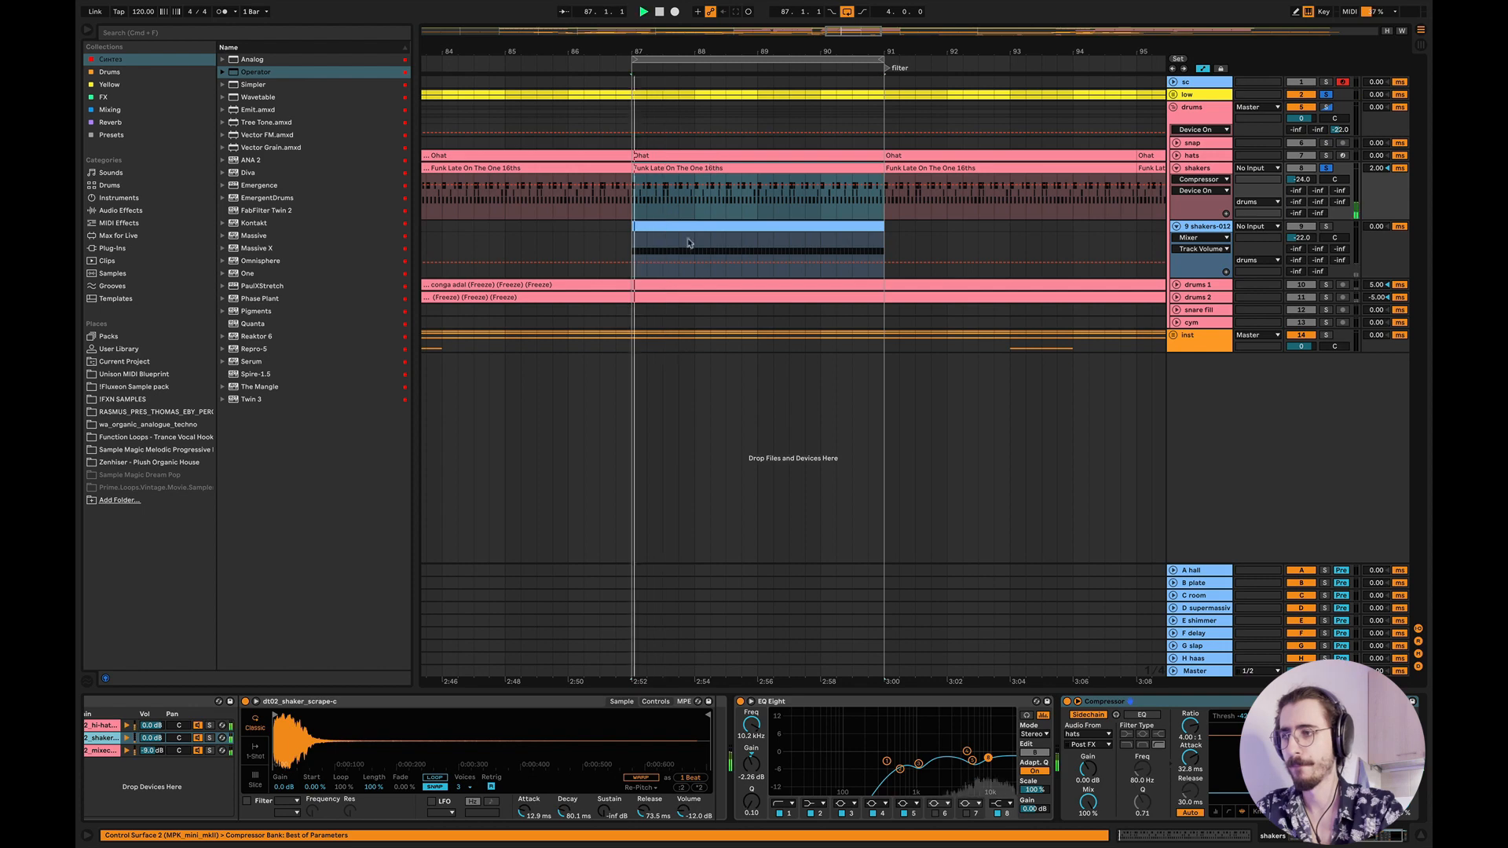
- Stop playback and examine the shaker, tambourine and hi-hat note rows of the clip, looking closely at the hi-hat pattern
key(shift+Tab)
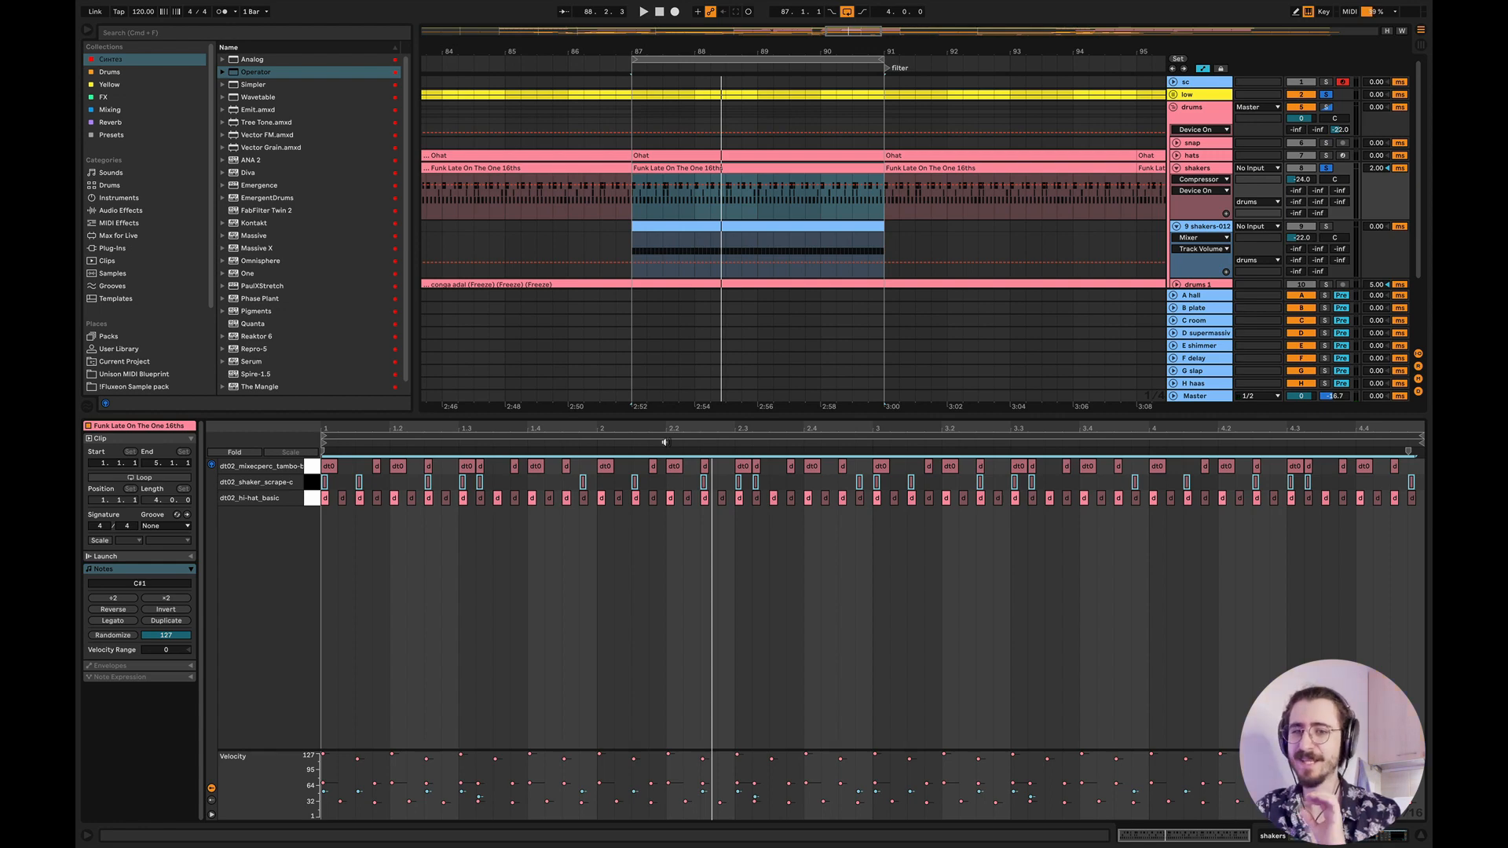
key(space)
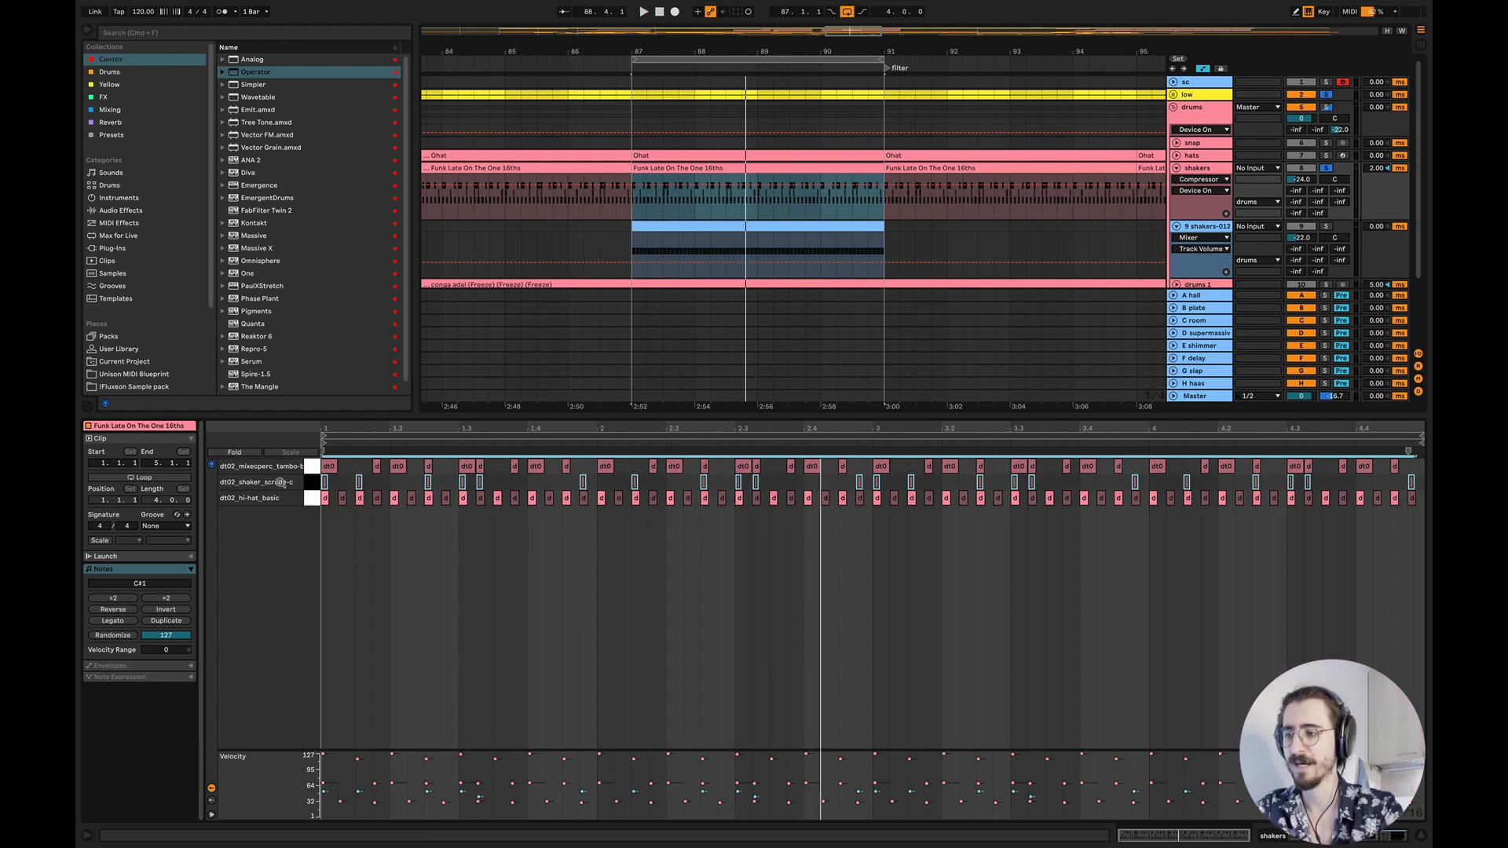
click(311, 484)
click(311, 484)
click(312, 468)
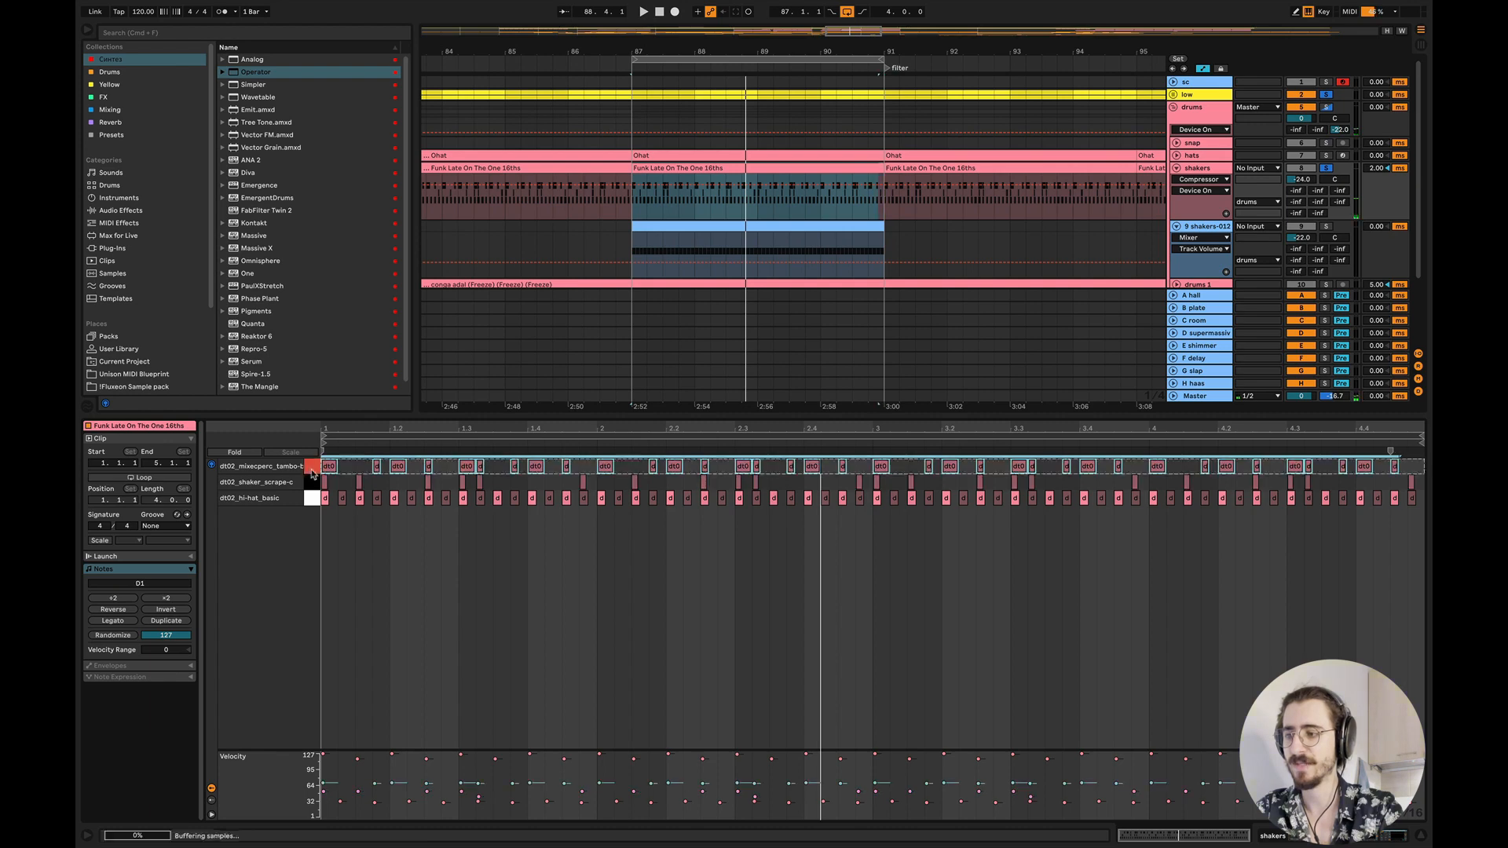
click(313, 499)
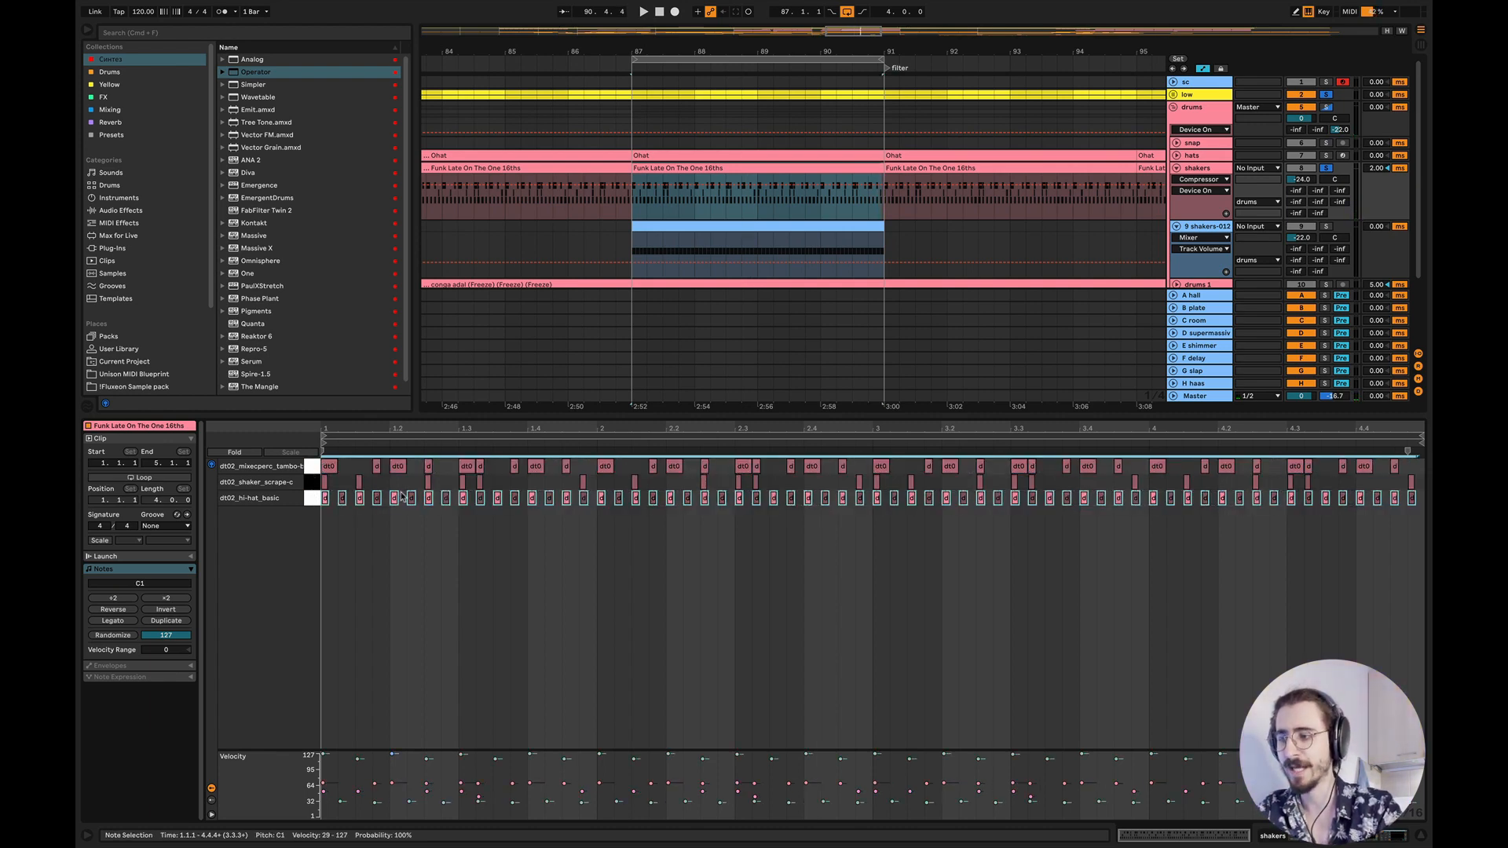
scroll(393, 497, up, 5)
scroll(416, 505, left, 3)
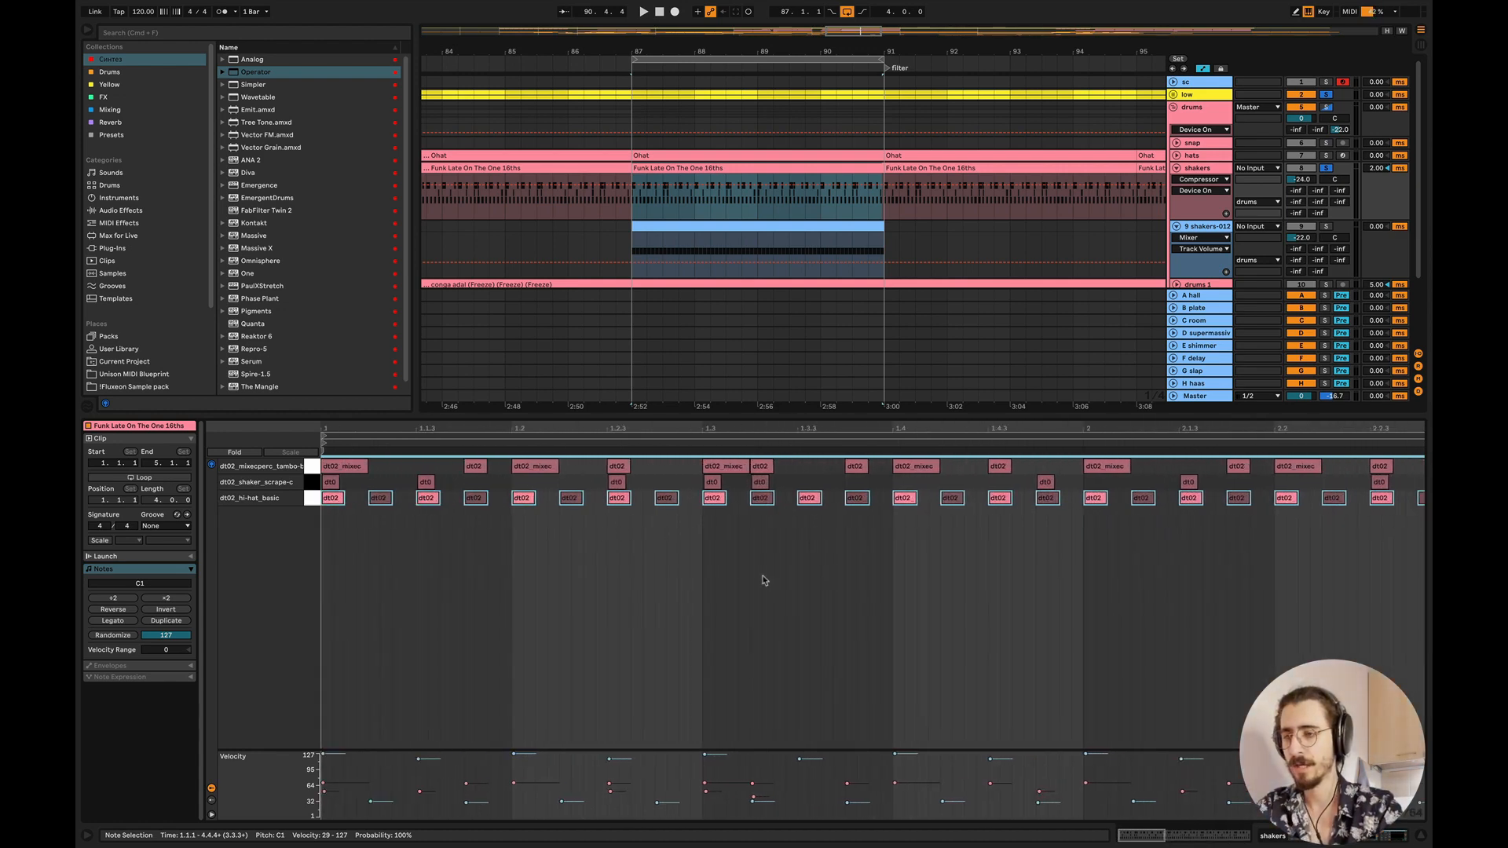
scroll(764, 580, down, 5)
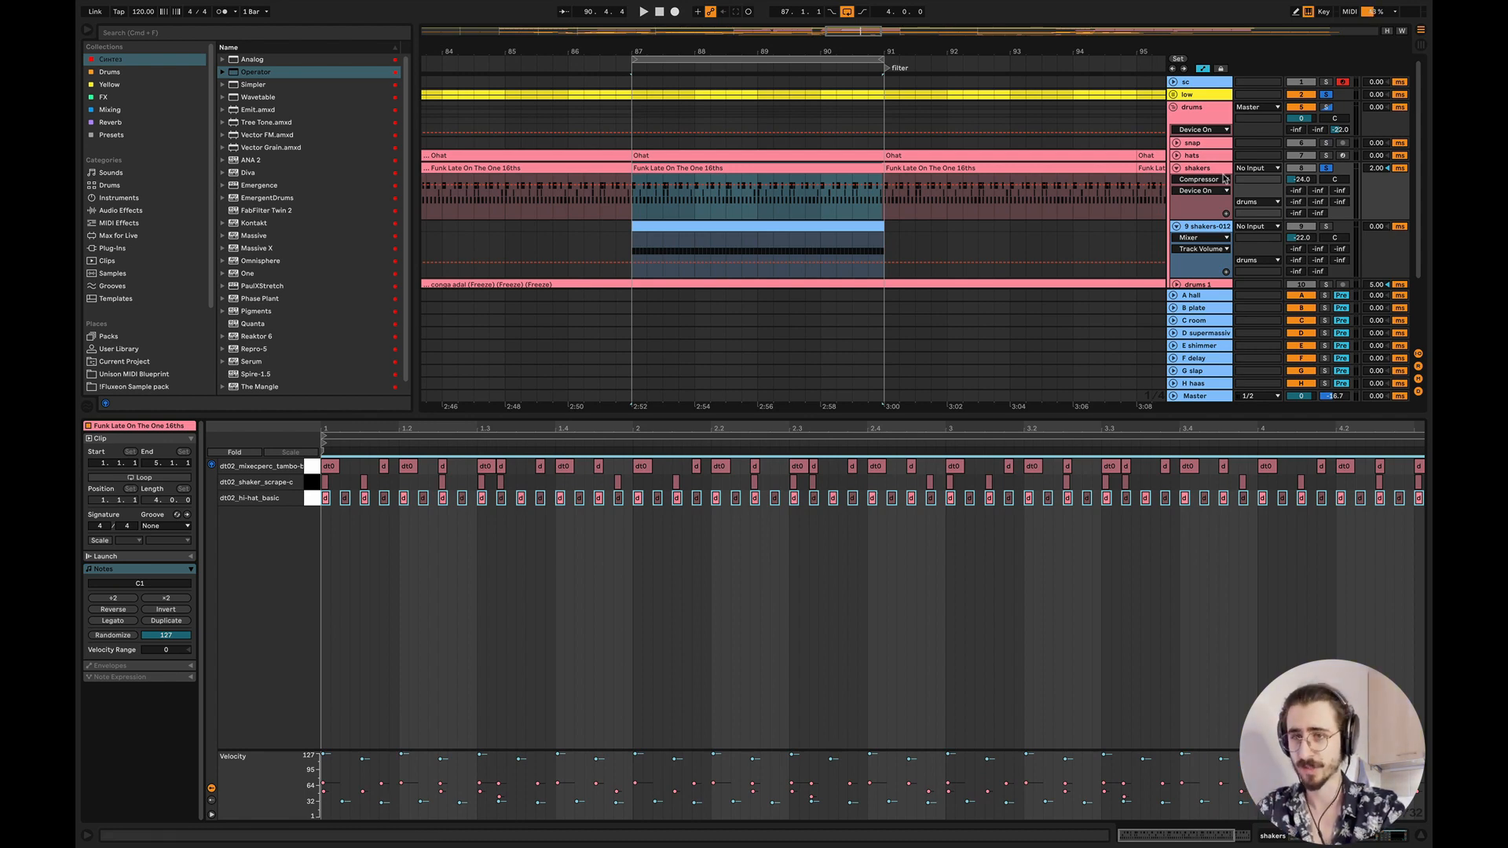
- Examine the sampler settings and effects of the hi-hat and tambourine chains in the shakers Drum Rack
key(shift+Tab)
scroll(574, 751, left, 5)
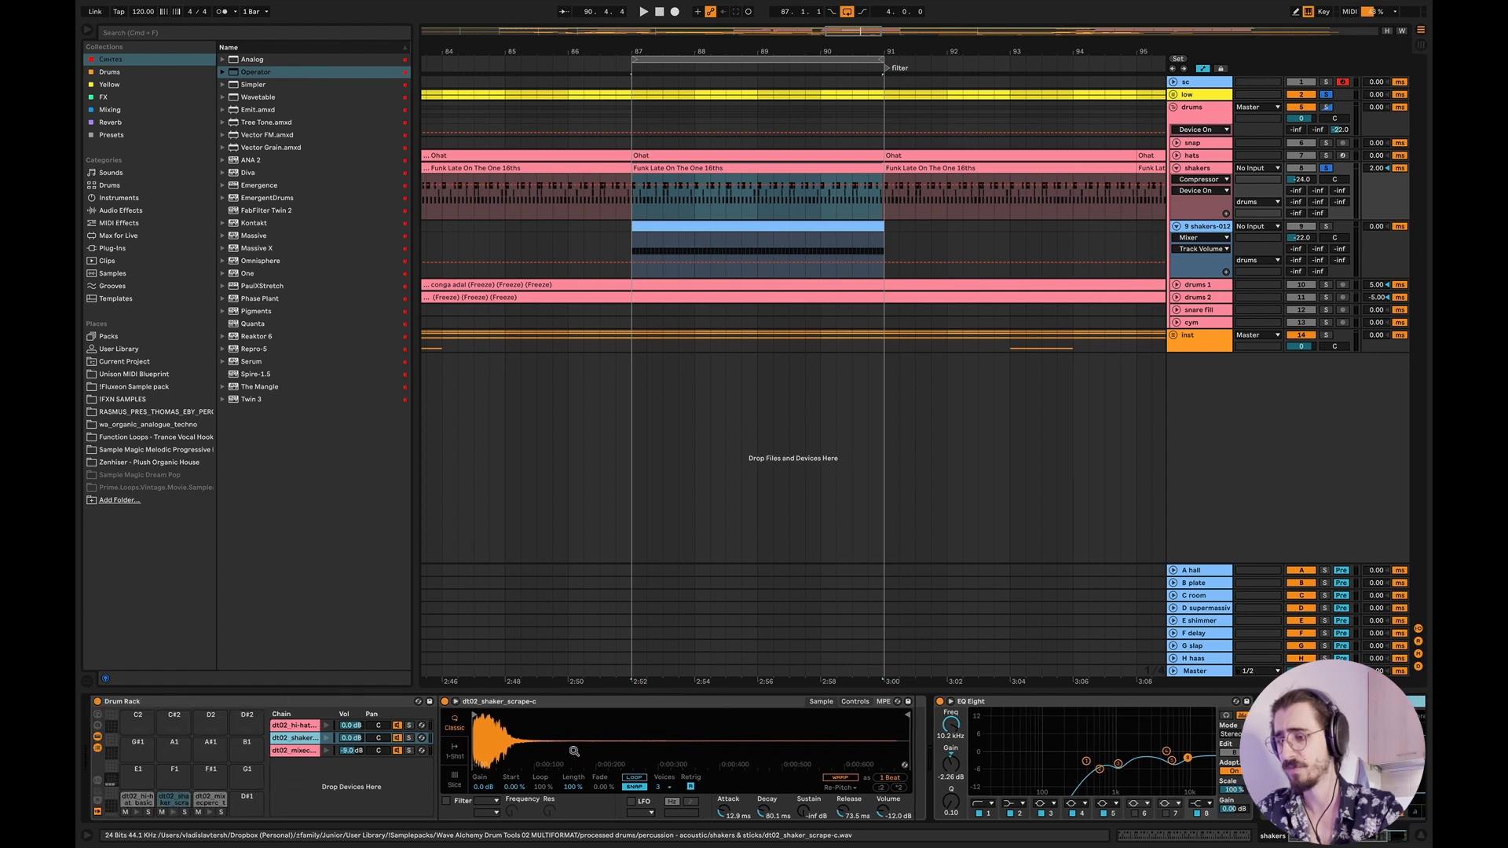
click(300, 726)
click(290, 751)
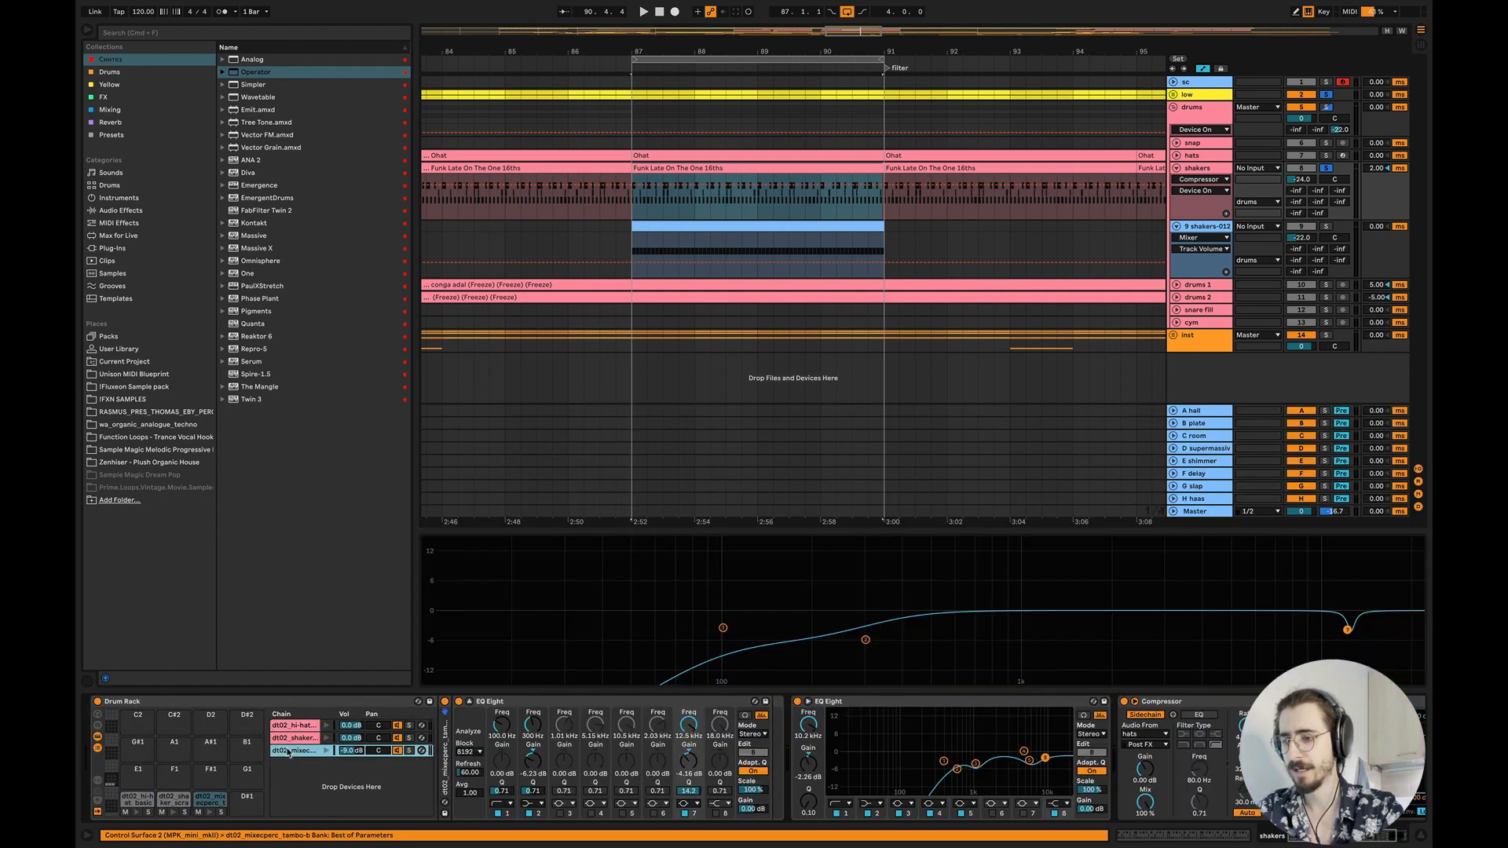
double_click(297, 755)
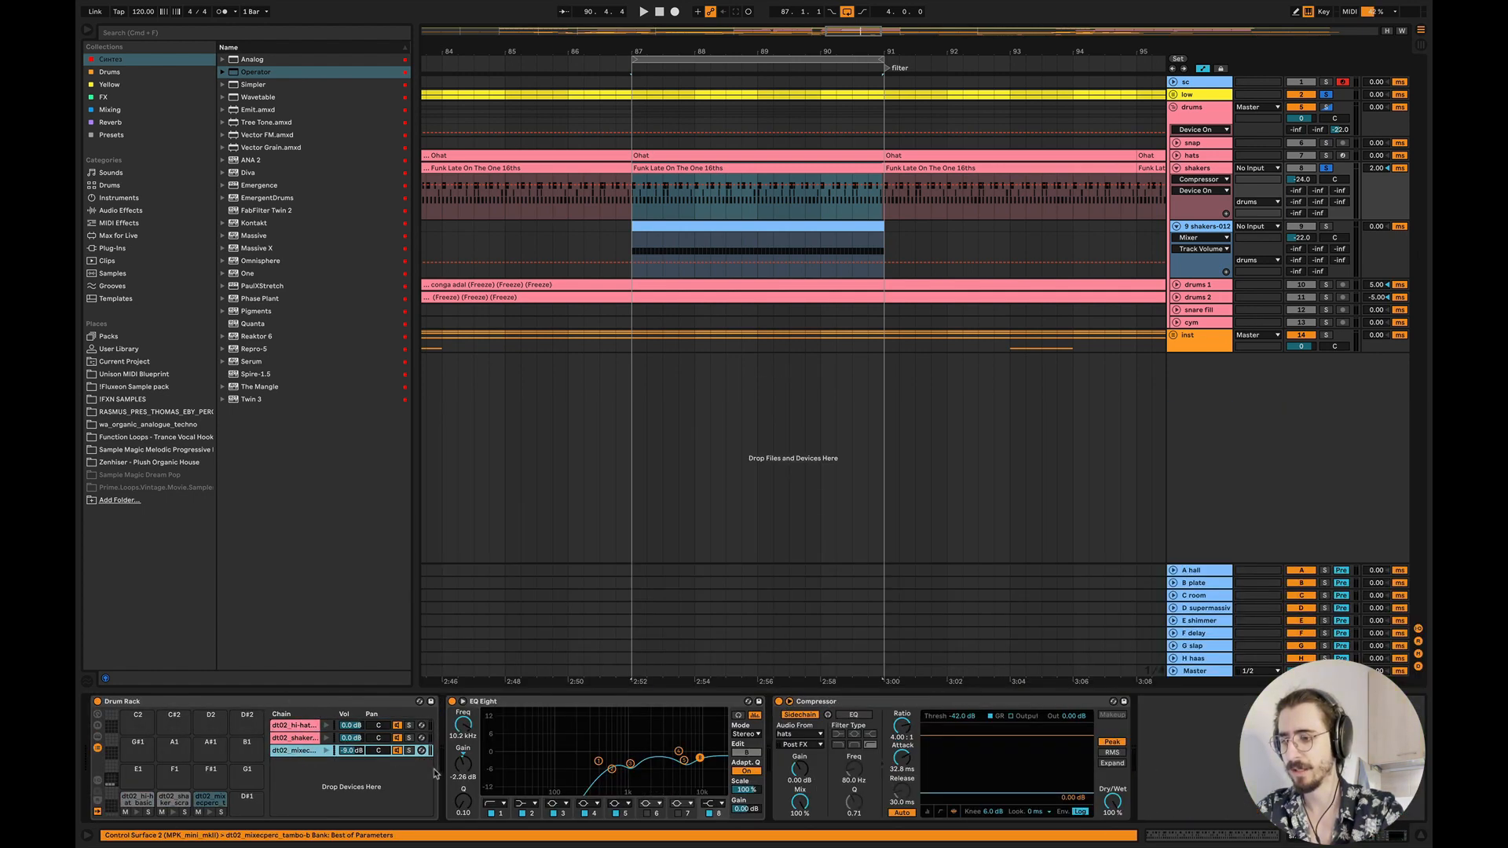
double_click(305, 752)
double_click(443, 760)
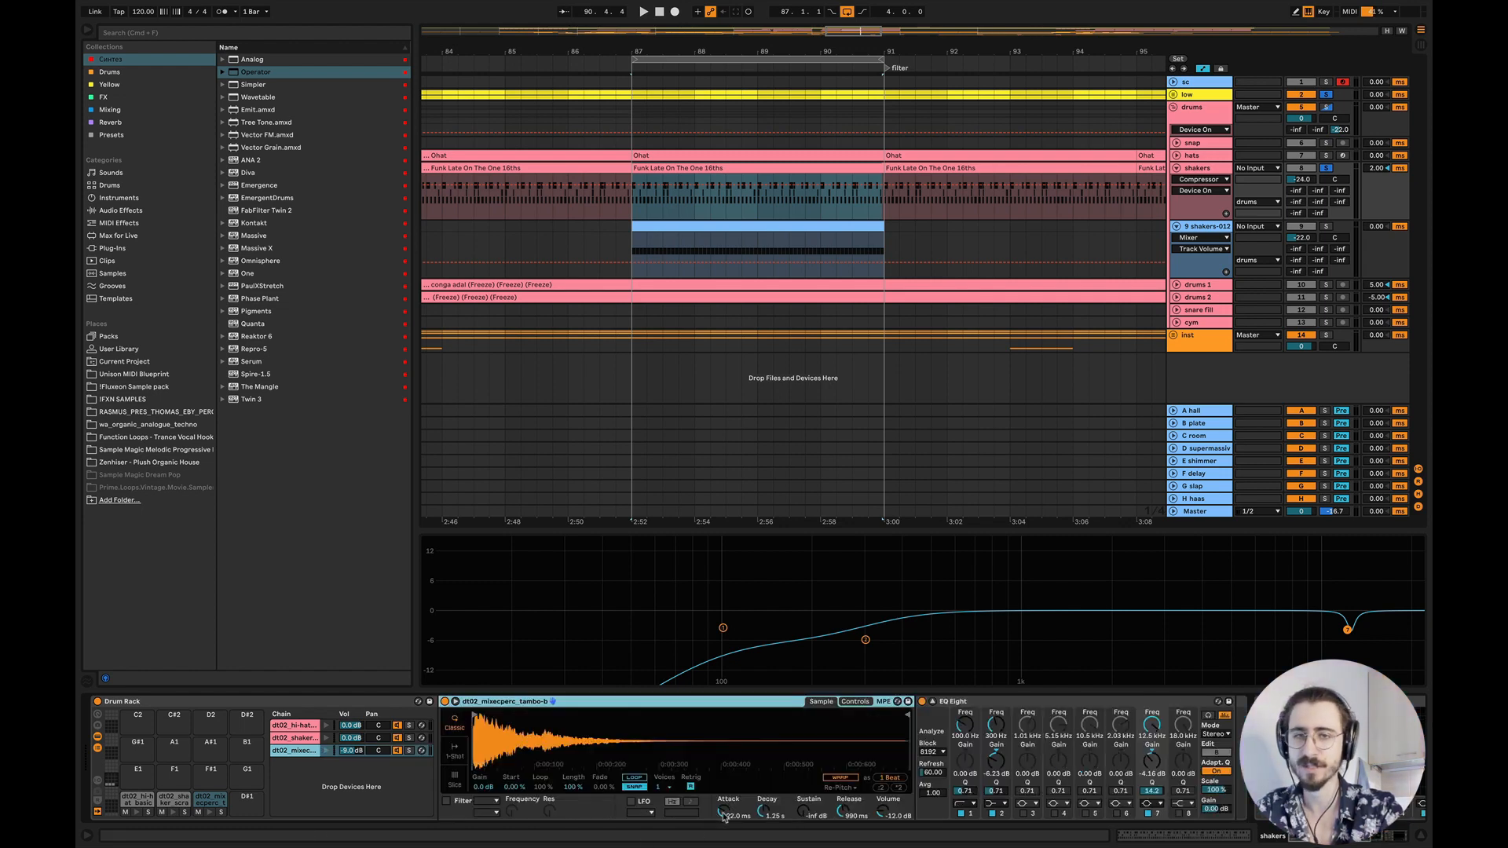
click(304, 728)
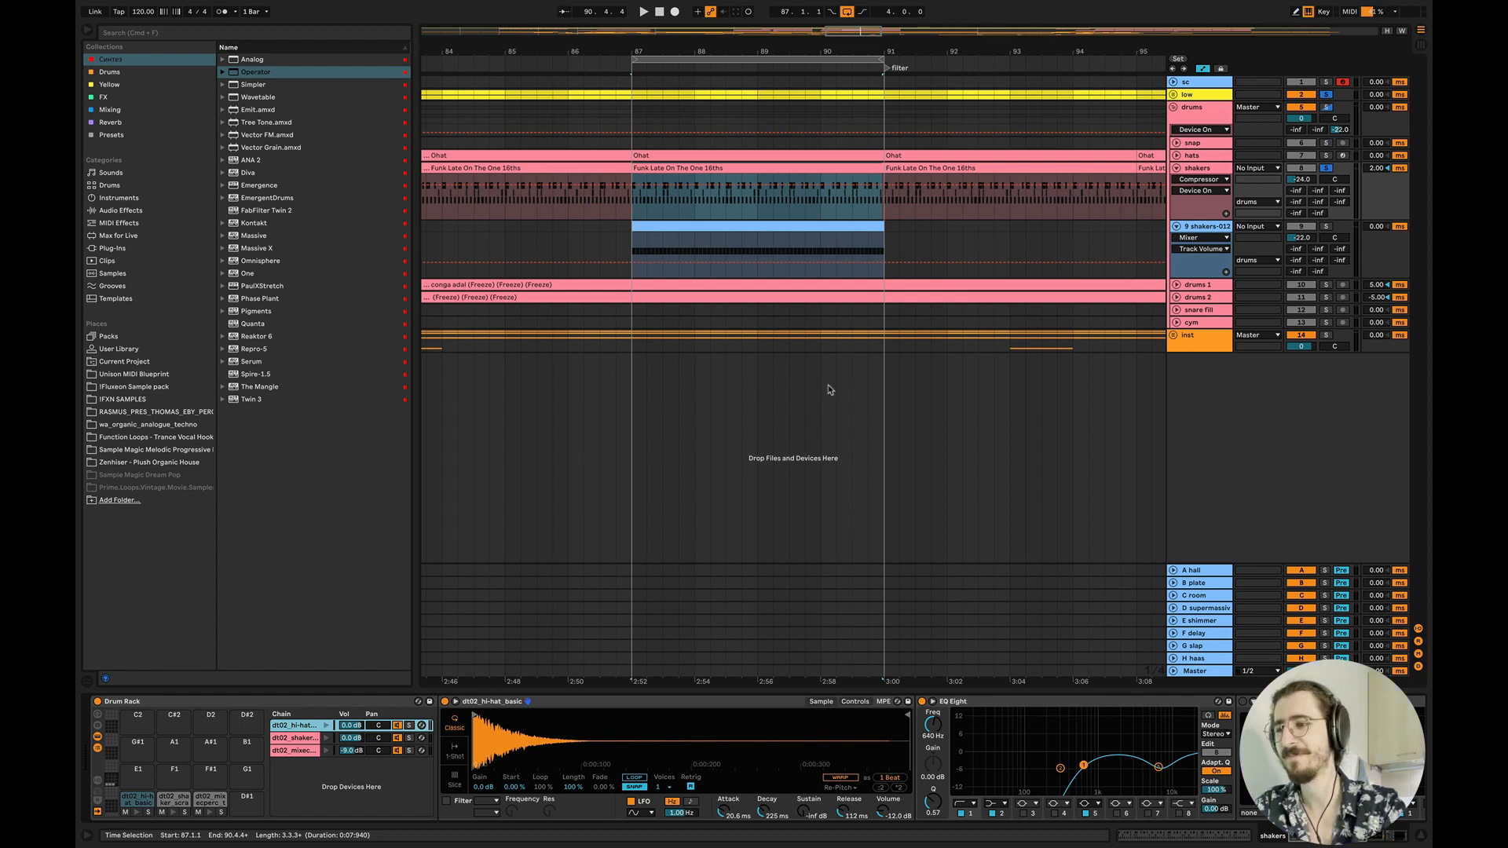
- Audition the layered shakers clip at bar 87, and solo the 9 shakers-012 track instead to compare its C3 pattern
double_click(672, 167)
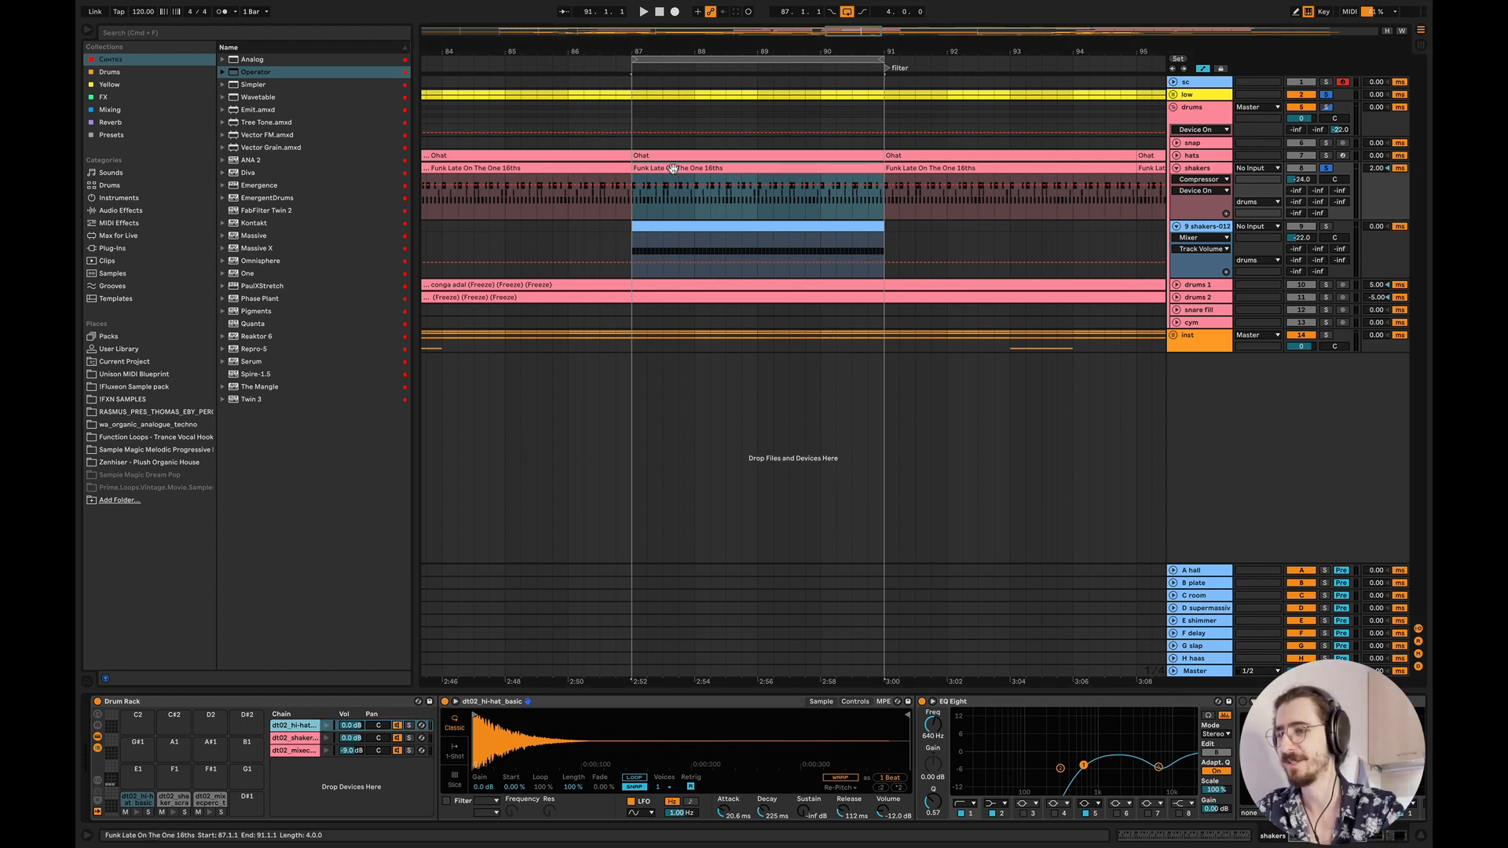
key(super+a)
key(space)
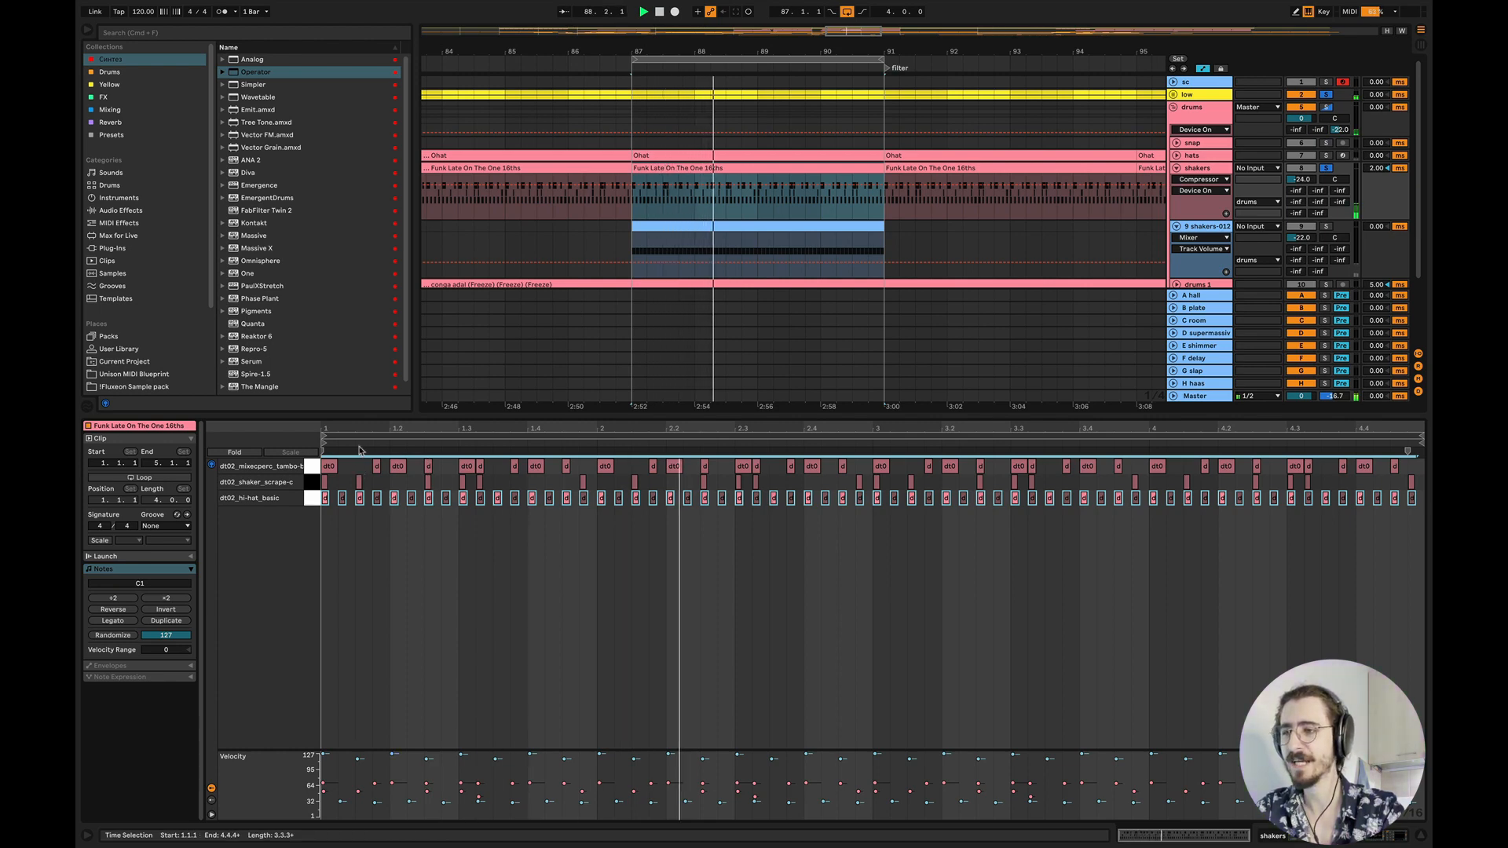
click(1326, 168)
click(1326, 226)
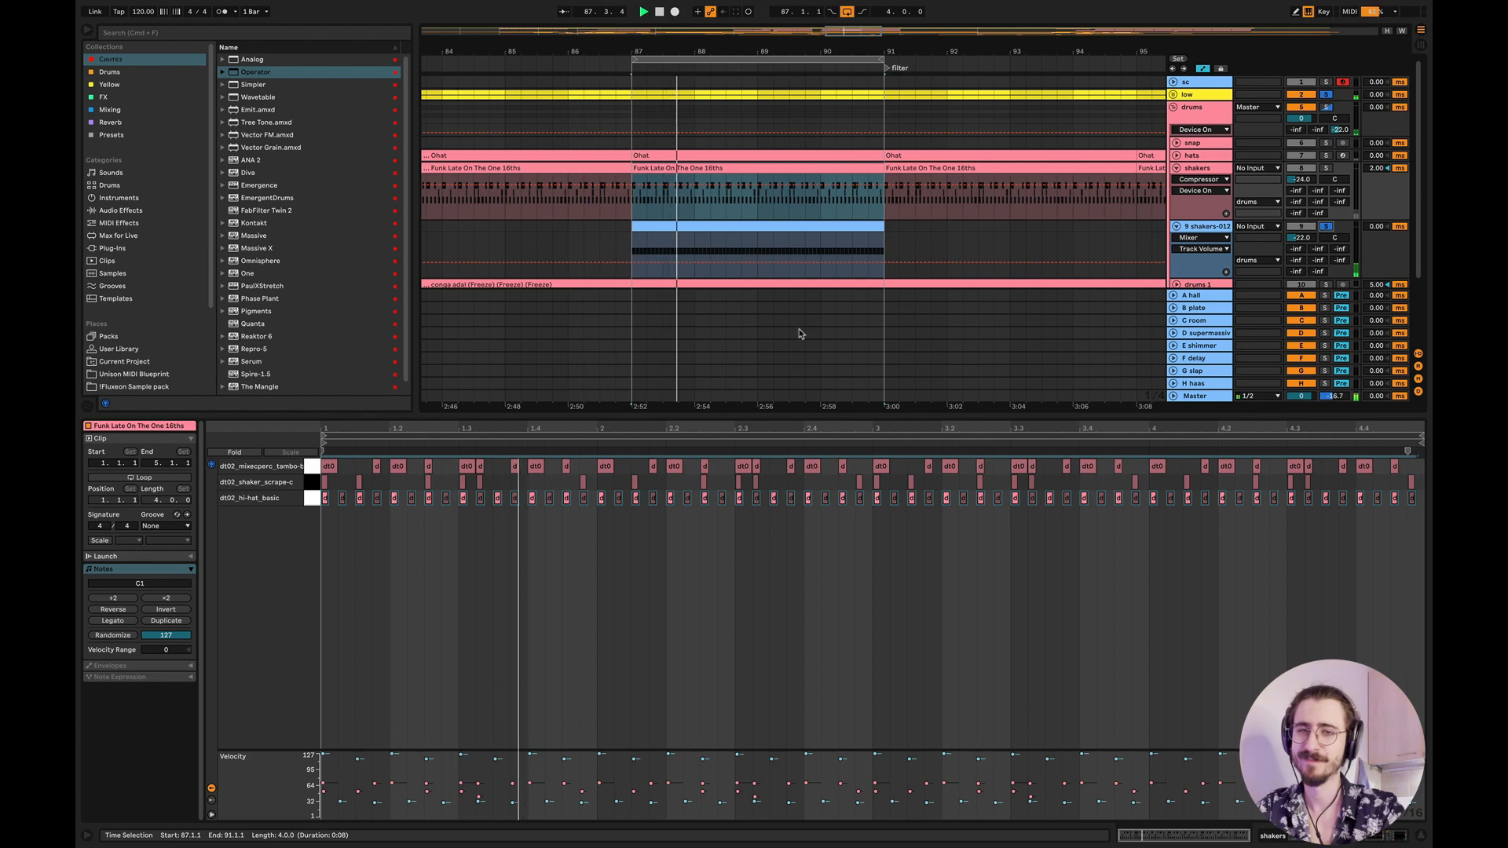
click(809, 269)
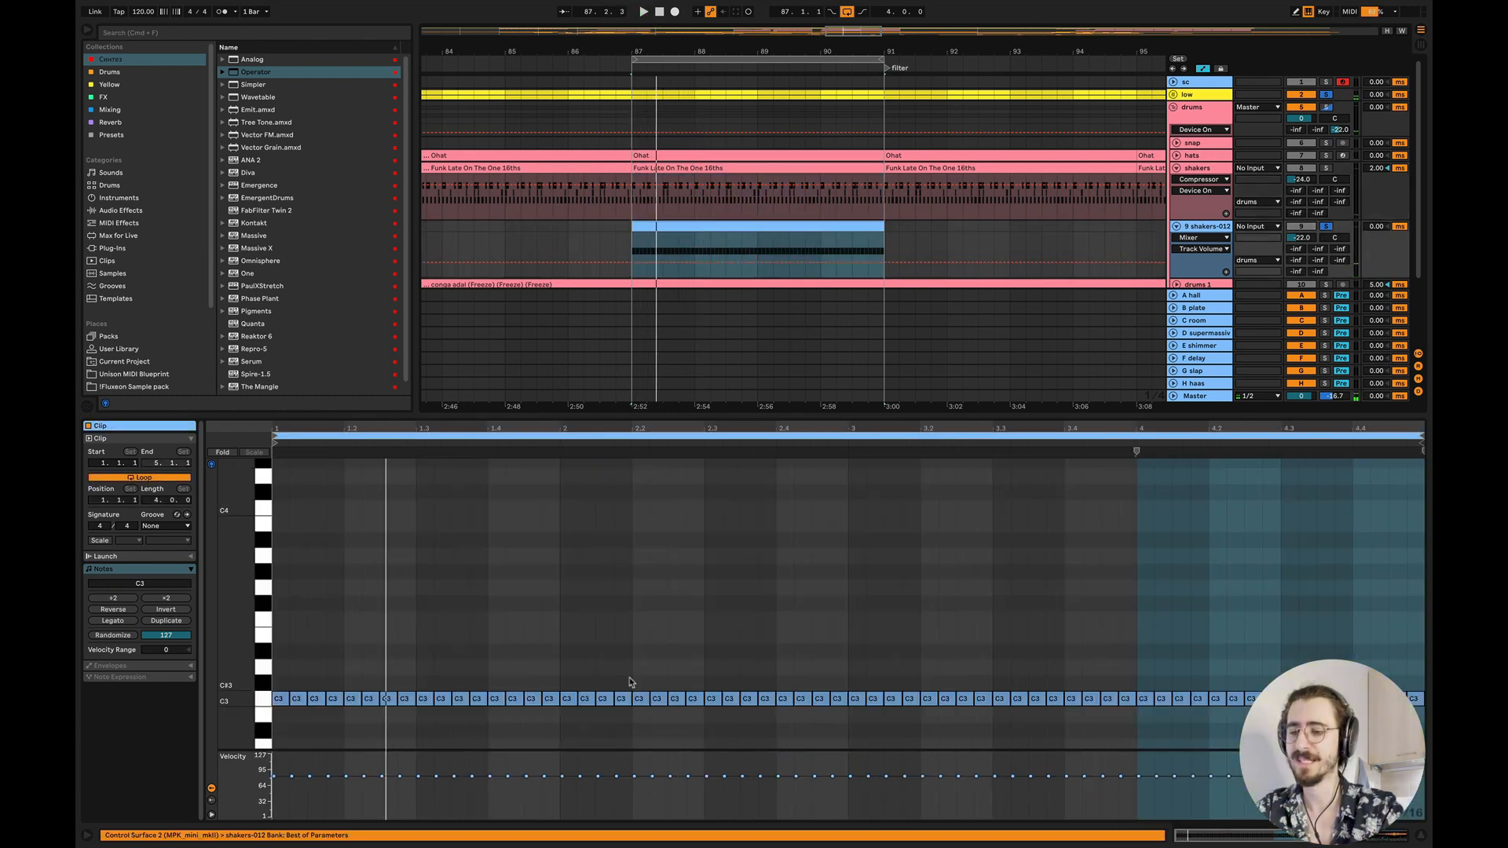
key(space)
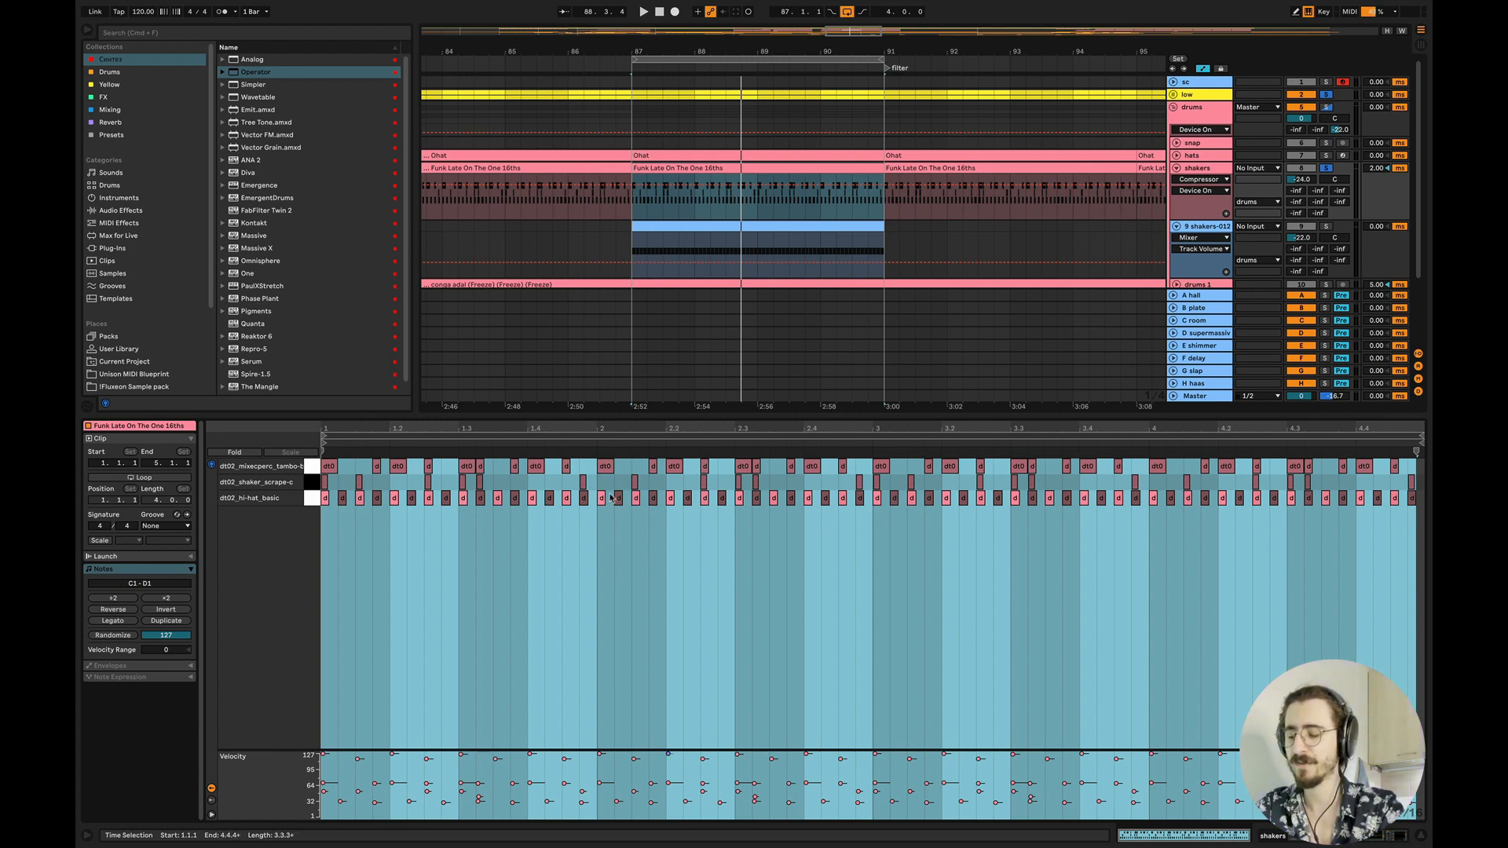
- Select all tambourine notes in the shakers clip at bar 87 and play the groove
click(731, 620)
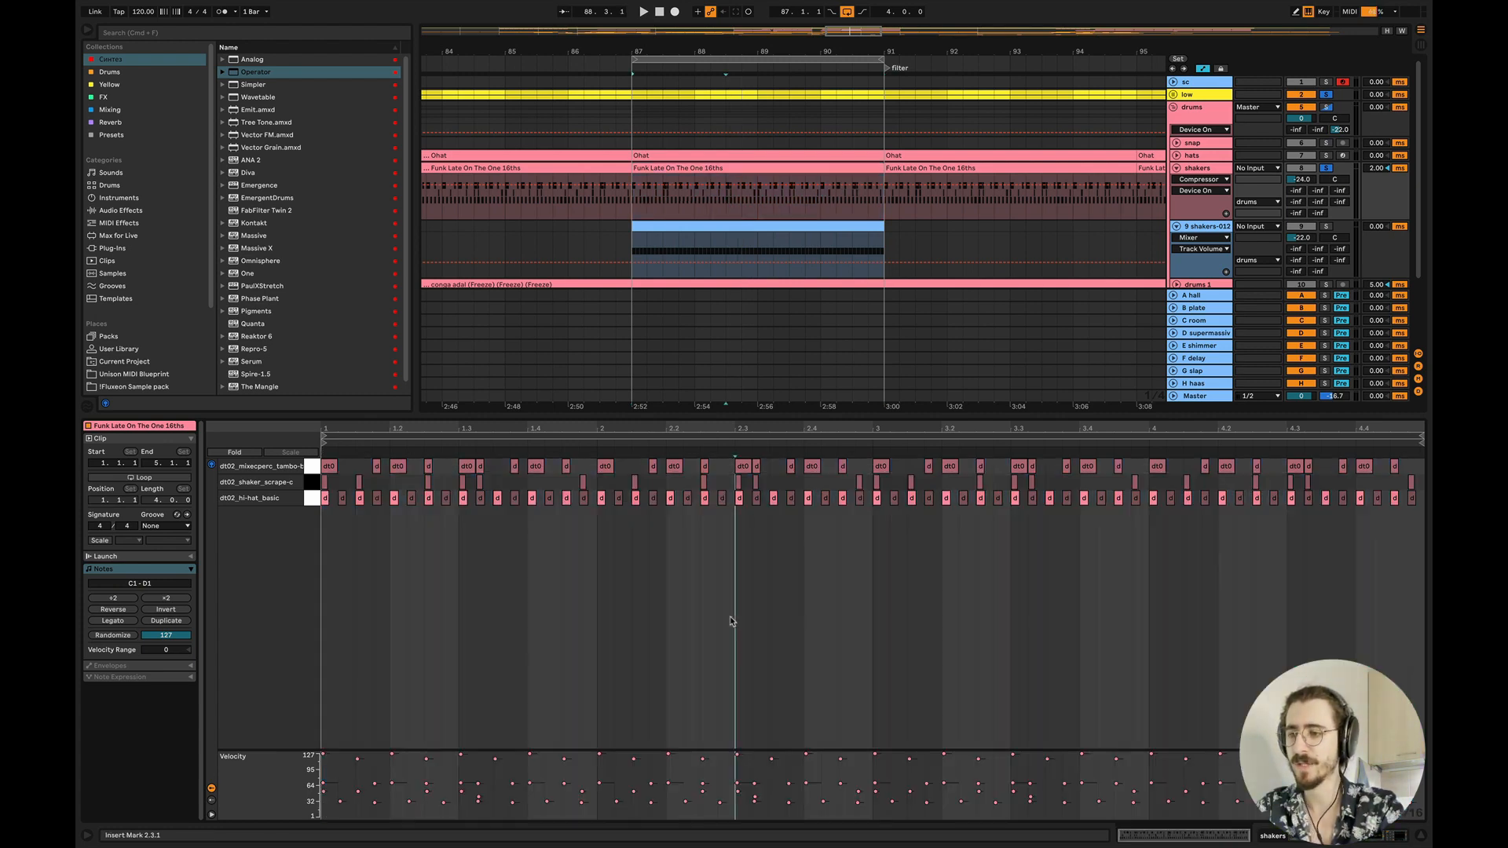
click(310, 467)
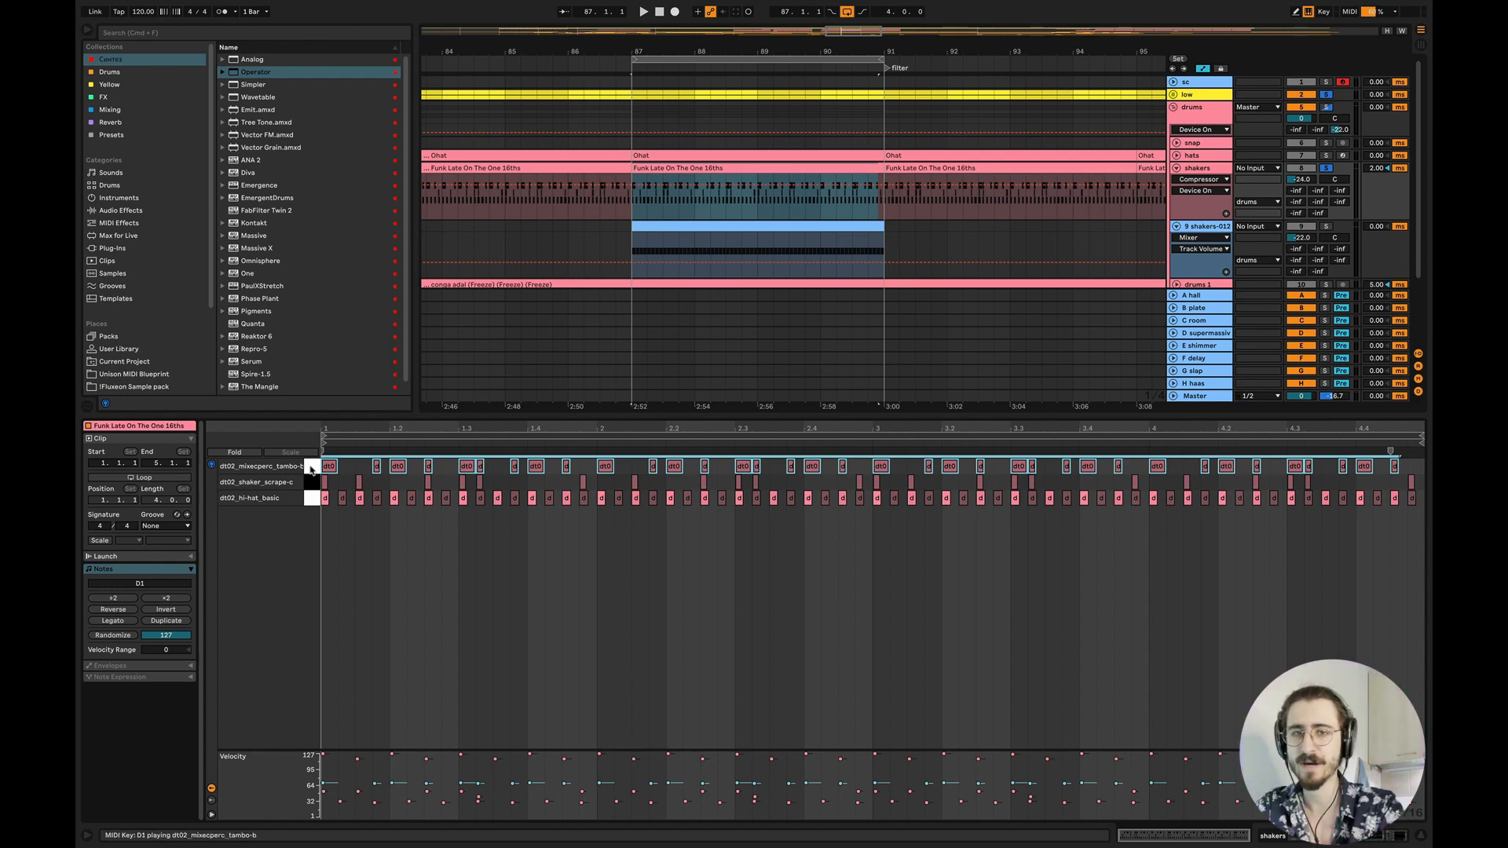
key(space)
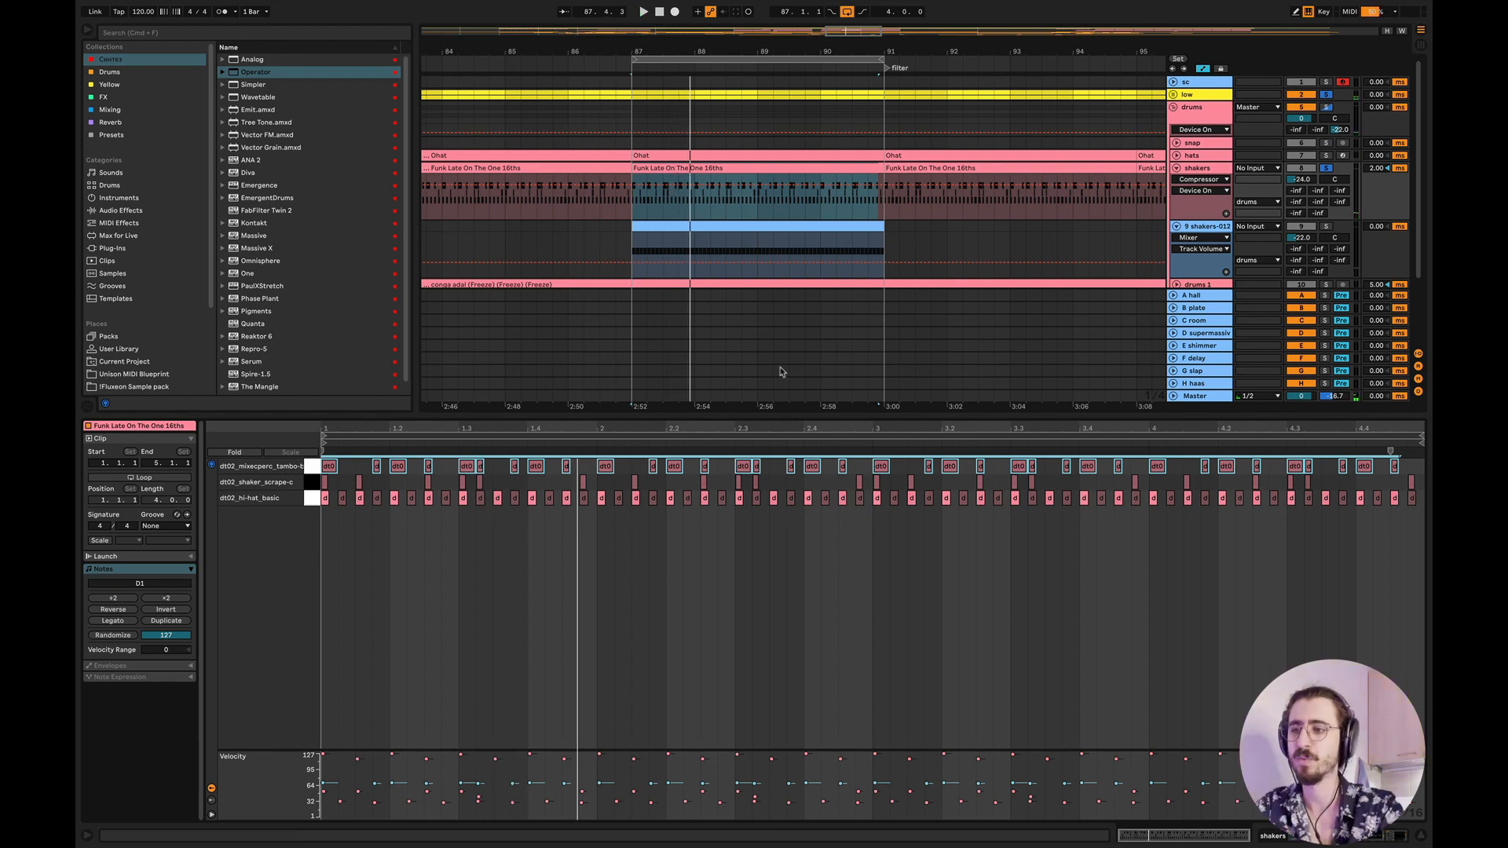
- Solo the drums 1 and drums 2 tracks as well and audition them together with the shakers
scroll(909, 204, down, 1)
scroll(909, 203, down, 3)
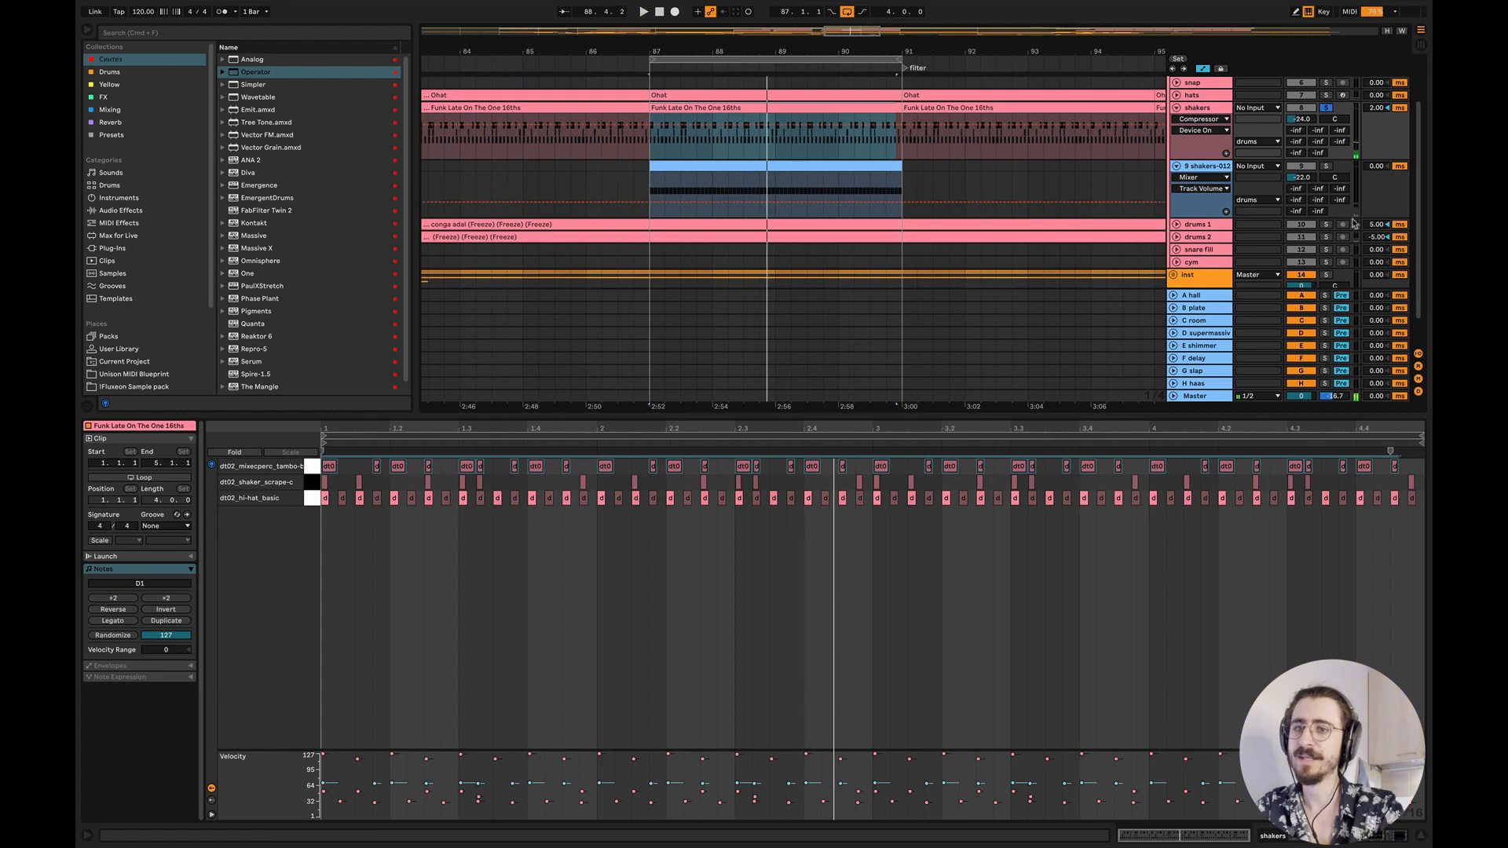
click(1326, 224)
click(1327, 238)
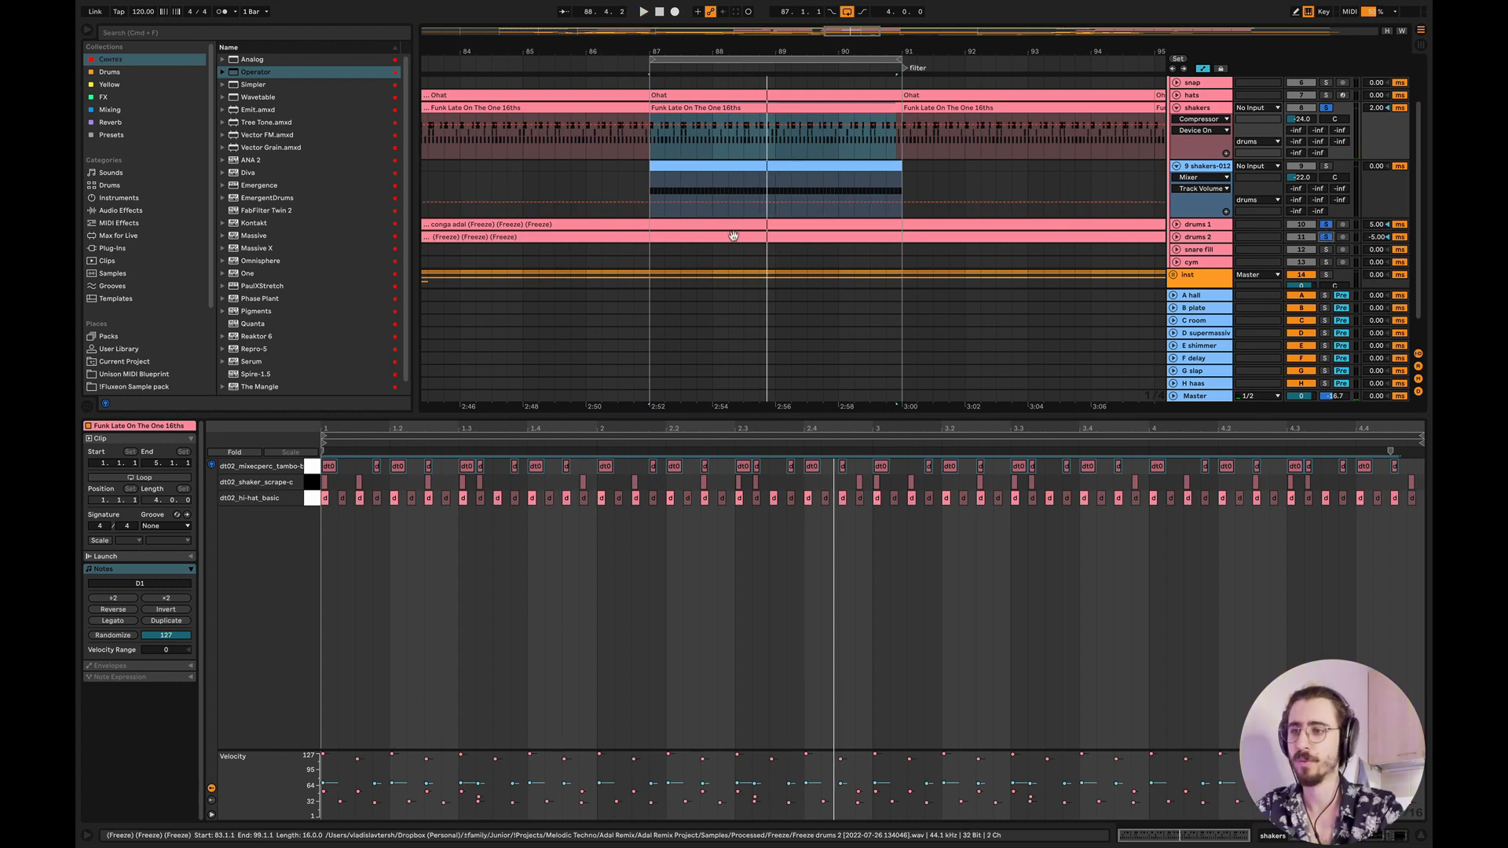
key(space)
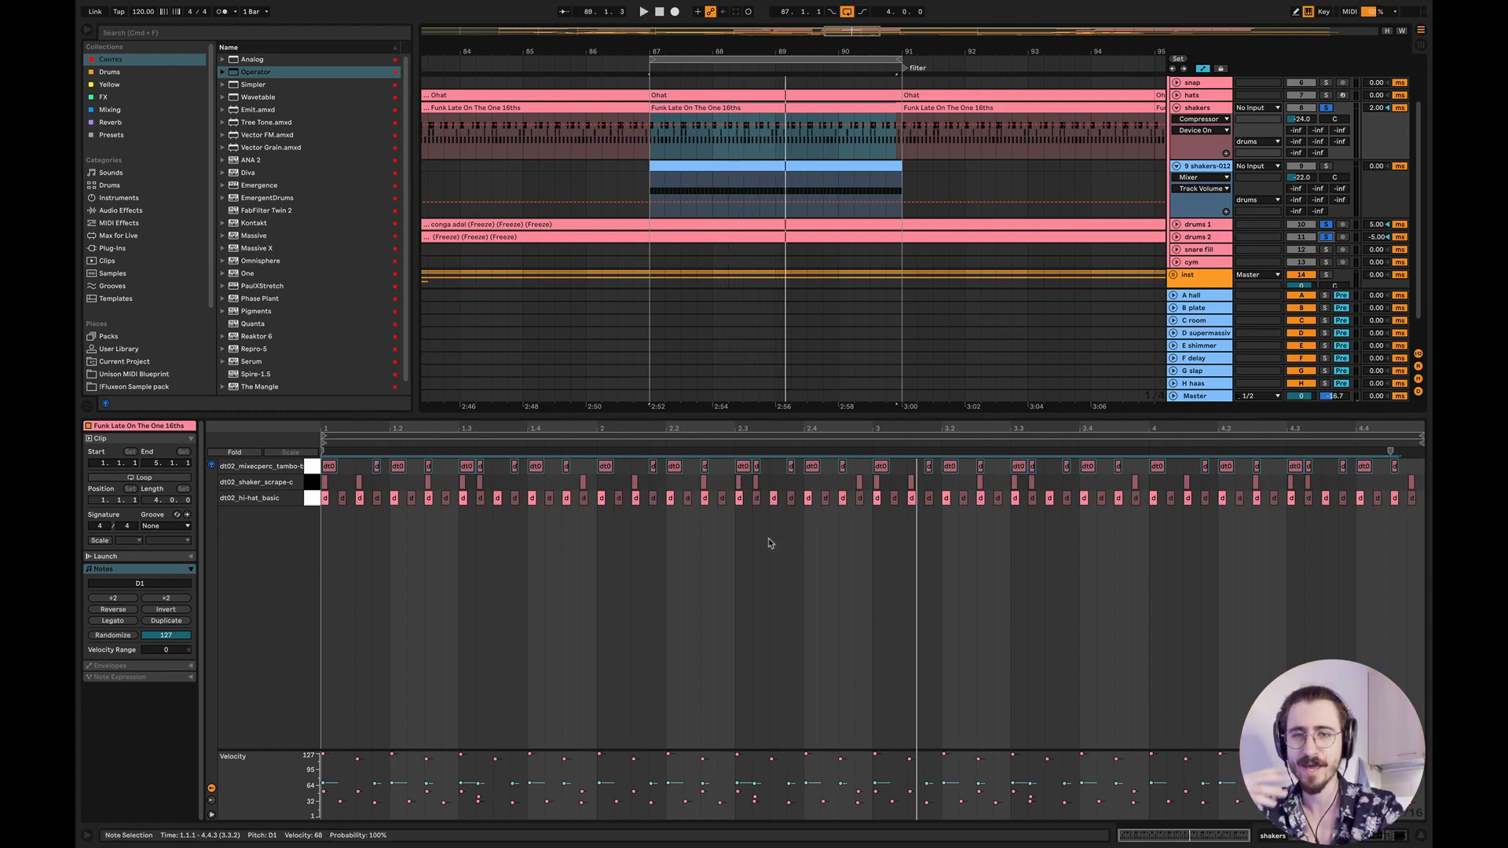
key(space)
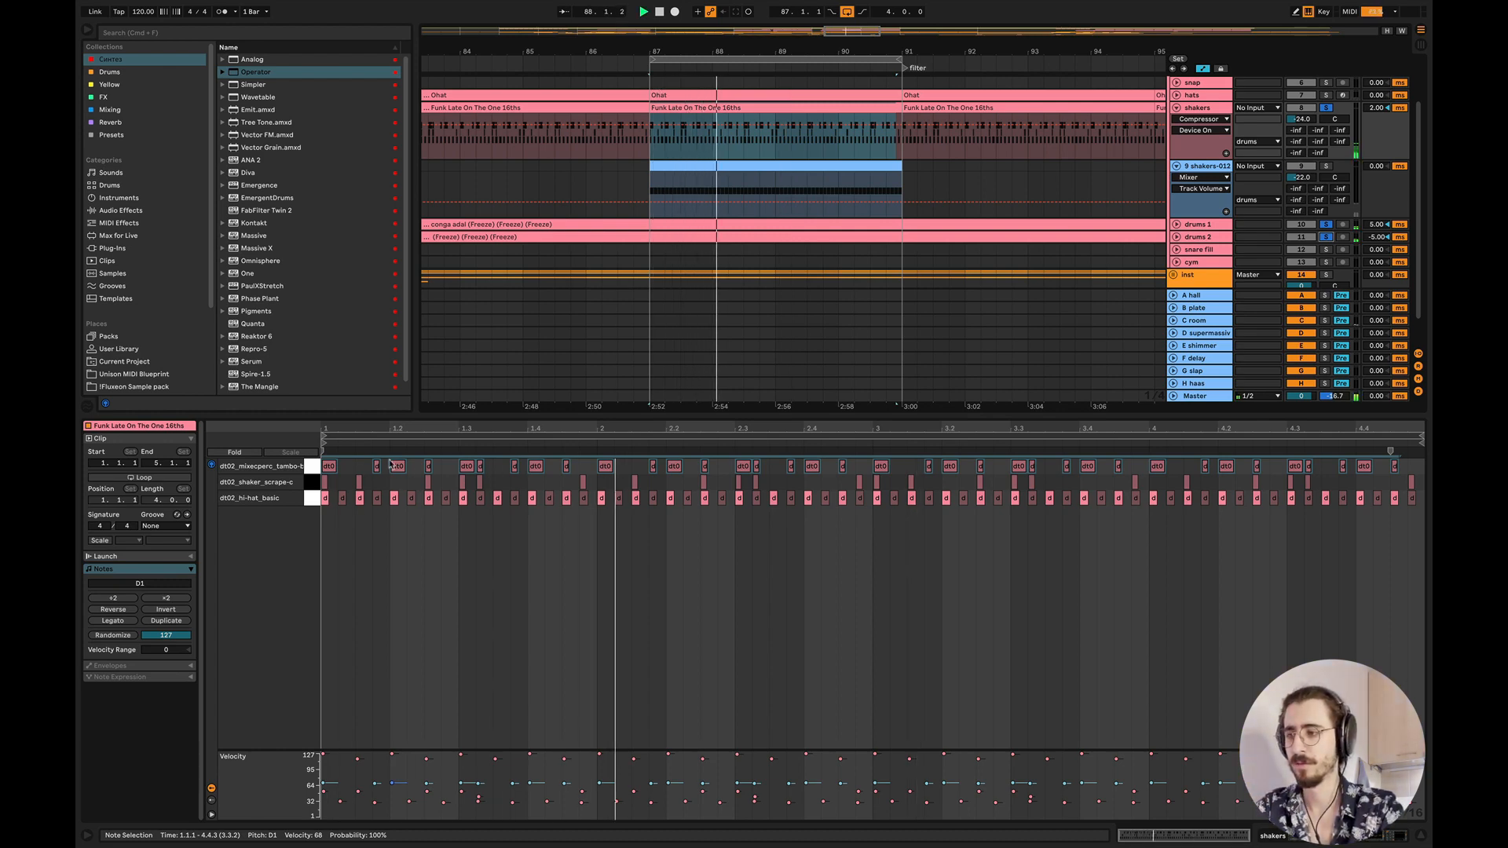
key(space)
- Try deleting all shaker and tambourine notes, audition the hi-hat alone with the drums, and undo the deletion
click(312, 478)
click(312, 478)
click(313, 480)
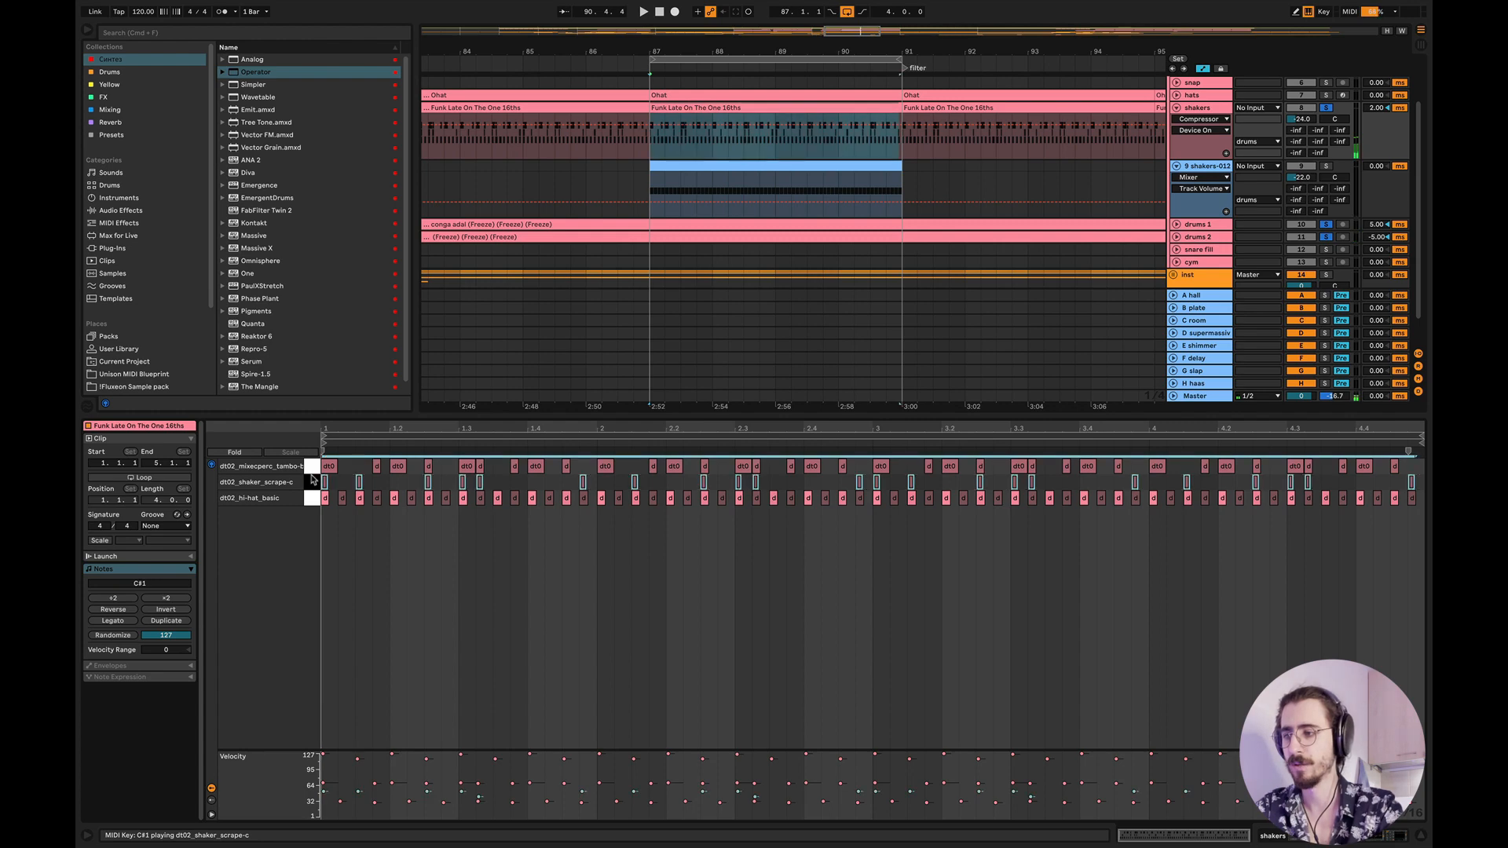
shift+click(312, 469)
key(Delete)
key(space)
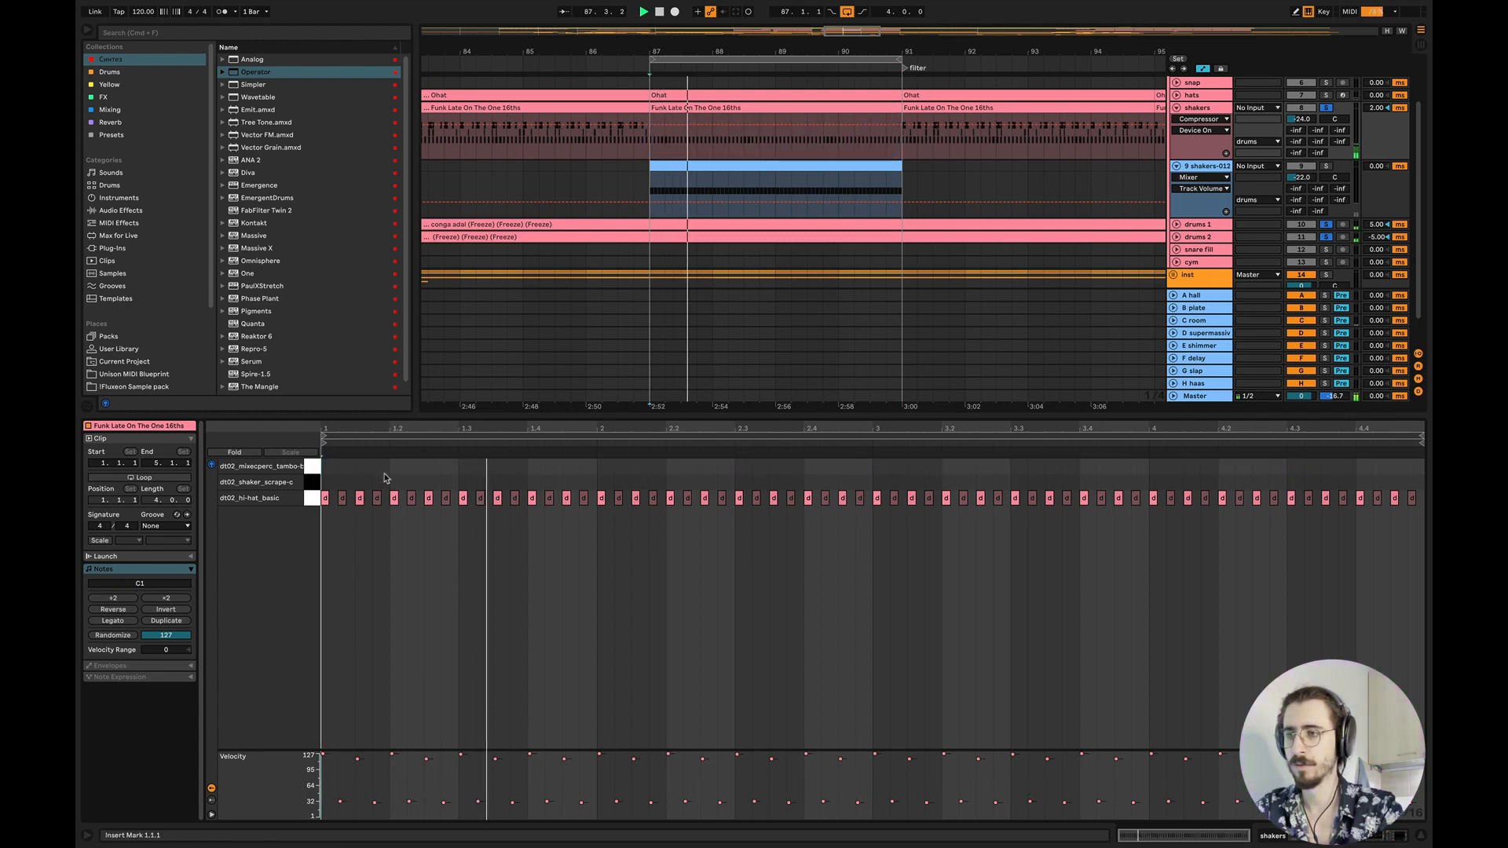
key(space)
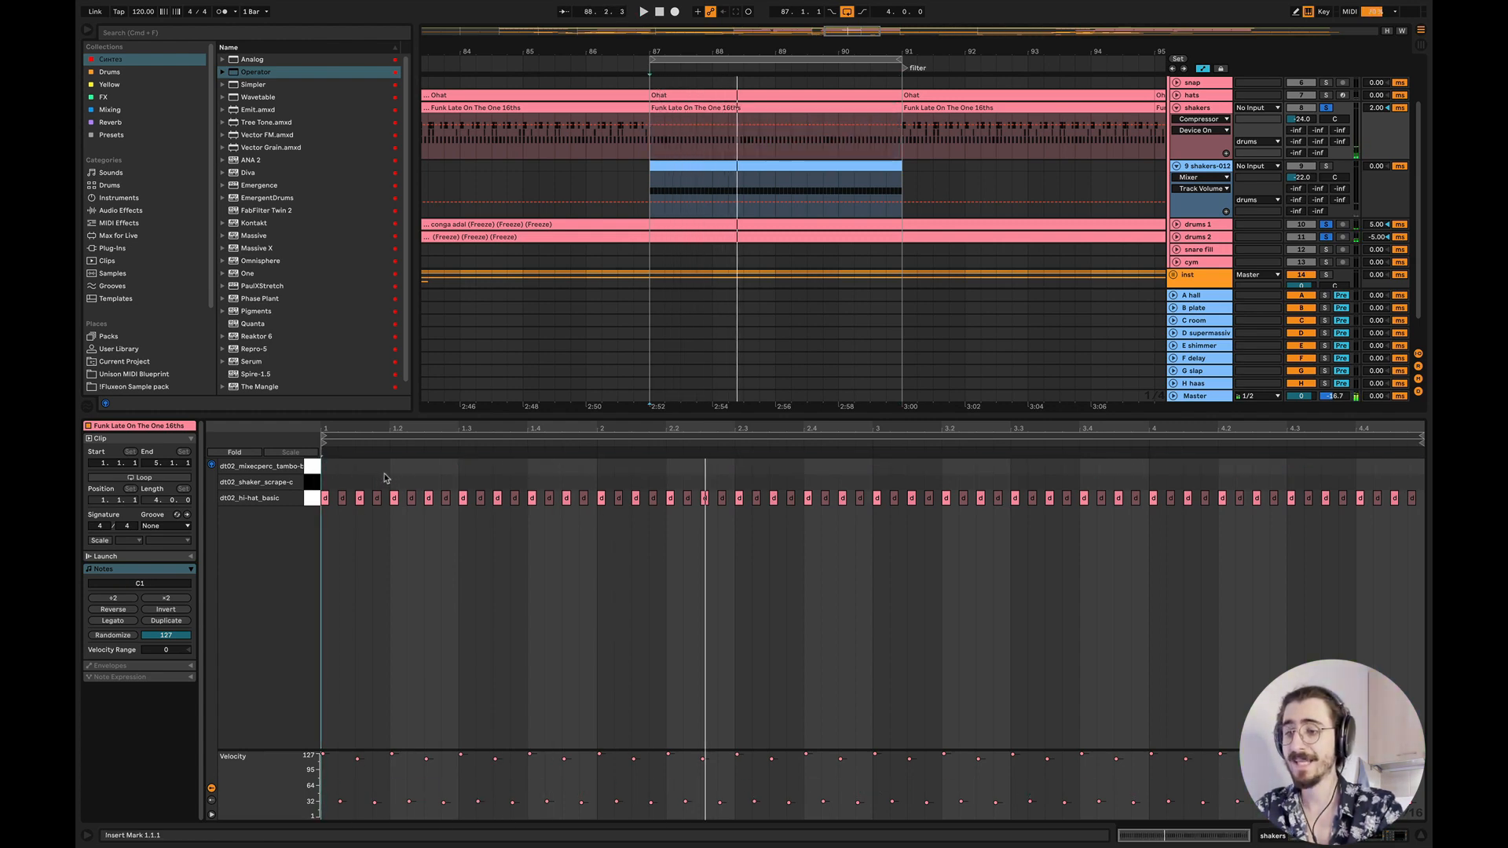
key(super+z)
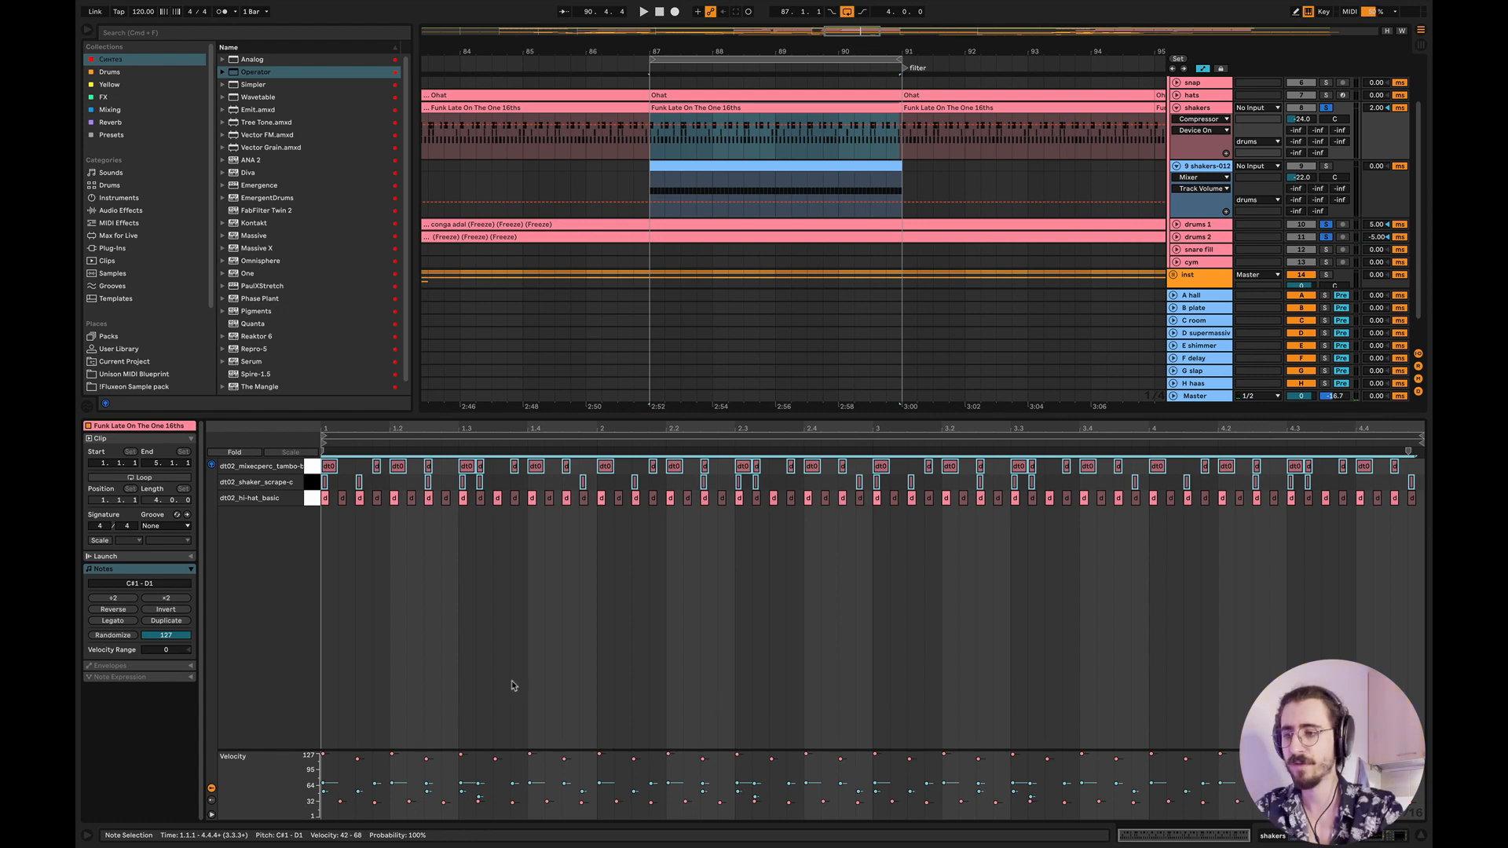
- Draw a rising velocity ramp from about 44 to 94 on all notes between 1.4 and 2, and audition it
drag(527, 526, 588, 445)
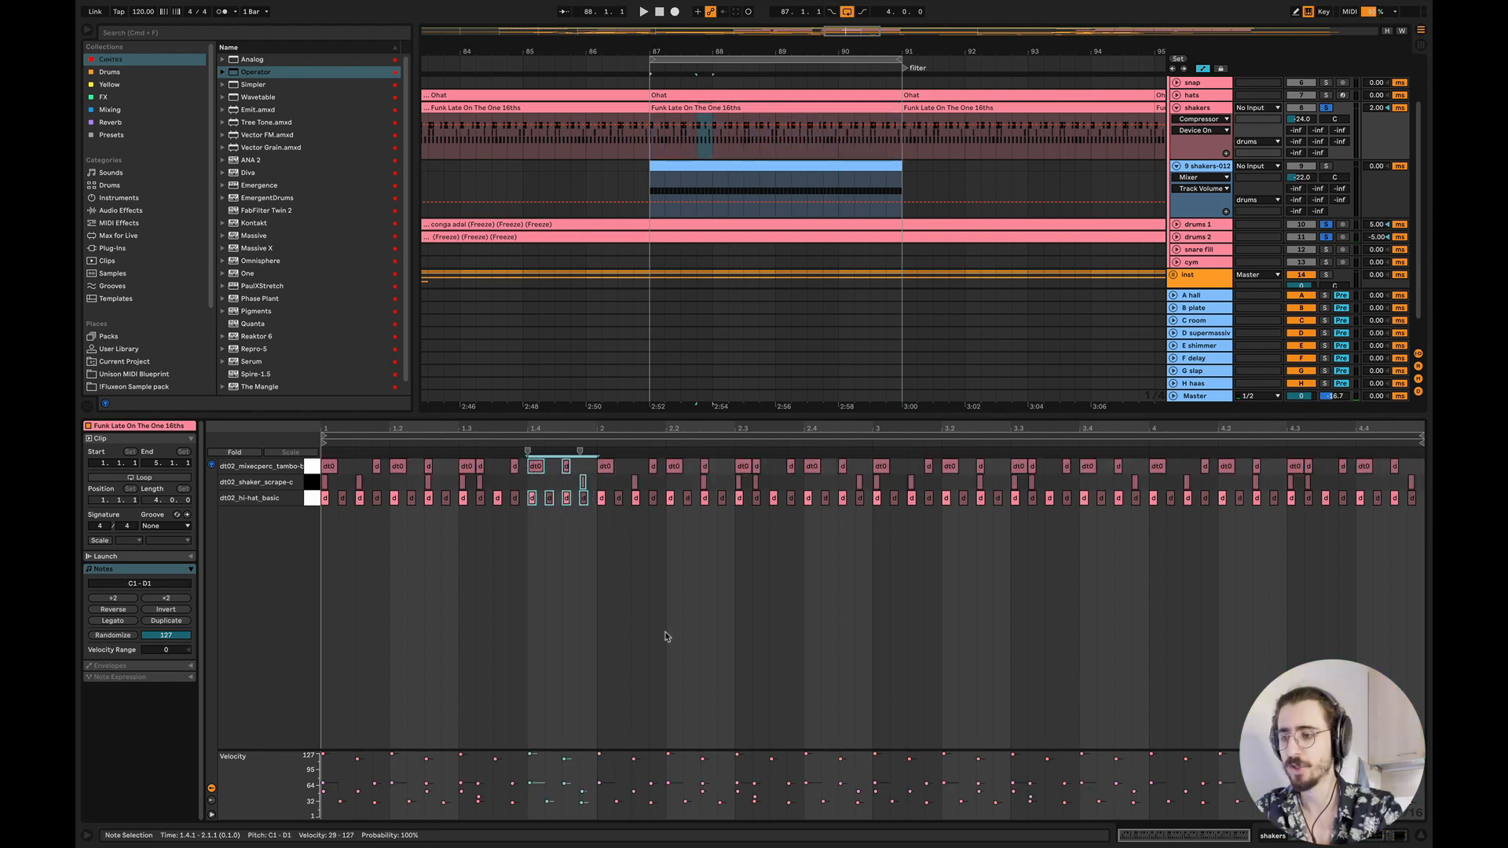
click(1296, 12)
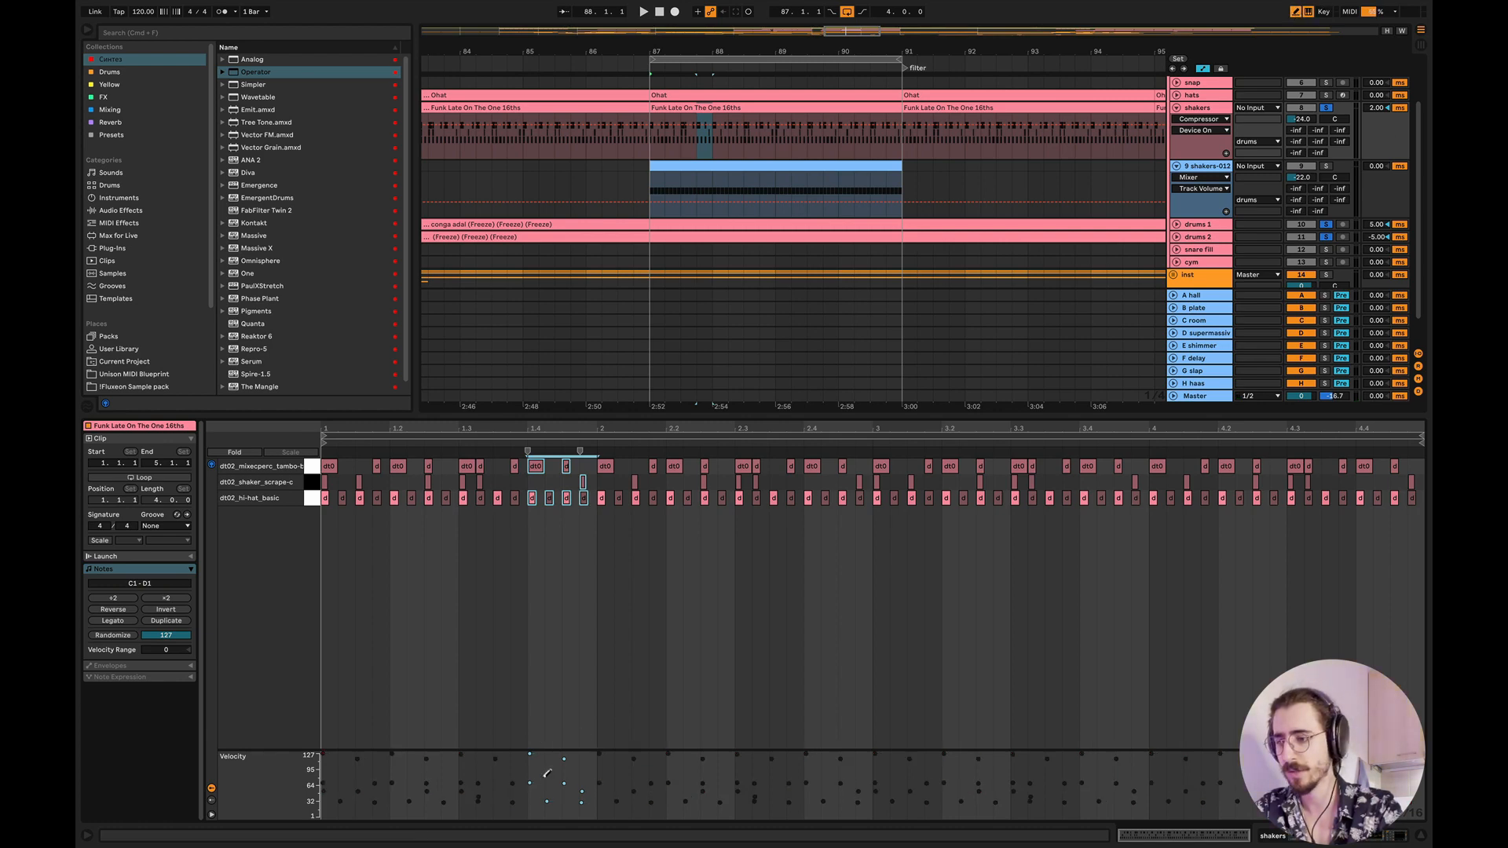
drag(529, 797, 594, 757)
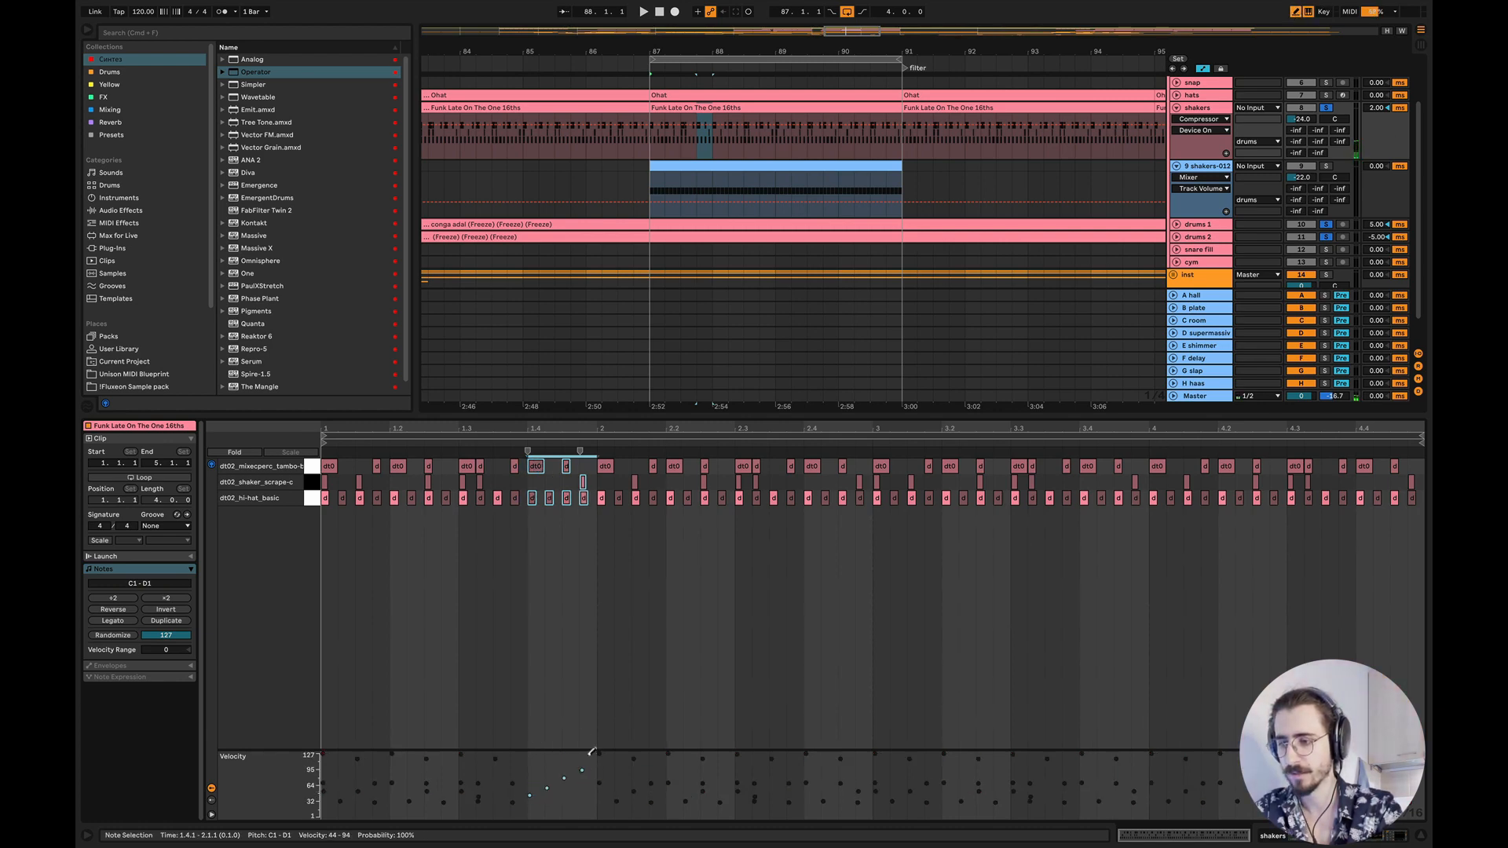
click(379, 666)
key(space)
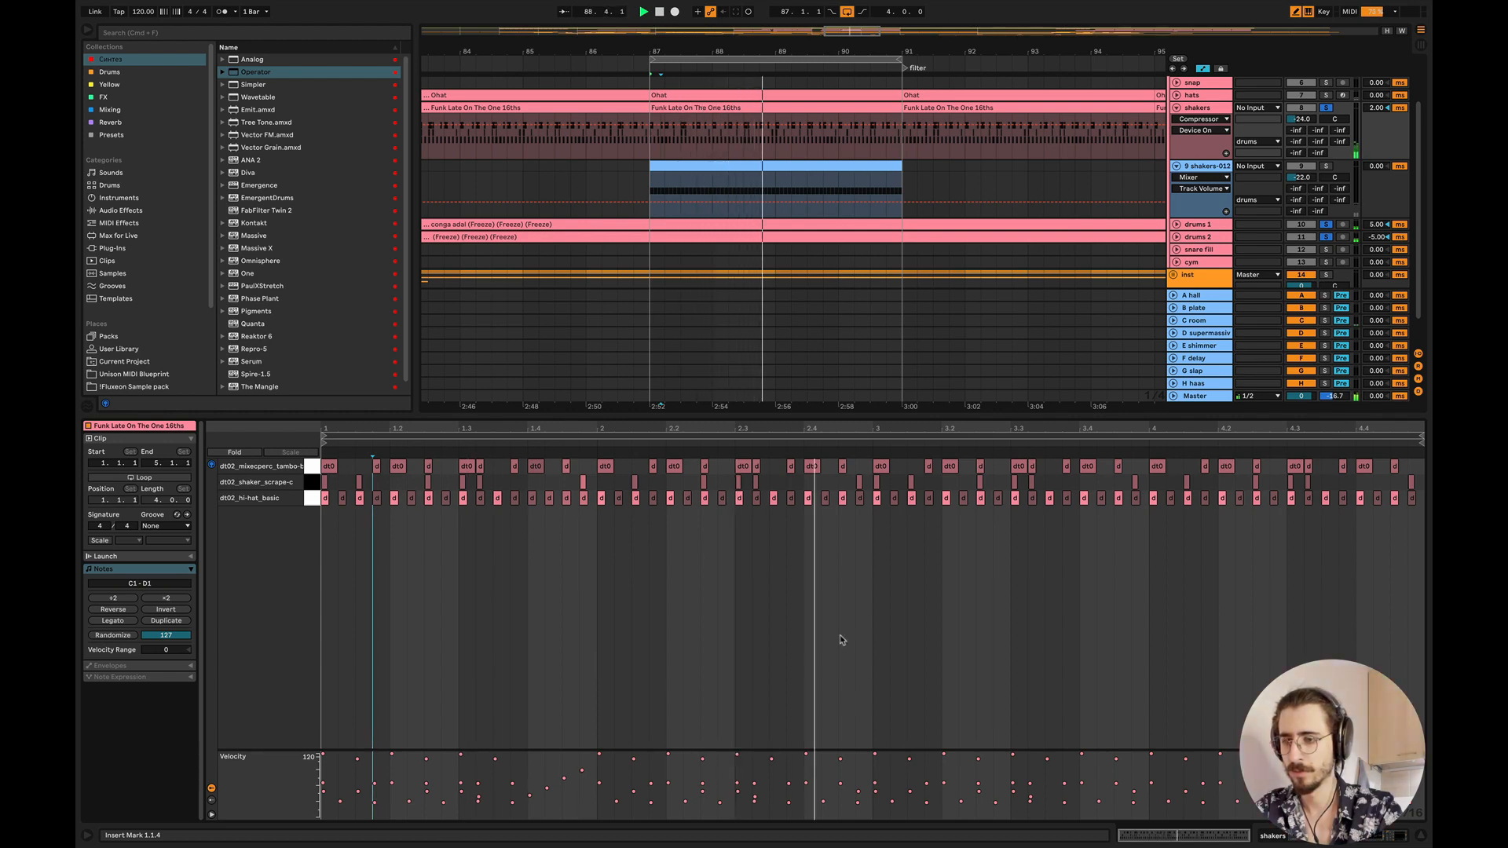
- Draw a falling velocity ramp from about 109 to 50 on all notes between 2.4 and 3, audition it, and undo the velocity edits
key(space)
mouse_move(801, 549)
mouse_down()
mouse_move(838, 455)
mouse_move(874, 458)
mouse_up()
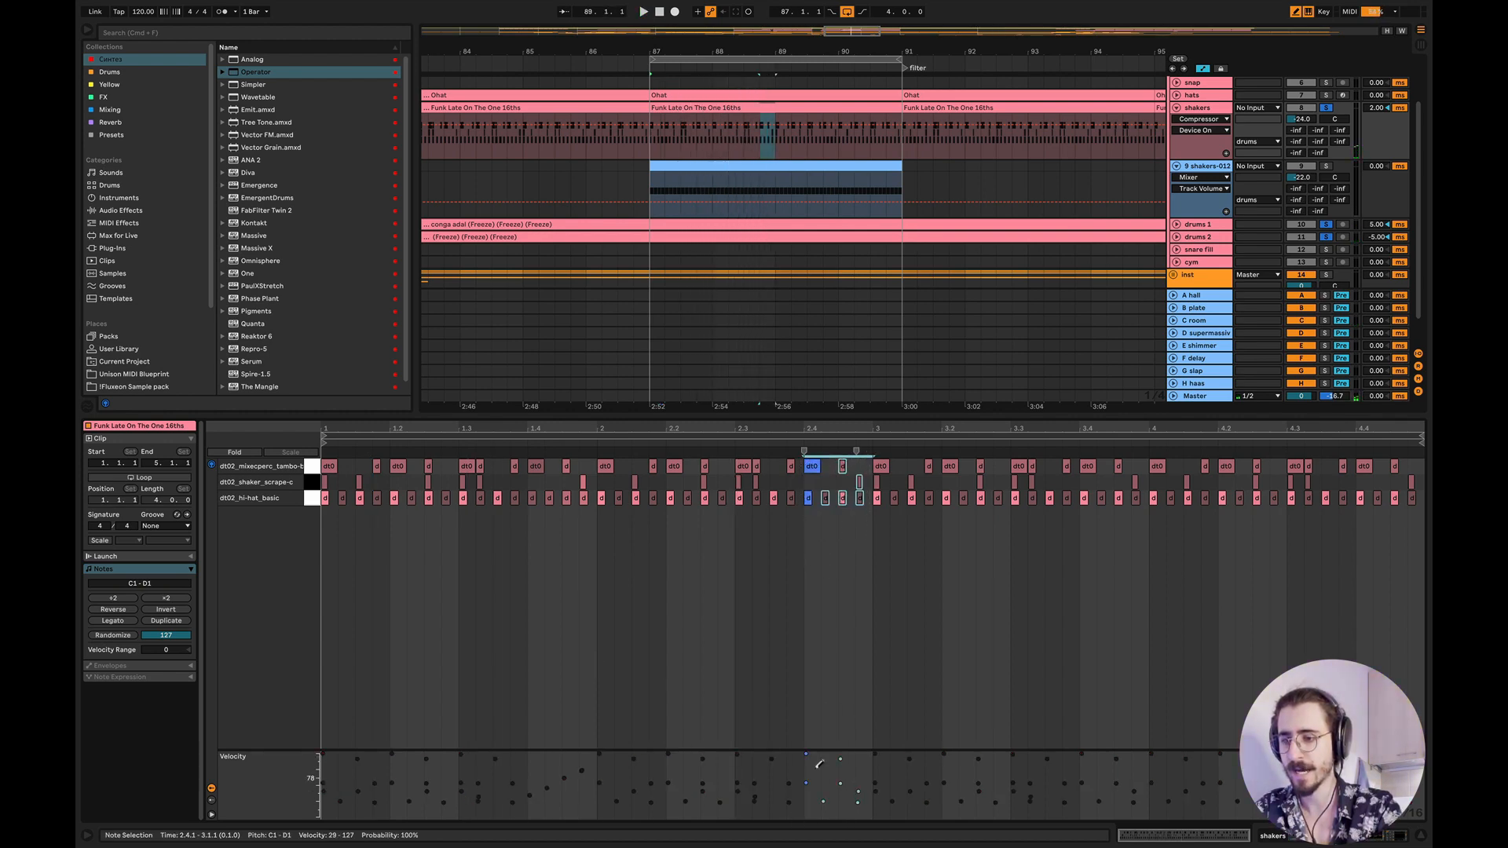
drag(820, 765, 863, 786)
key(space)
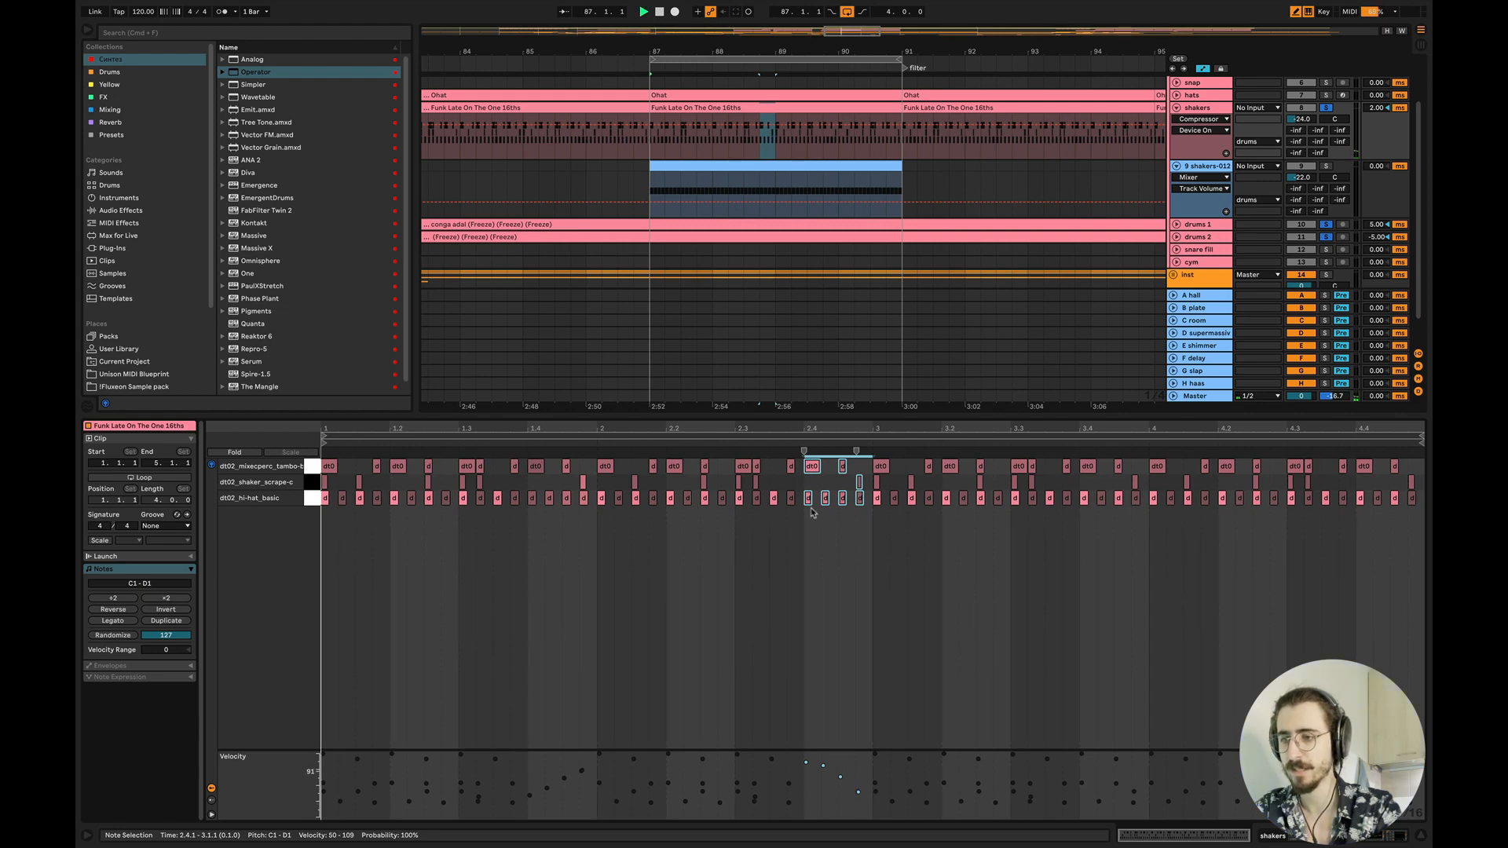
click(788, 699)
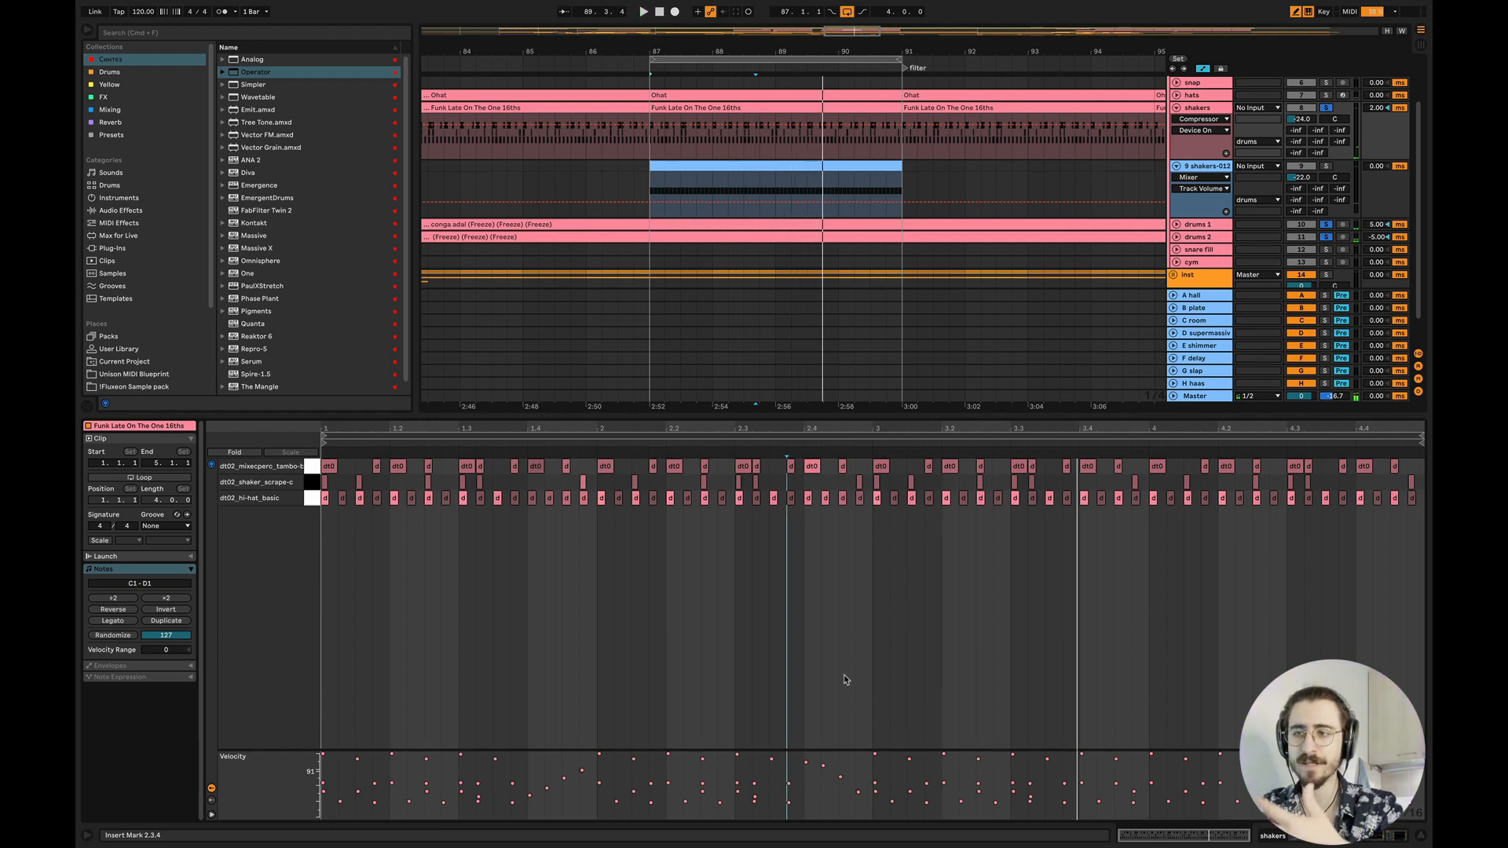
key(super+z)
key(super+z)
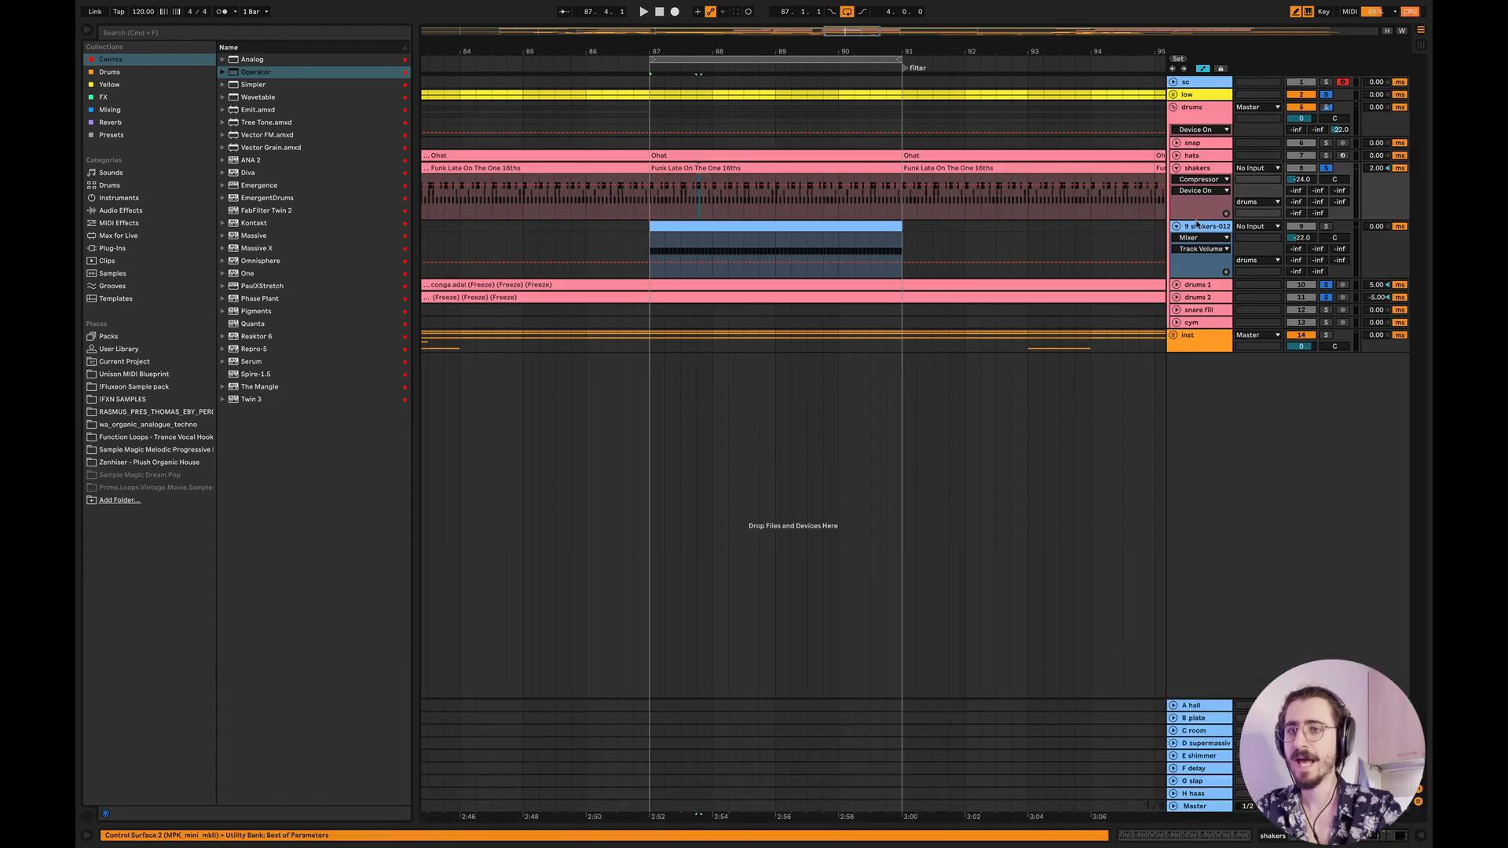
- Show the shakers track's device chain and examine the hi-hat sampler, EQ Eight, Panflow, Utility and Compressor
click(1195, 176)
click(1193, 168)
double_click(1193, 169)
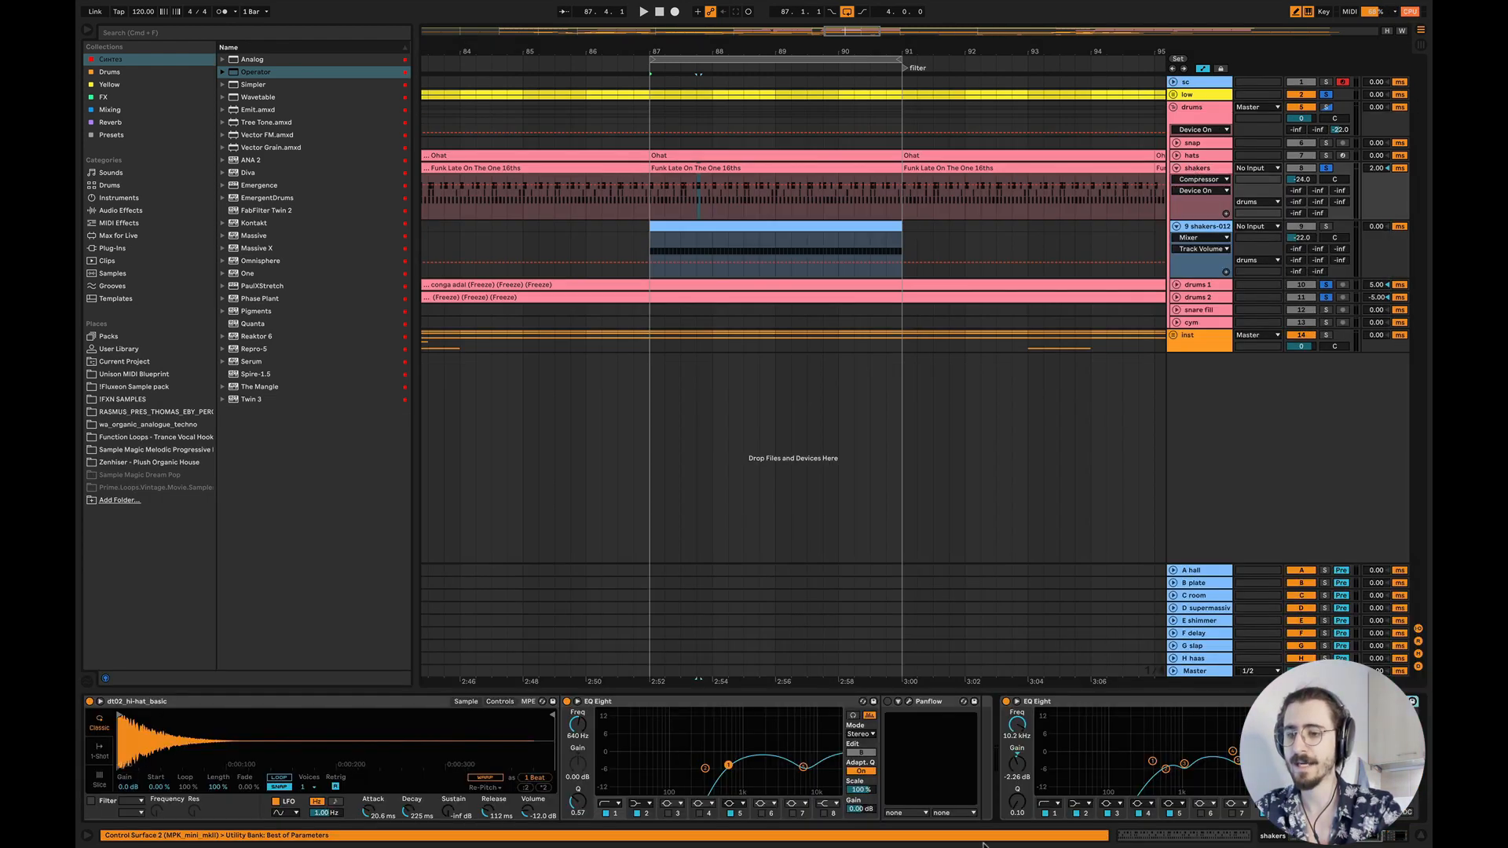
scroll(999, 713, right, 5)
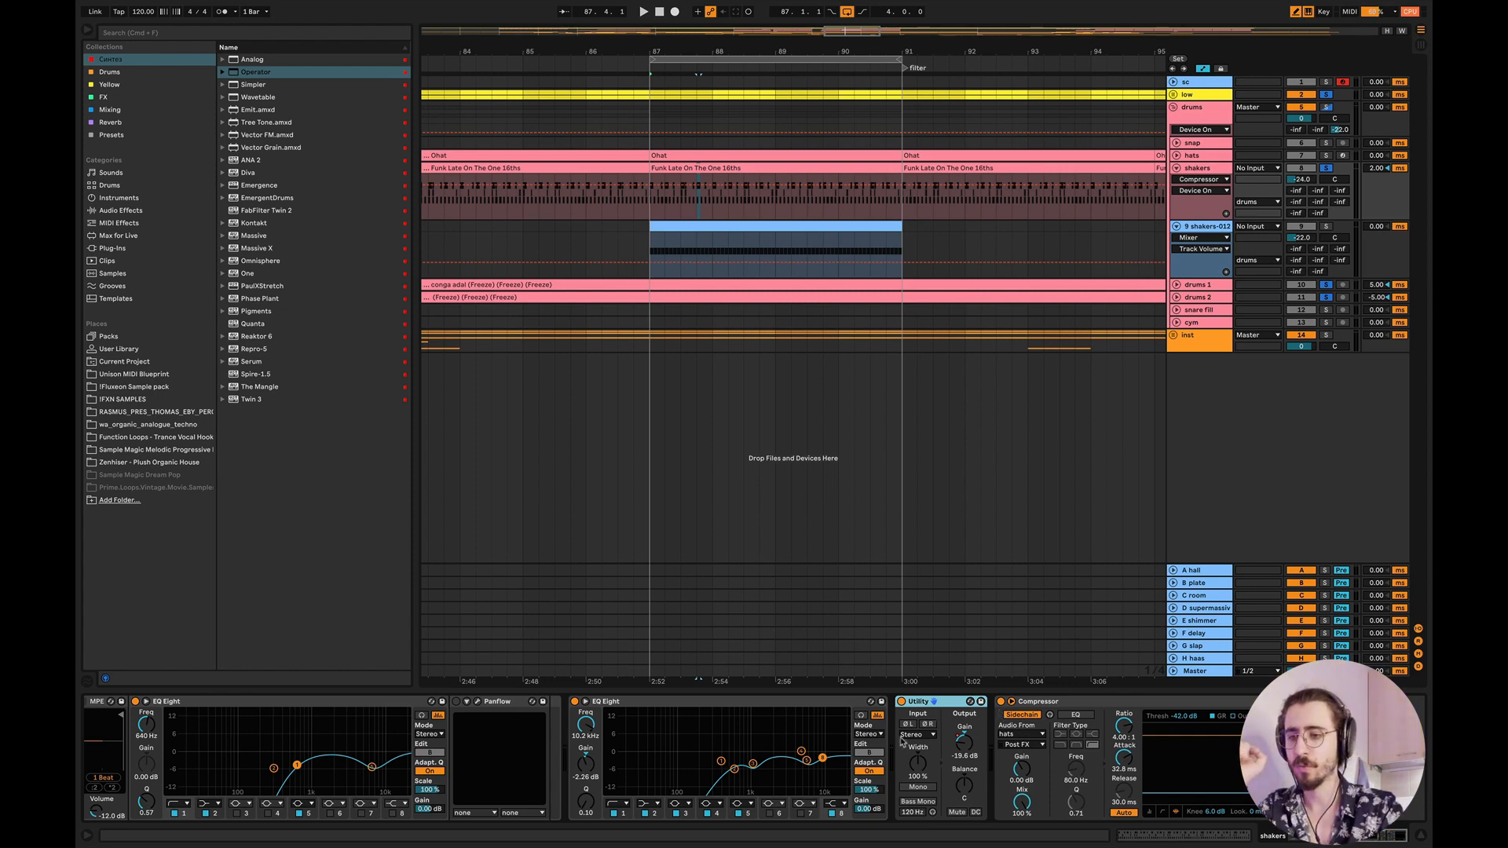
scroll(902, 740, left, 2)
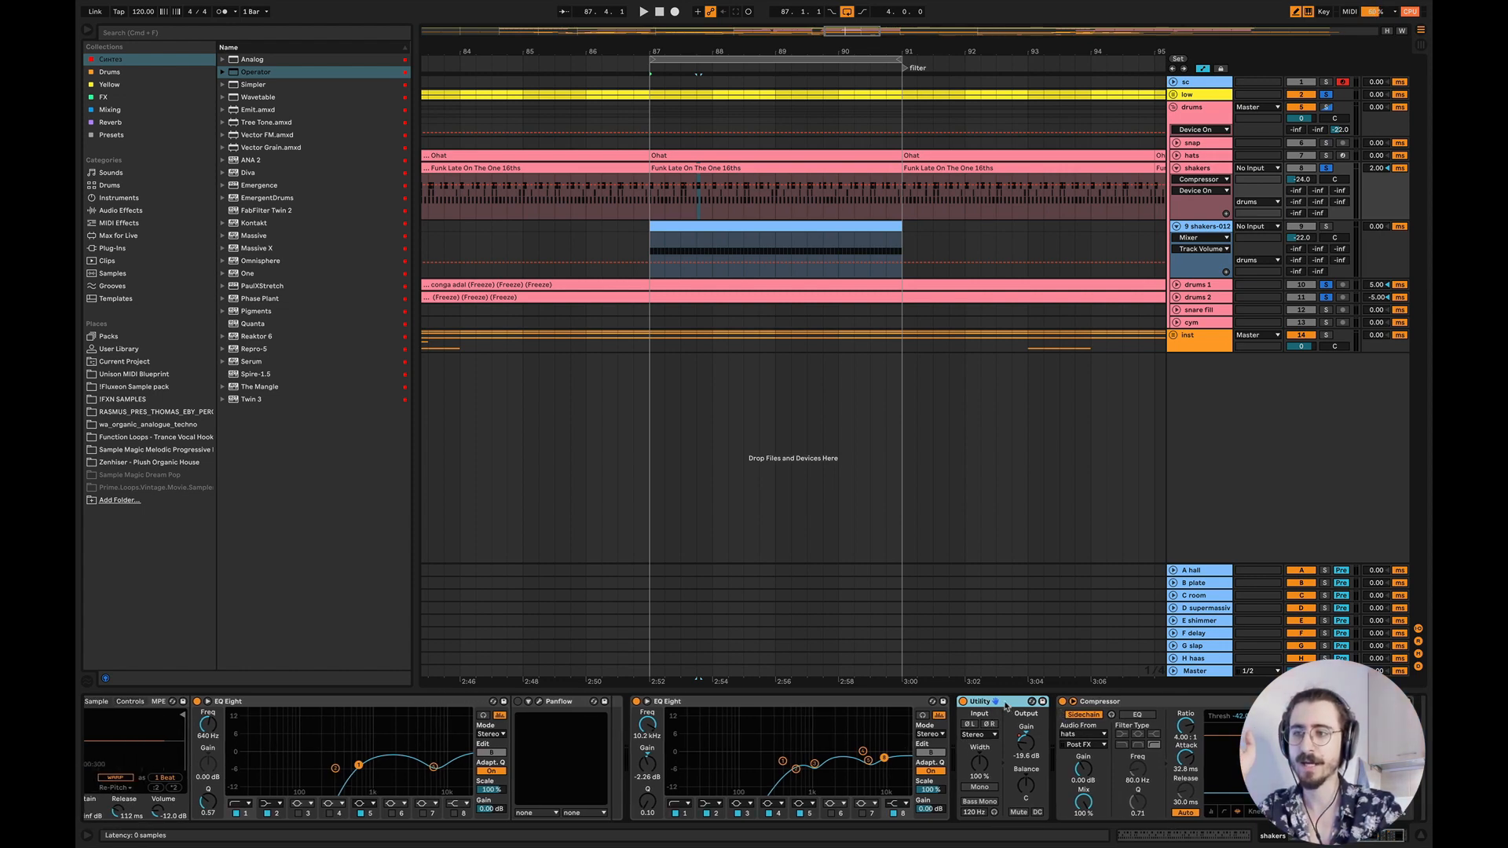
scroll(870, 749, left, 8)
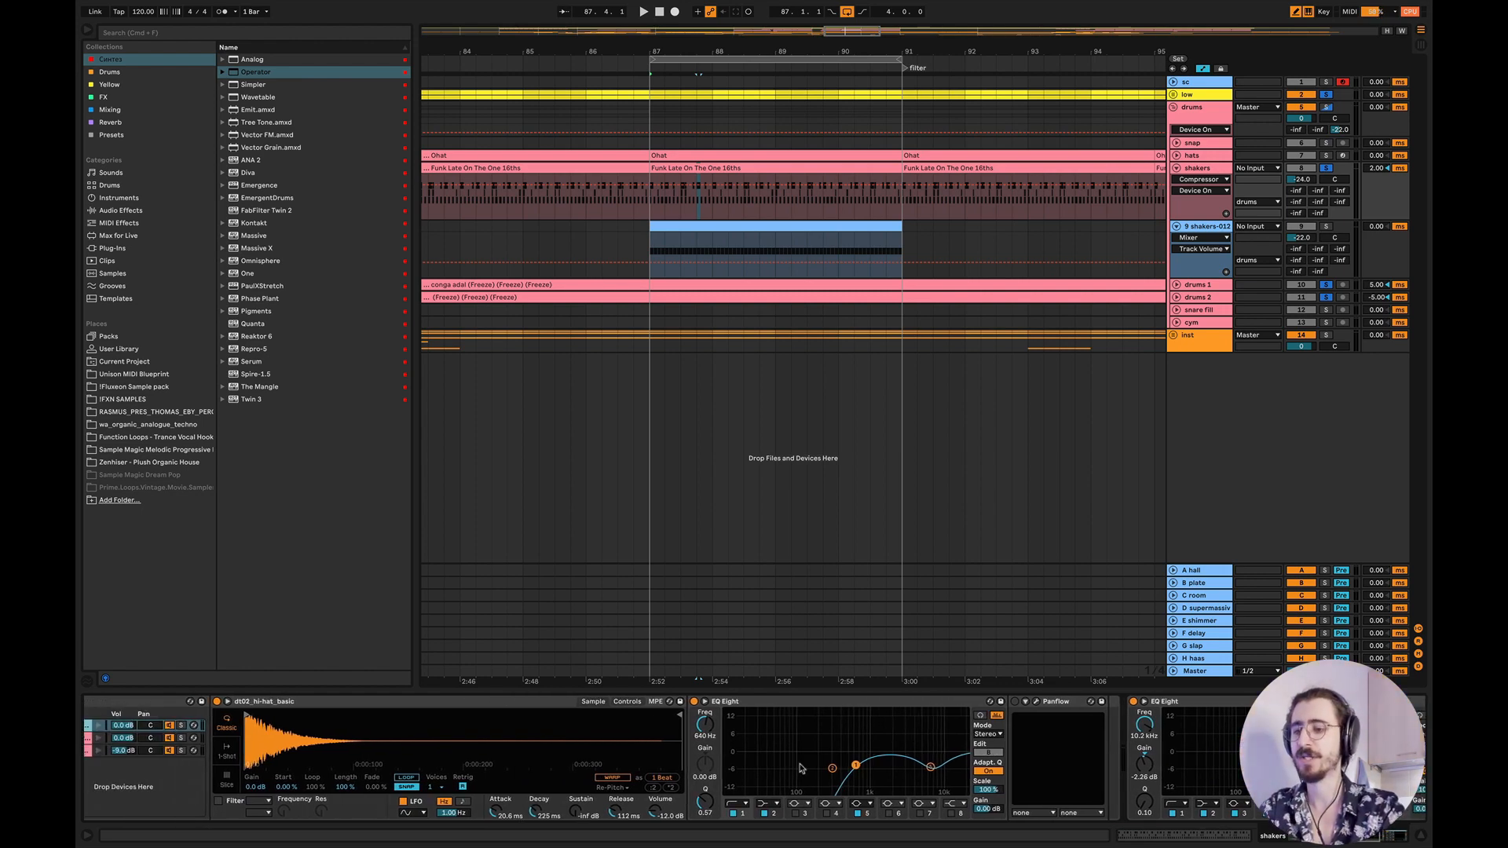
scroll(802, 768, right, 2)
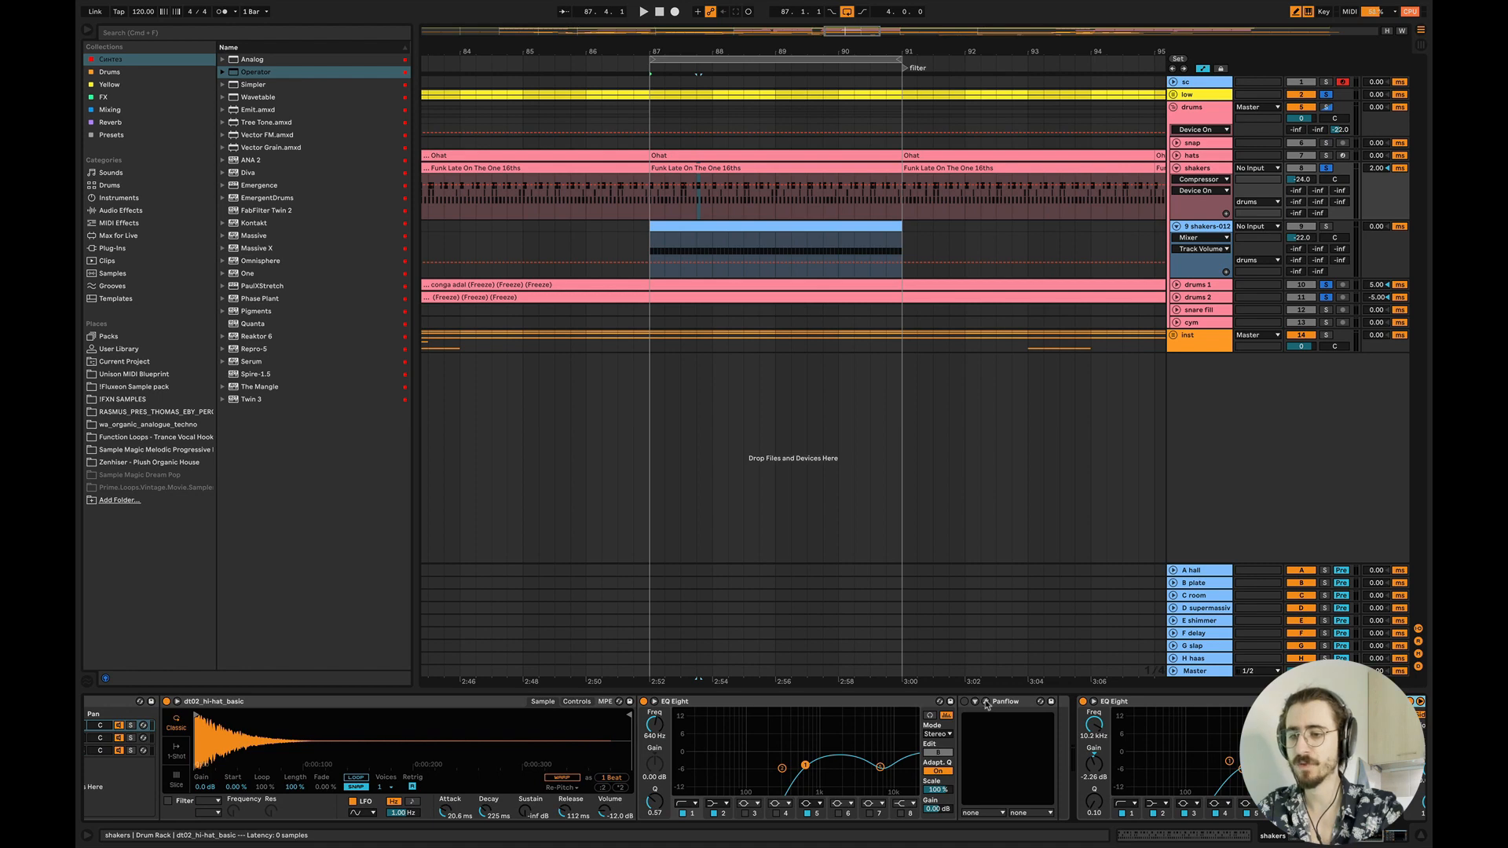
- Open the Panflow effect on the shakers track, switch it on, audition its panning curve, and close its window
key(super+alt+p)
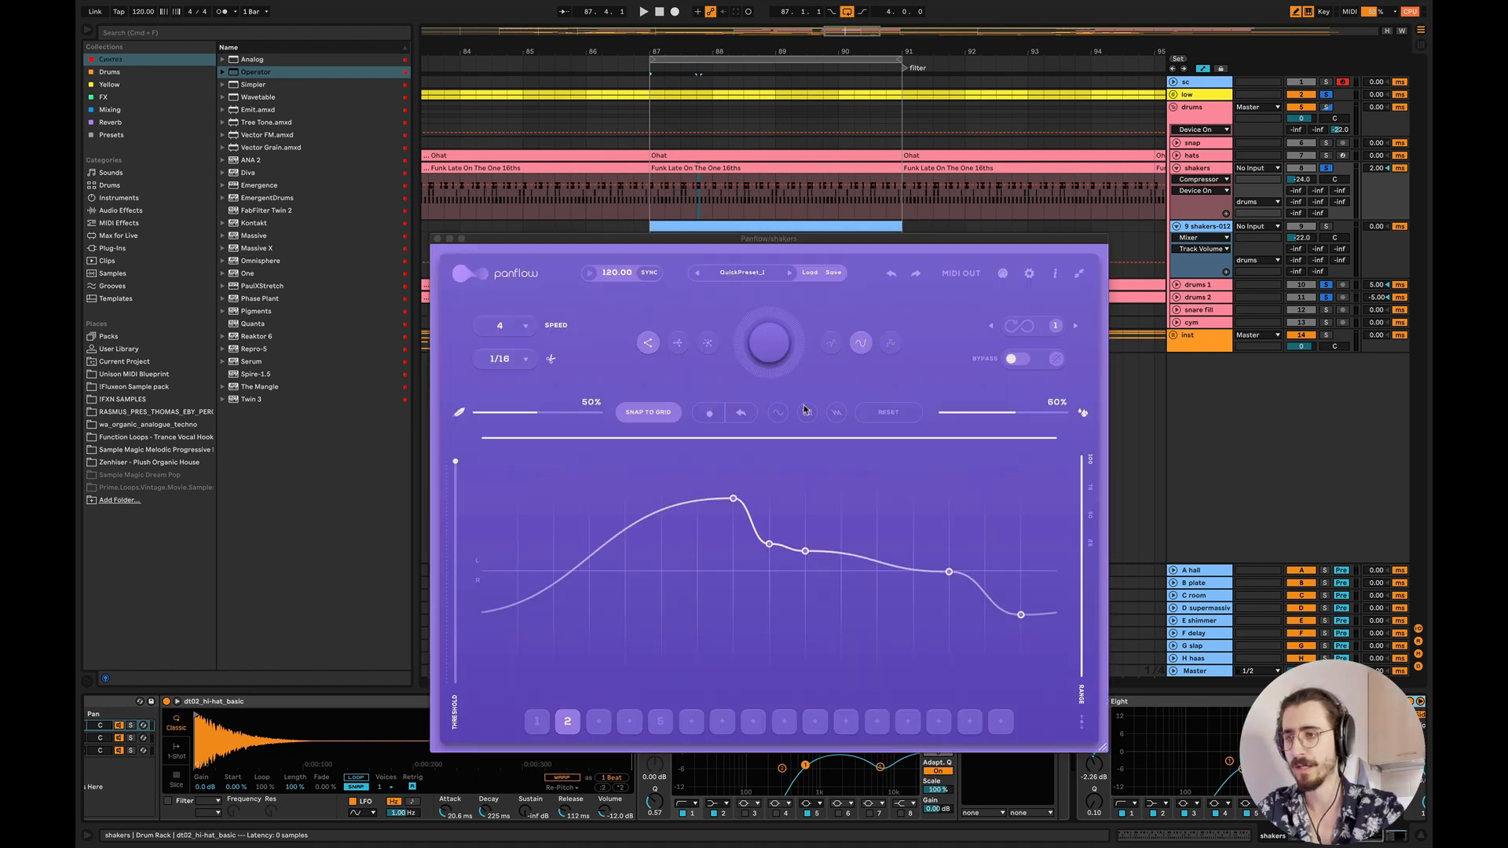
click(773, 247)
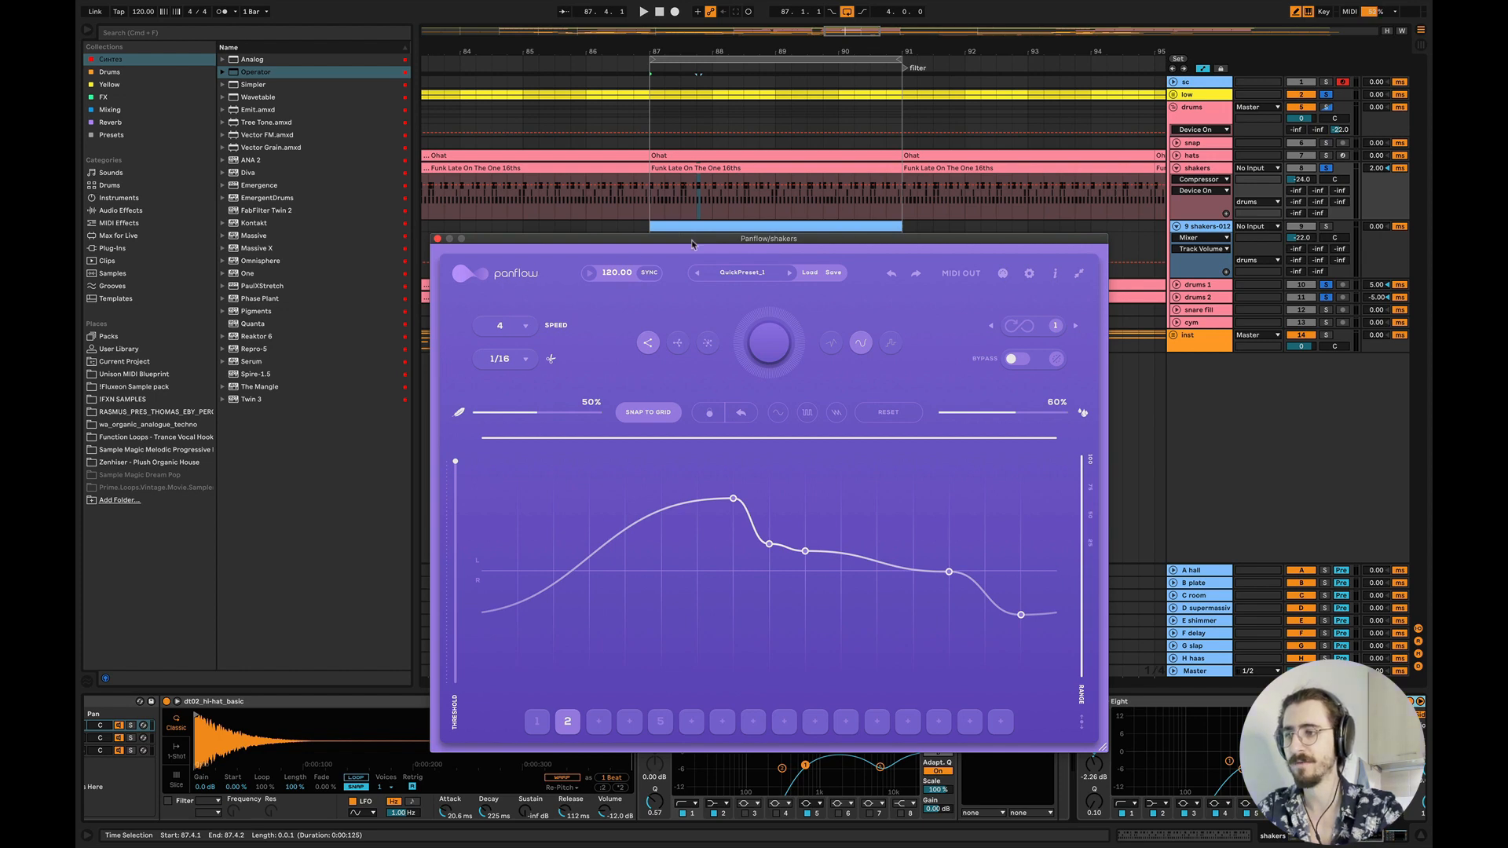
drag(692, 245, 687, 133)
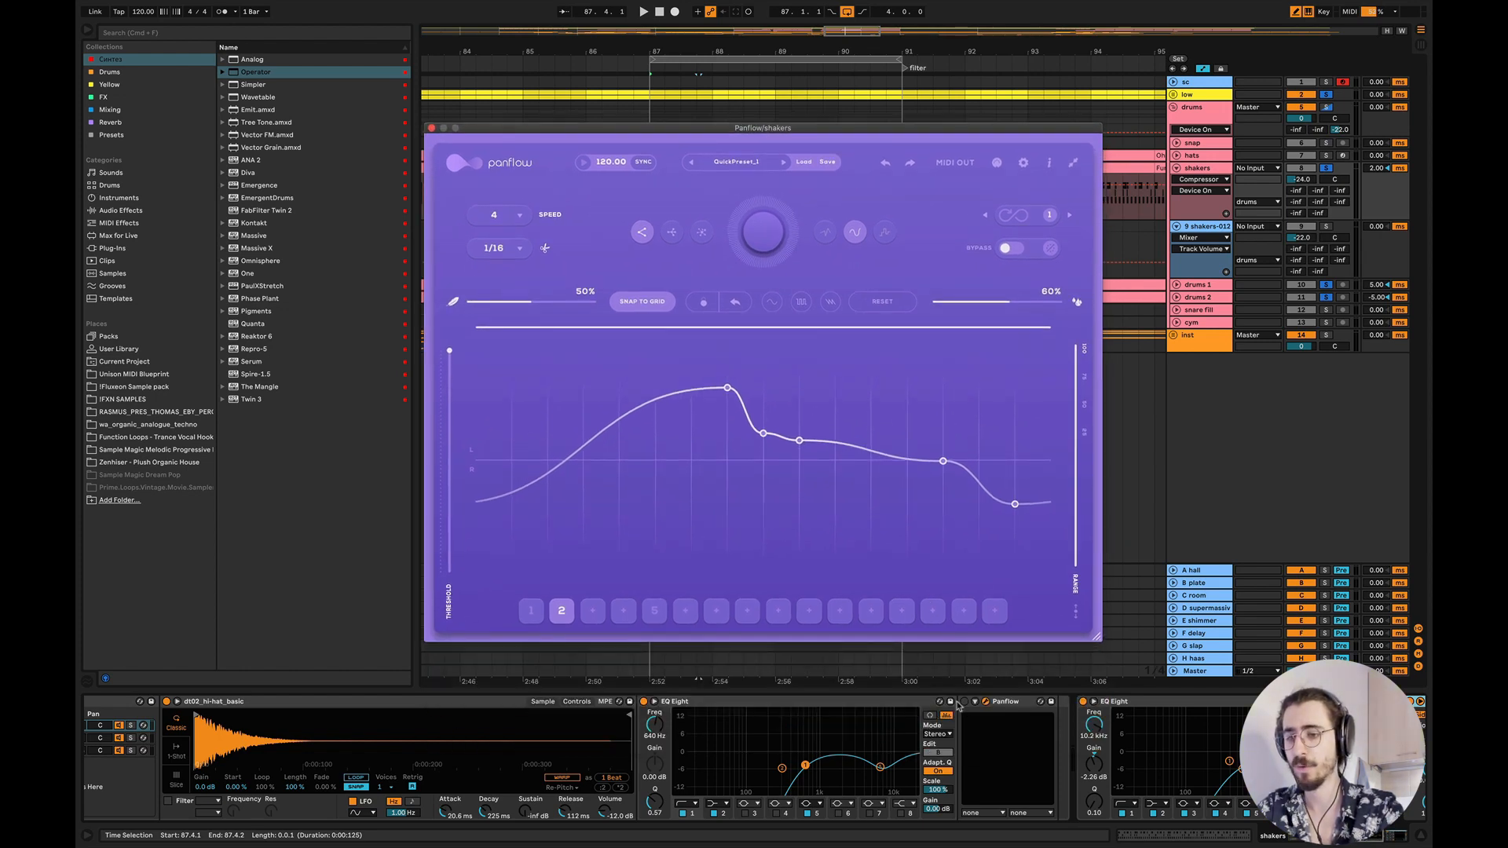
key(space)
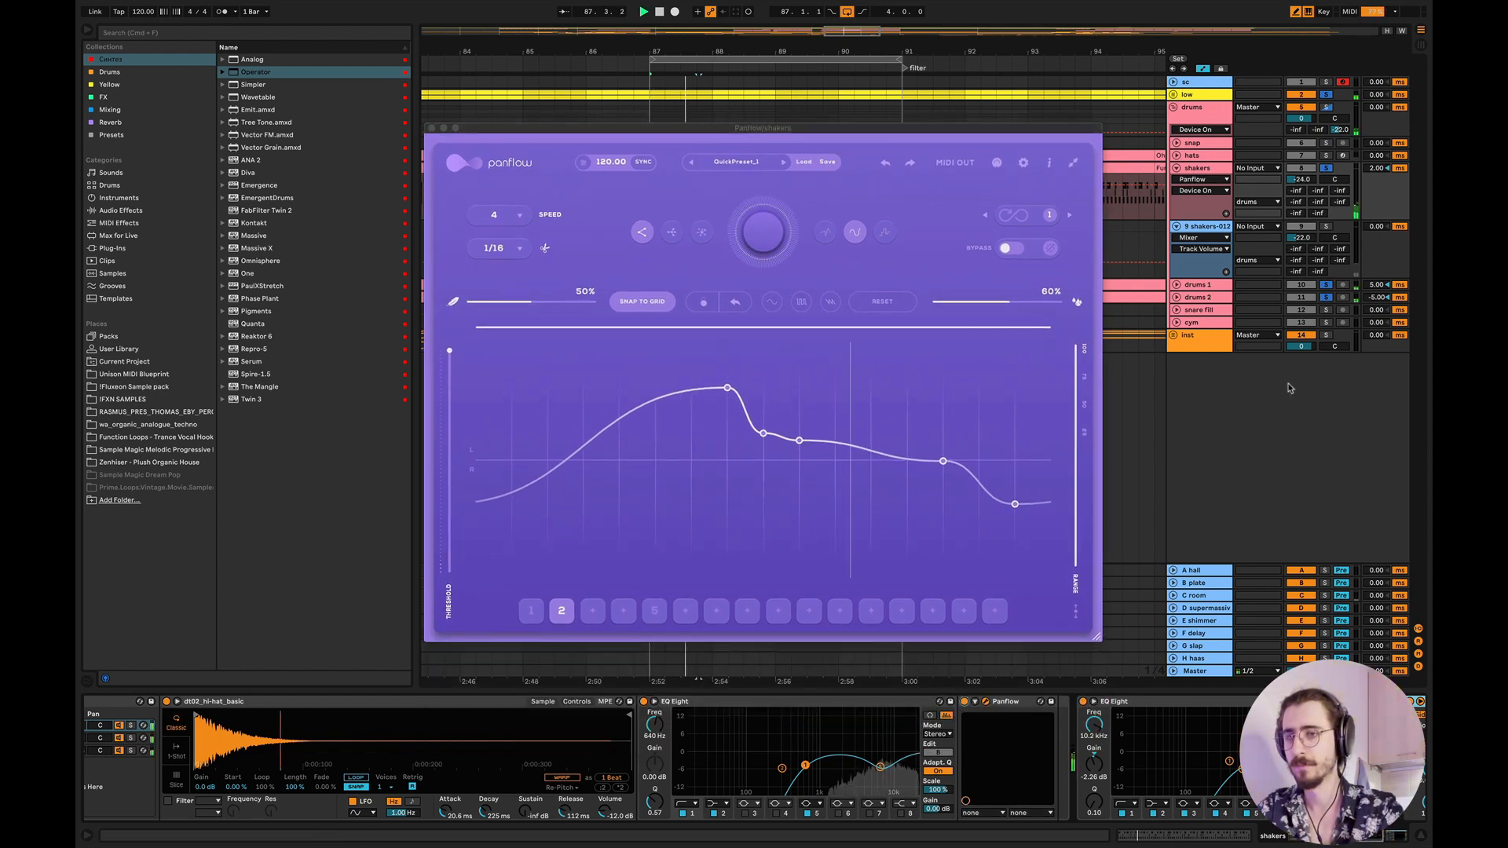
key(space)
key(space)
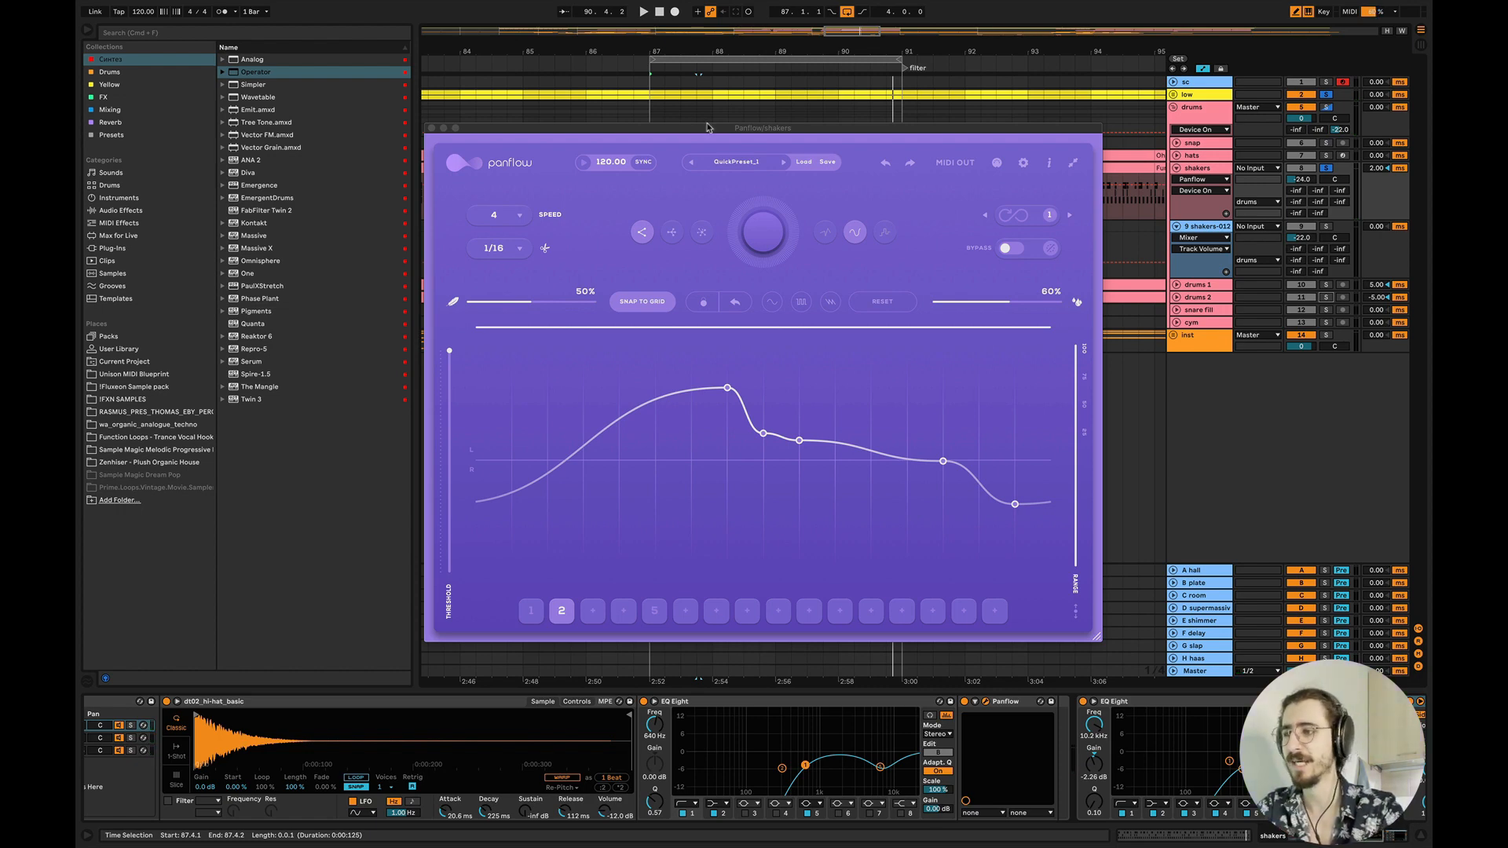
click(432, 128)
- Search the Max for Live devices for "lfo" and expand the matching Max Audio Effects
scroll(960, 711, right, 1)
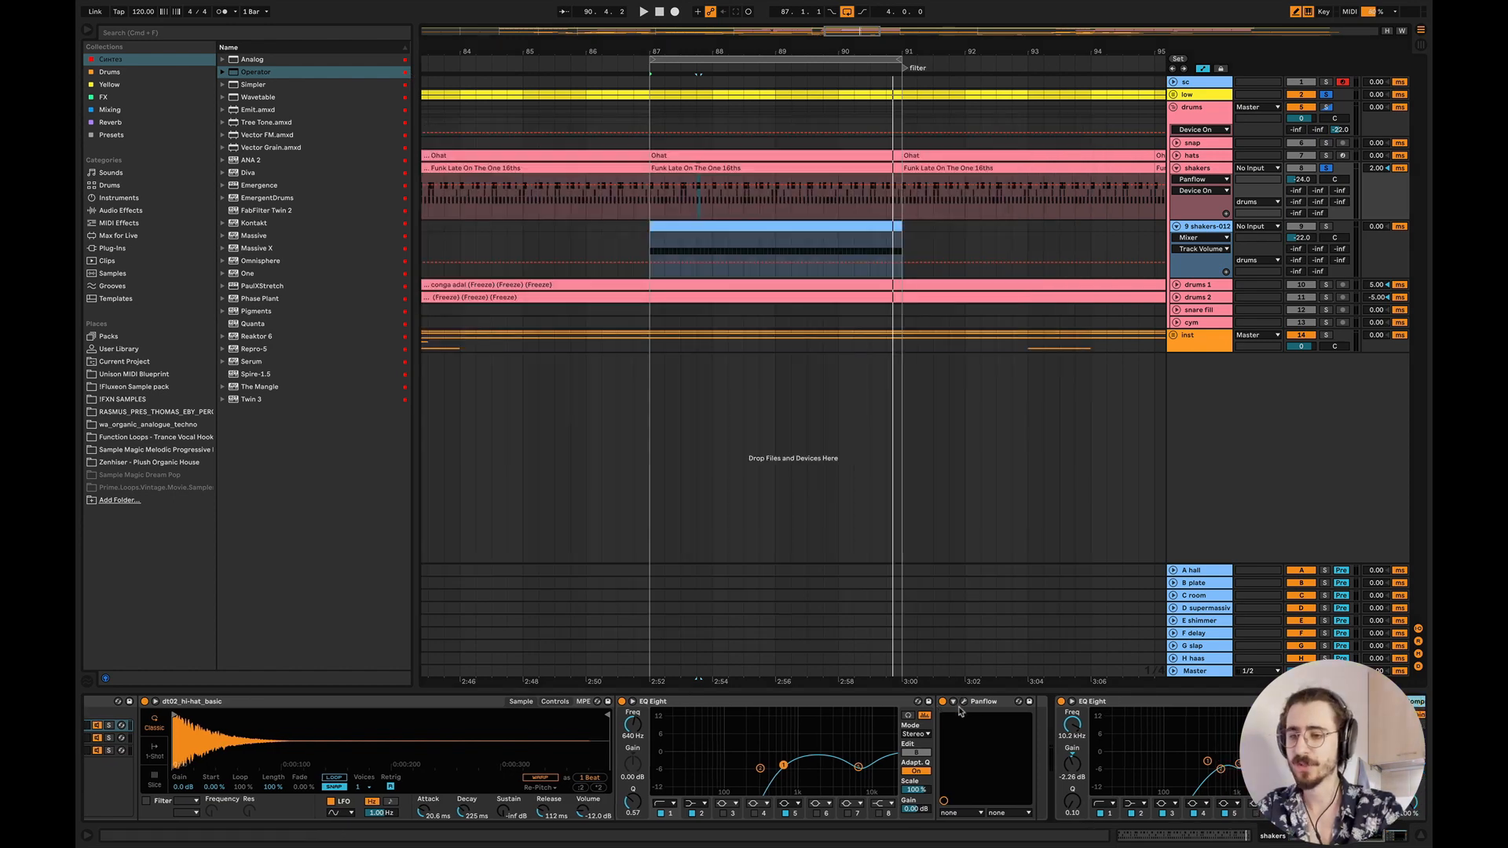
scroll(960, 711, right, 5)
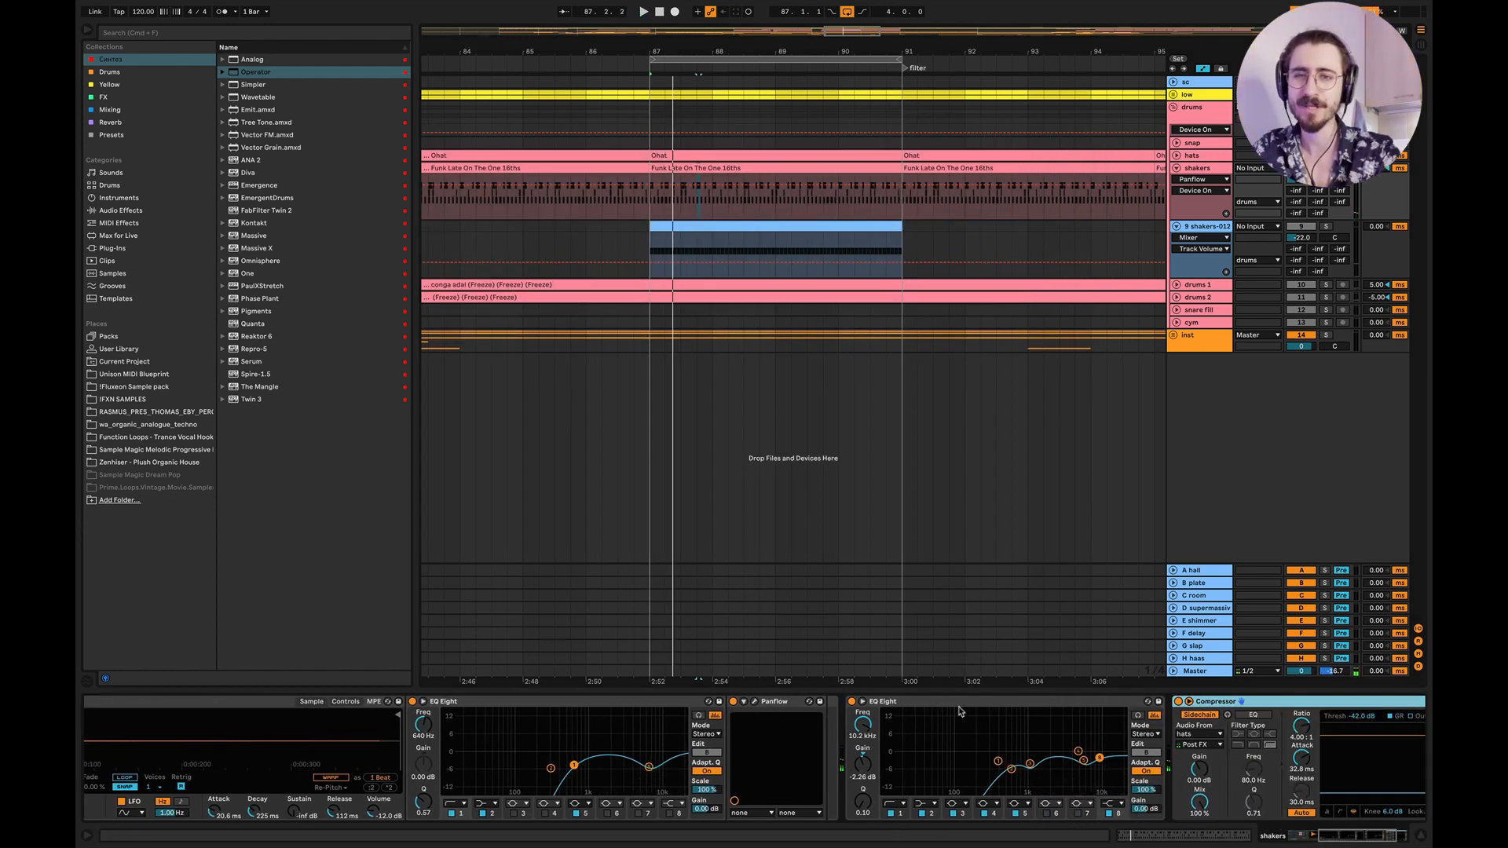
scroll(974, 743, right, 4)
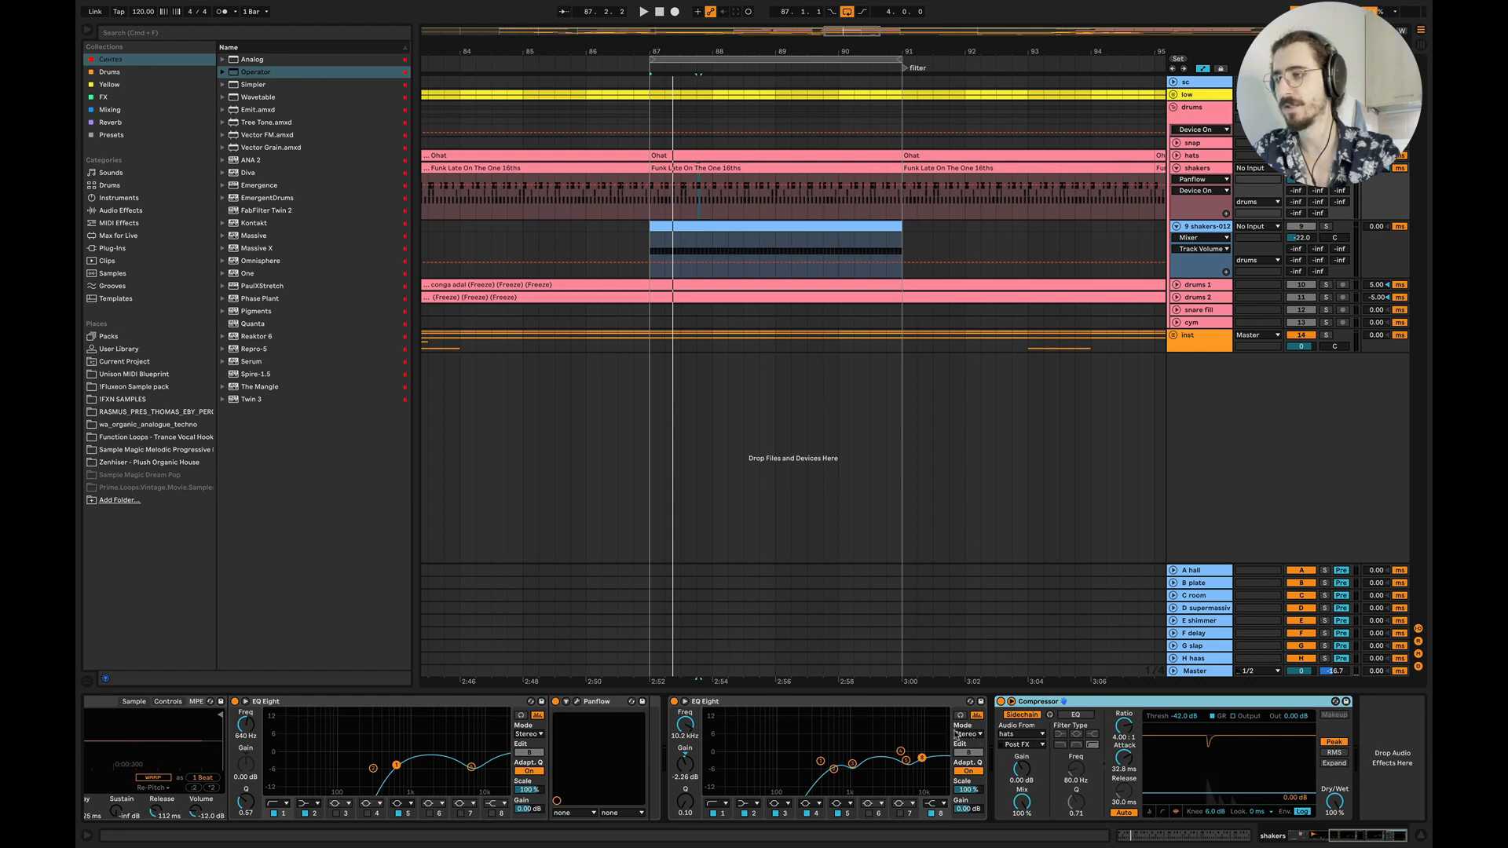
click(110, 109)
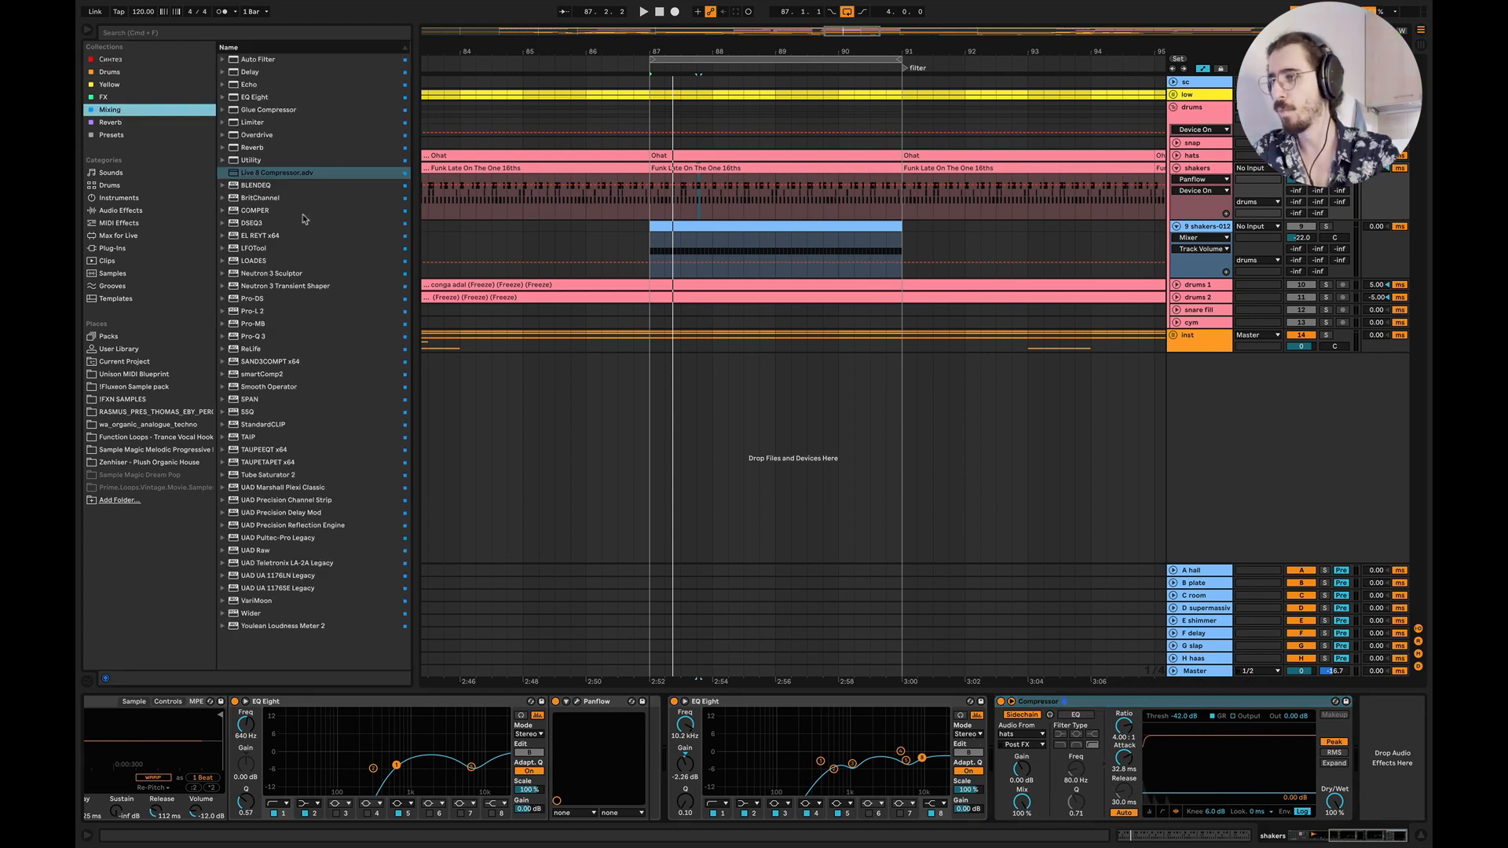
click(128, 210)
click(128, 223)
click(128, 235)
click(260, 33)
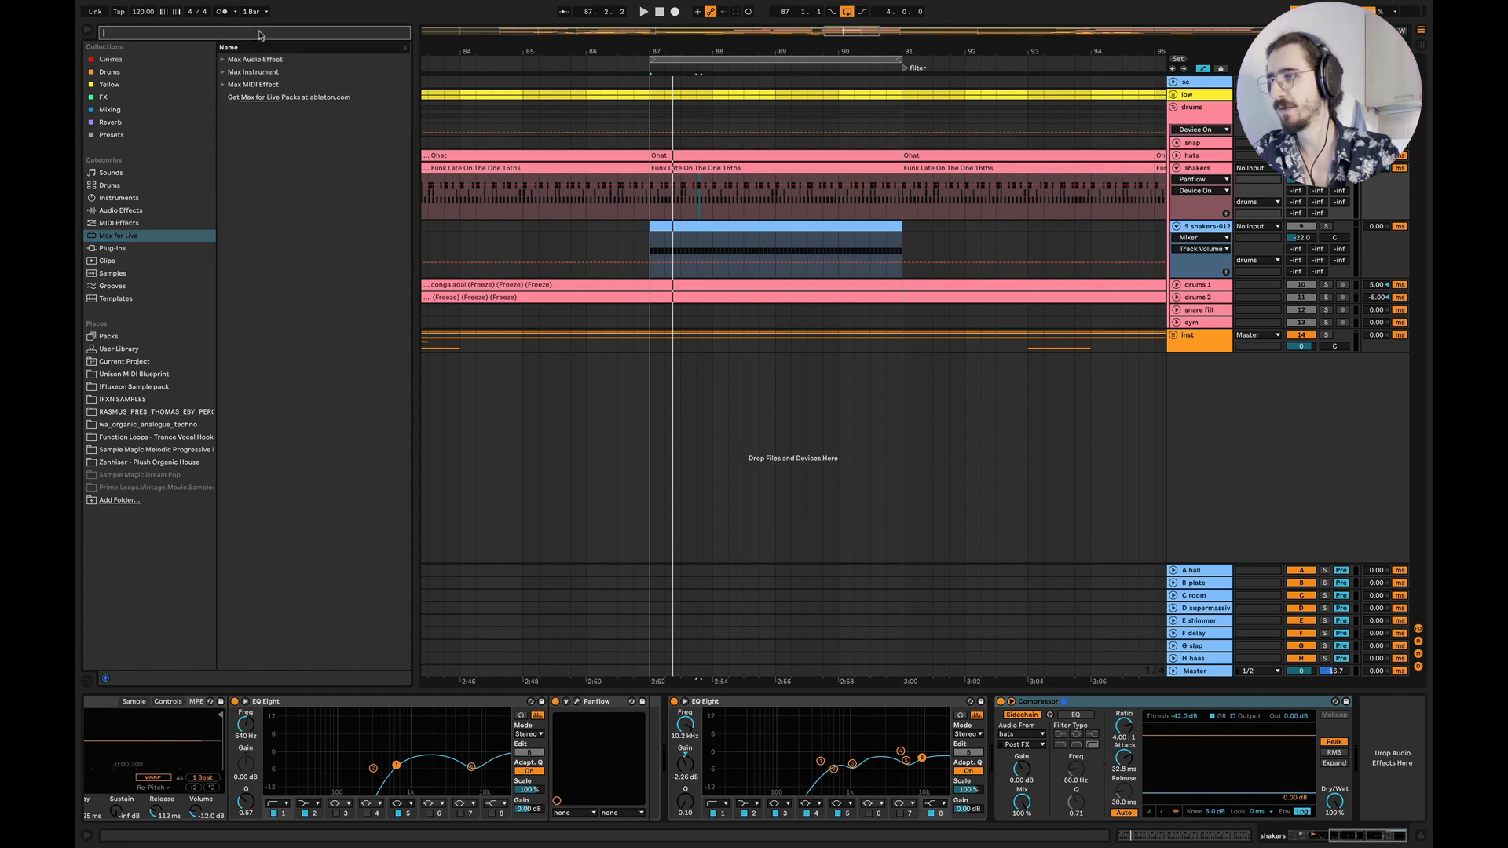
text(lfo)
click(224, 59)
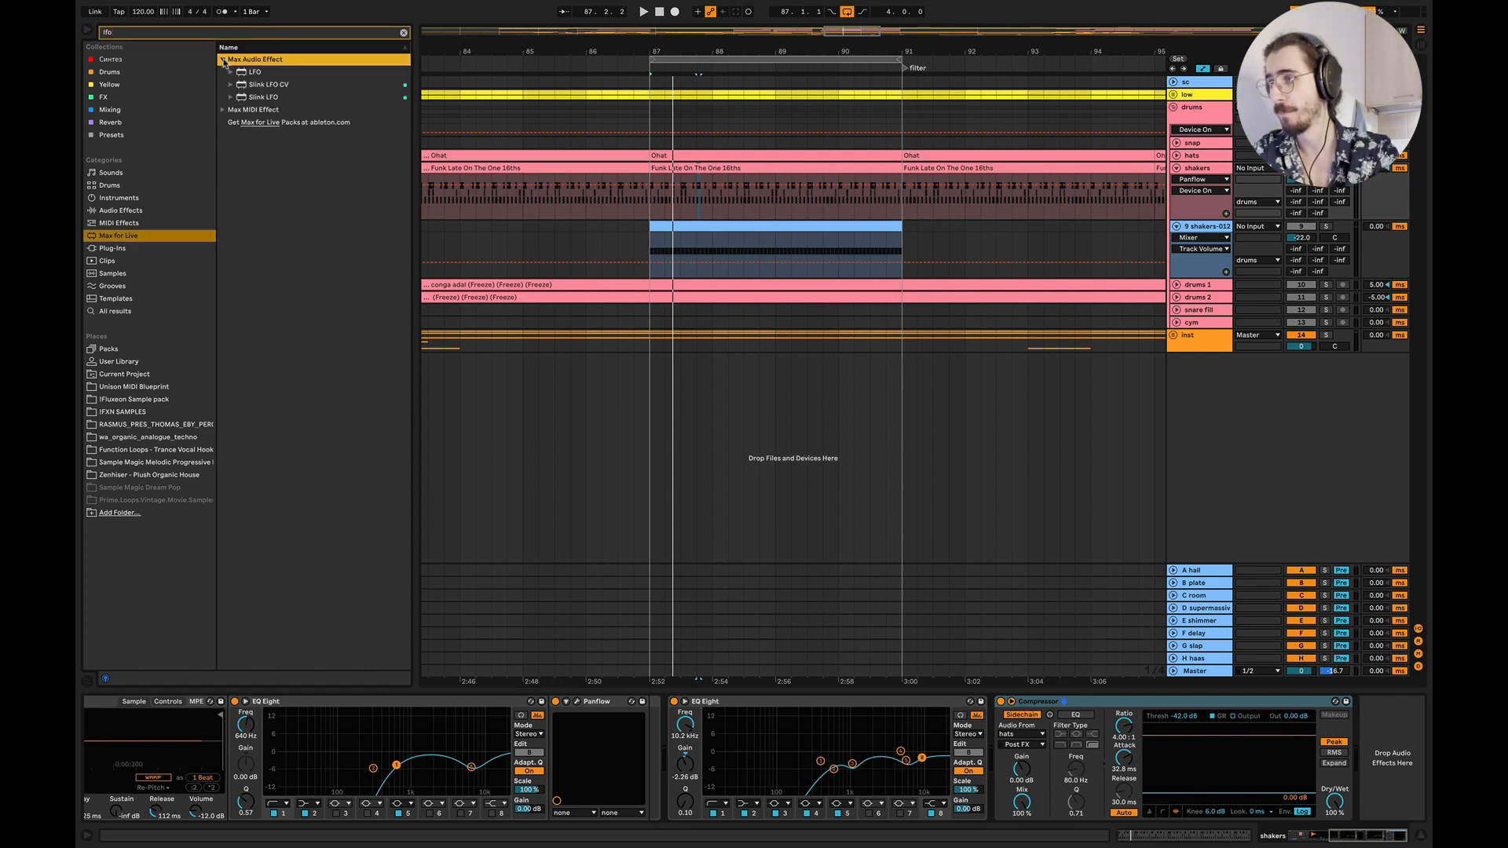
- Insert the LFO device before the Compressor on the shakers track and set it to a synced rate of 1/2
click(250, 74)
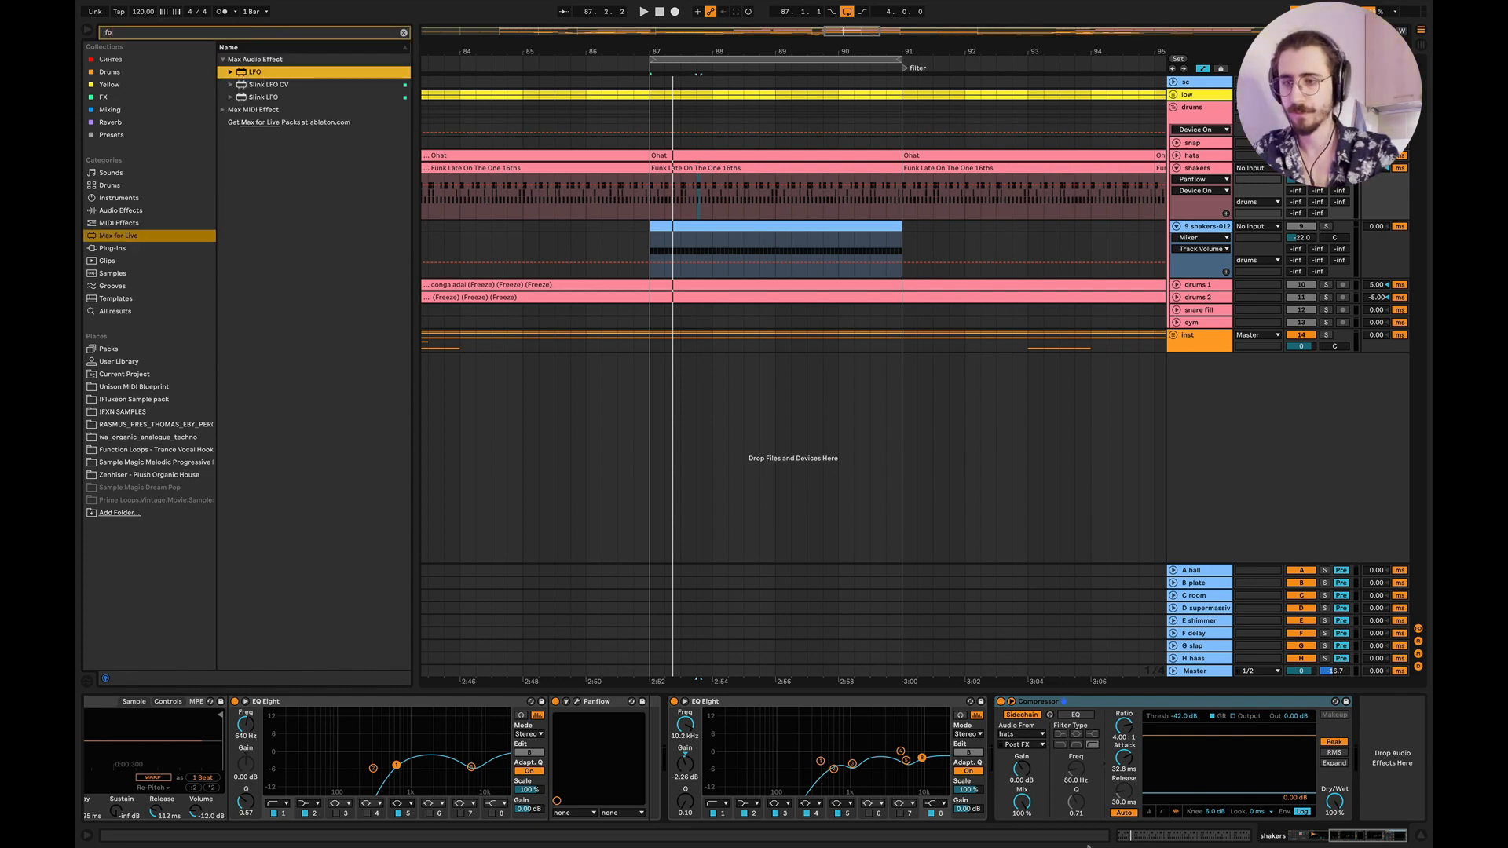
drag(1088, 847, 992, 732)
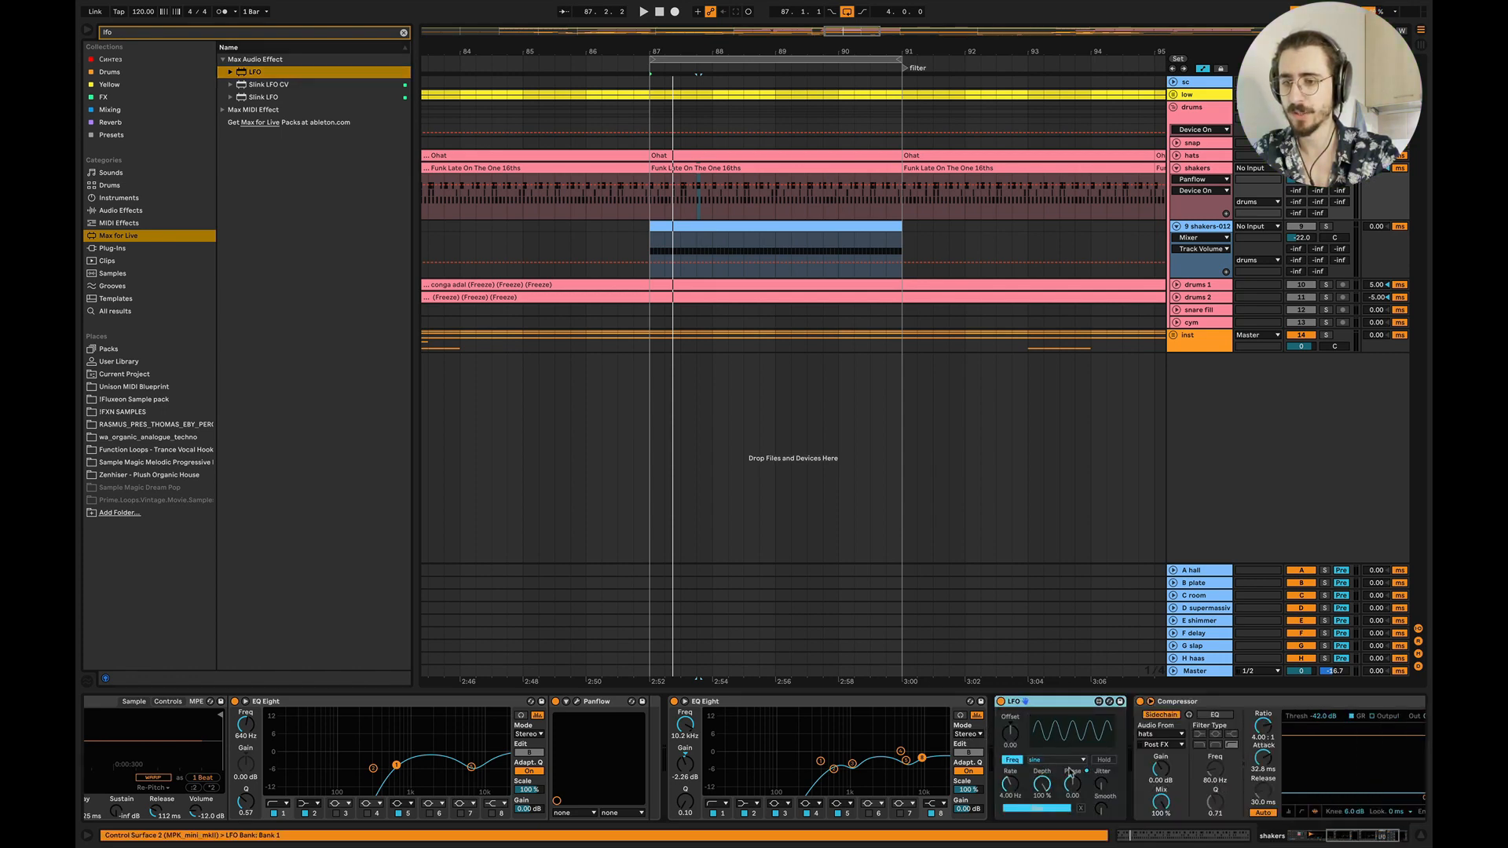
click(1020, 762)
drag(1018, 776, 1018, 758)
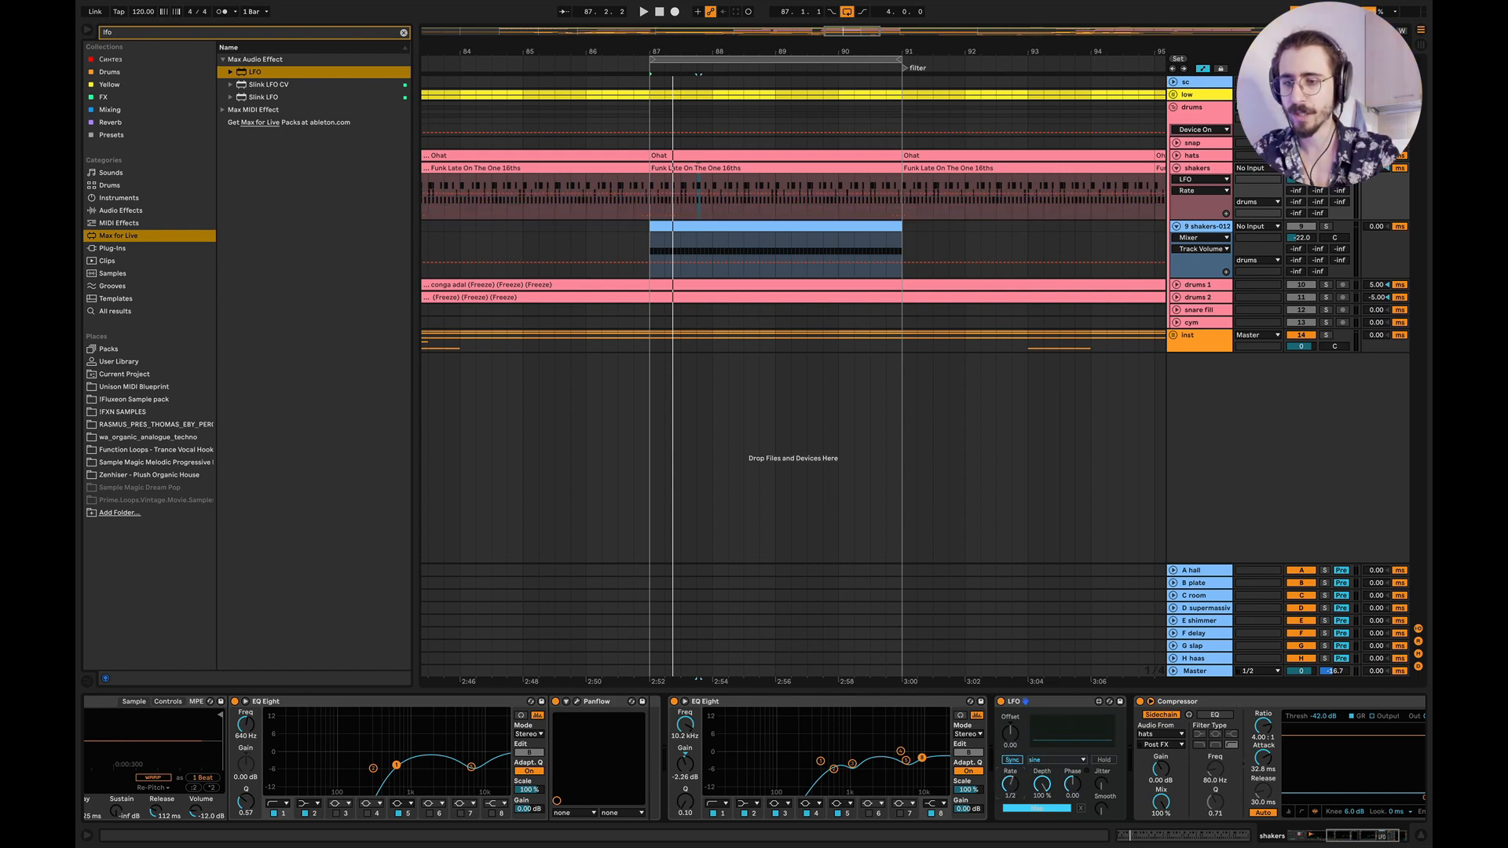
- Map the LFO to the Decay of the dt02_hi-hat_basic sampler
scroll(935, 727, left, 2)
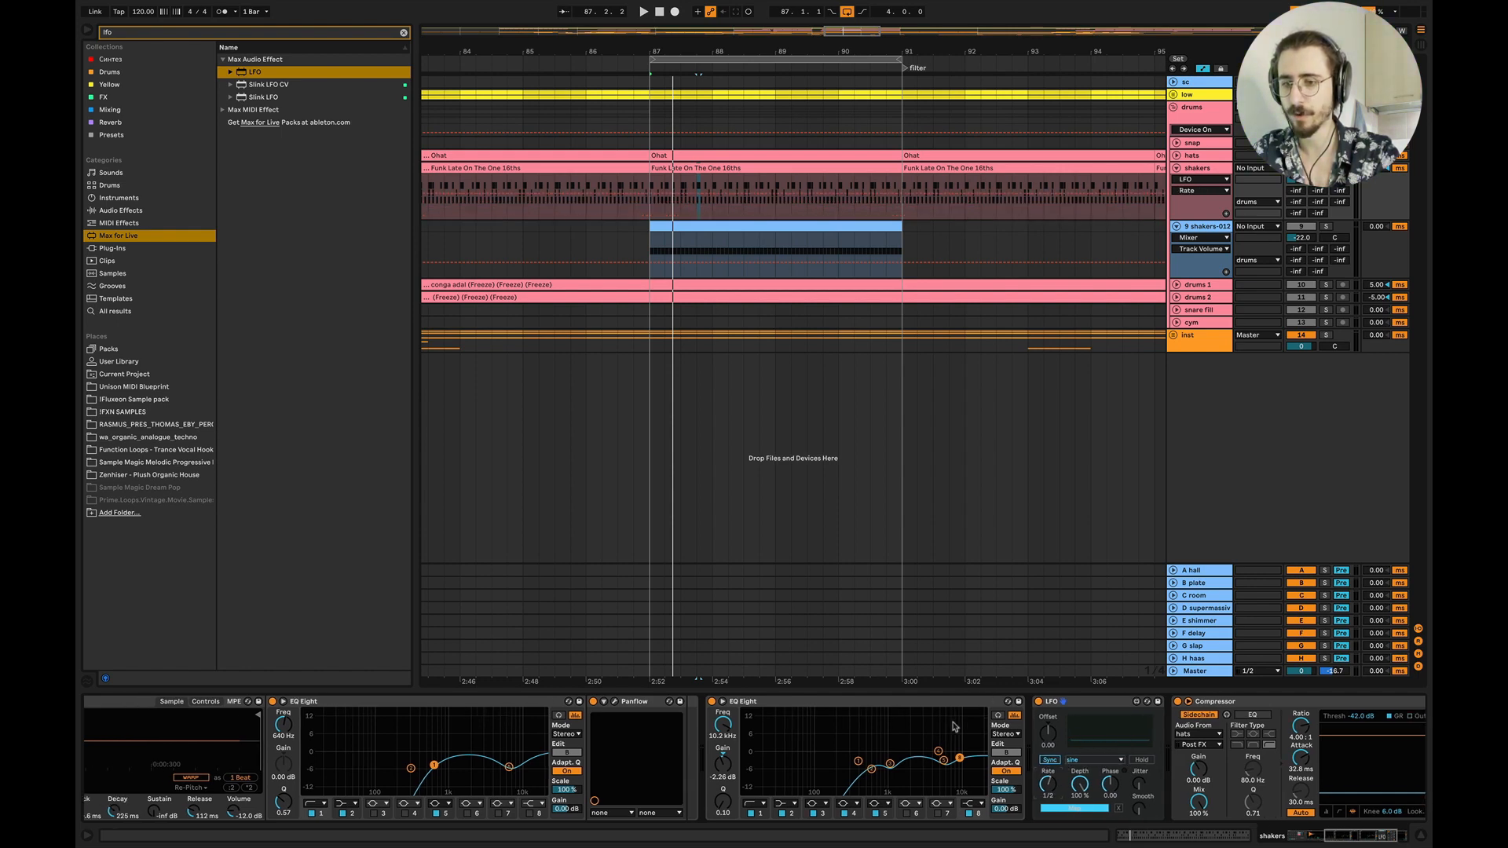
scroll(1062, 813, left, 10)
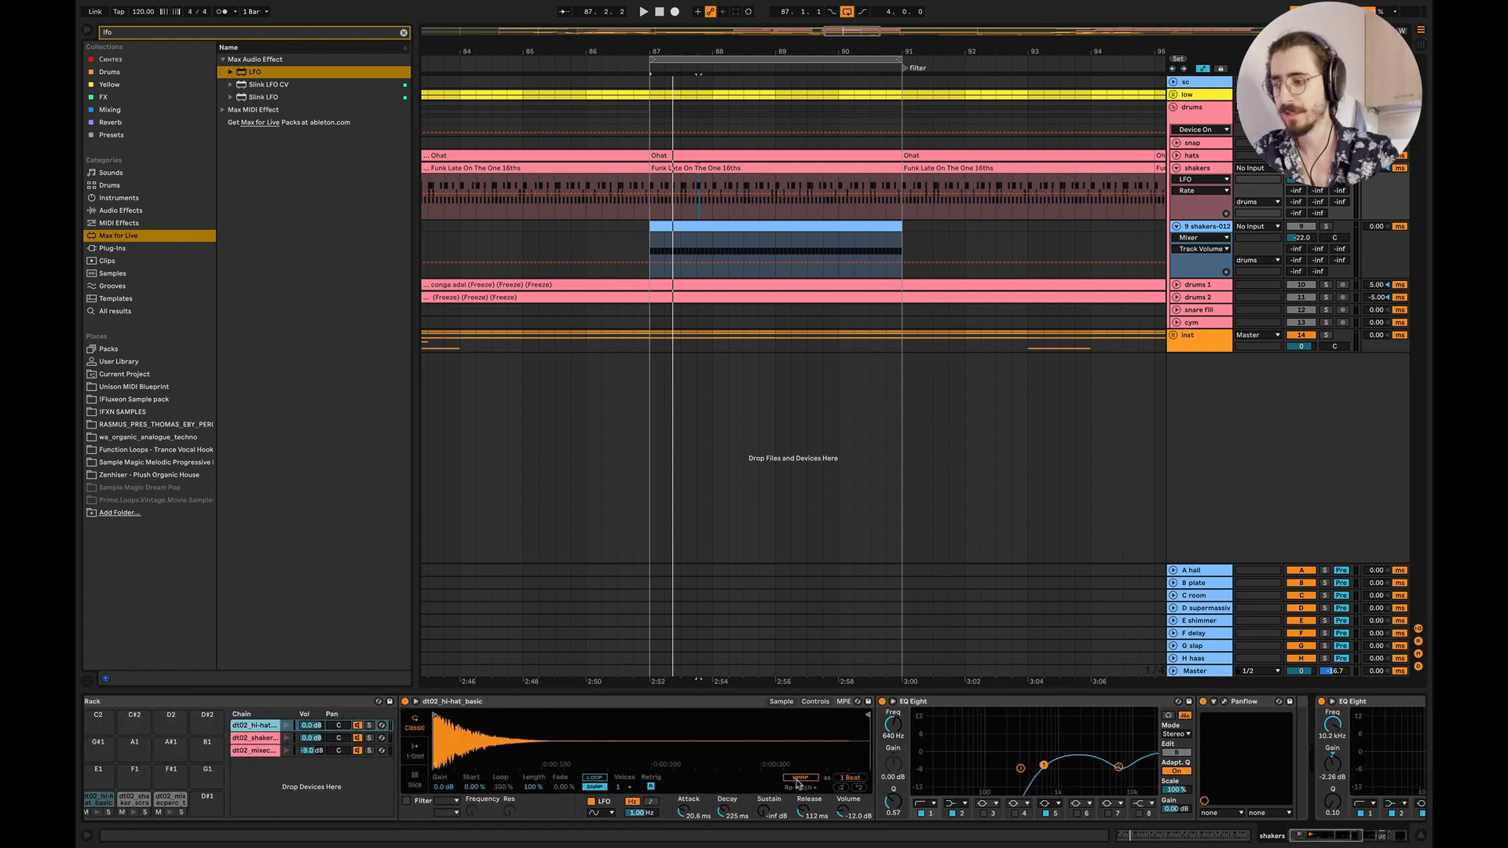
click(727, 816)
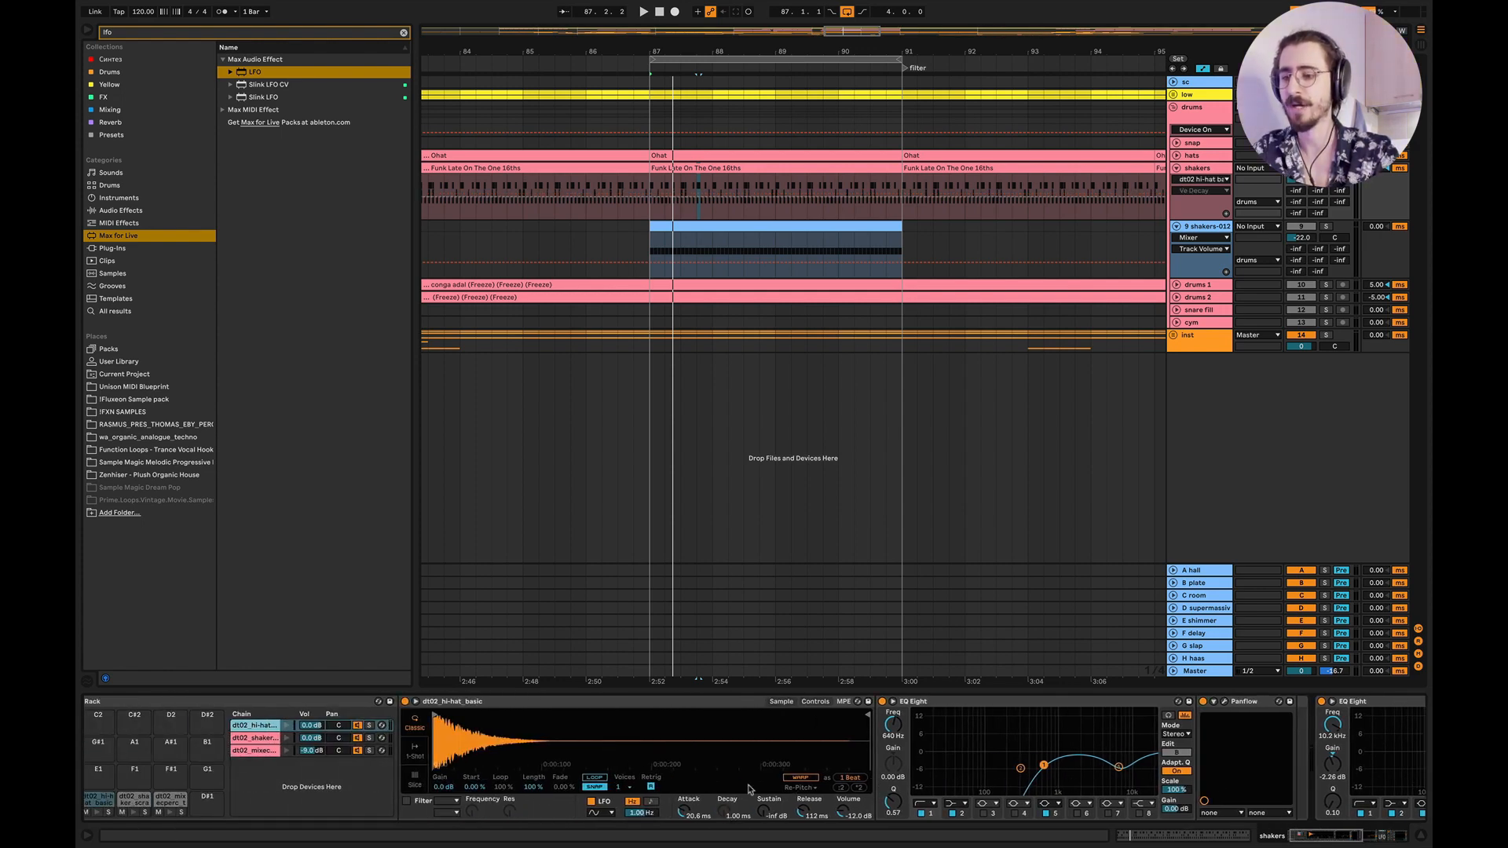
- Try an LFO rate of 1/4 and audition the modulated hi-hat decay
scroll(748, 789, right, 7)
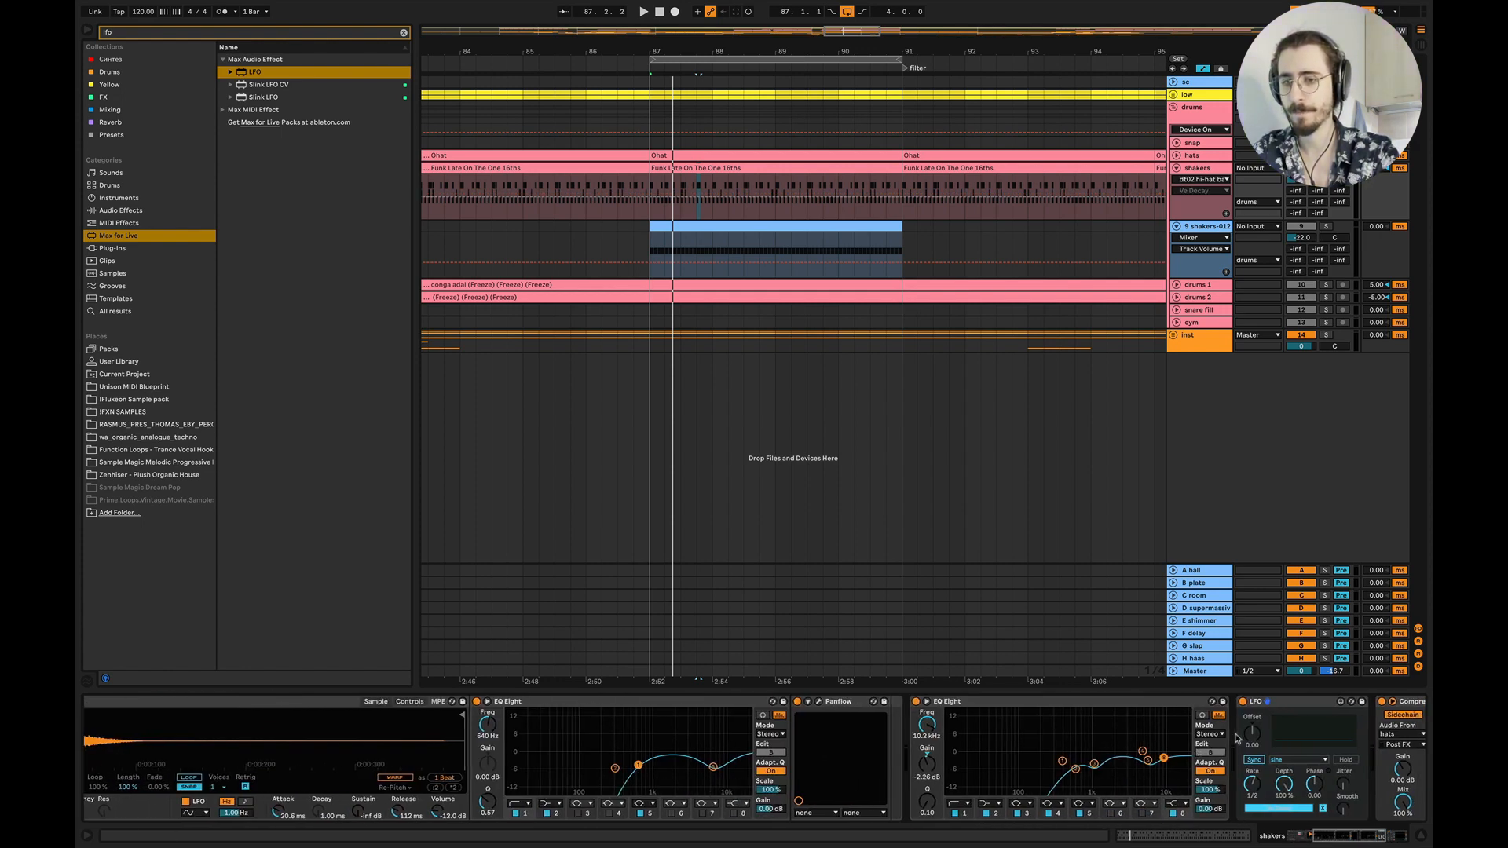
click(1253, 786)
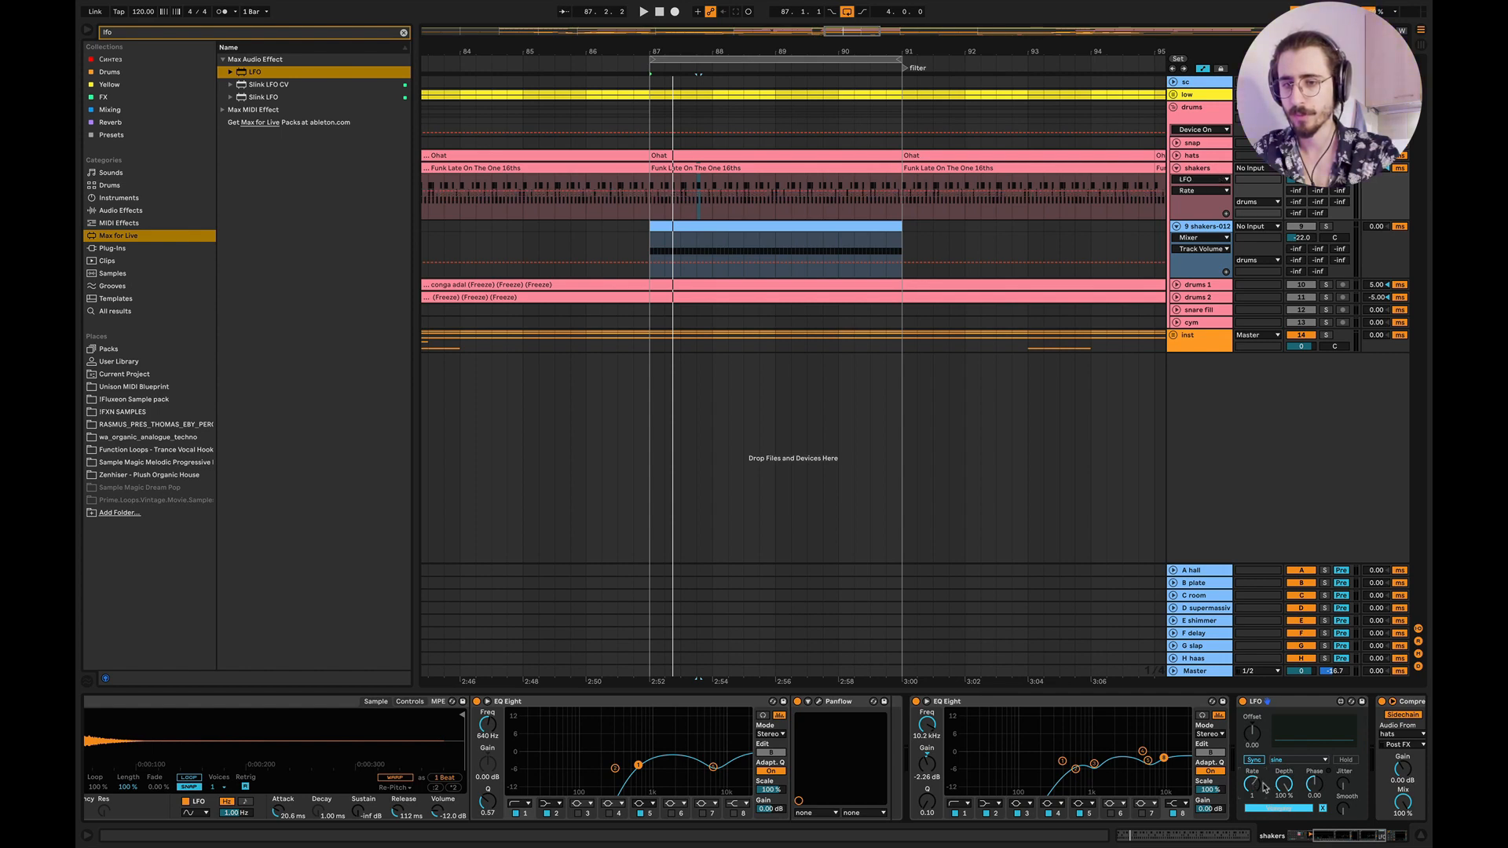
drag(1252, 785, 1252, 813)
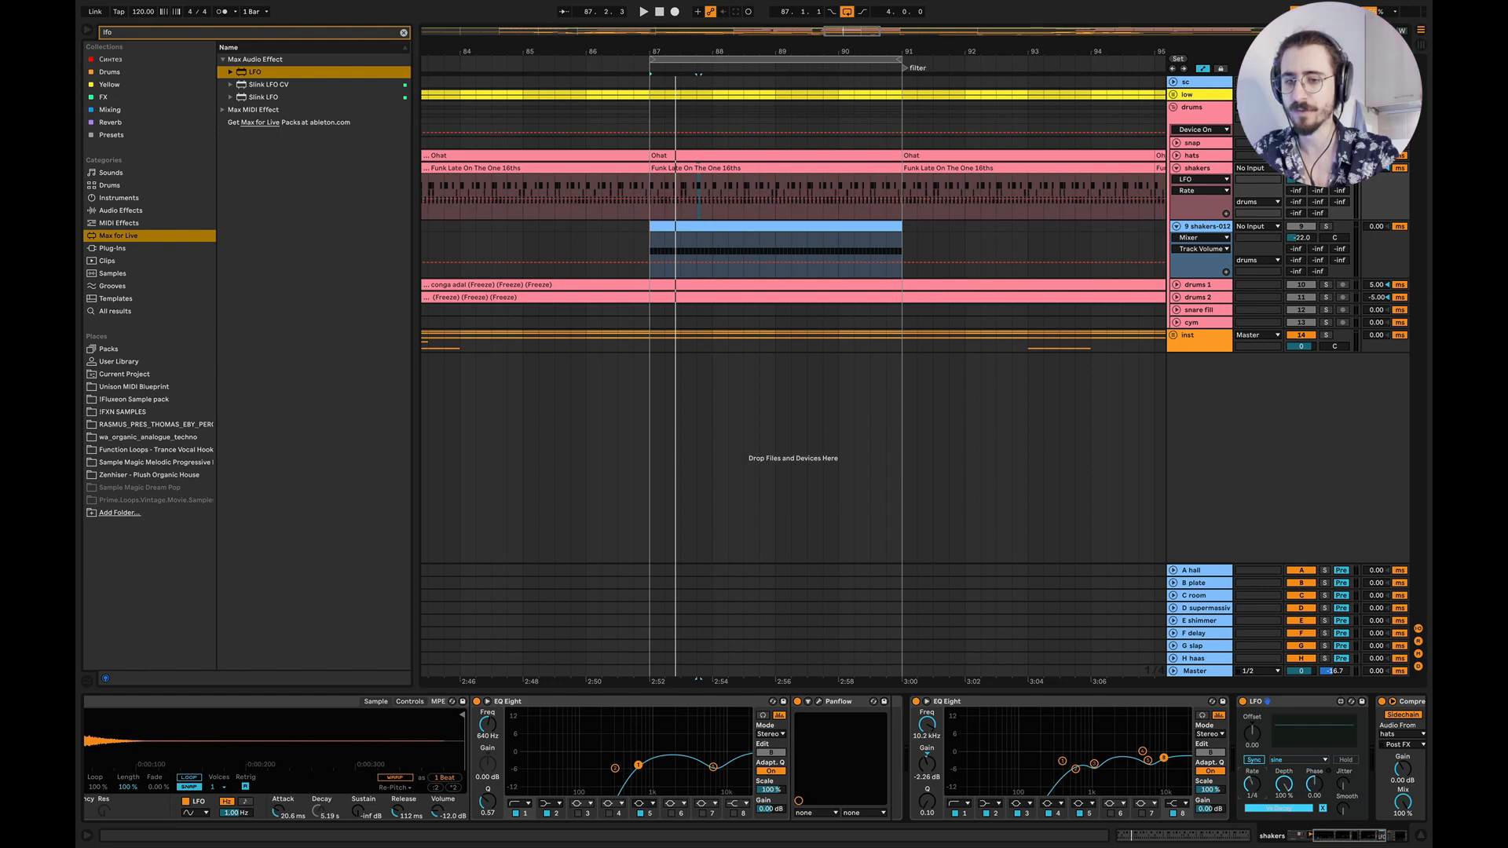
key(space)
- Set the LFO's rate to 1 and reduce its depth to 8.04 % while auditioning the shakers
drag(1255, 776, 1254, 756)
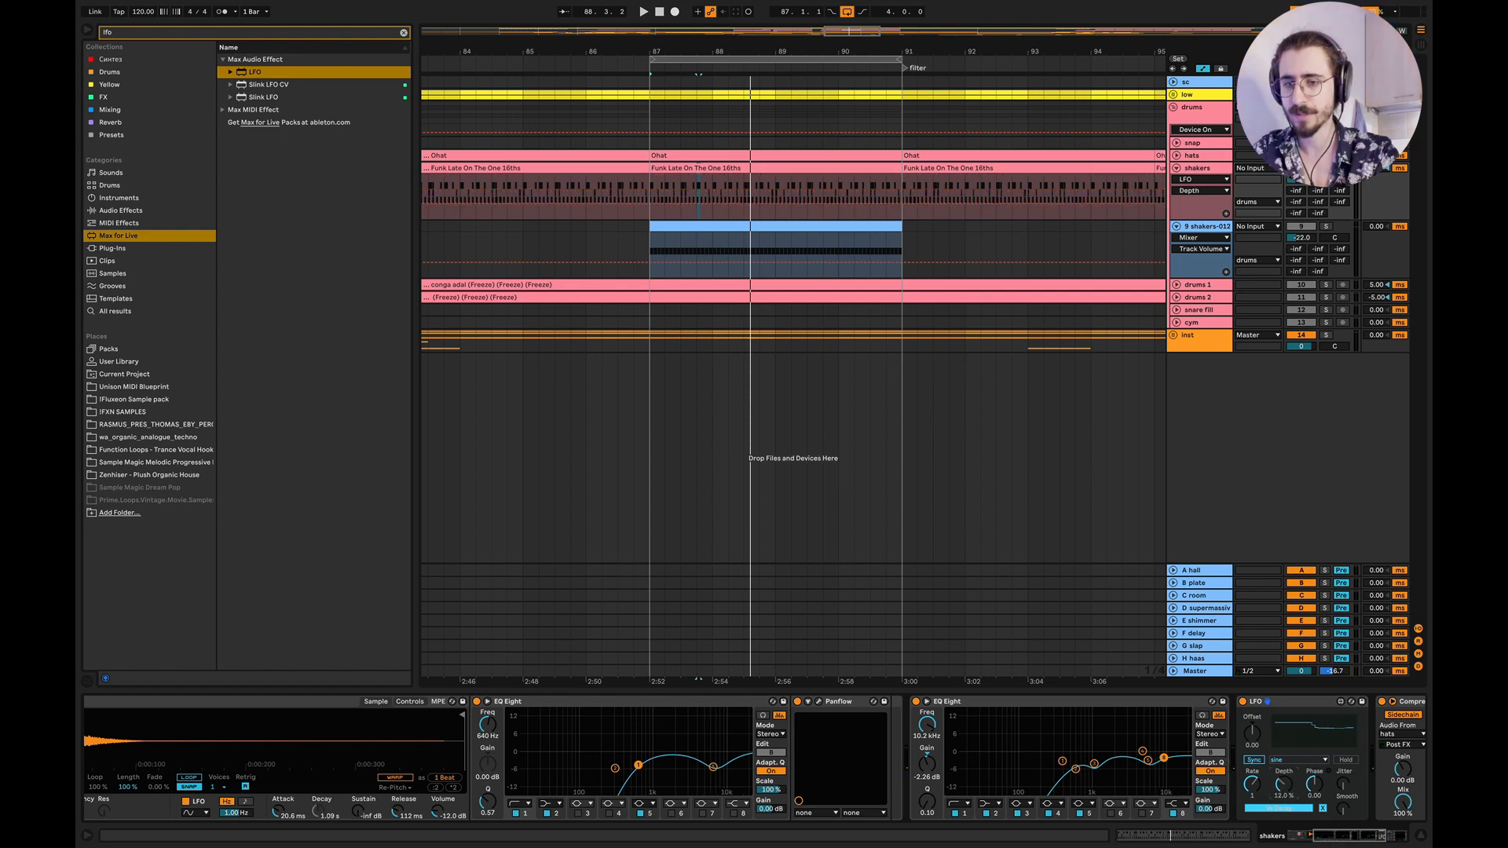
drag(1283, 779, 1284, 777)
key(space)
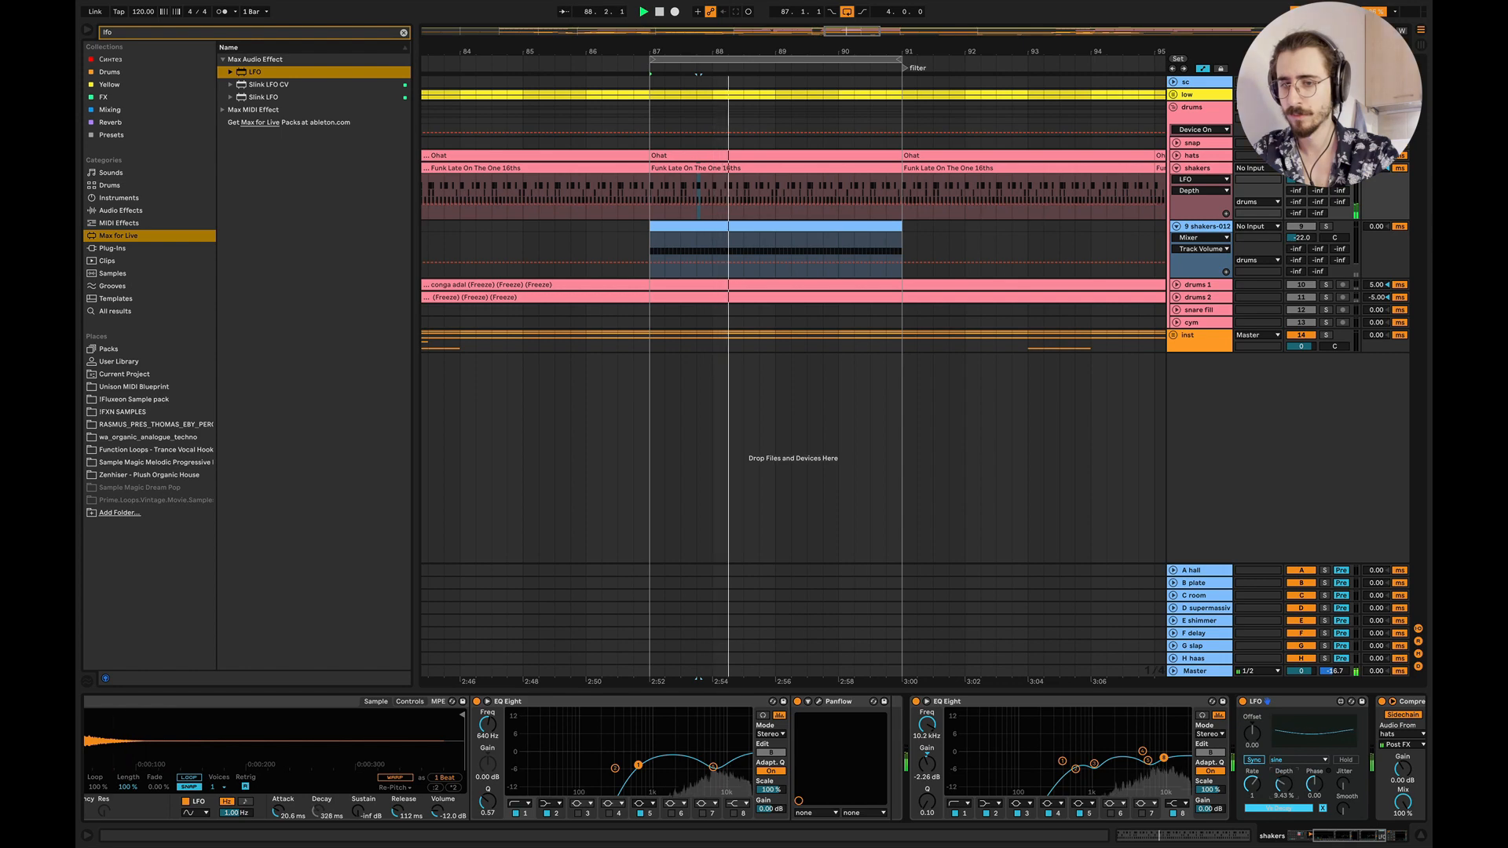
drag(1284, 779, 1285, 788)
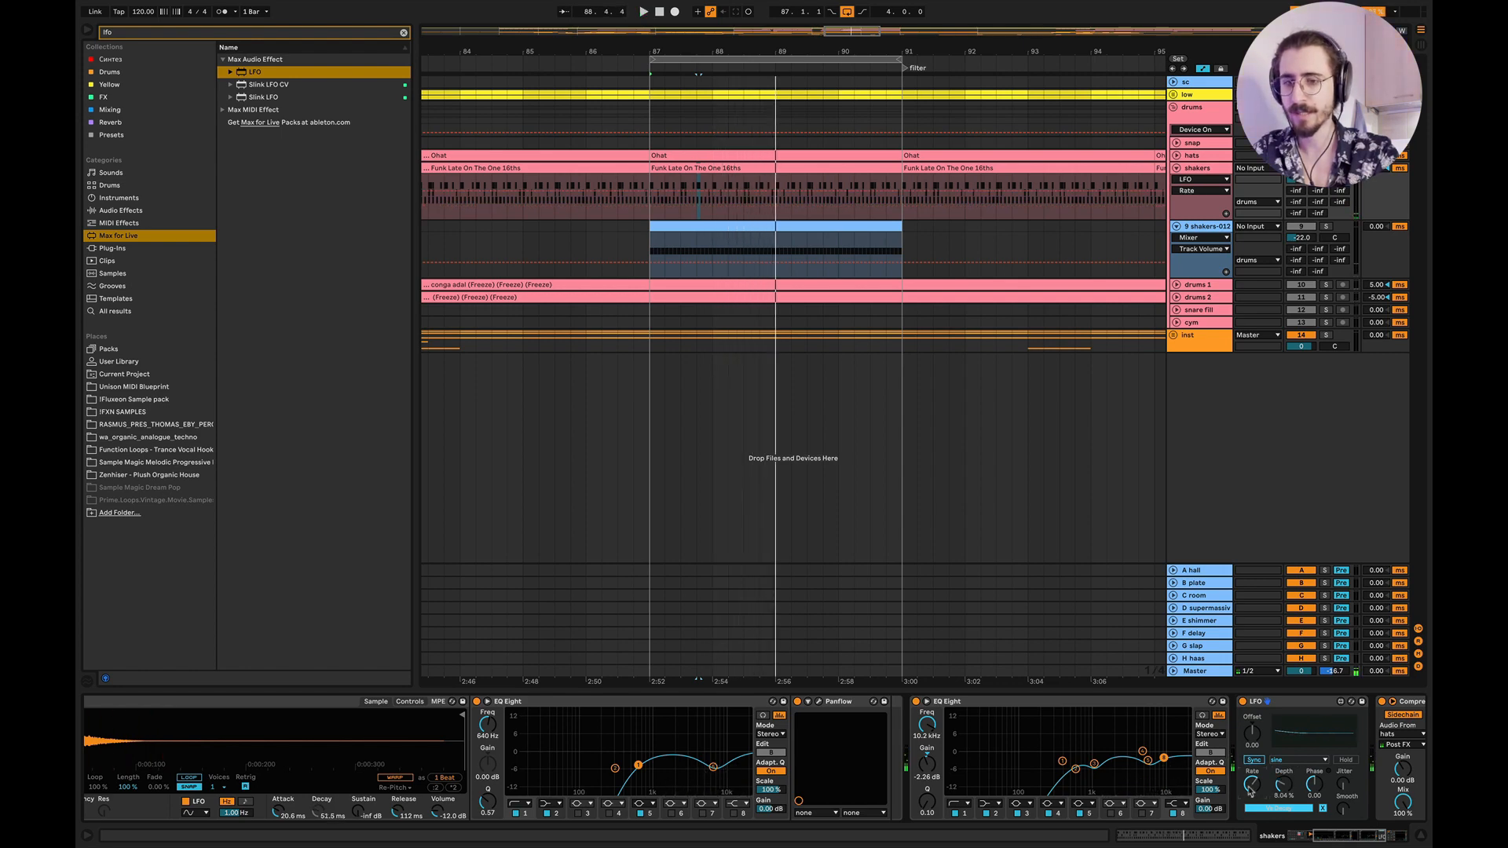
- Set the LFO's rate to 1/3 and audition the hi-hat decay modulation with repeated playback
key(space)
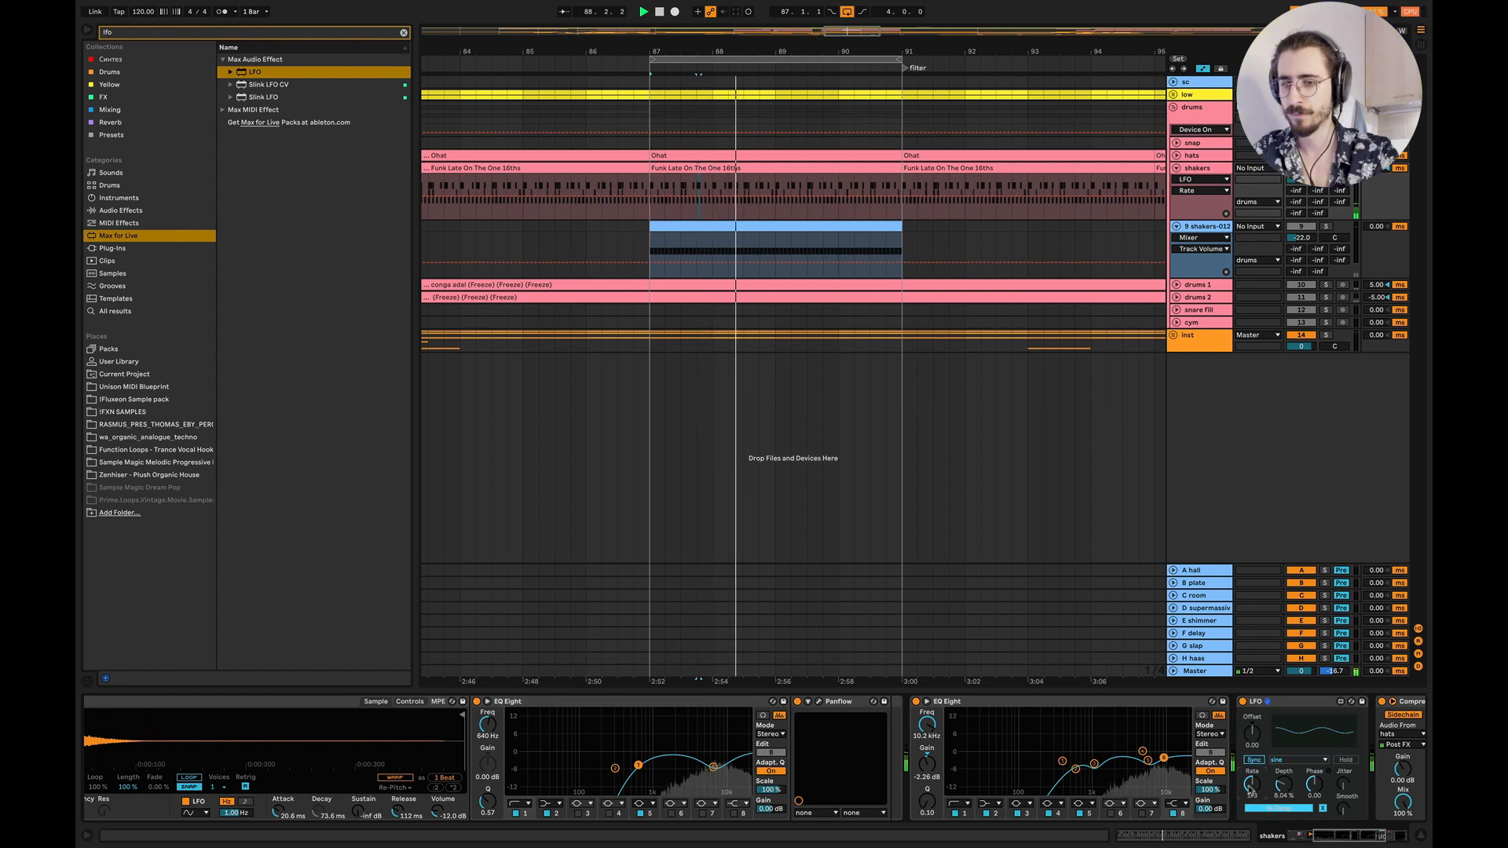
key(space)
key(space)
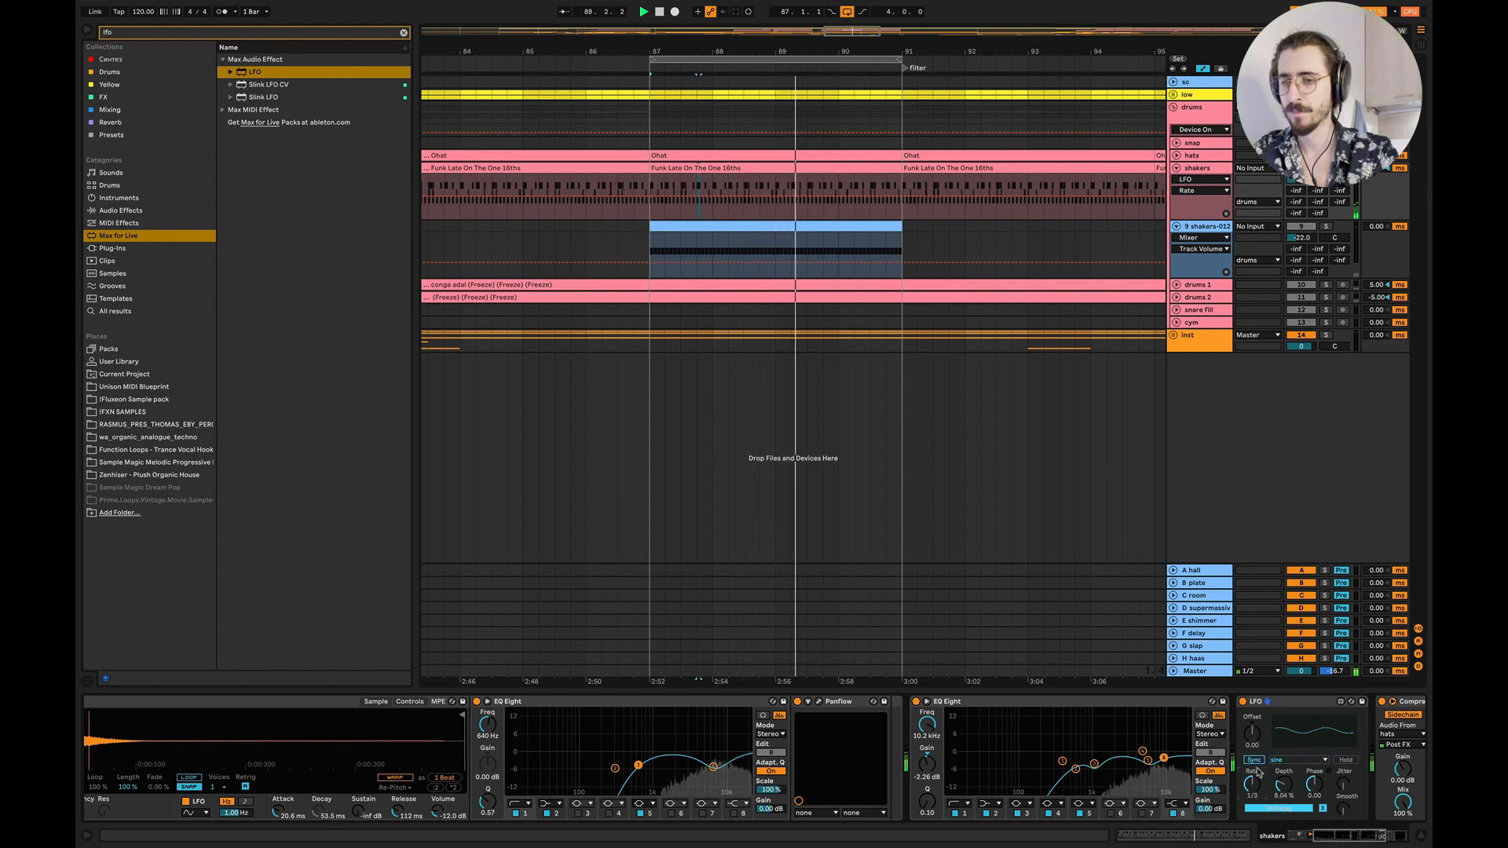
key(space)
key(space)
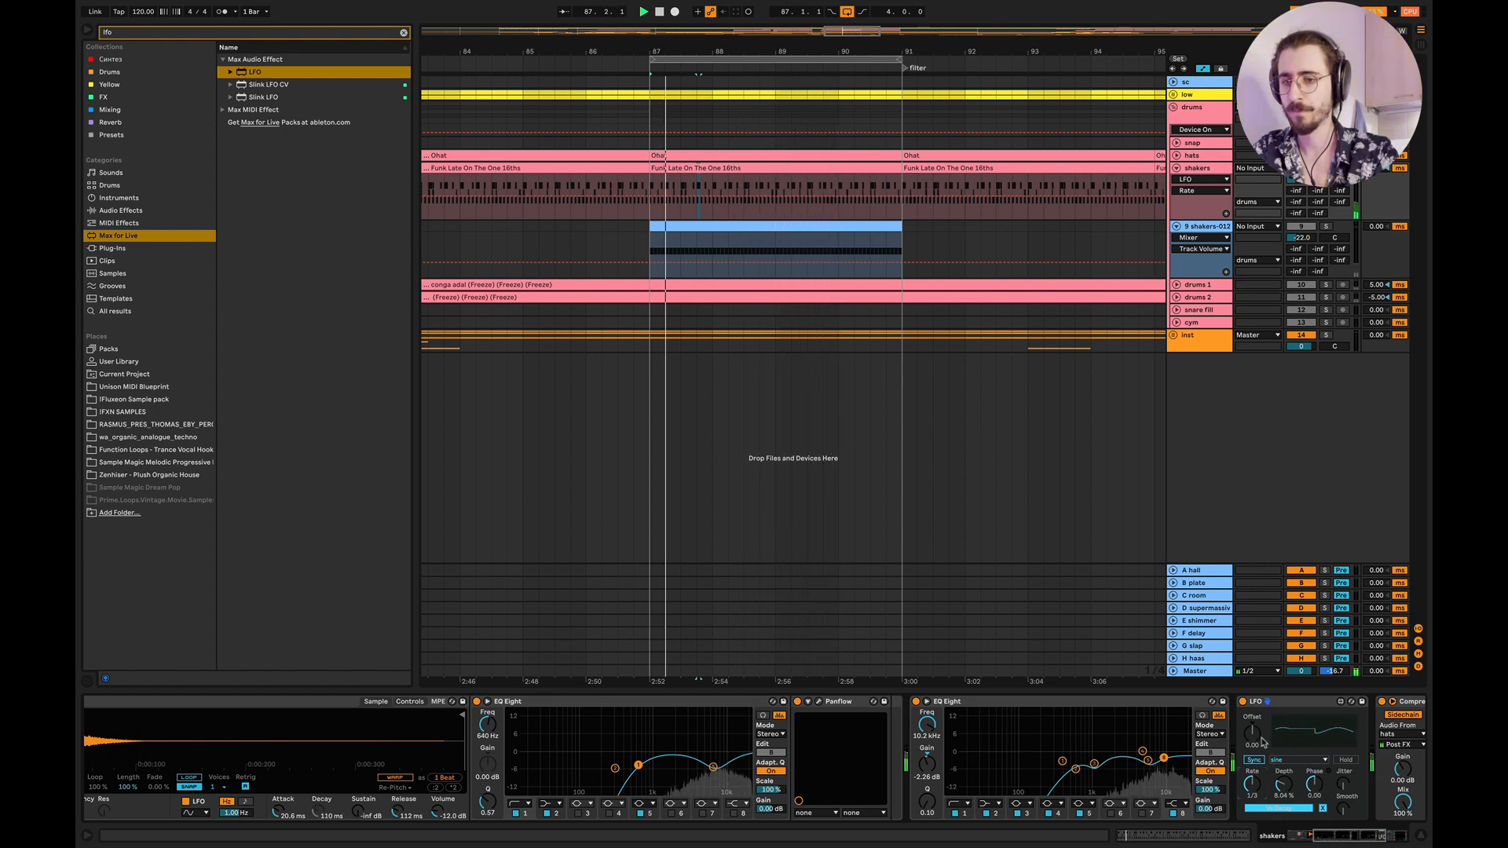
- Examine the shakers device chain and audition the hi-hat's LFO-modulated decay
scroll(1328, 770, right, 5)
key(space)
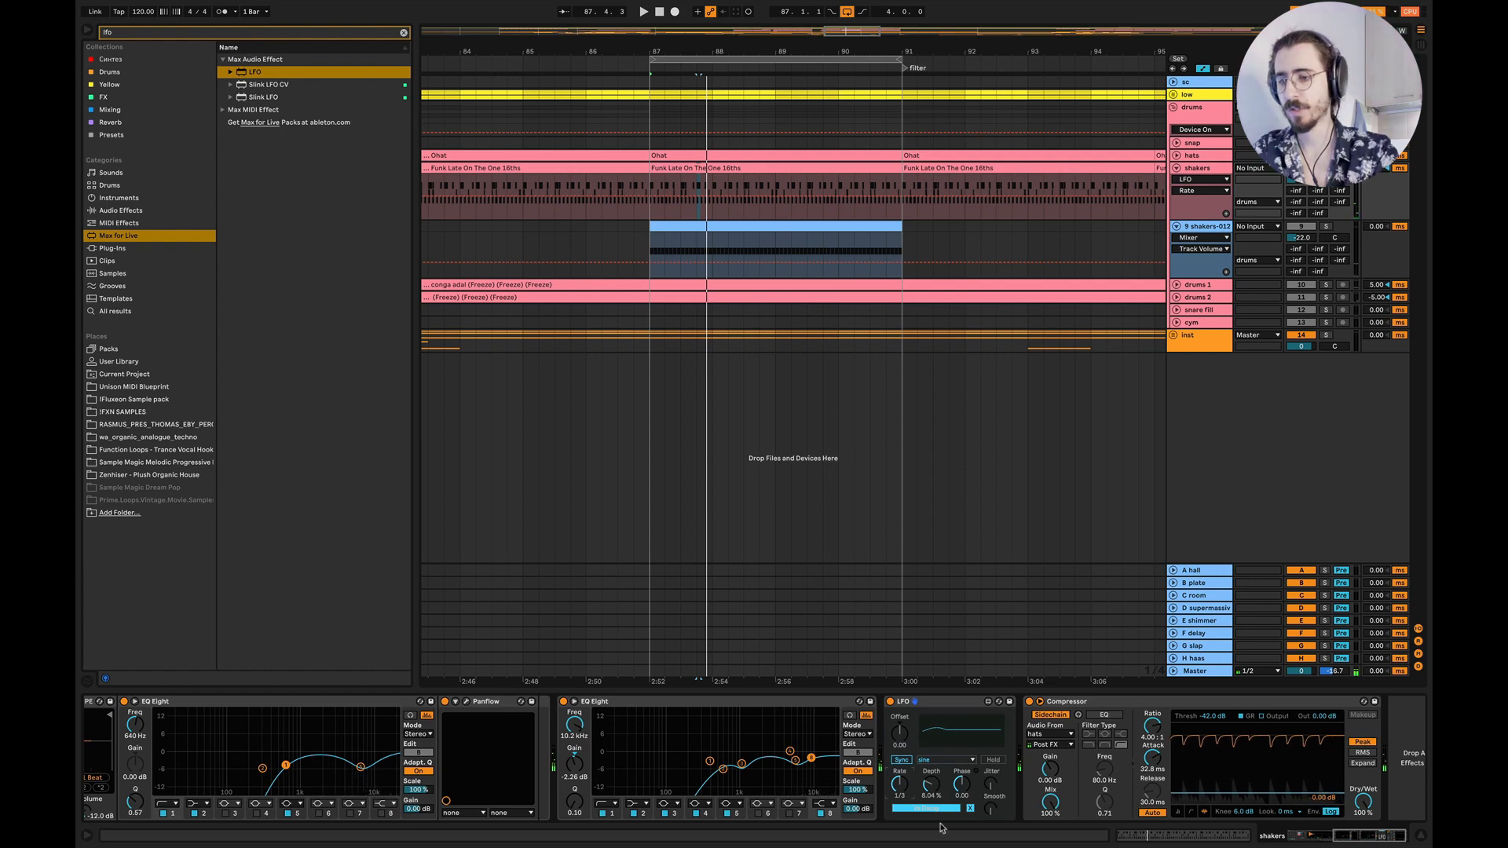
scroll(908, 762, left, 3)
scroll(908, 762, left, 3)
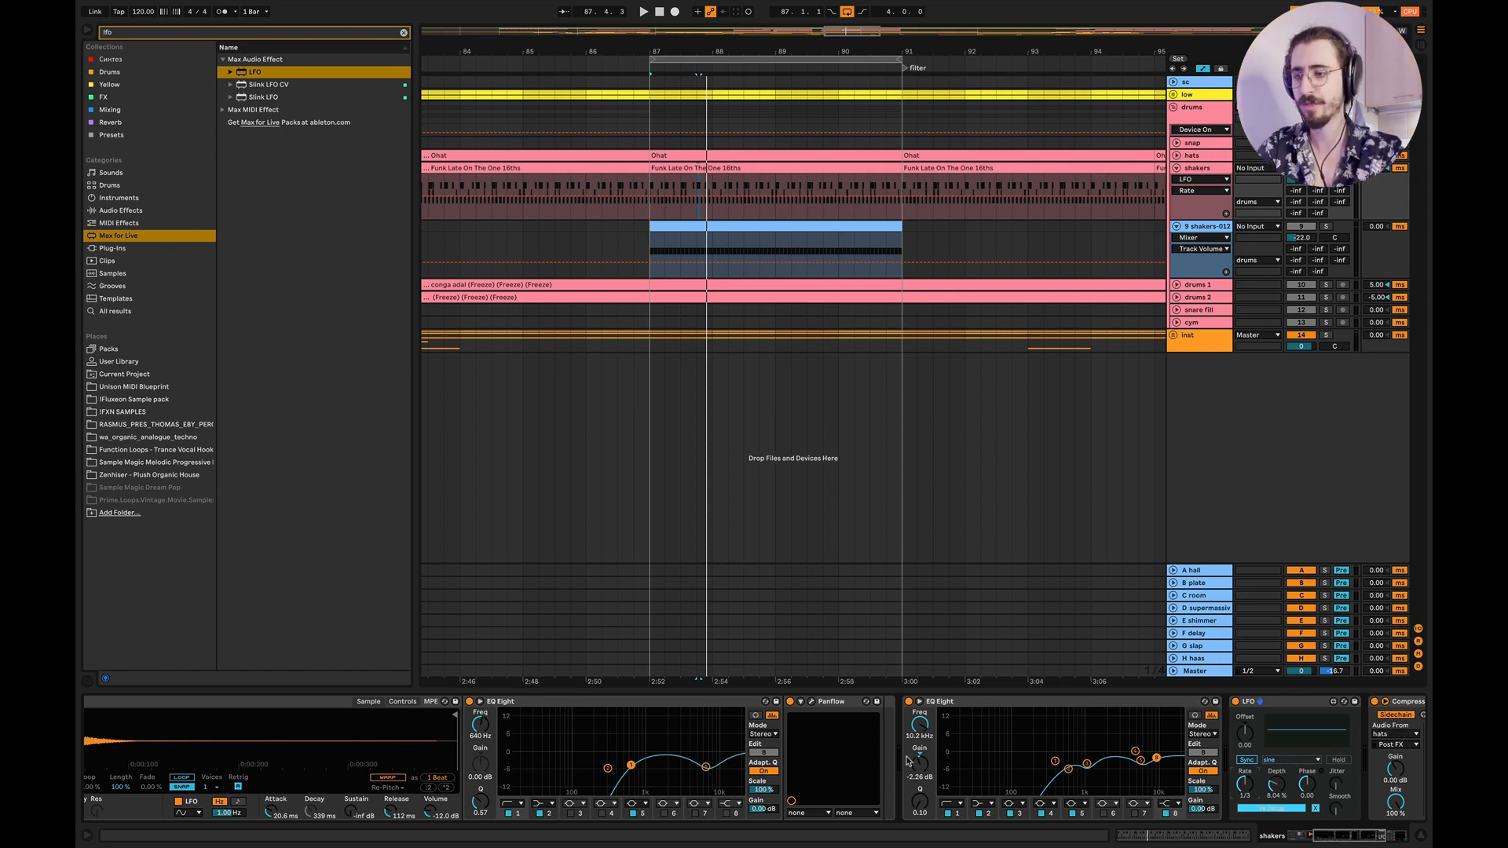
scroll(552, 762, left, 2)
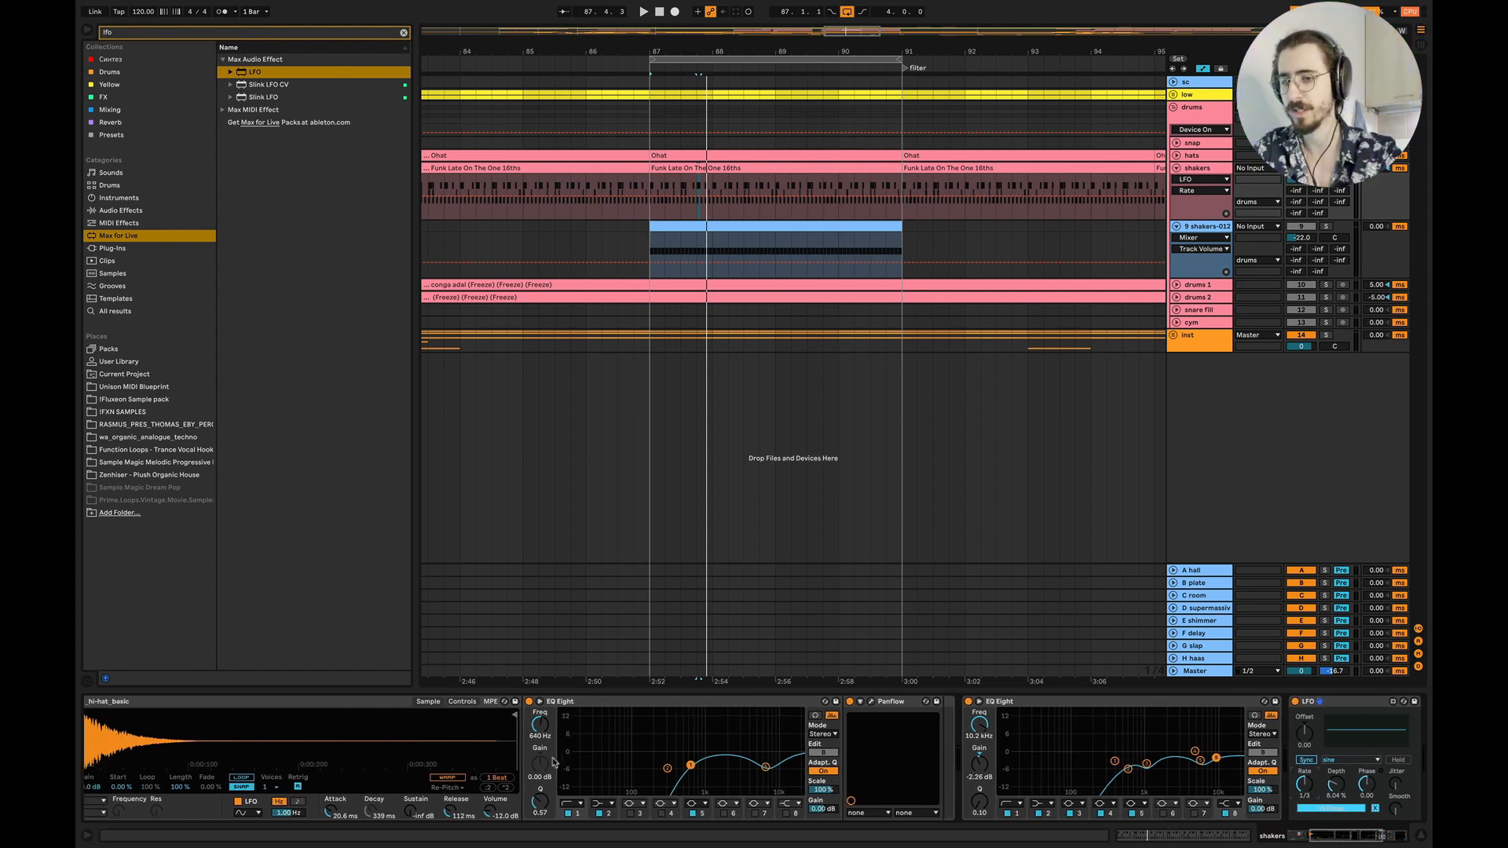
key(space)
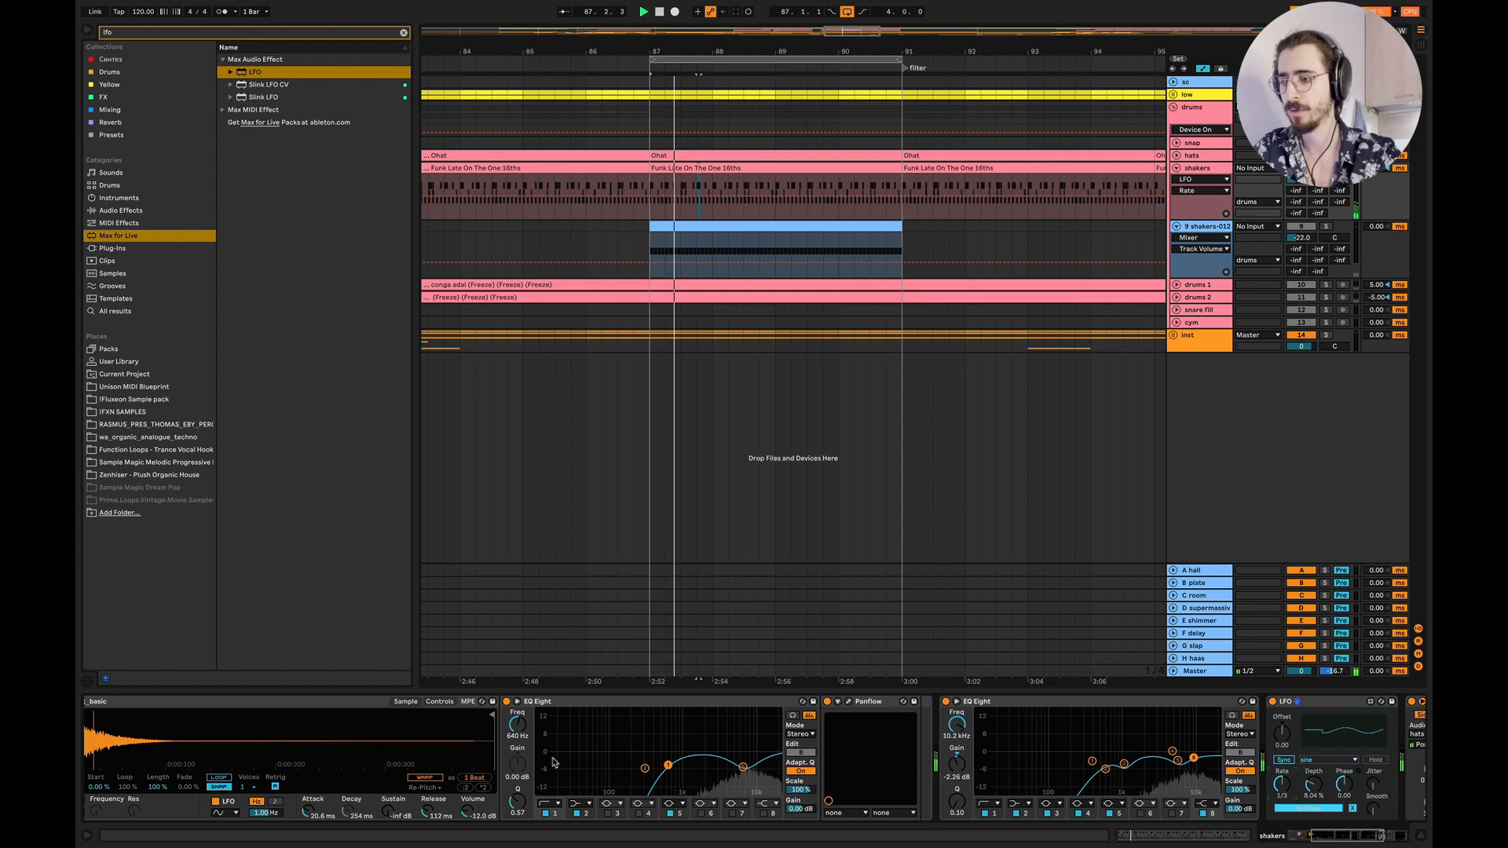
key(space)
- Delete the inst group track and bring back the devices of the shakers track
click(1193, 345)
key(space)
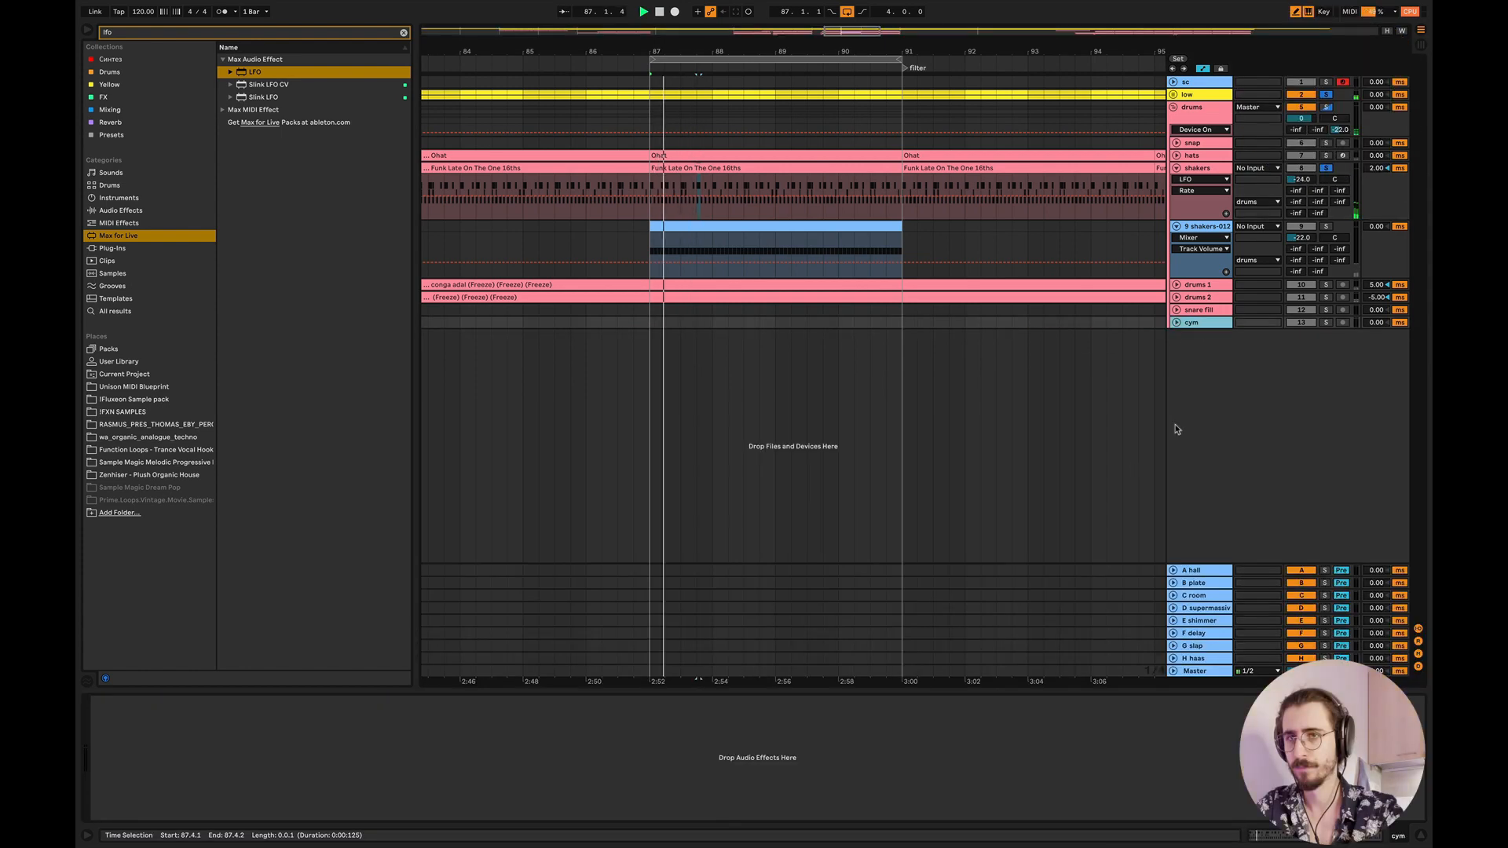
click(1199, 229)
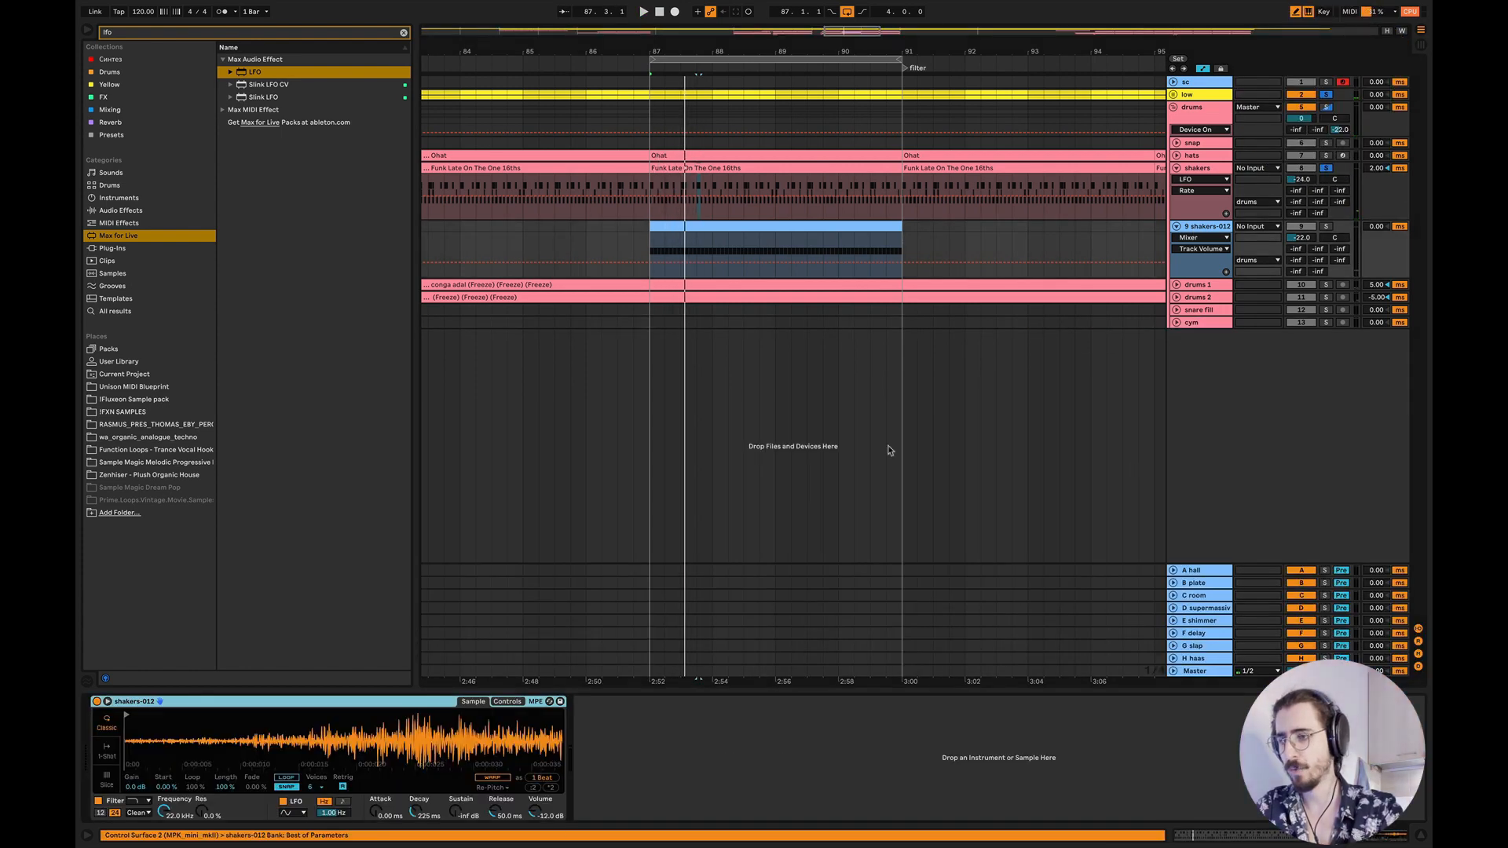
click(1200, 171)
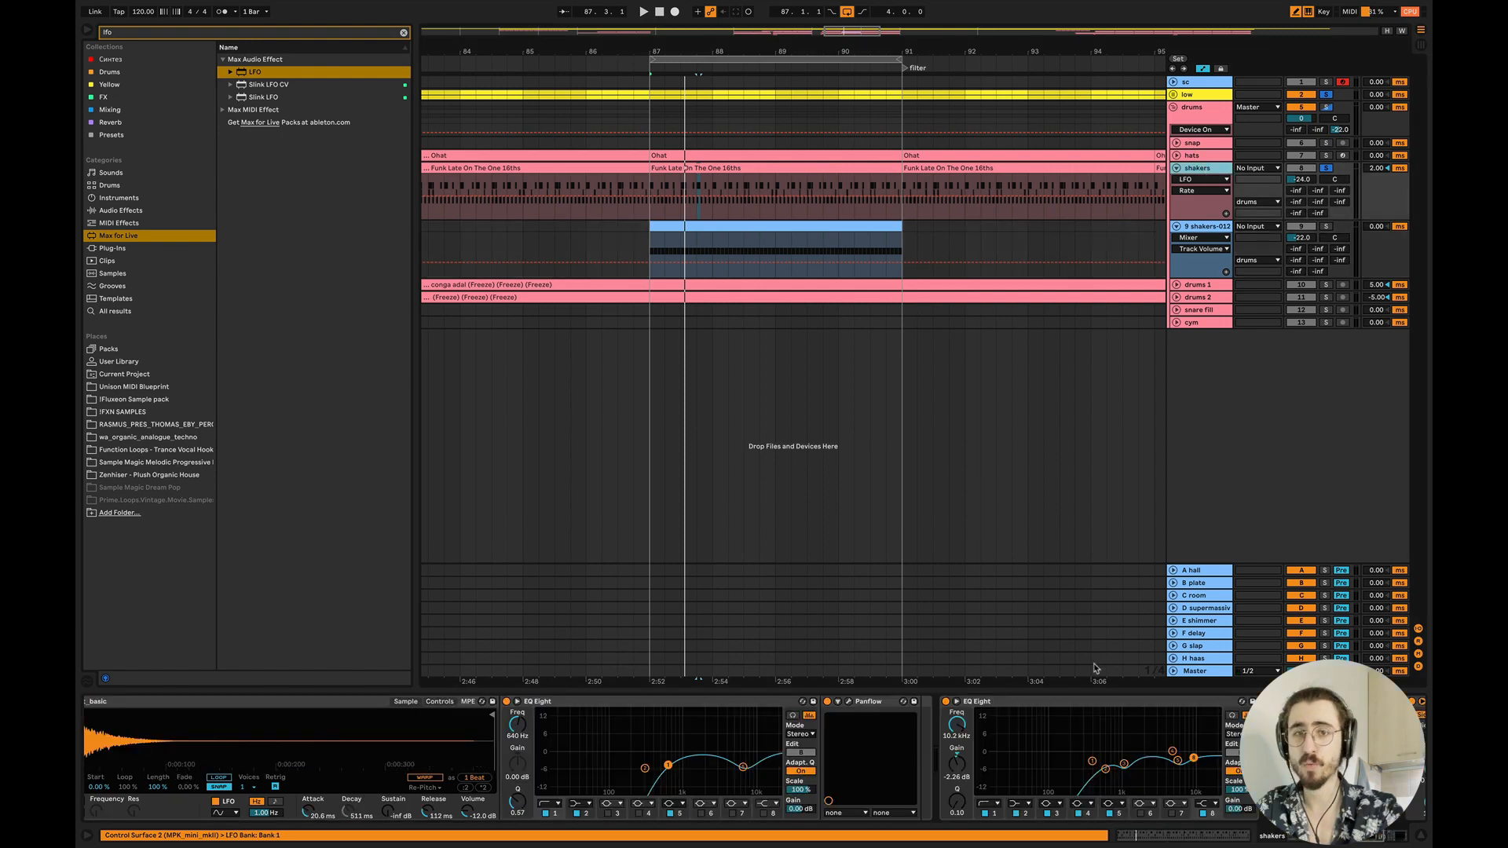
- Reduce the LFO's depth to 4.02 % and set its offset to -0.30 while auditioning the hi-hat decay
key(space)
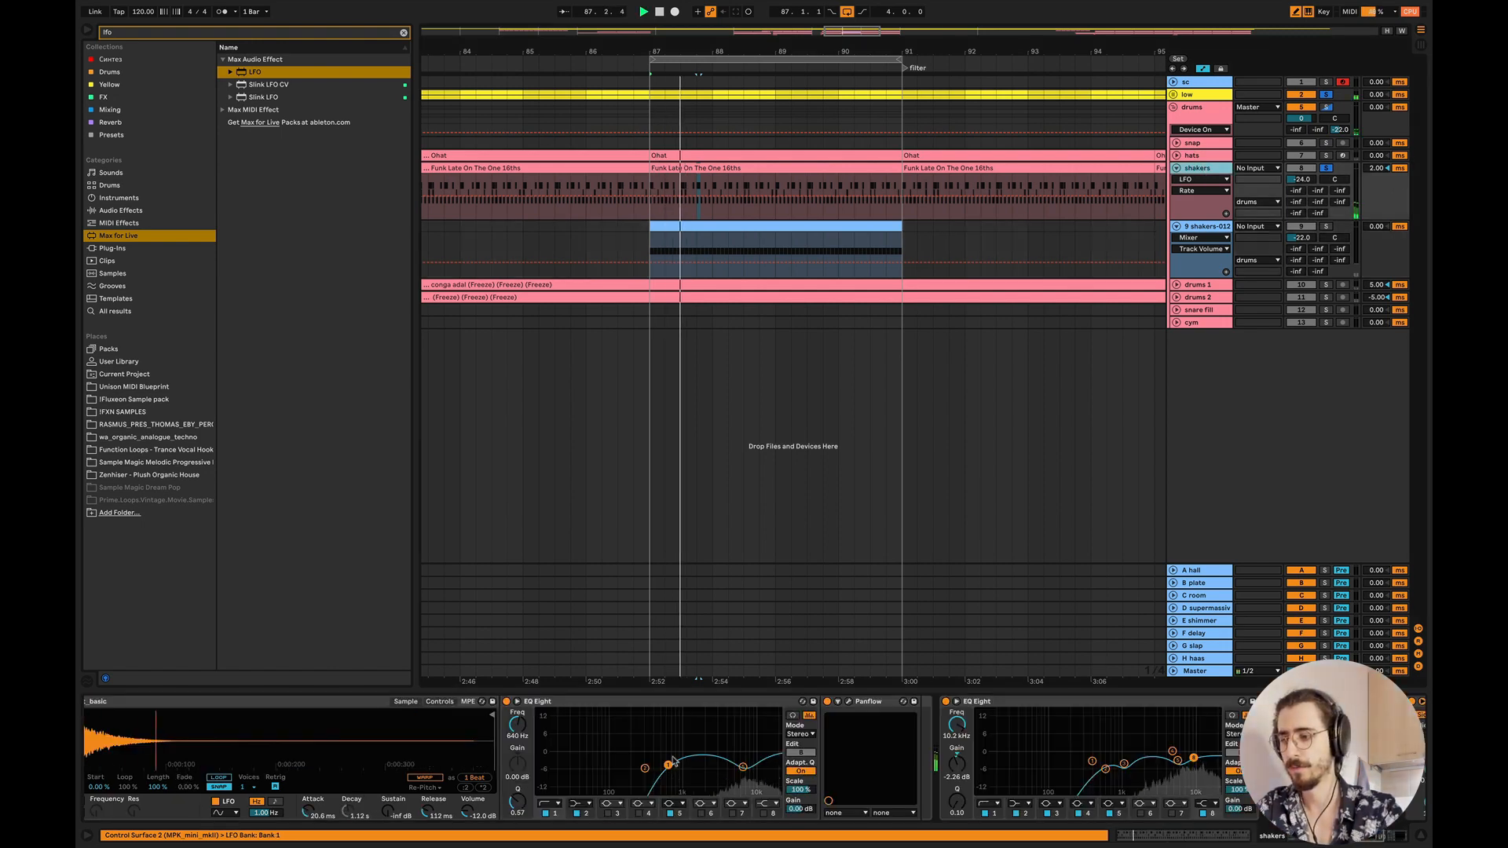
click(1292, 702)
key(space)
click(1286, 786)
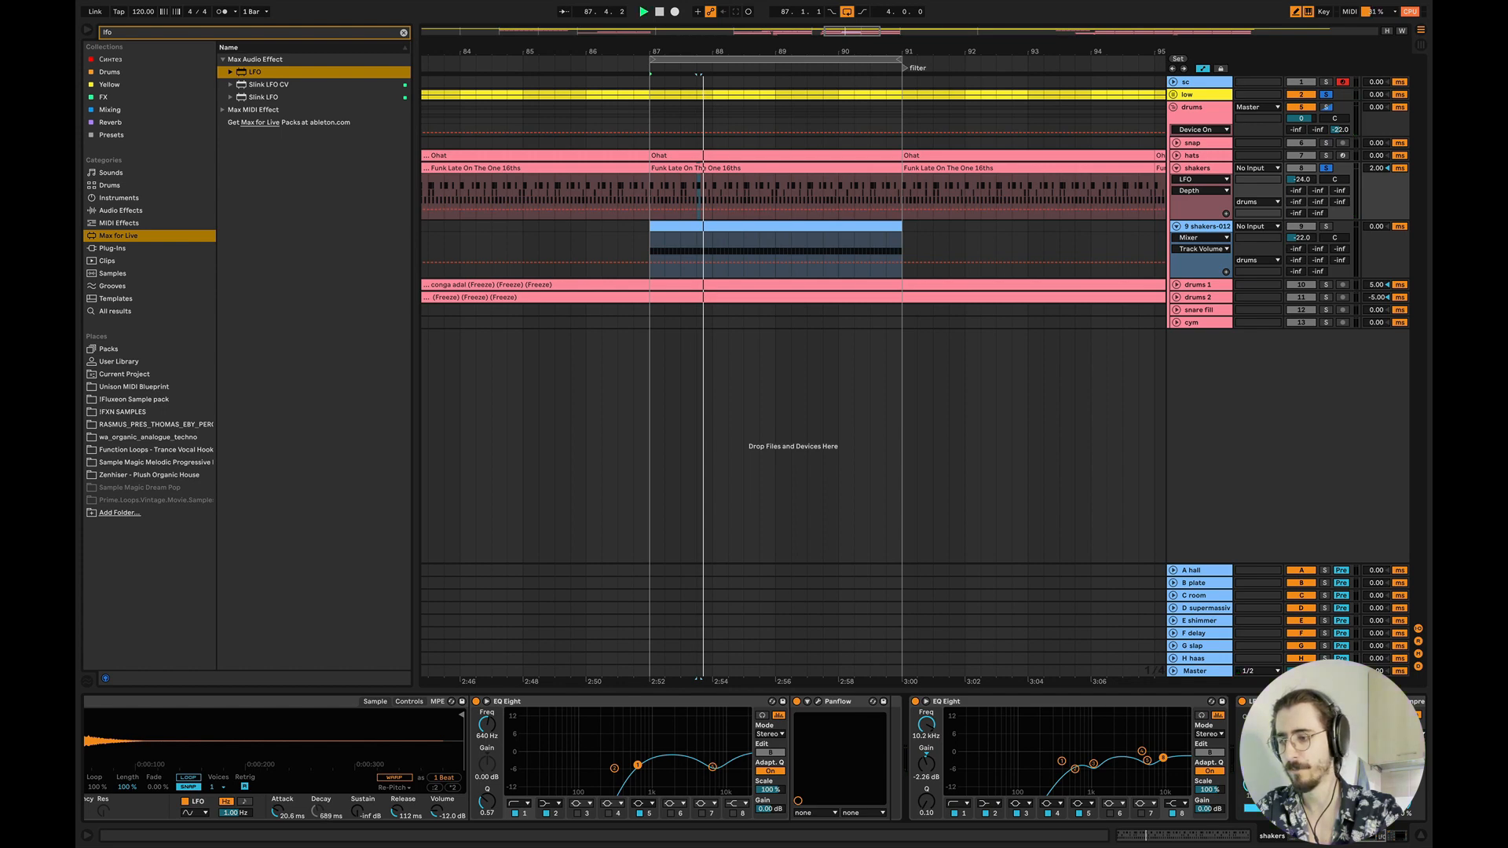
click(1324, 785)
key(space)
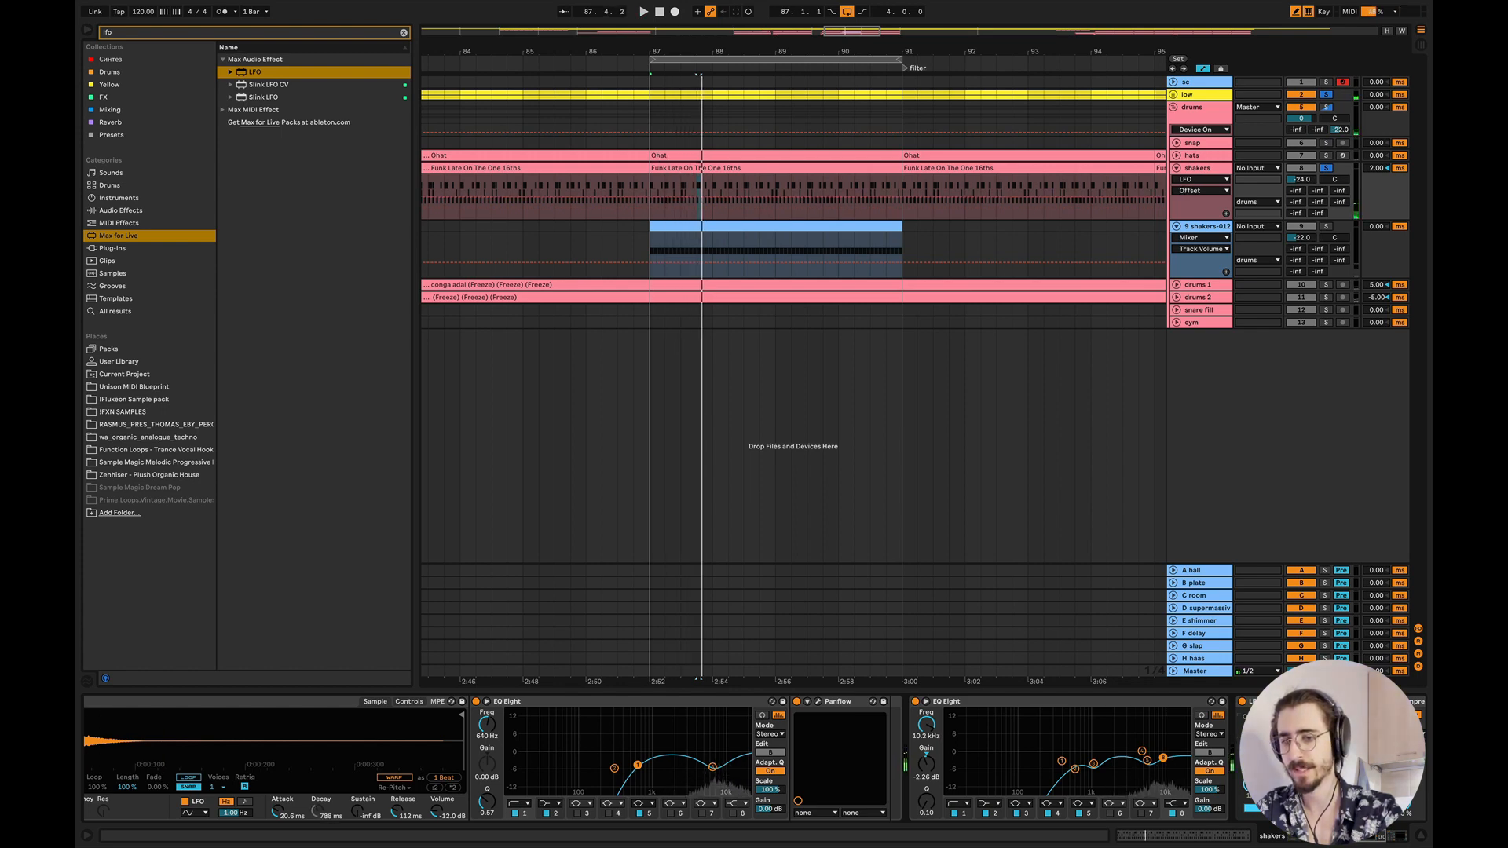
key(space)
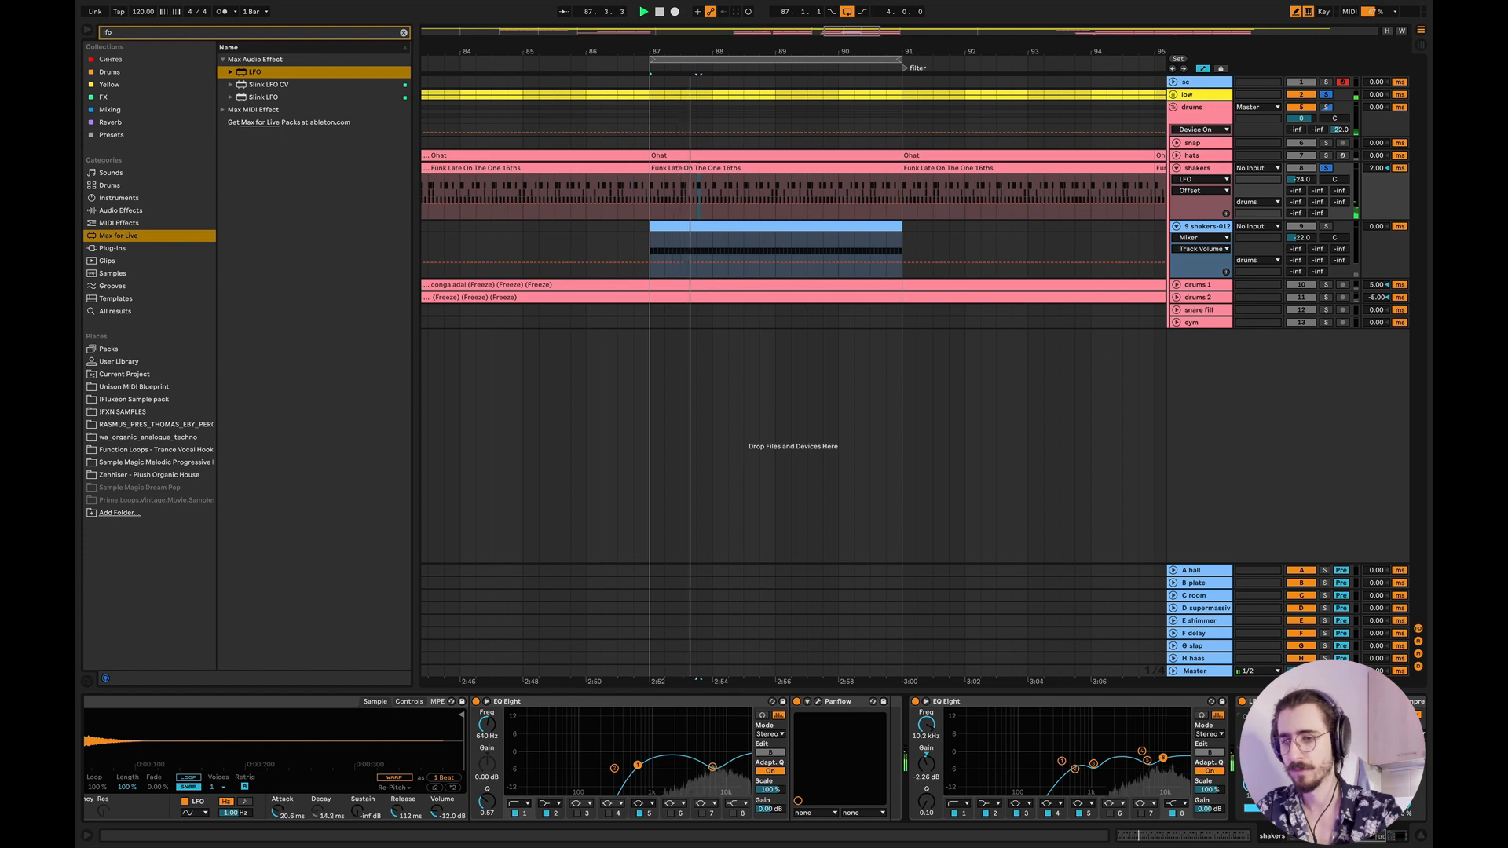
scroll(1312, 774, right, 5)
key(space)
- Insert a second LFO after the first one and sync it to the tempo at a rate of 1/8
drag(259, 72, 1007, 762)
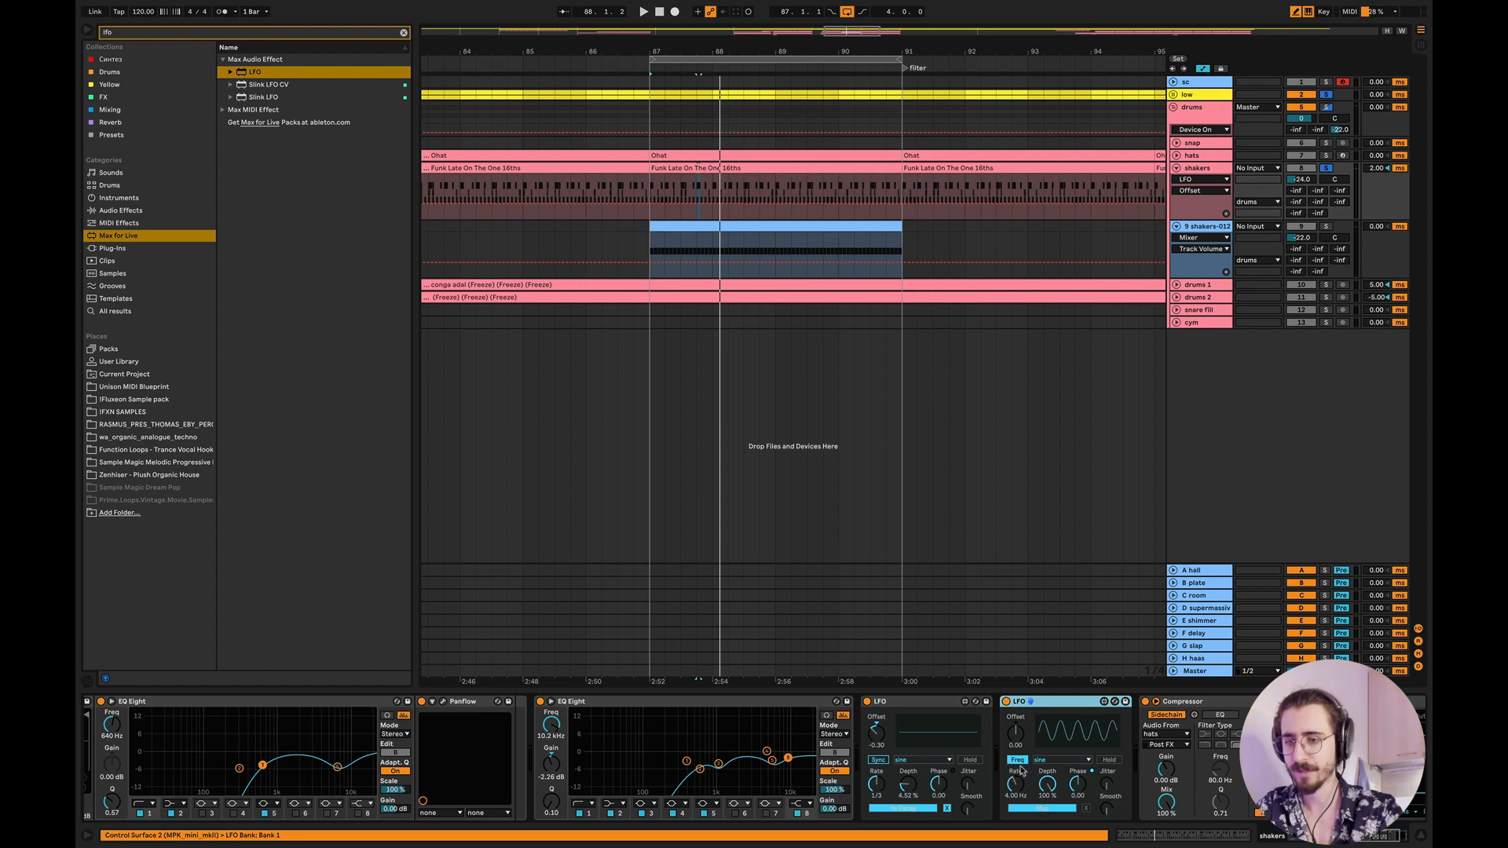
click(1017, 761)
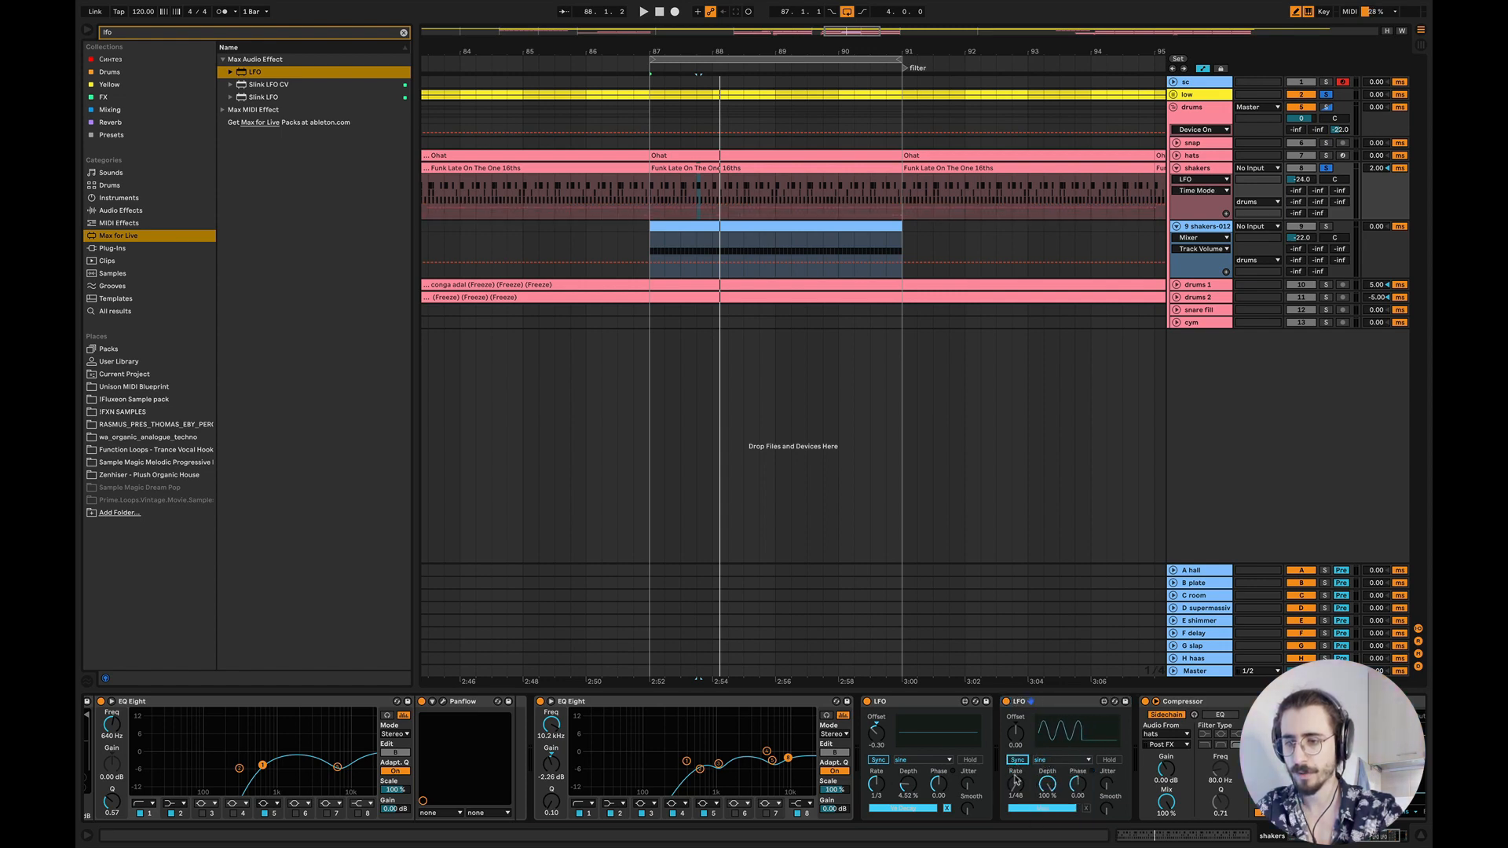
click(1017, 784)
drag(1015, 784, 1015, 780)
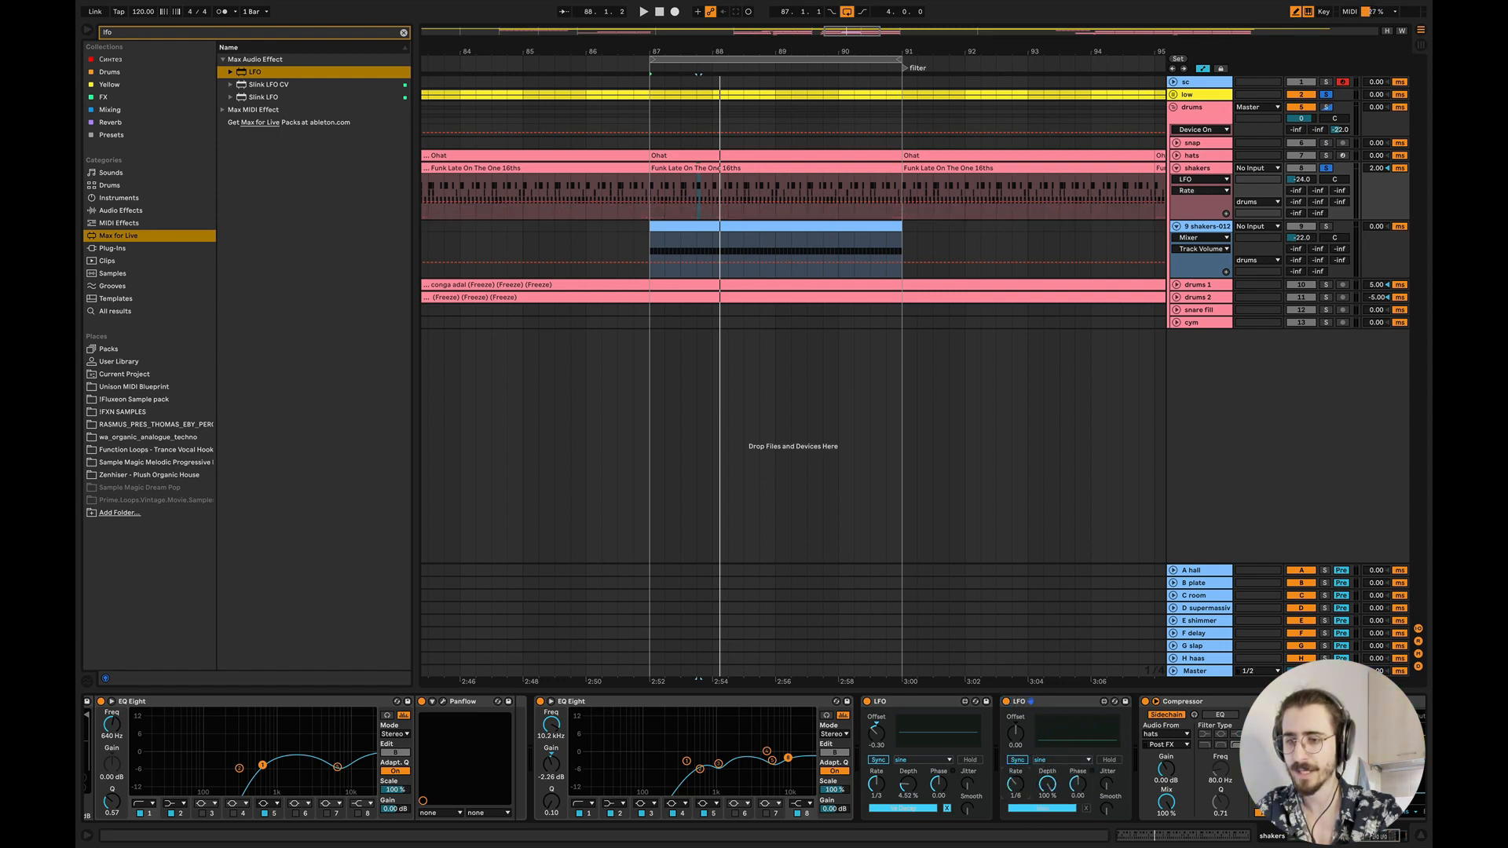
- Map the second LFO to the first LFO's Offset and reduce the second LFO's depth to 6.75 %
scroll(1030, 811, left, 5)
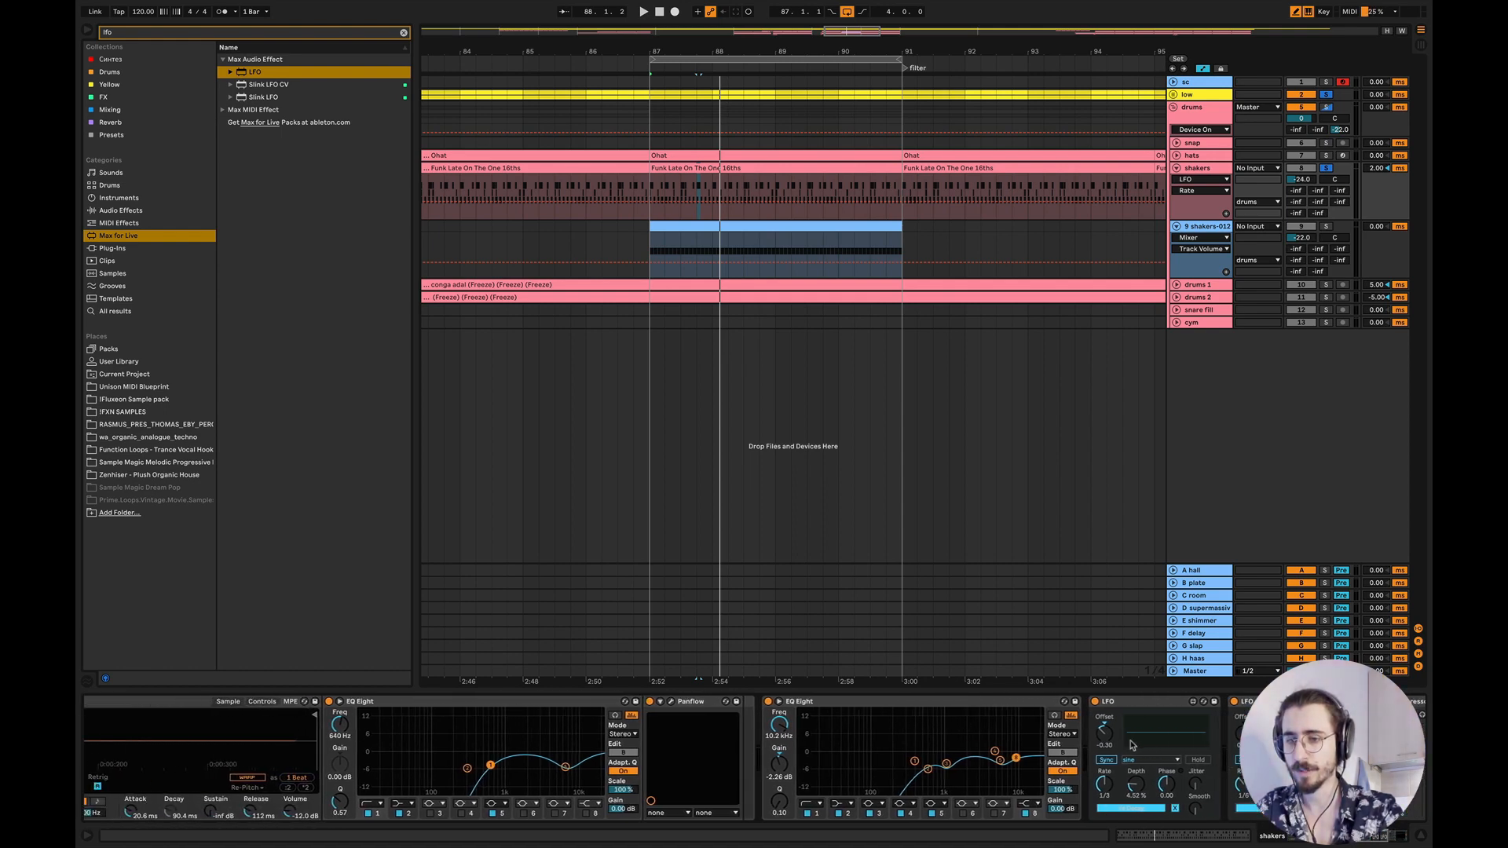
click(1103, 735)
drag(1104, 735, 1103, 724)
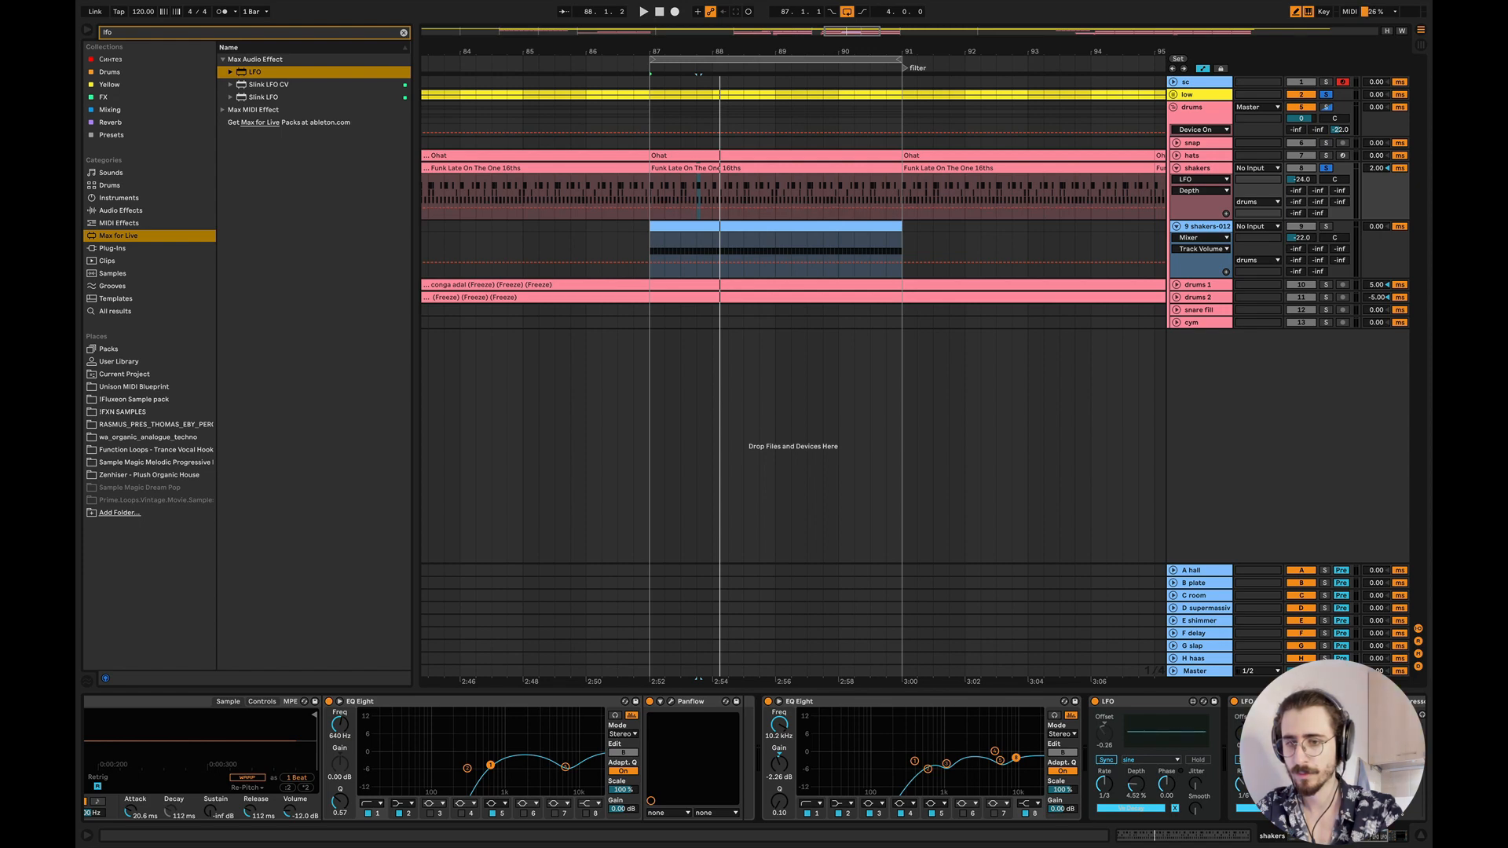
- Change the second LFO's rate to 1/6 and audition the doubly modulated hi-hat decay
key(space)
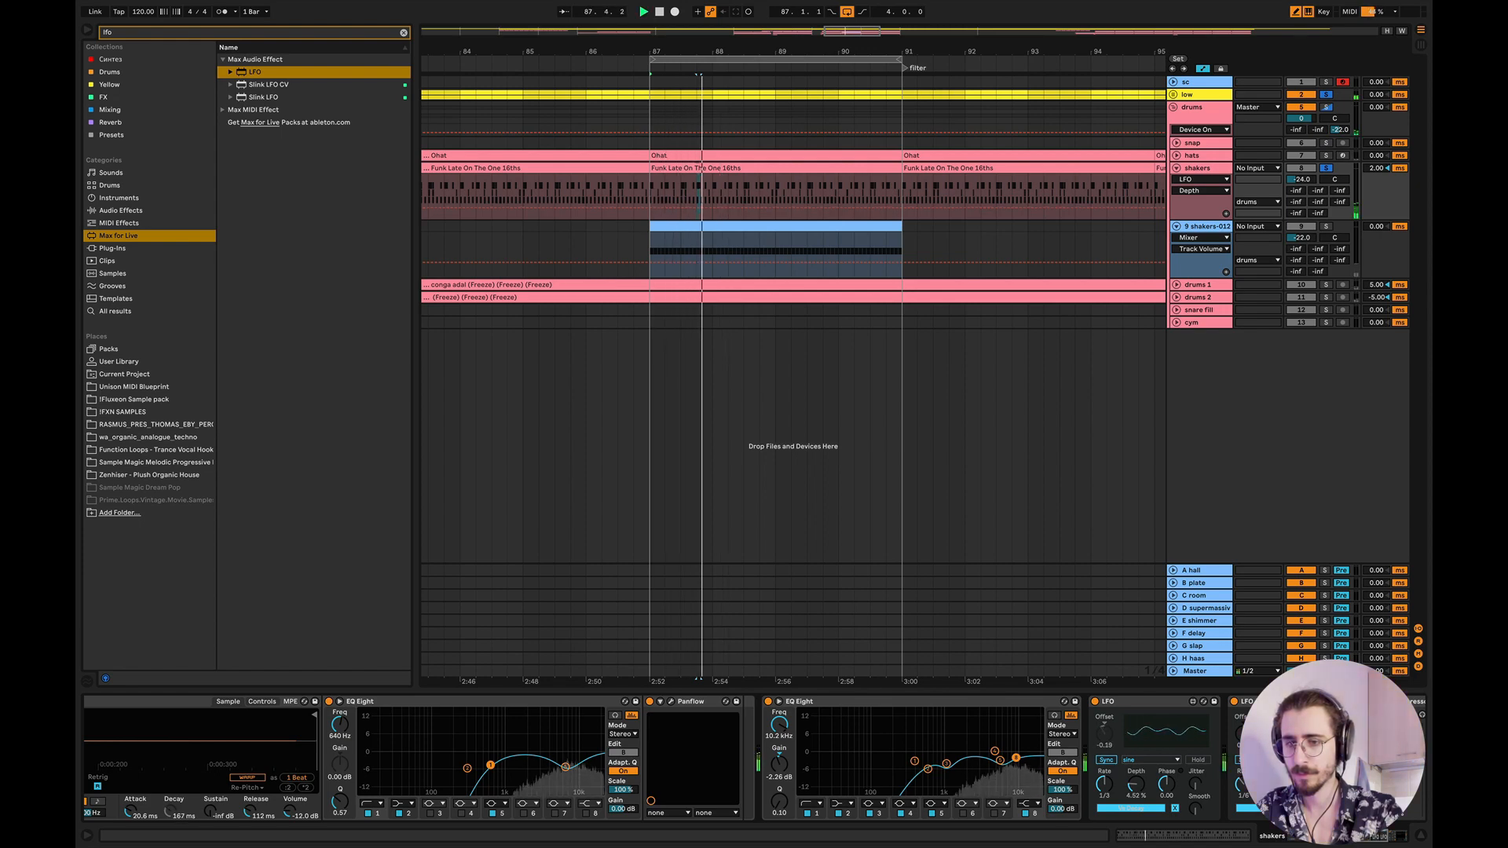
key(space)
click(1241, 784)
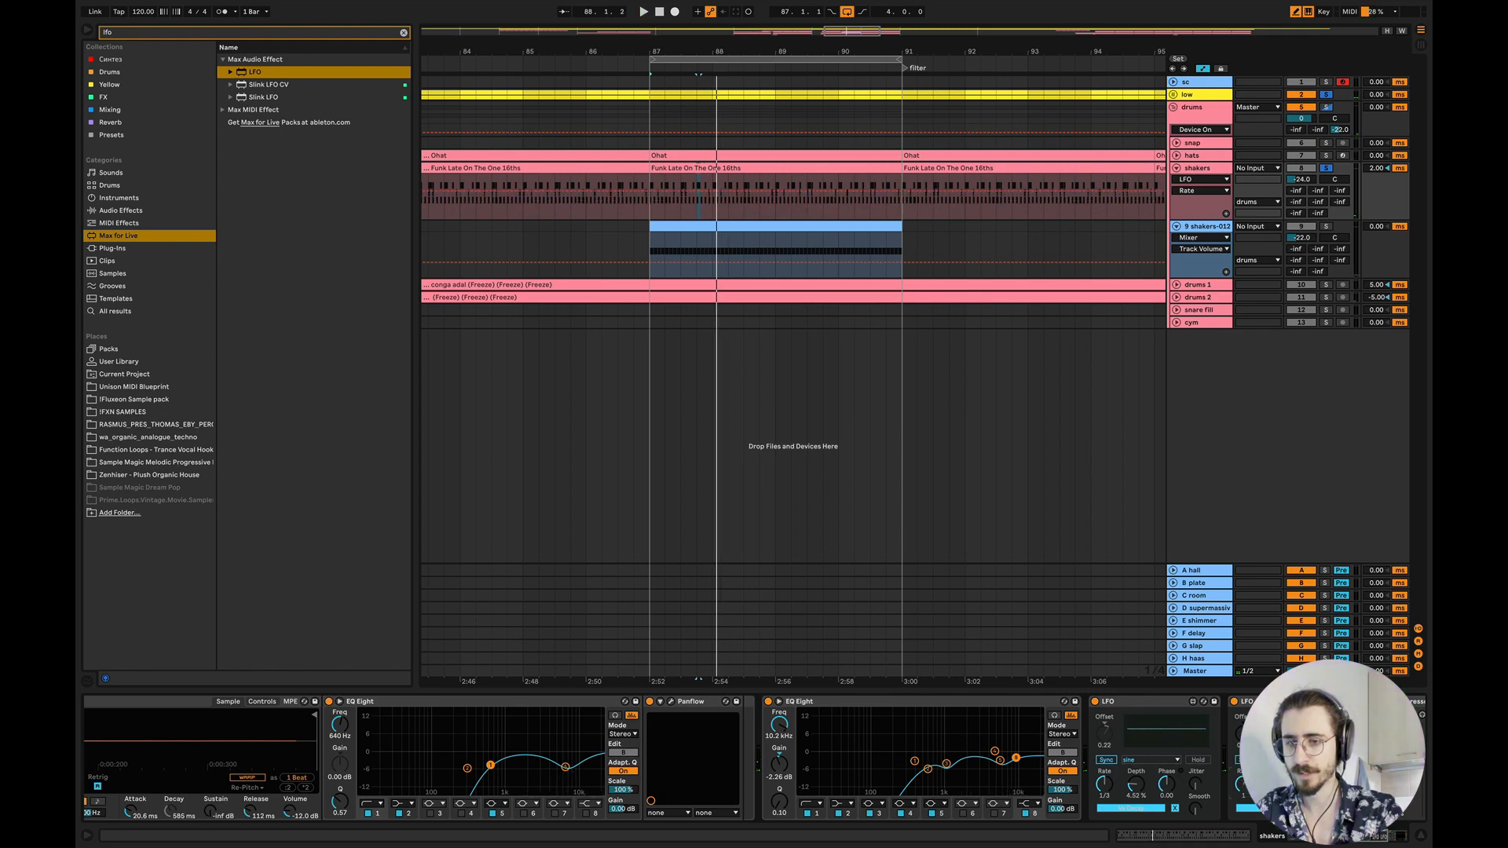
key(space)
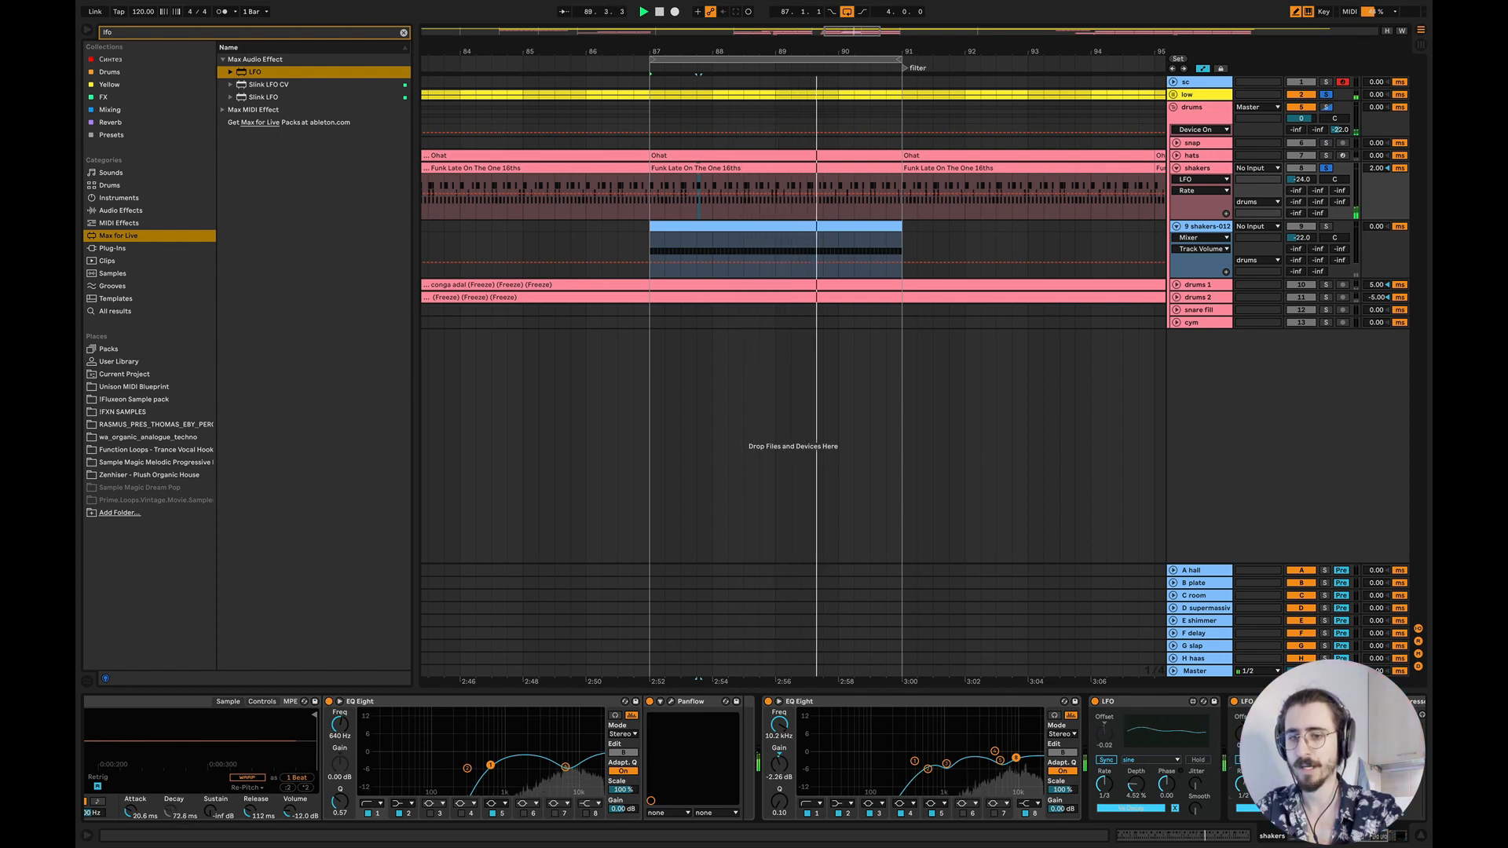
- Add some Jitter and Smooth to the first LFO and audition the result
key(space)
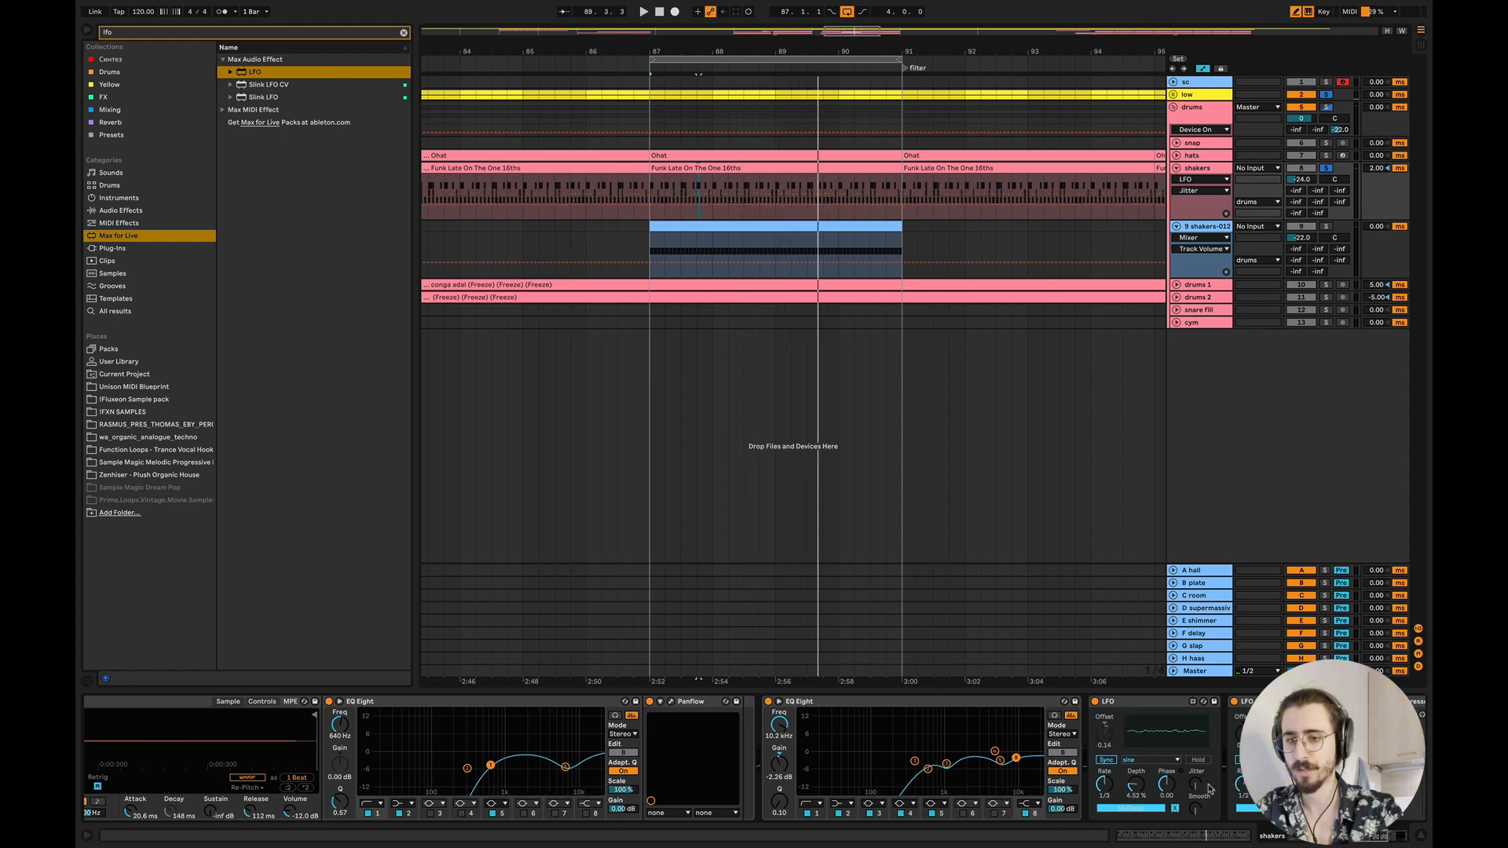
click(1195, 814)
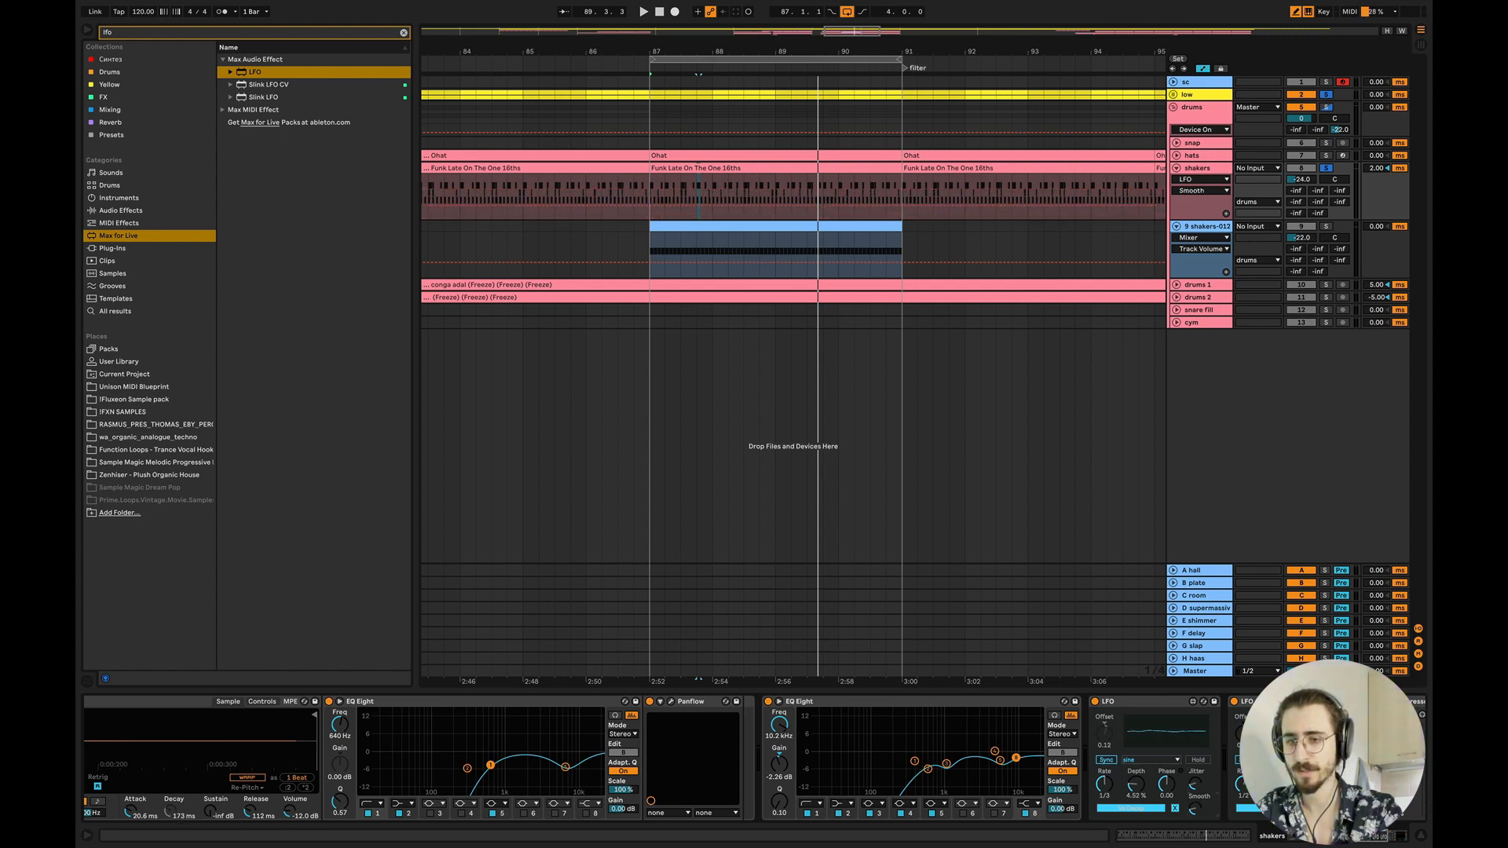
key(space)
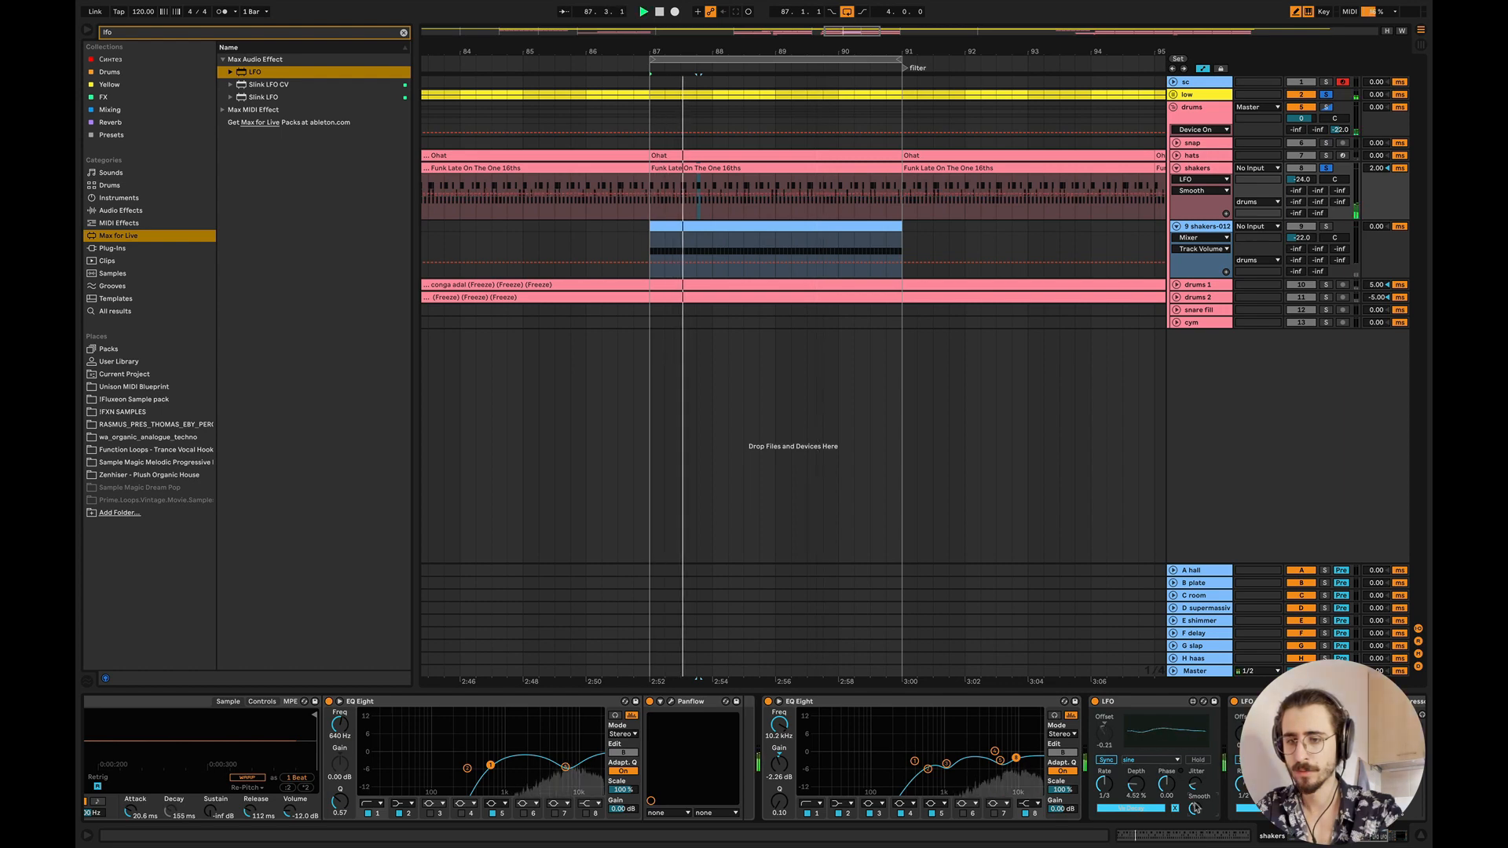
- Compare the groove with both LFOs switched off and on again during playback
click(1097, 702)
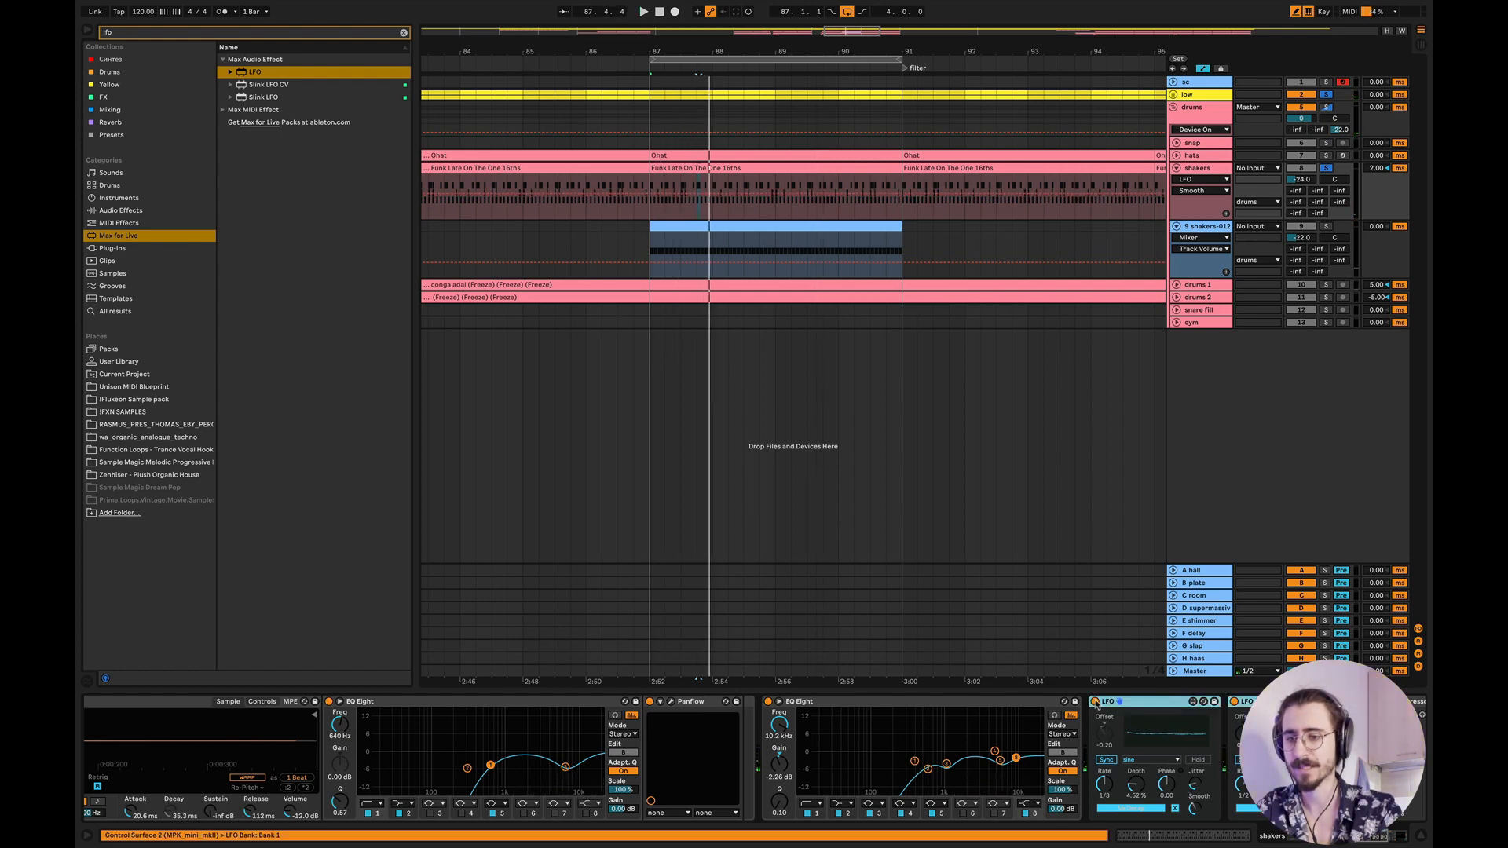
click(1095, 702)
key(space)
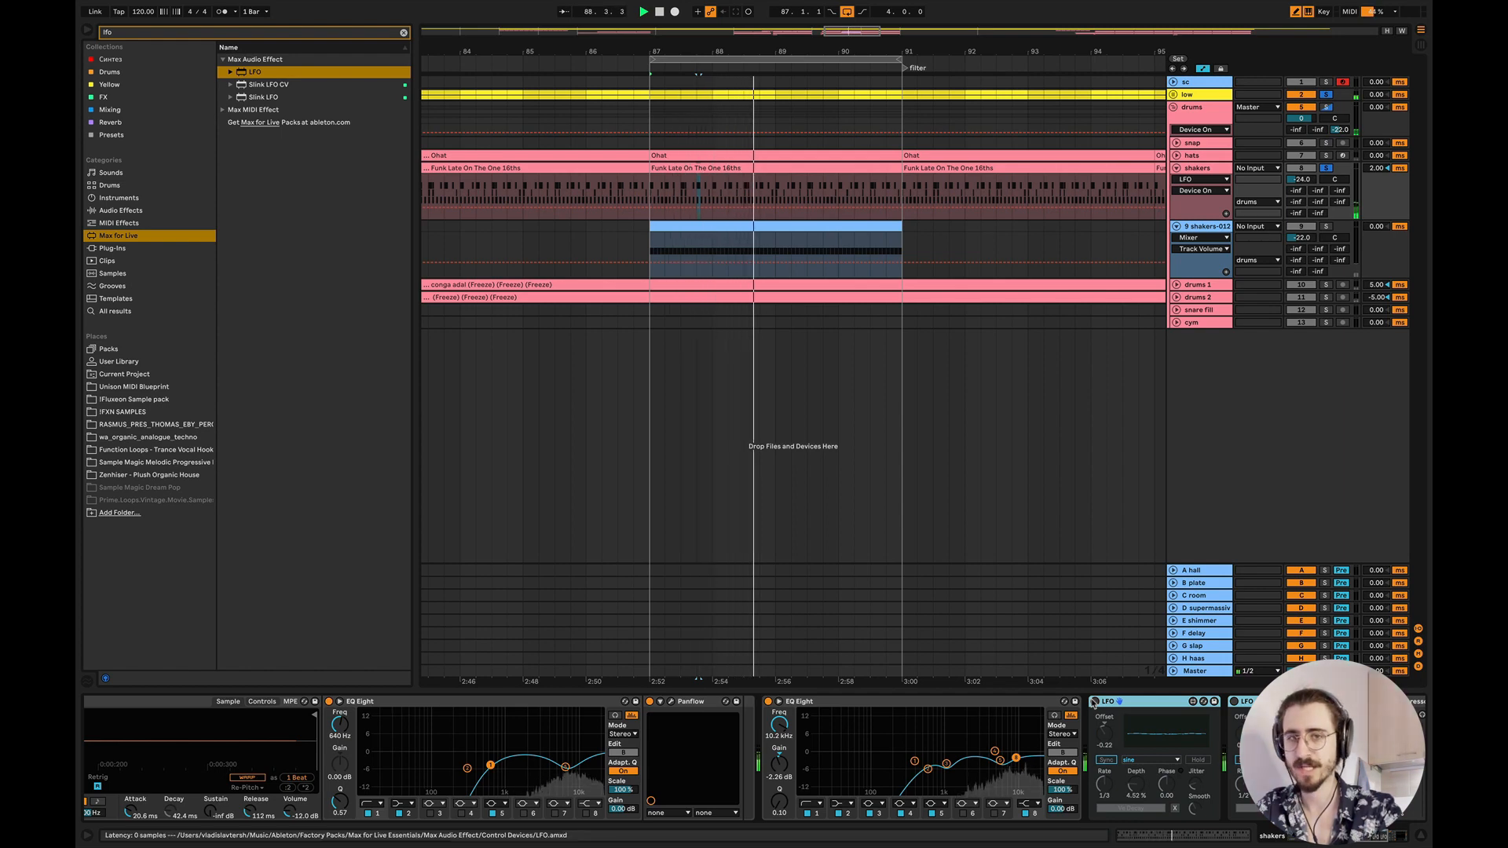
click(1095, 702)
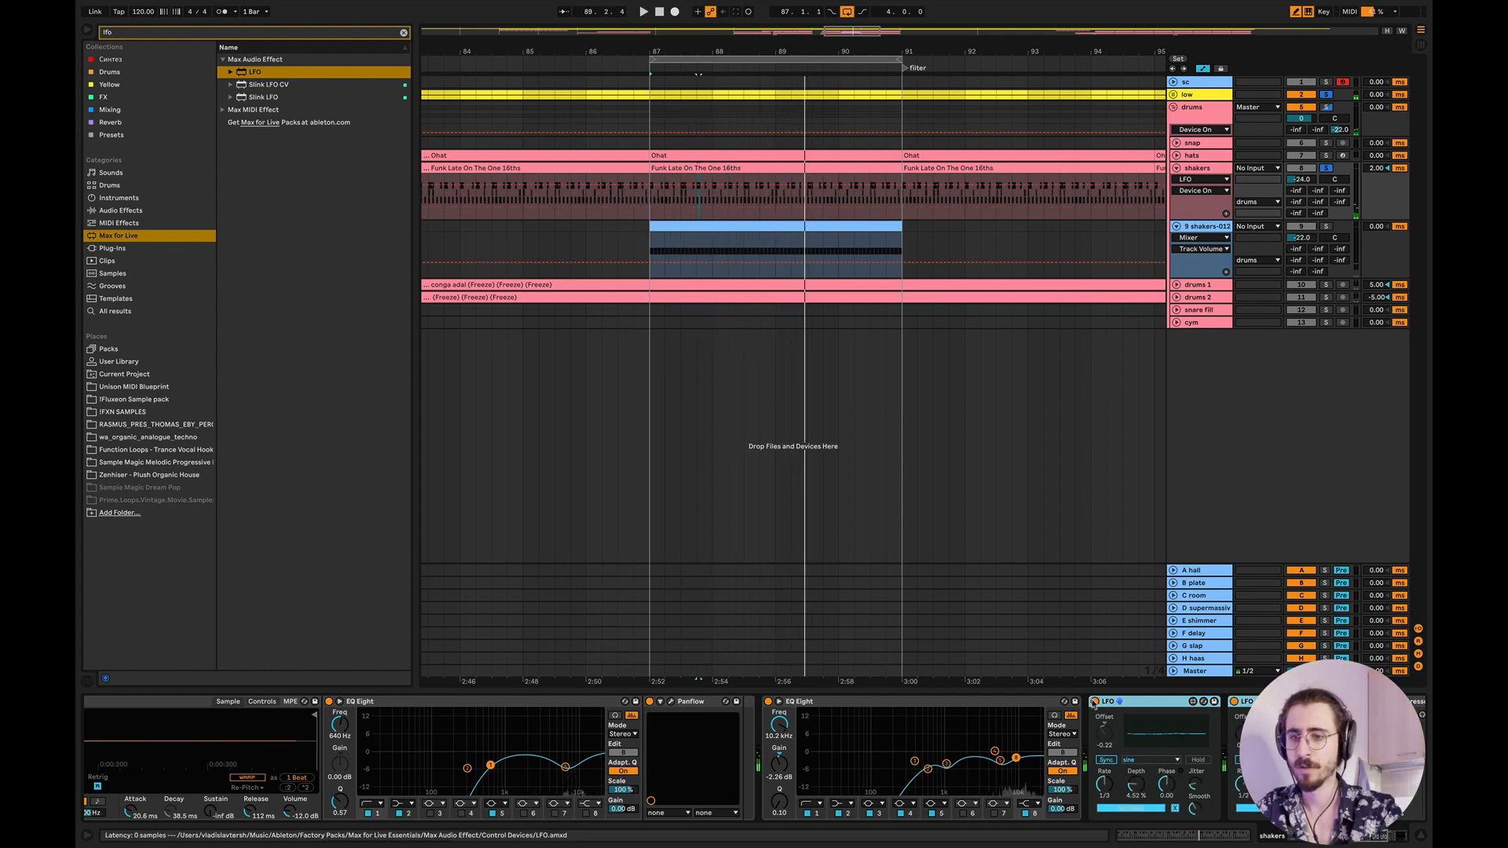
key(space)
key(space)
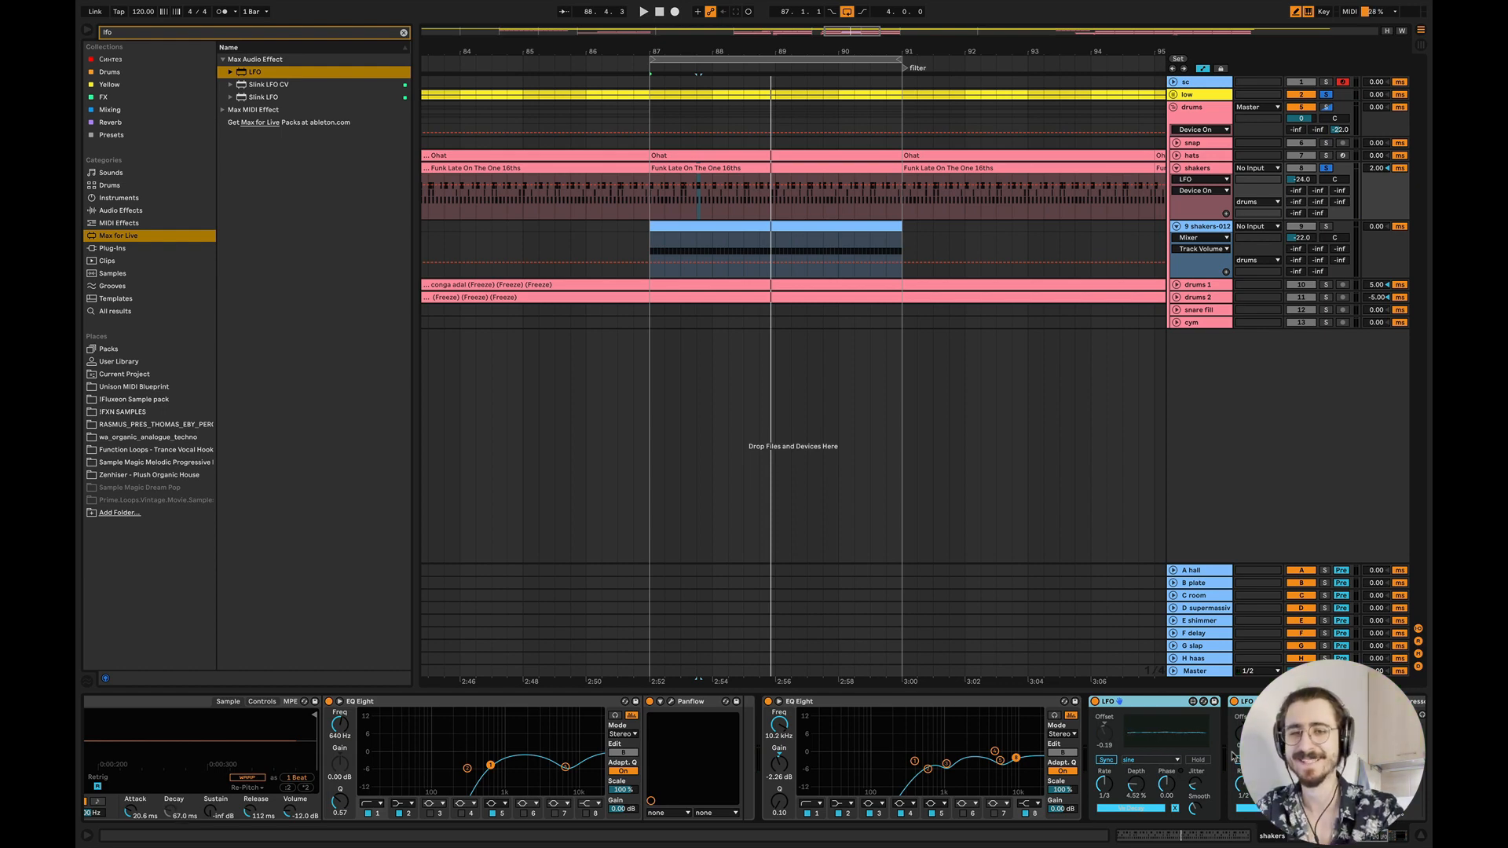
key(space)
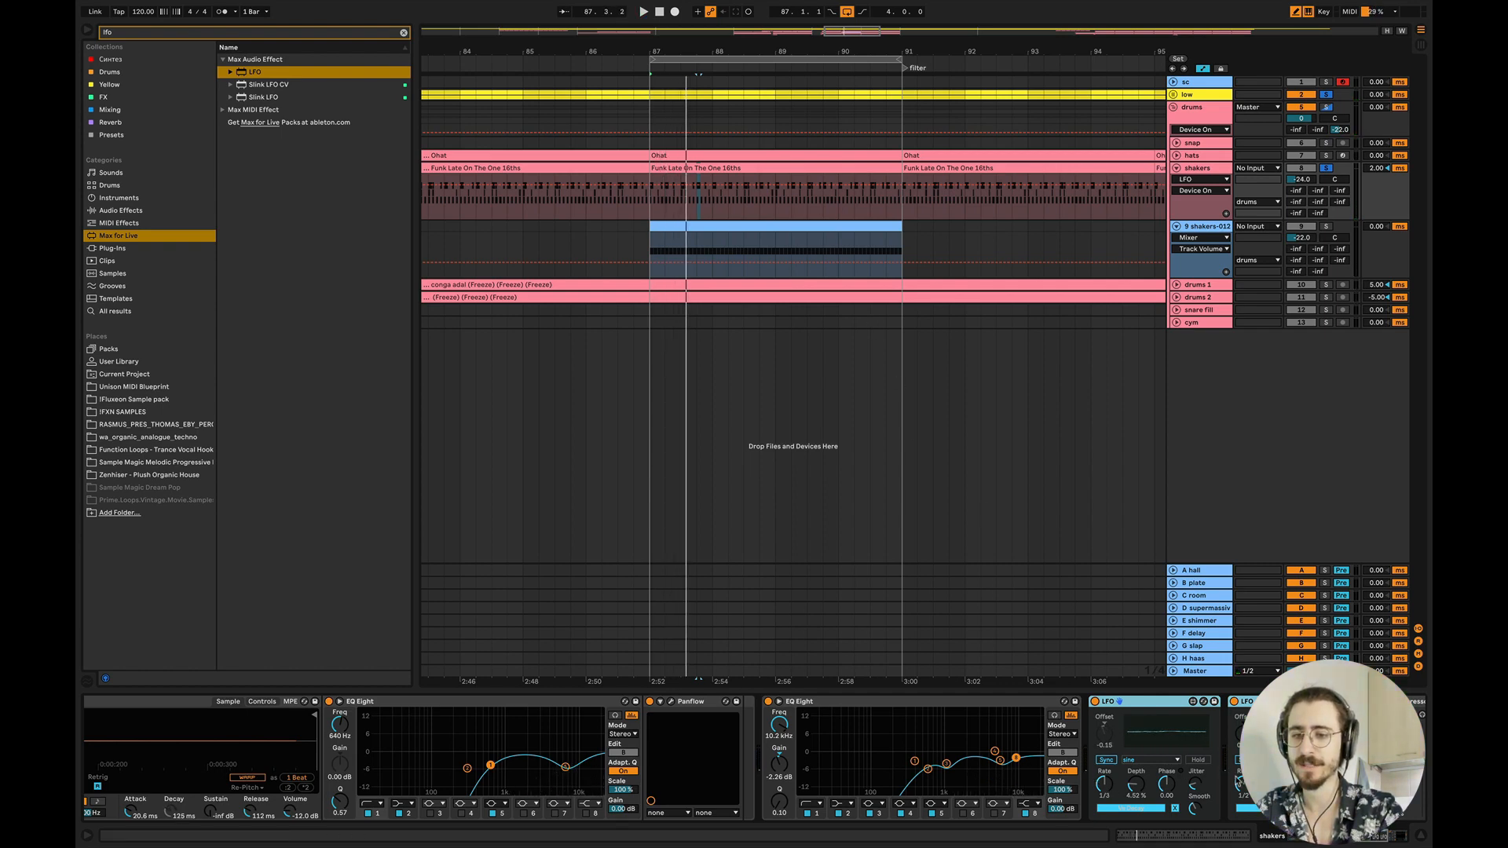
- Examine the Decay of the dt02_hi-hat_basic sampler while the groove plays
scroll(1021, 785, left, 10)
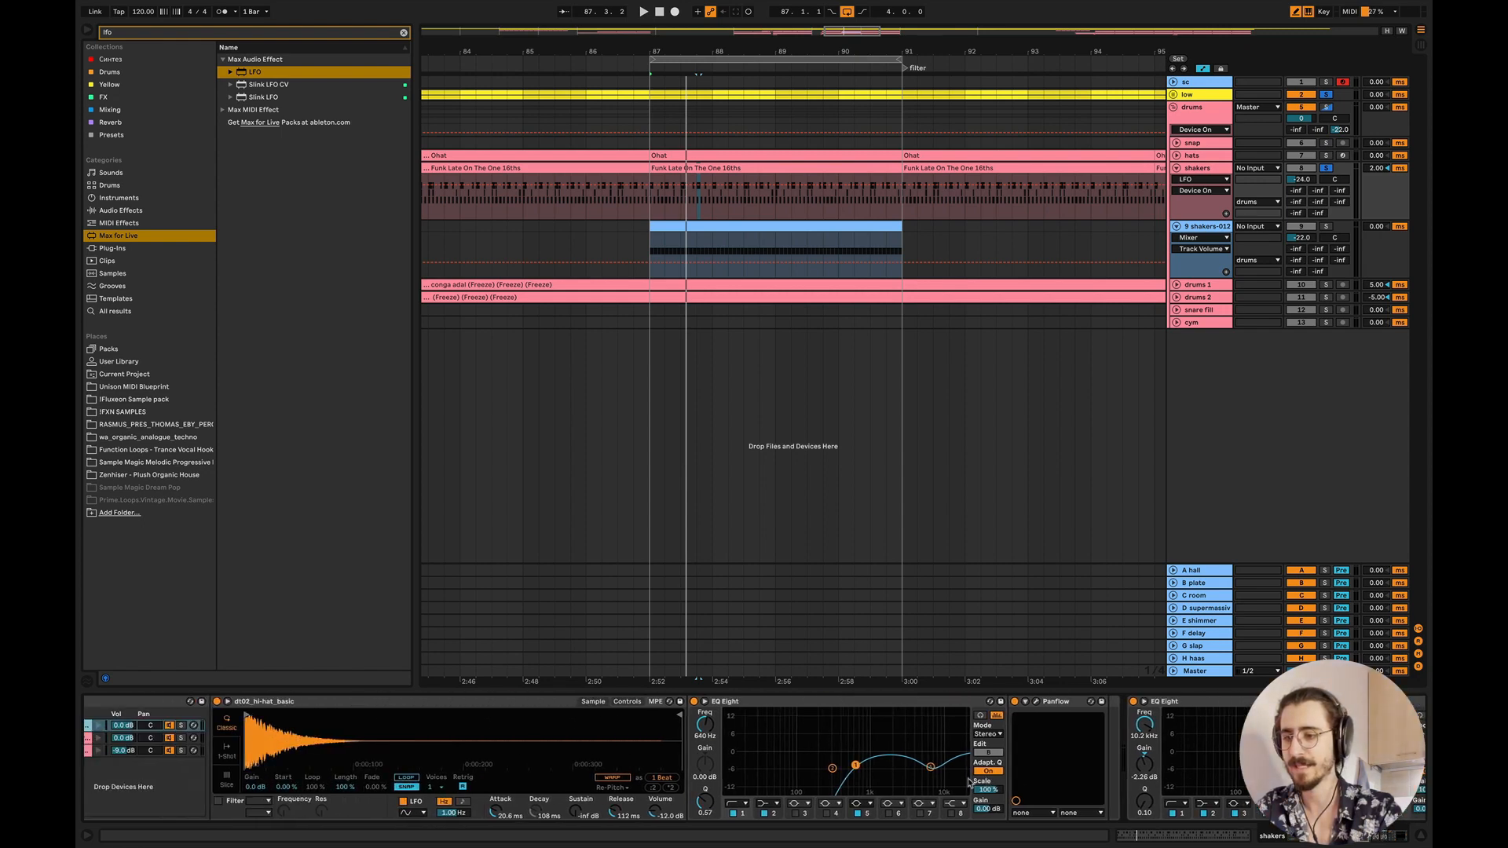
scroll(797, 766, right, 1)
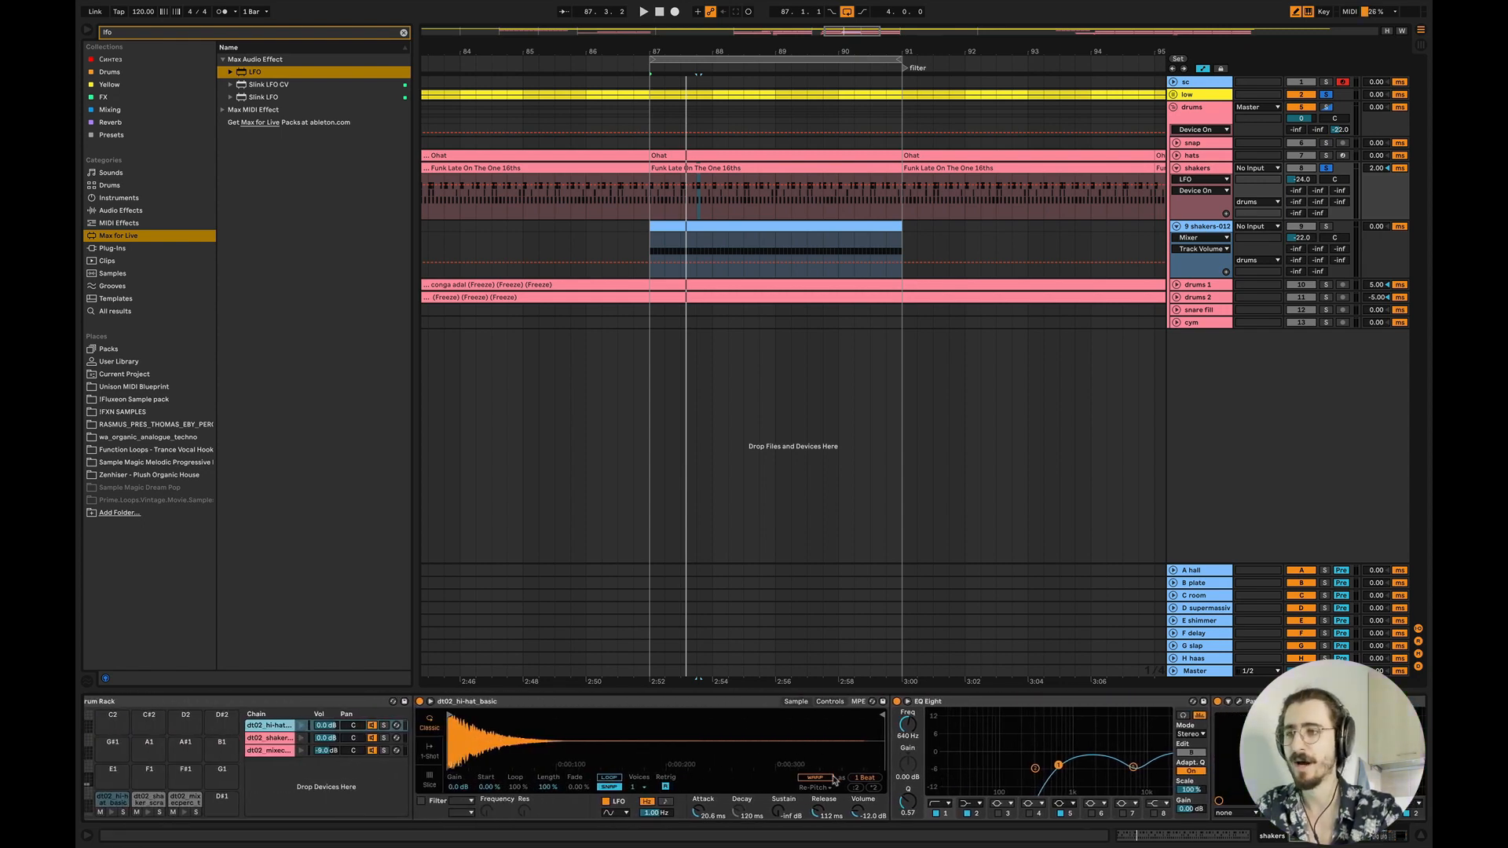
scroll(841, 774, right, 5)
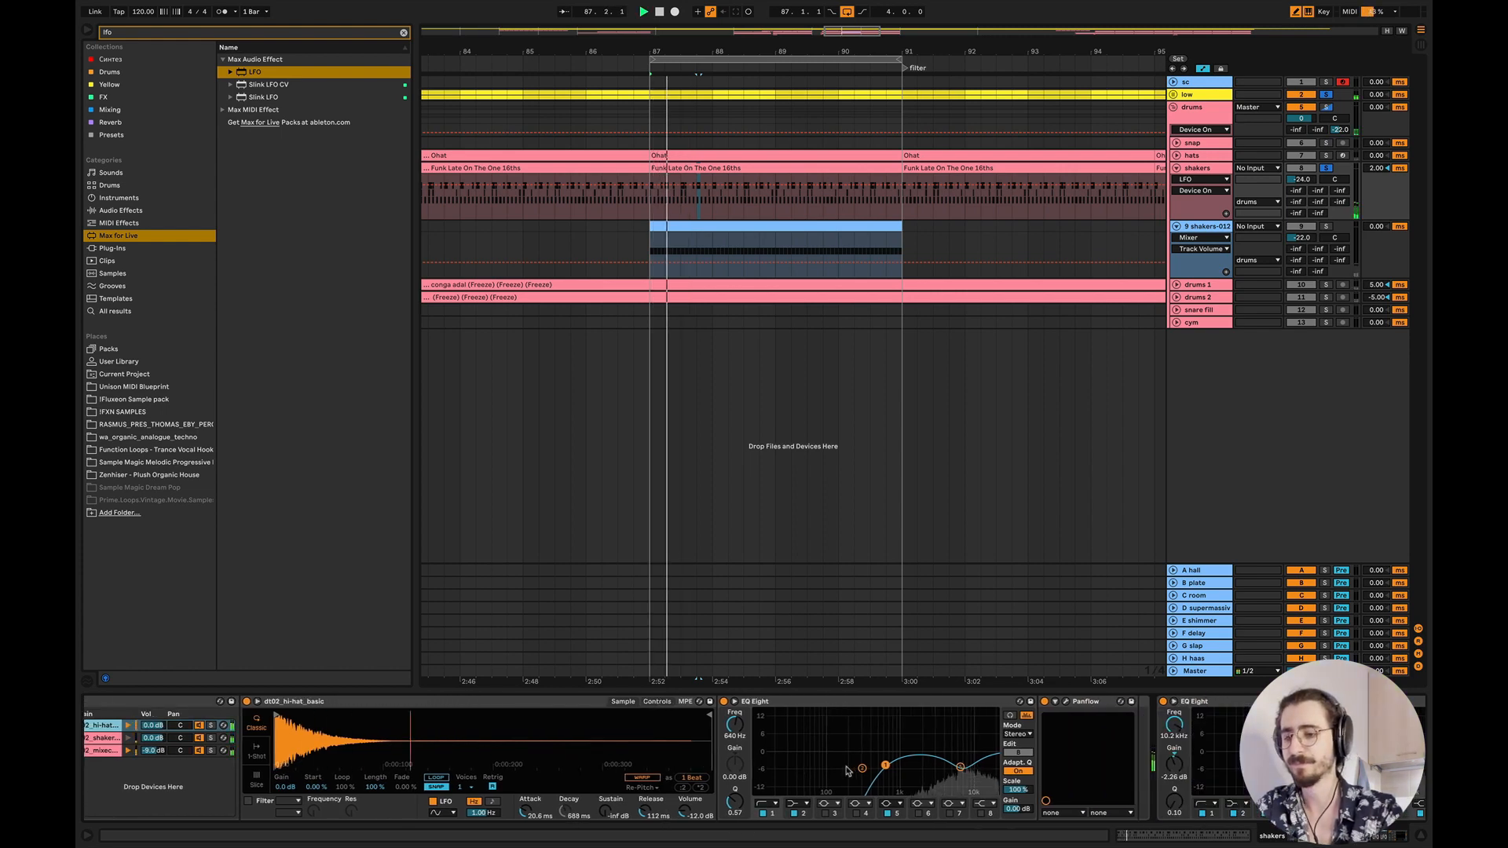
- Bypass both LFOs, audition the unmodulated hi-hat, and re-enable them to hear the difference once more
scroll(847, 771, right, 5)
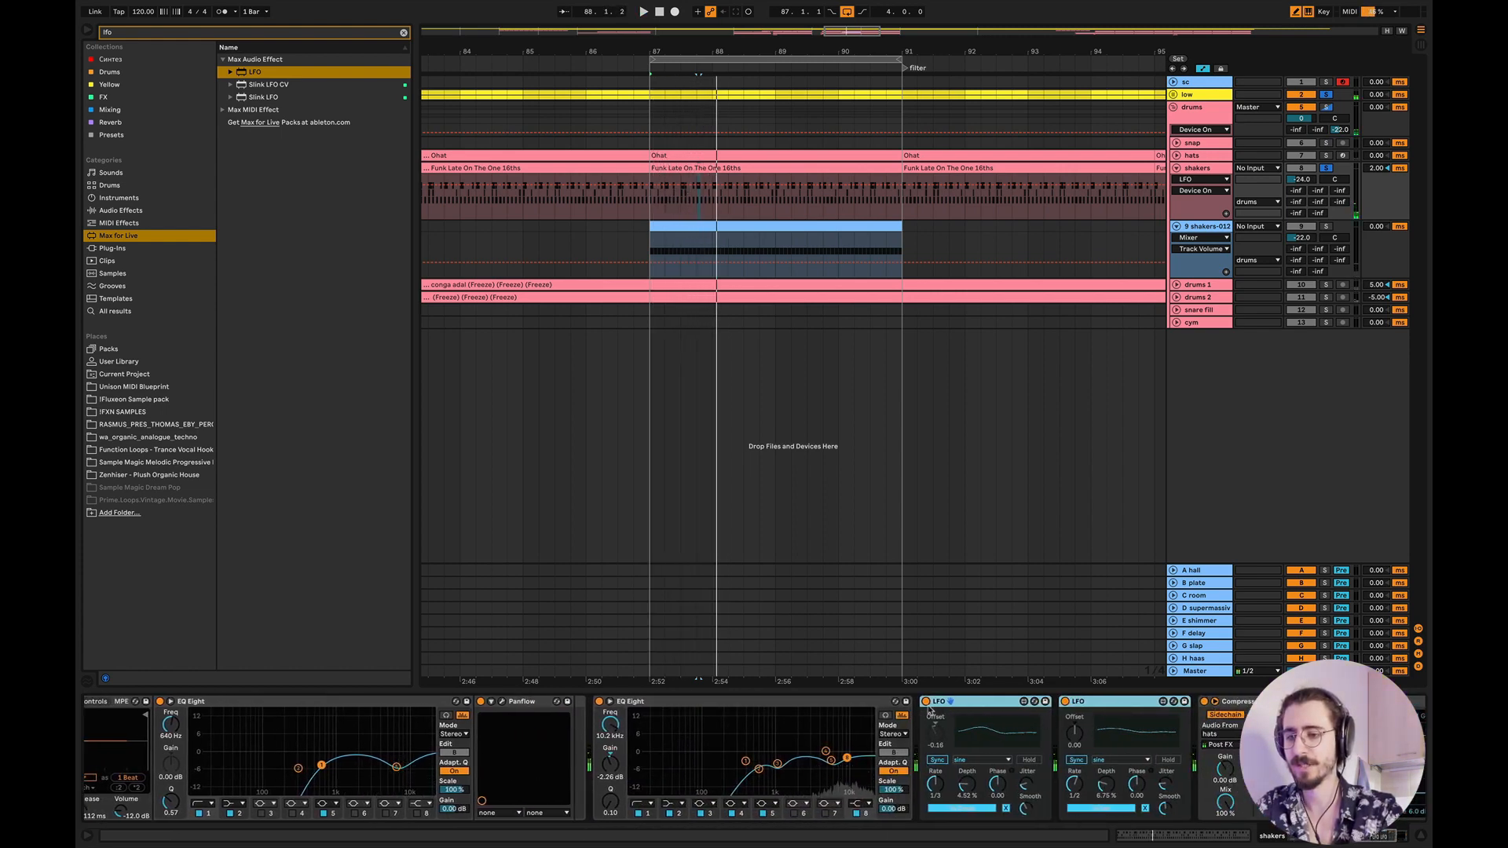
key(space)
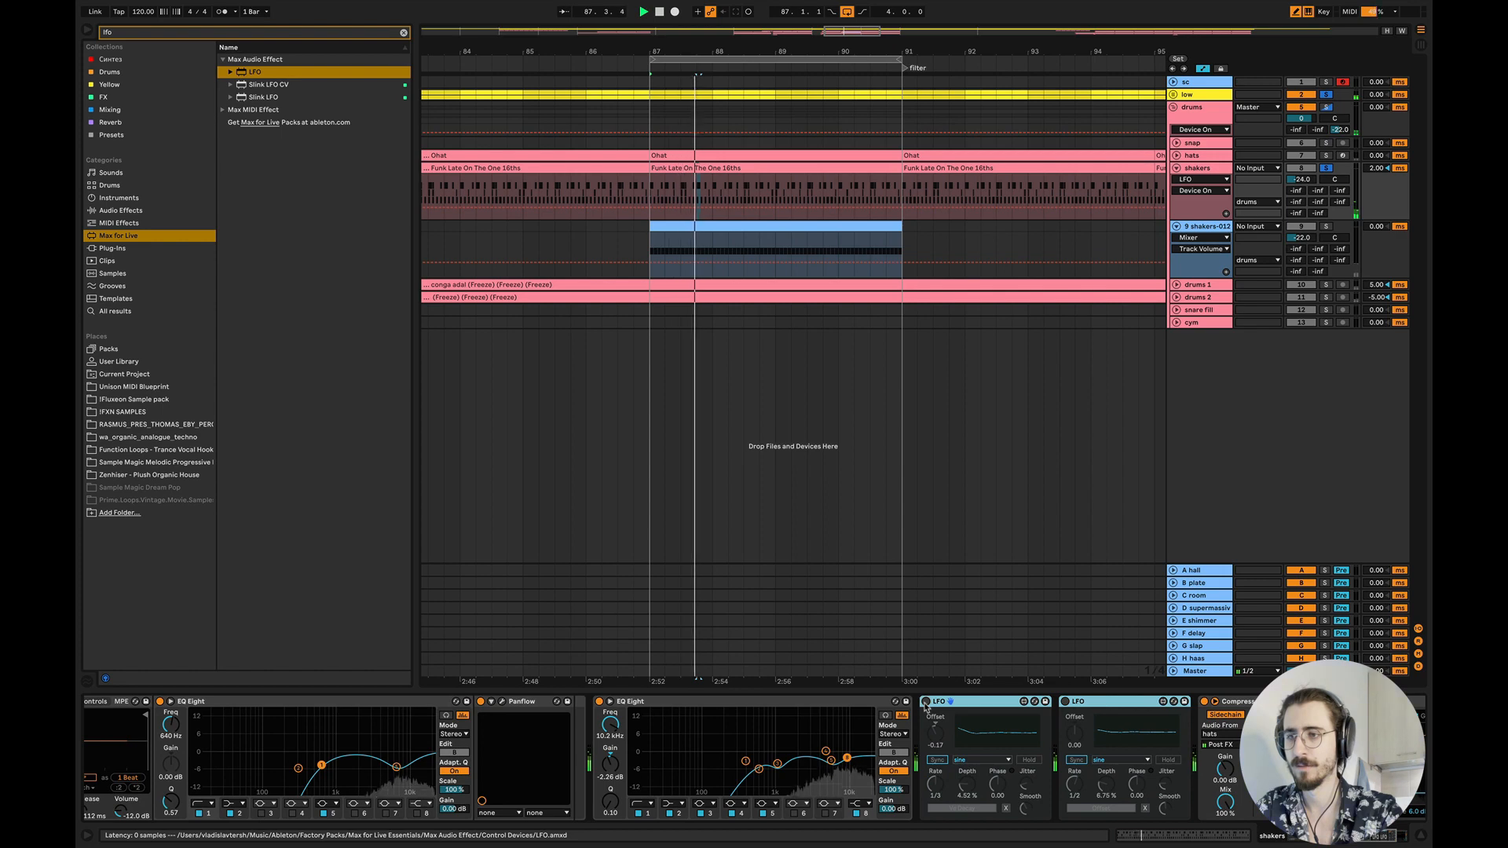
key(space)
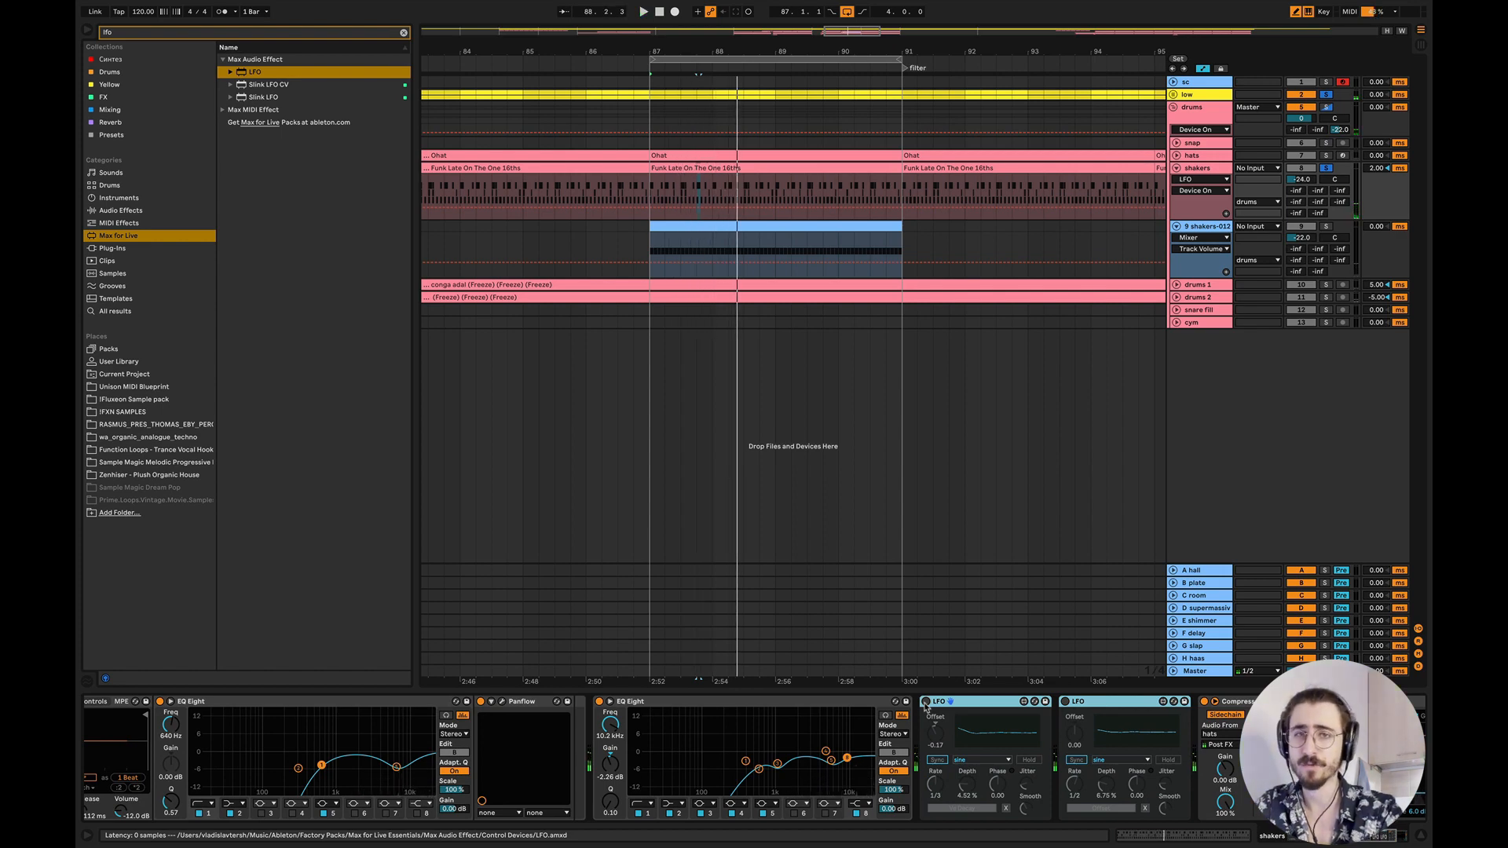
key(space)
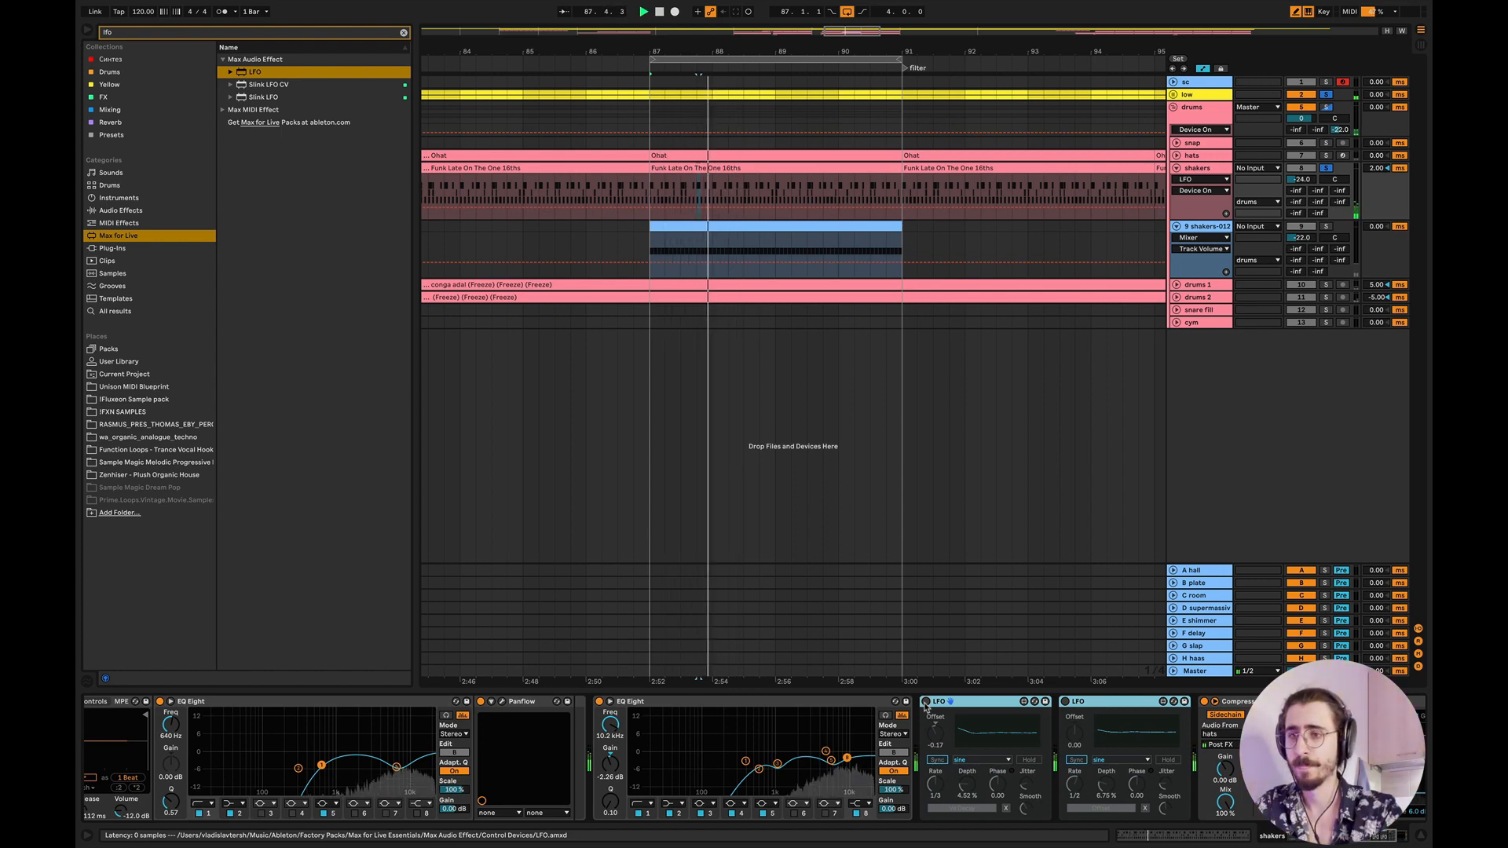
key(space)
click(925, 703)
key(space)
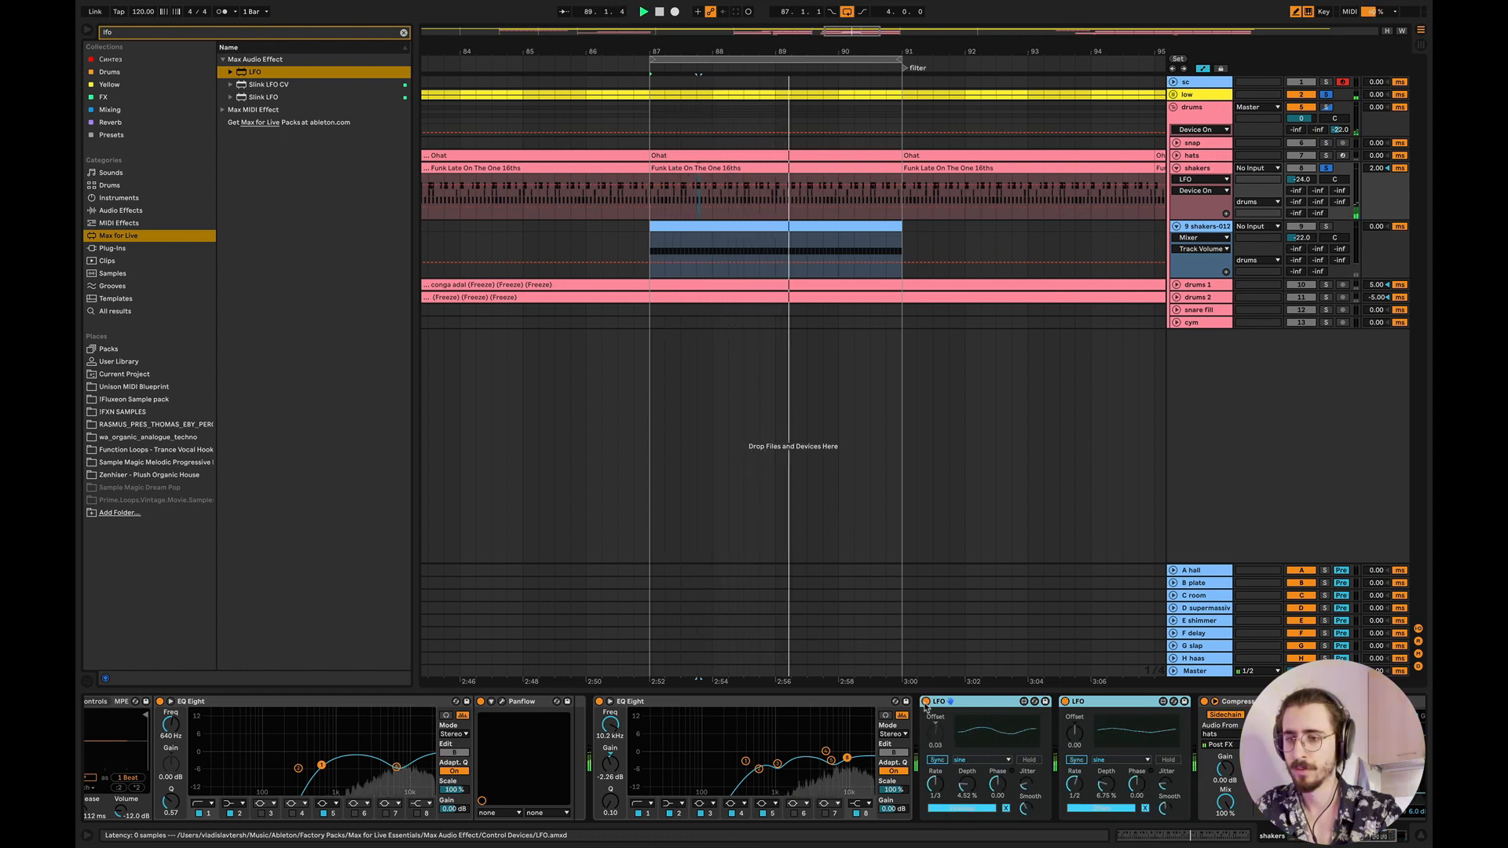
- Set the second LFO's rate to 1/8 with playback stopped, then audition the groove
key(space)
drag(1075, 784, 1075, 805)
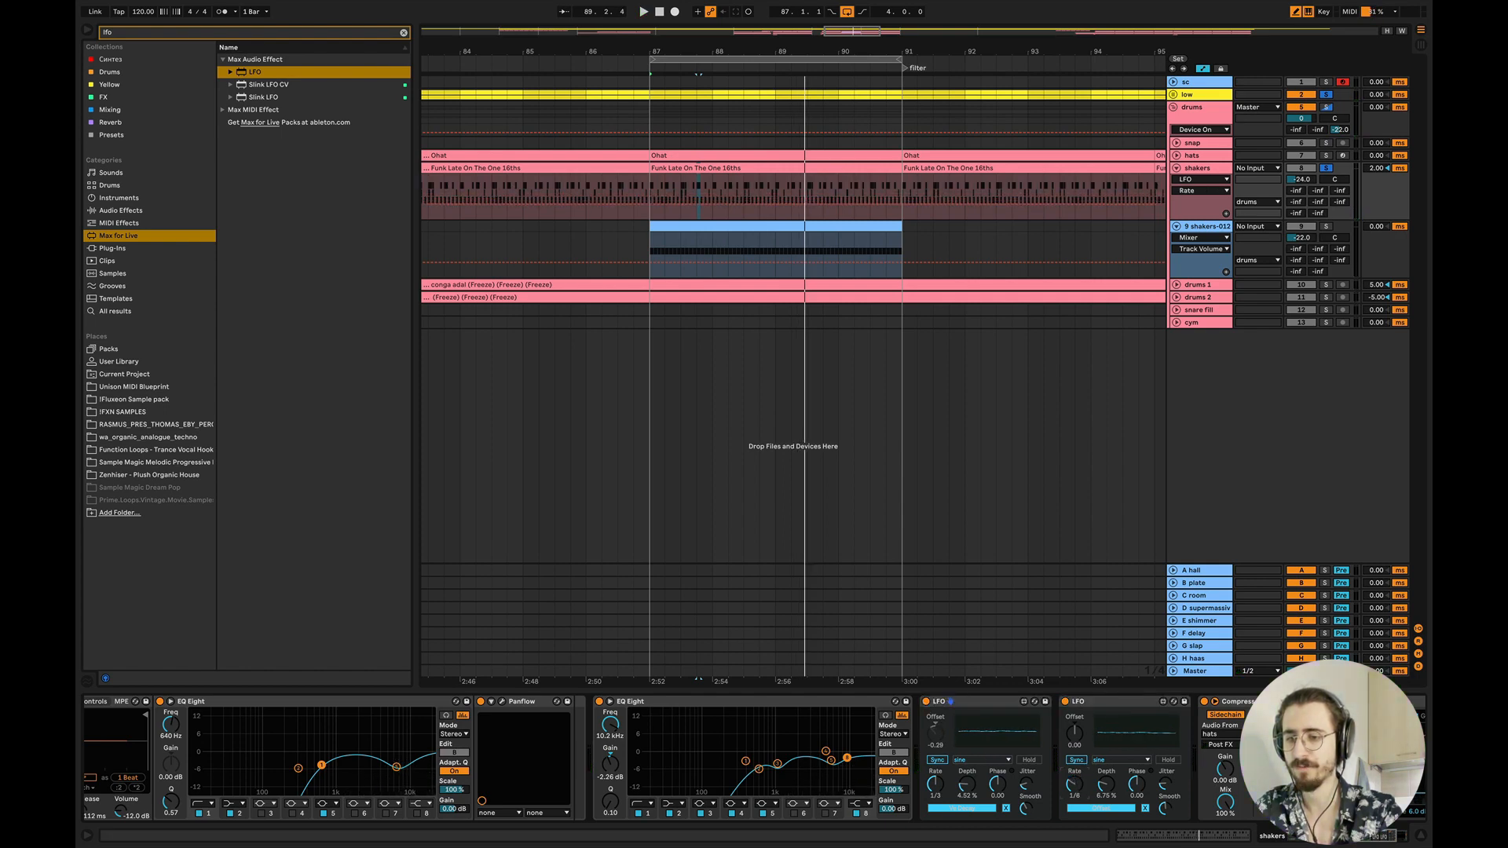
key(space)
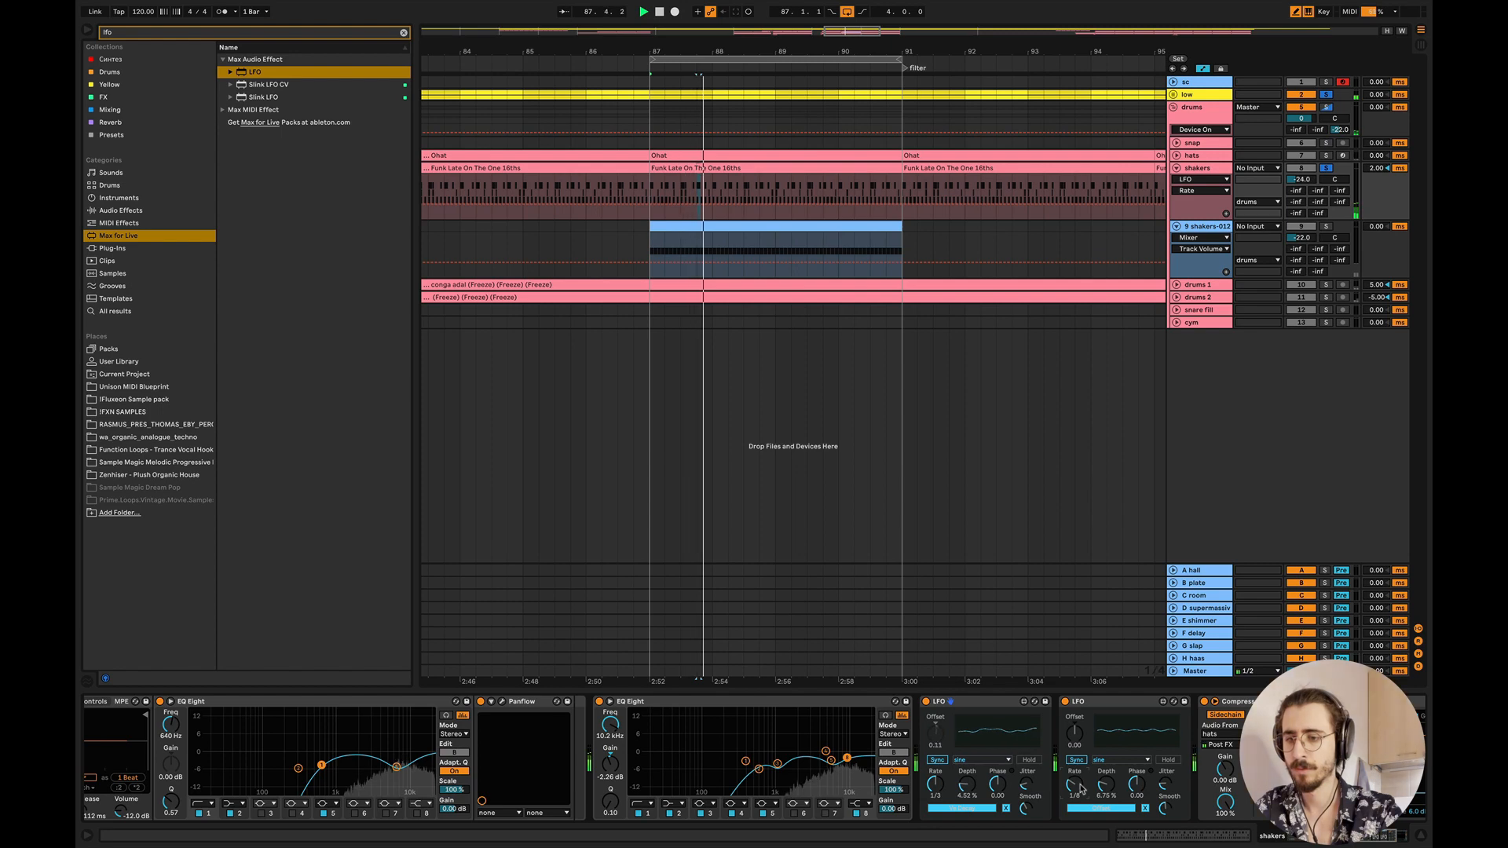
- Try a rate of 1 on the first LFO and audition the slower modulation
drag(948, 783, 939, 788)
key(space)
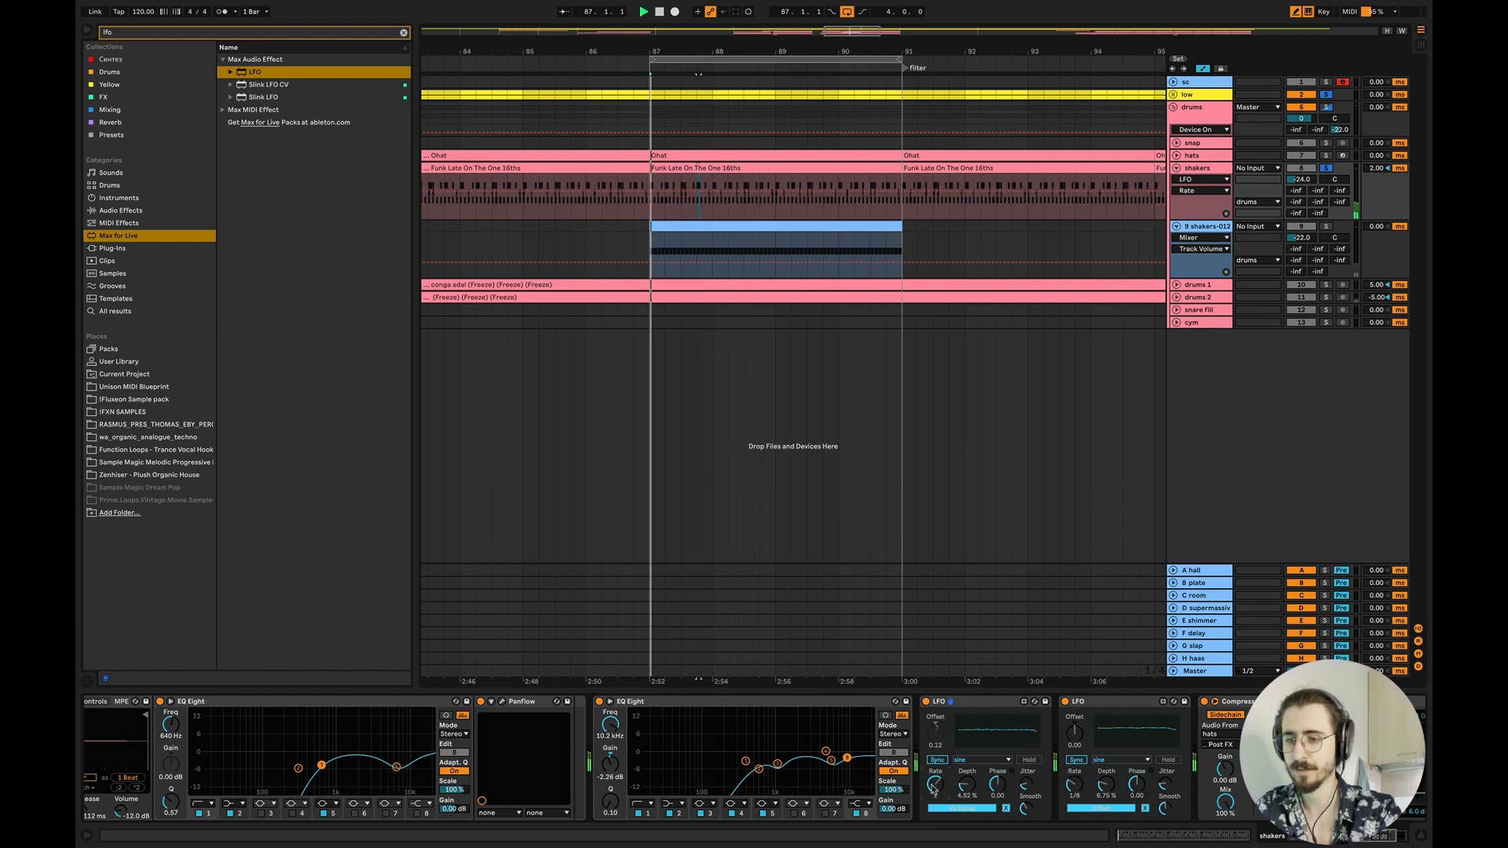
drag(1076, 788, 1076, 780)
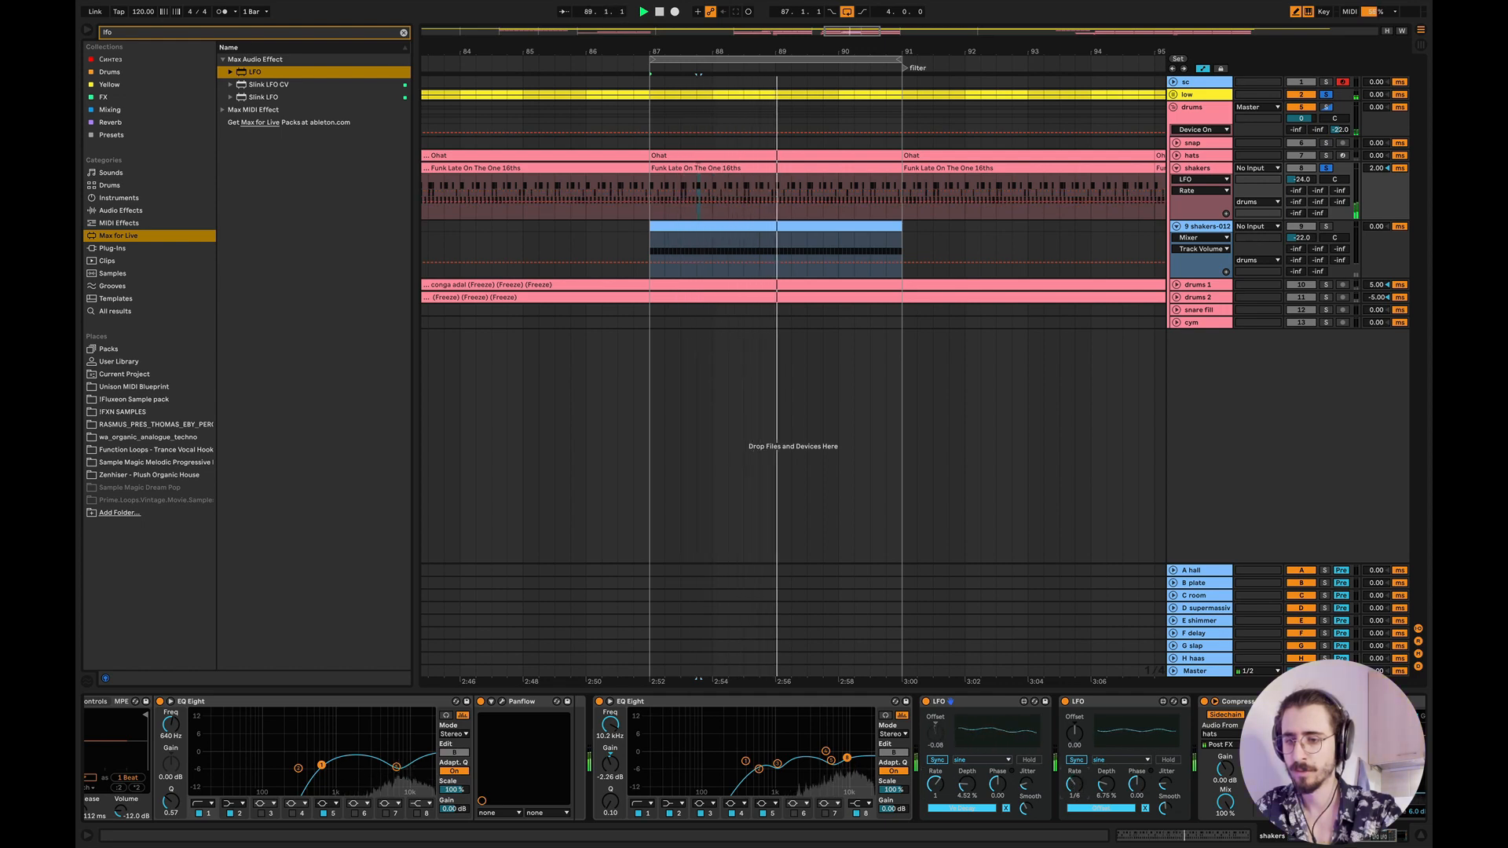
key(space)
- Set the first LFO's rate to 1/8 and audition the faster hi-hat decay movement
drag(935, 784, 935, 784)
key(space)
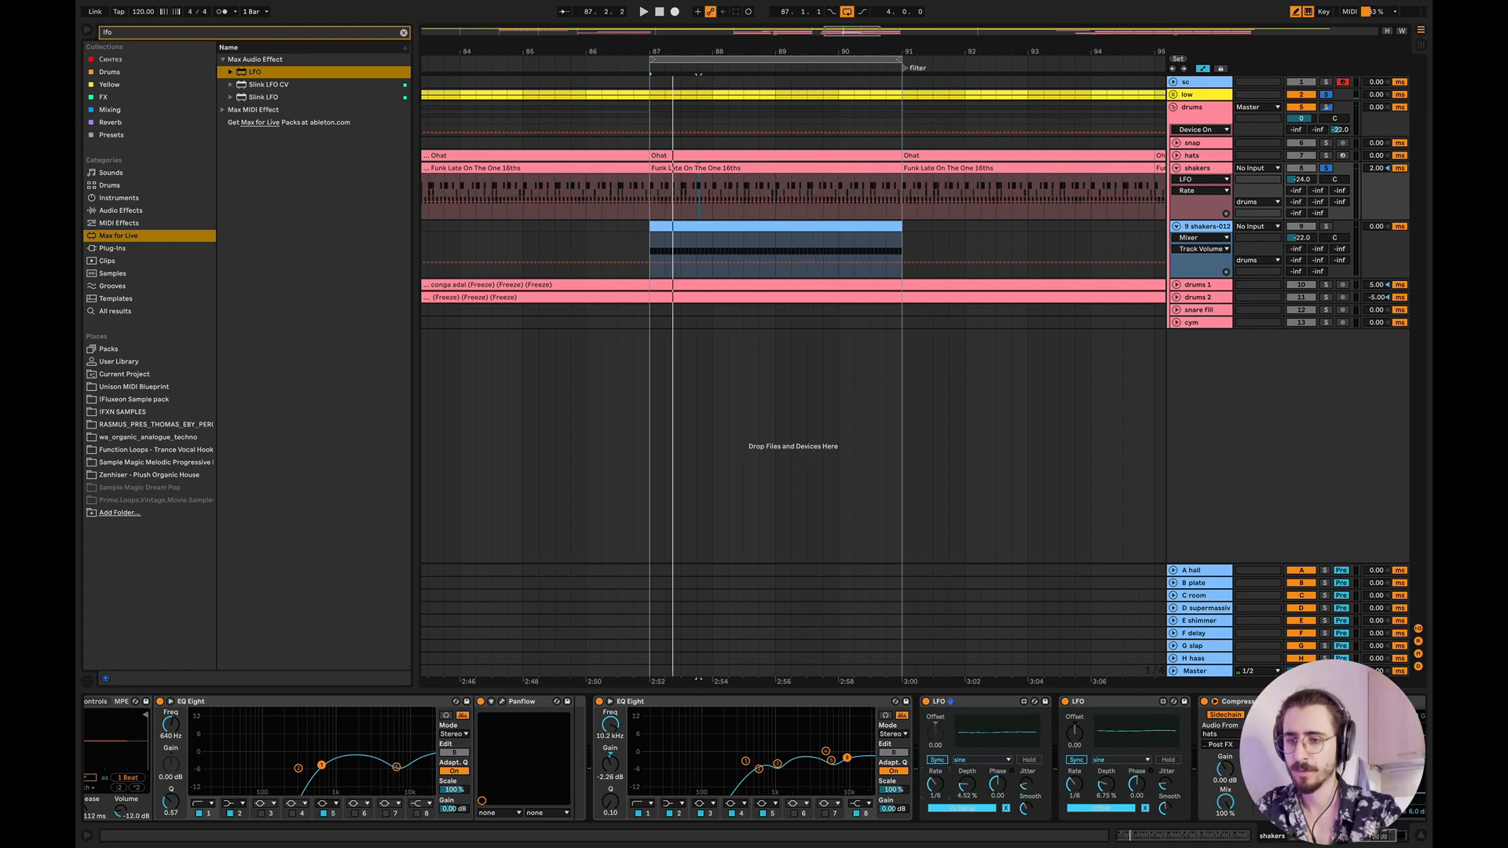
drag(935, 788, 934, 784)
key(space)
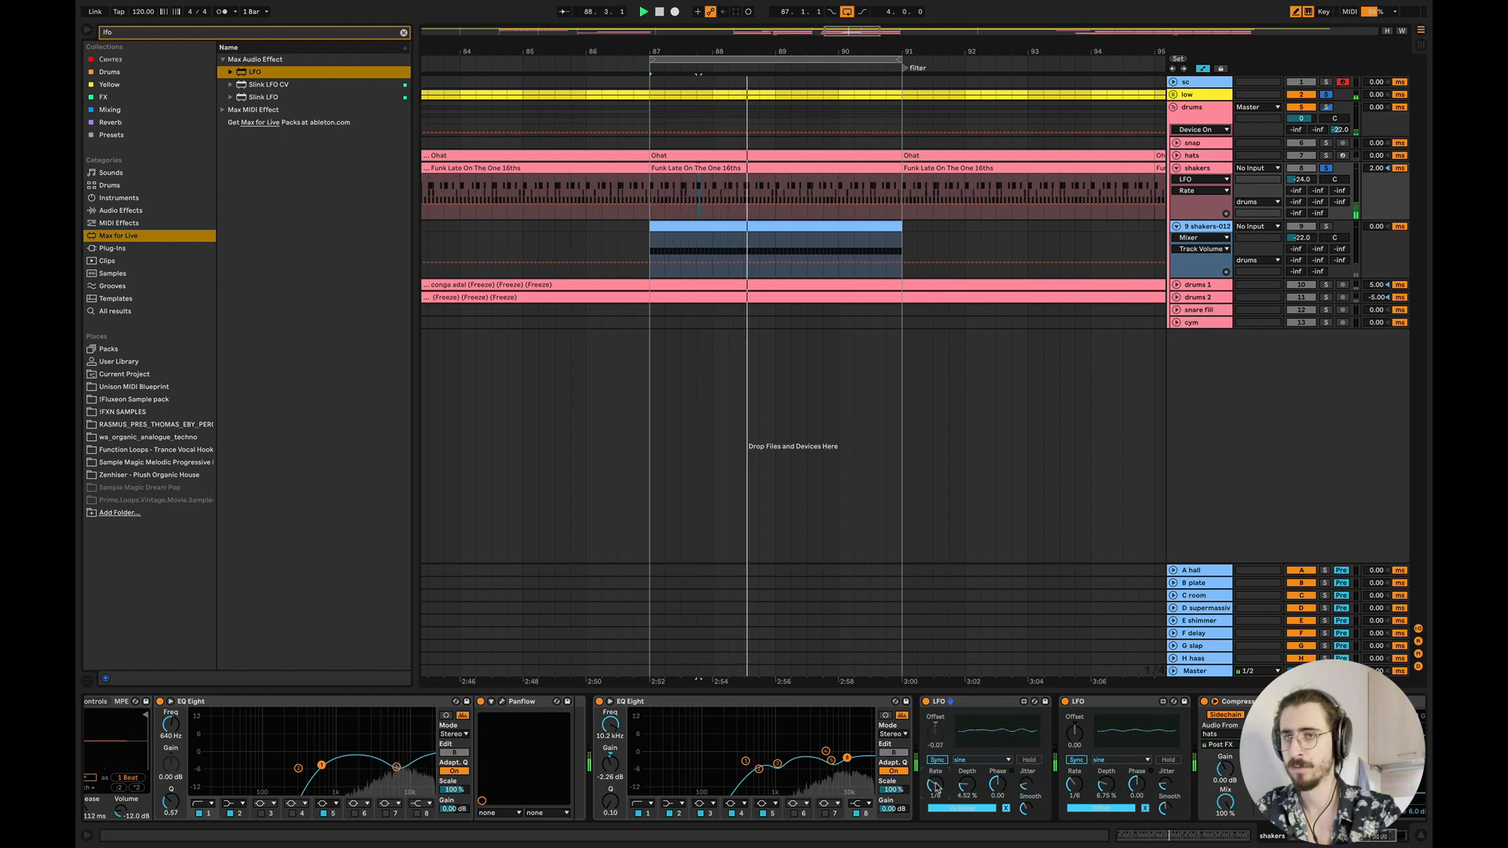
click(1103, 704)
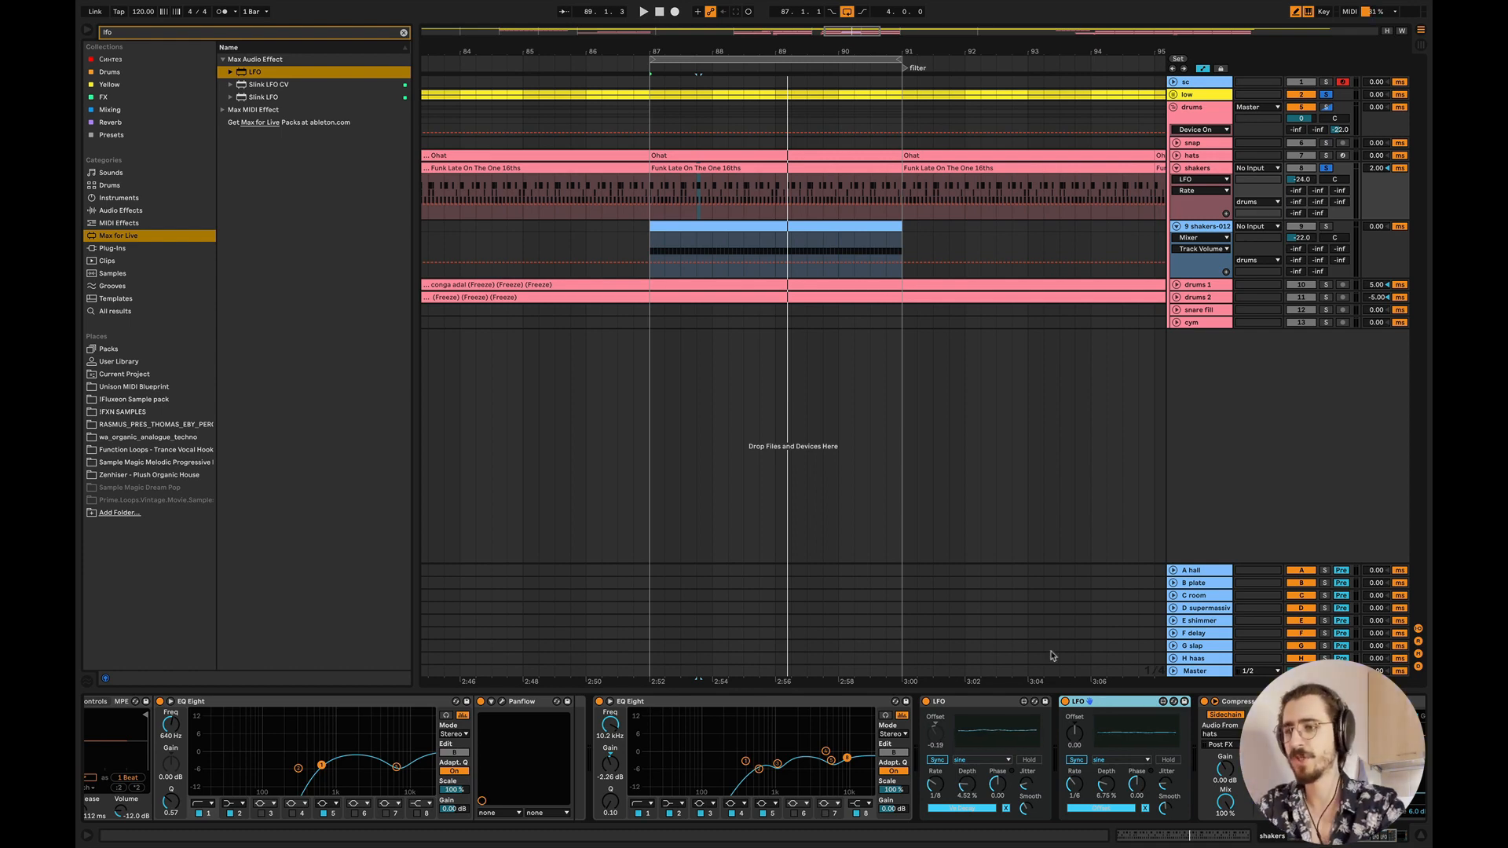
scroll(737, 202, down, 3)
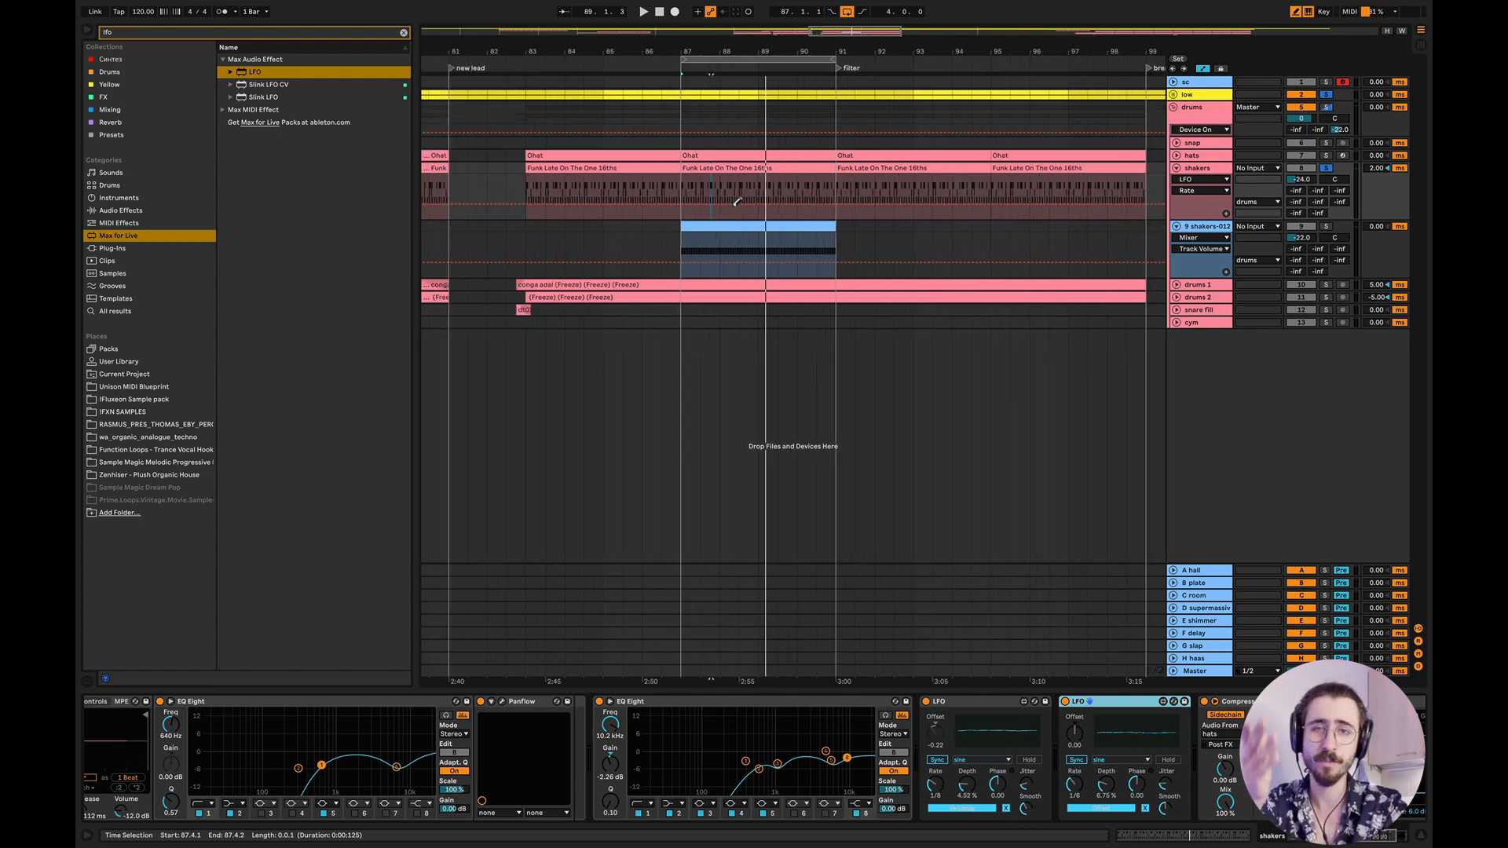